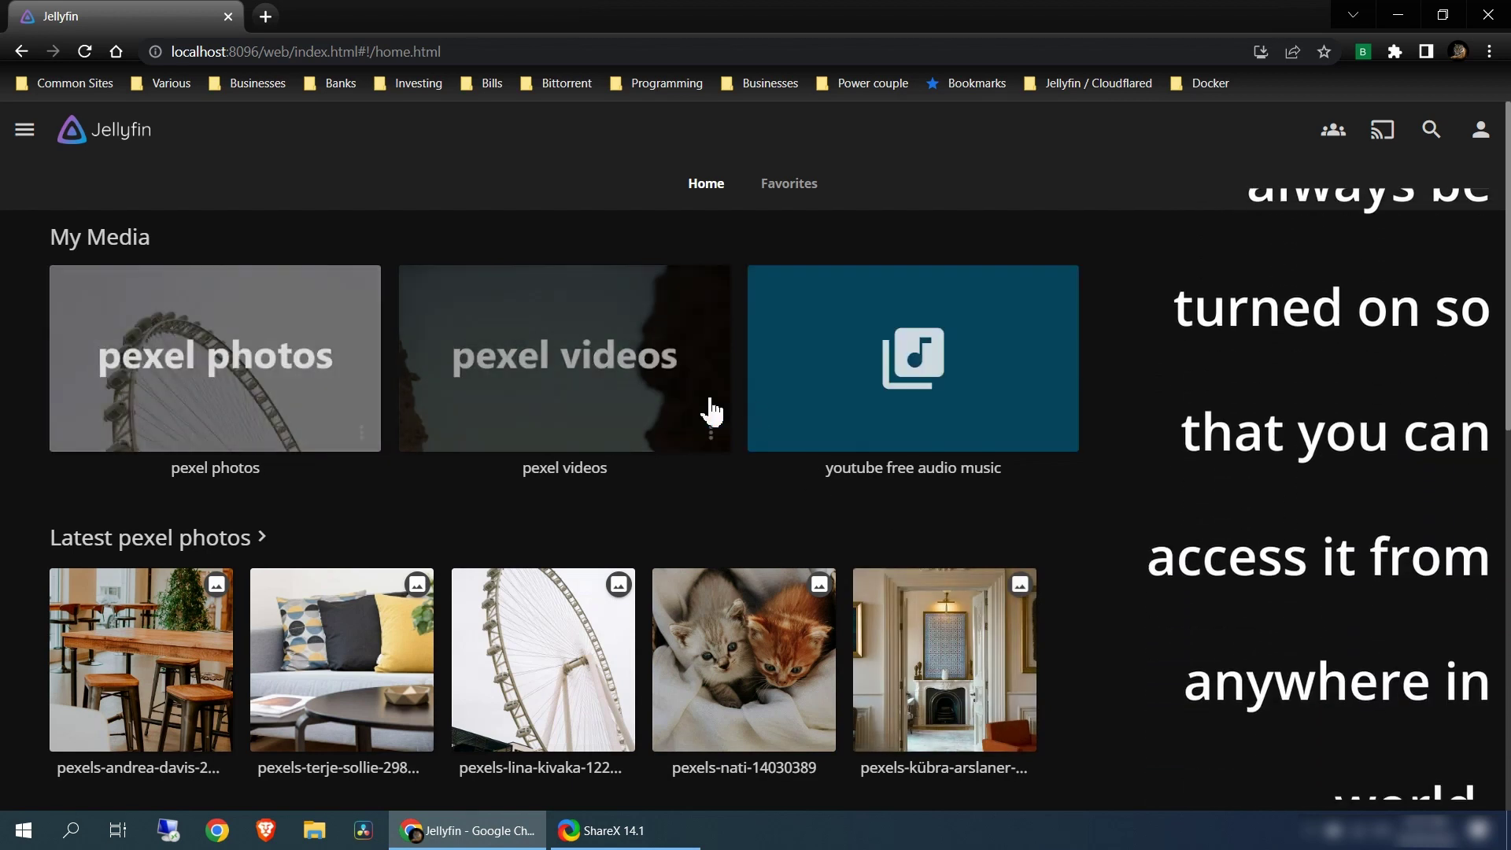
Browse the Pexel photos and YouTube free audio music libraries, then switch to the remote Windows desktop
left_click(284, 358)
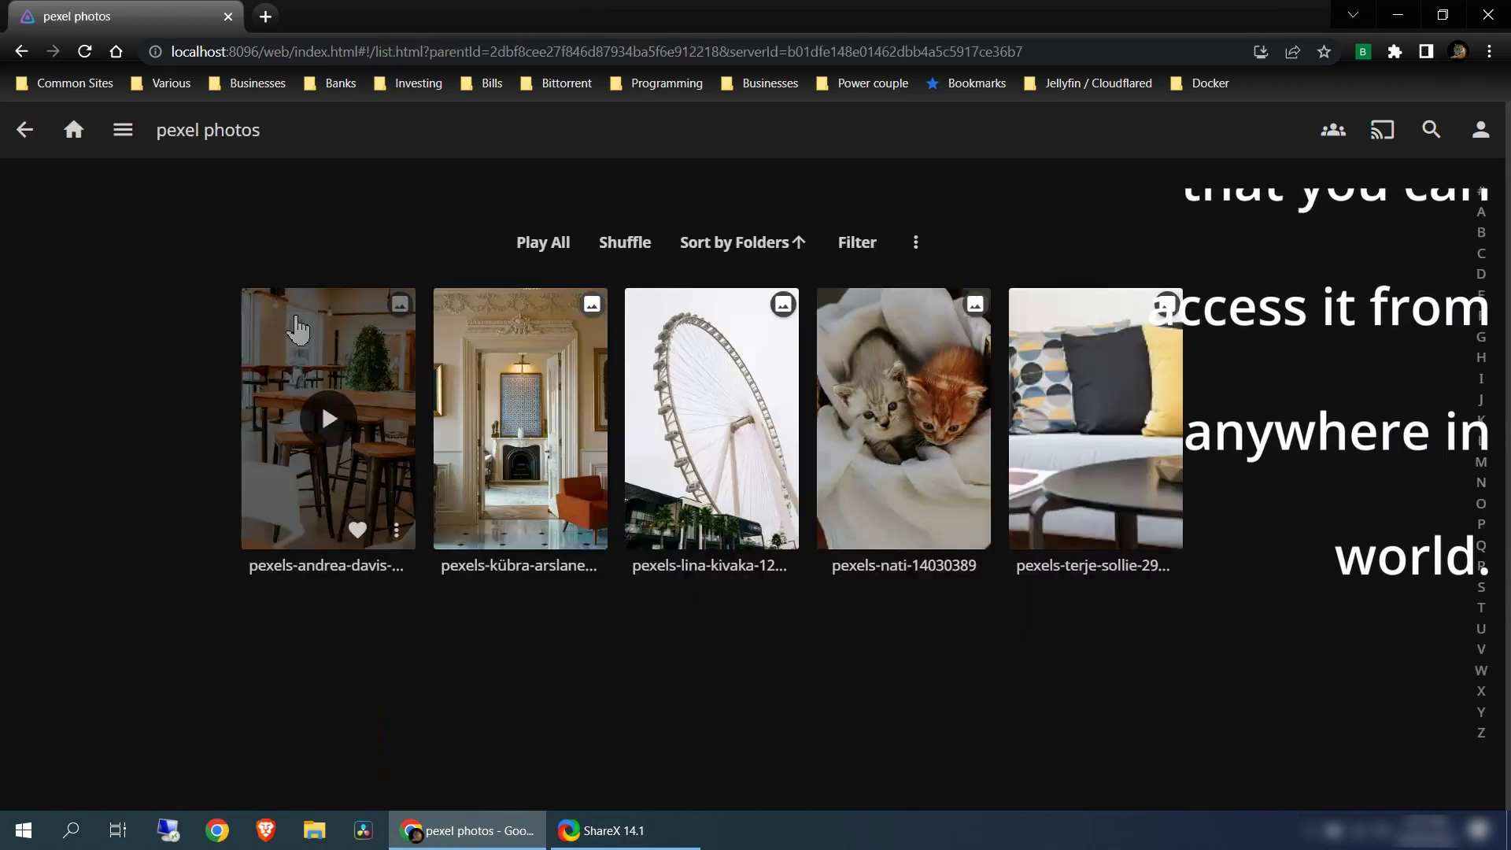
key("alt+Left")
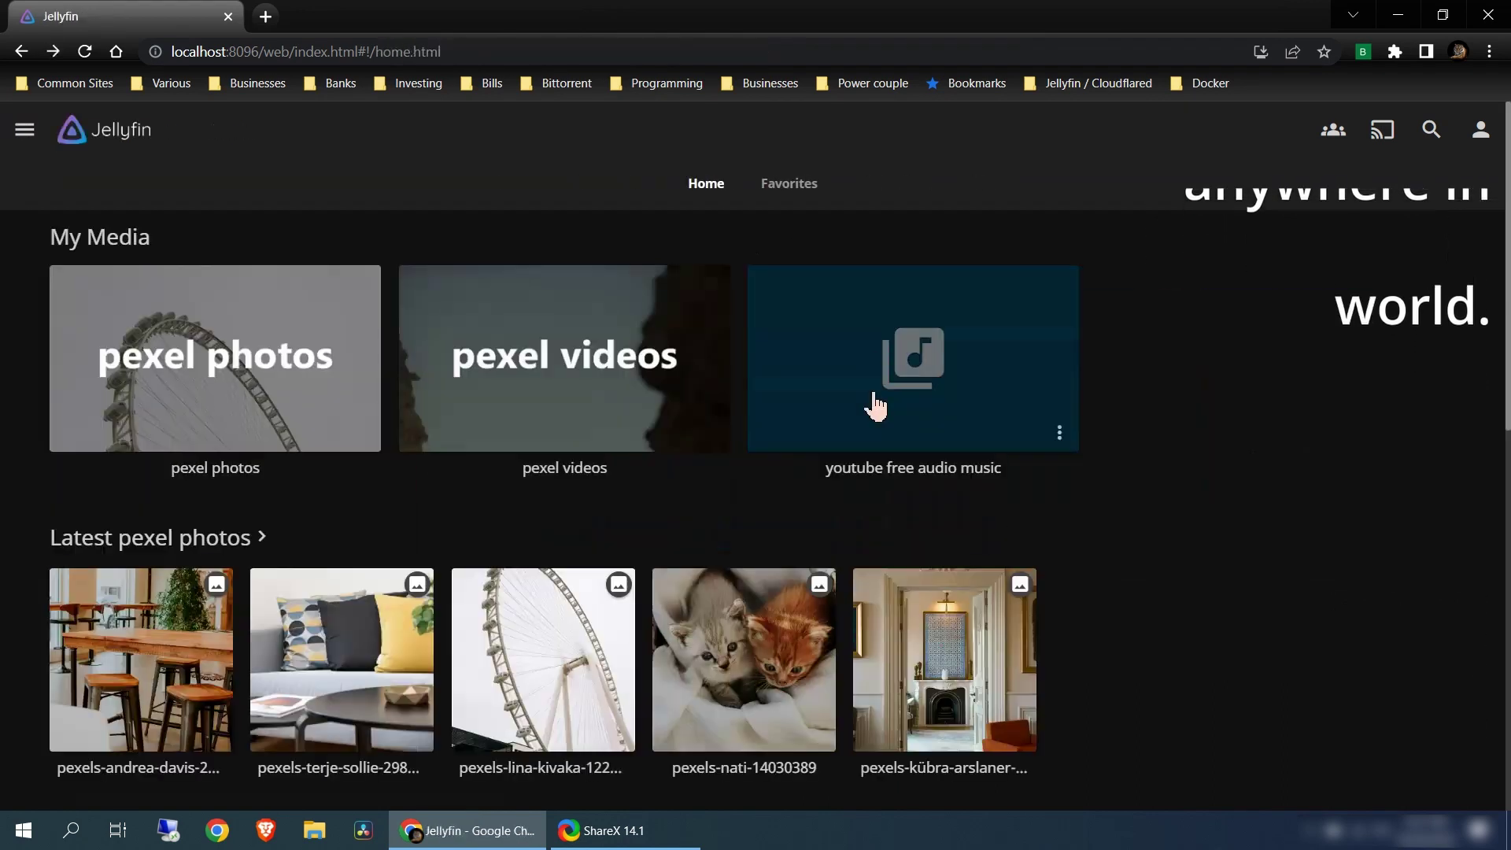
left_click(873, 393)
left_click(75, 134)
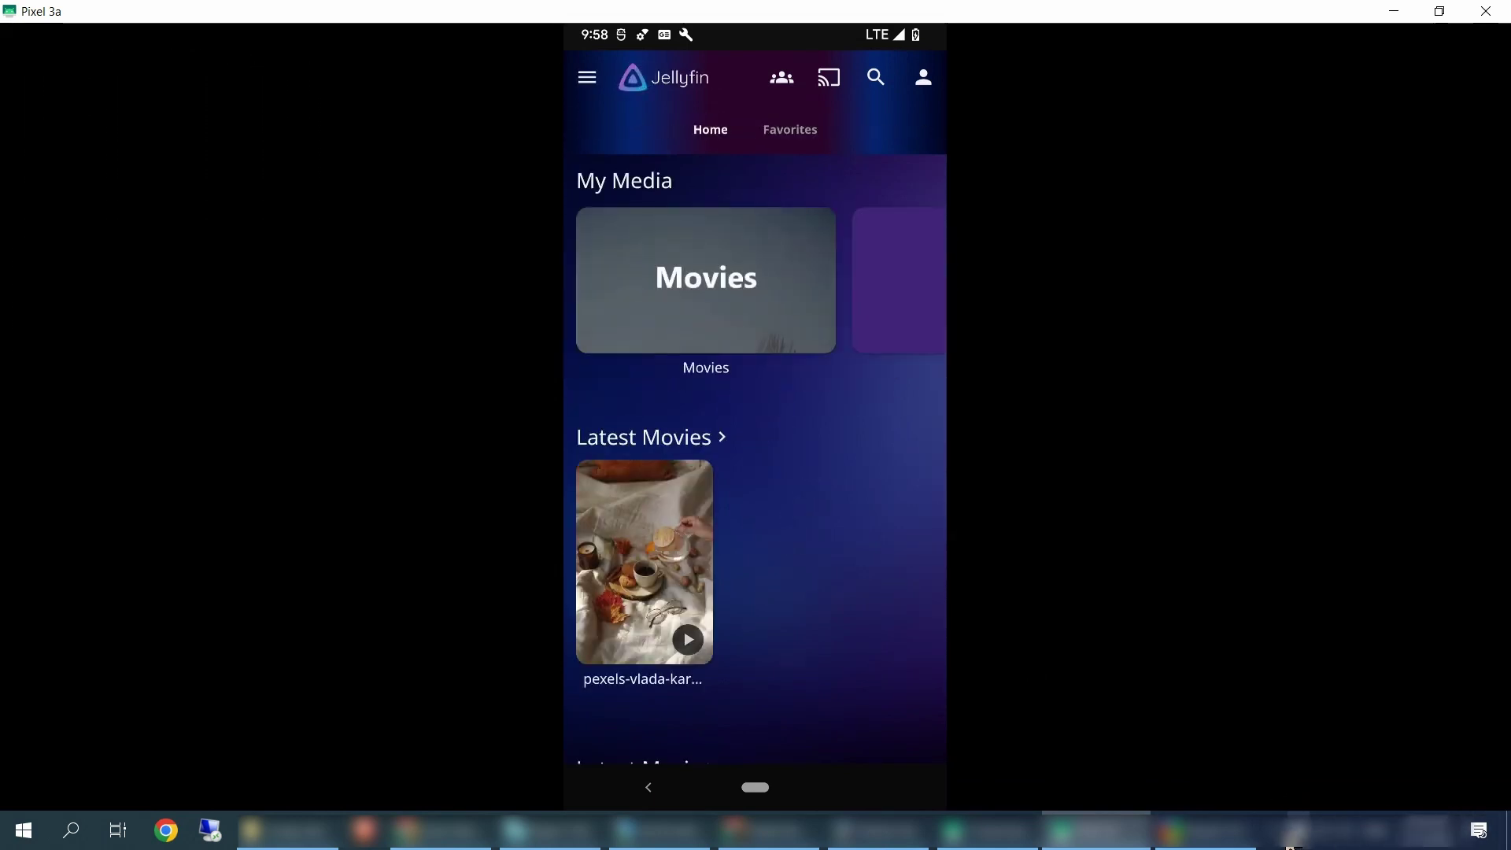
left_click(1289, 844)
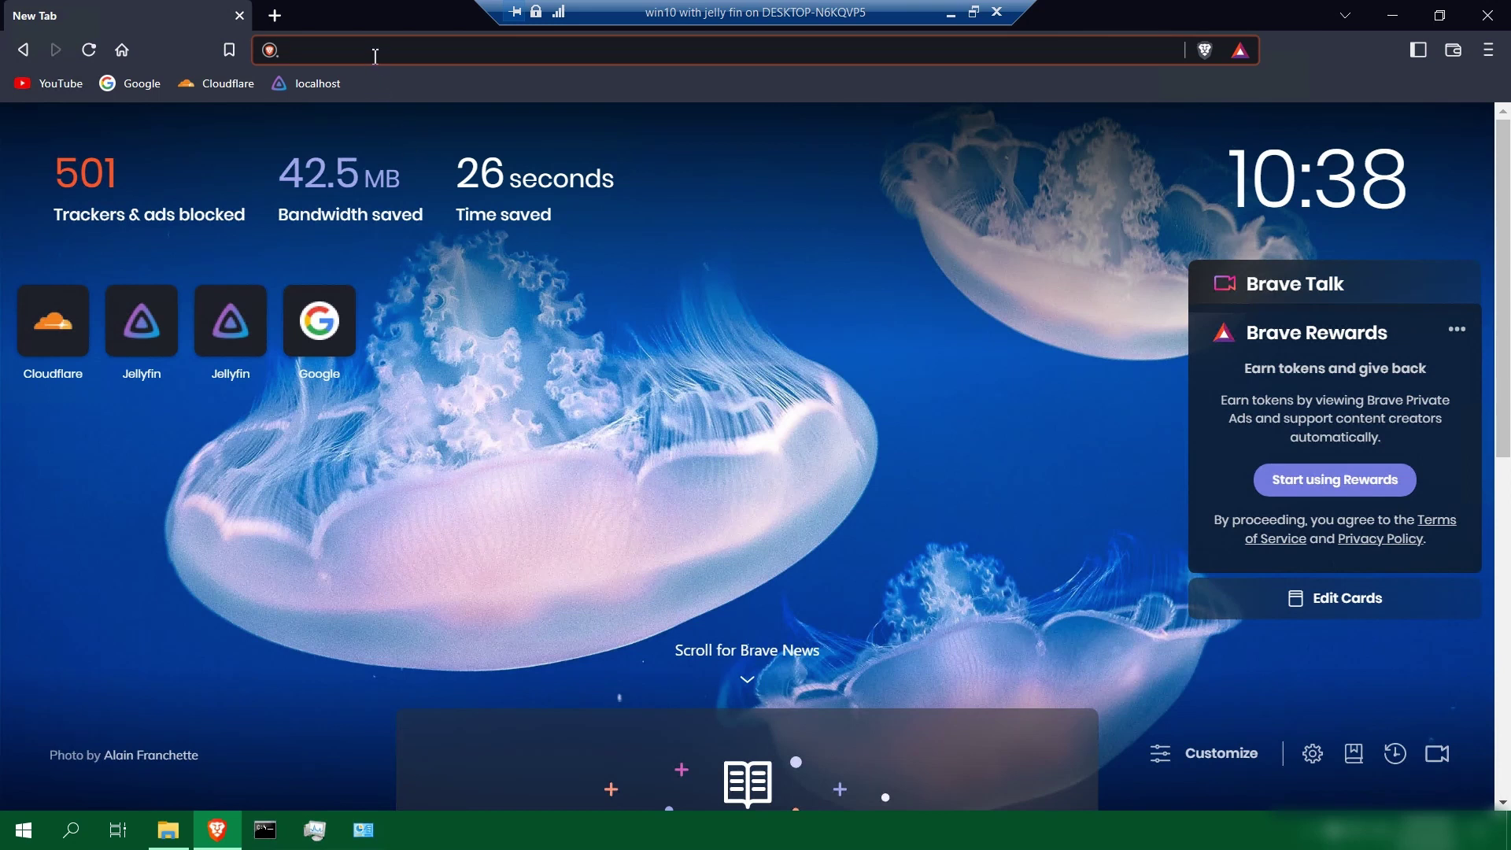
Search for jellyfin and go to the downloads page on jellyfin.org
type("jellyfin")
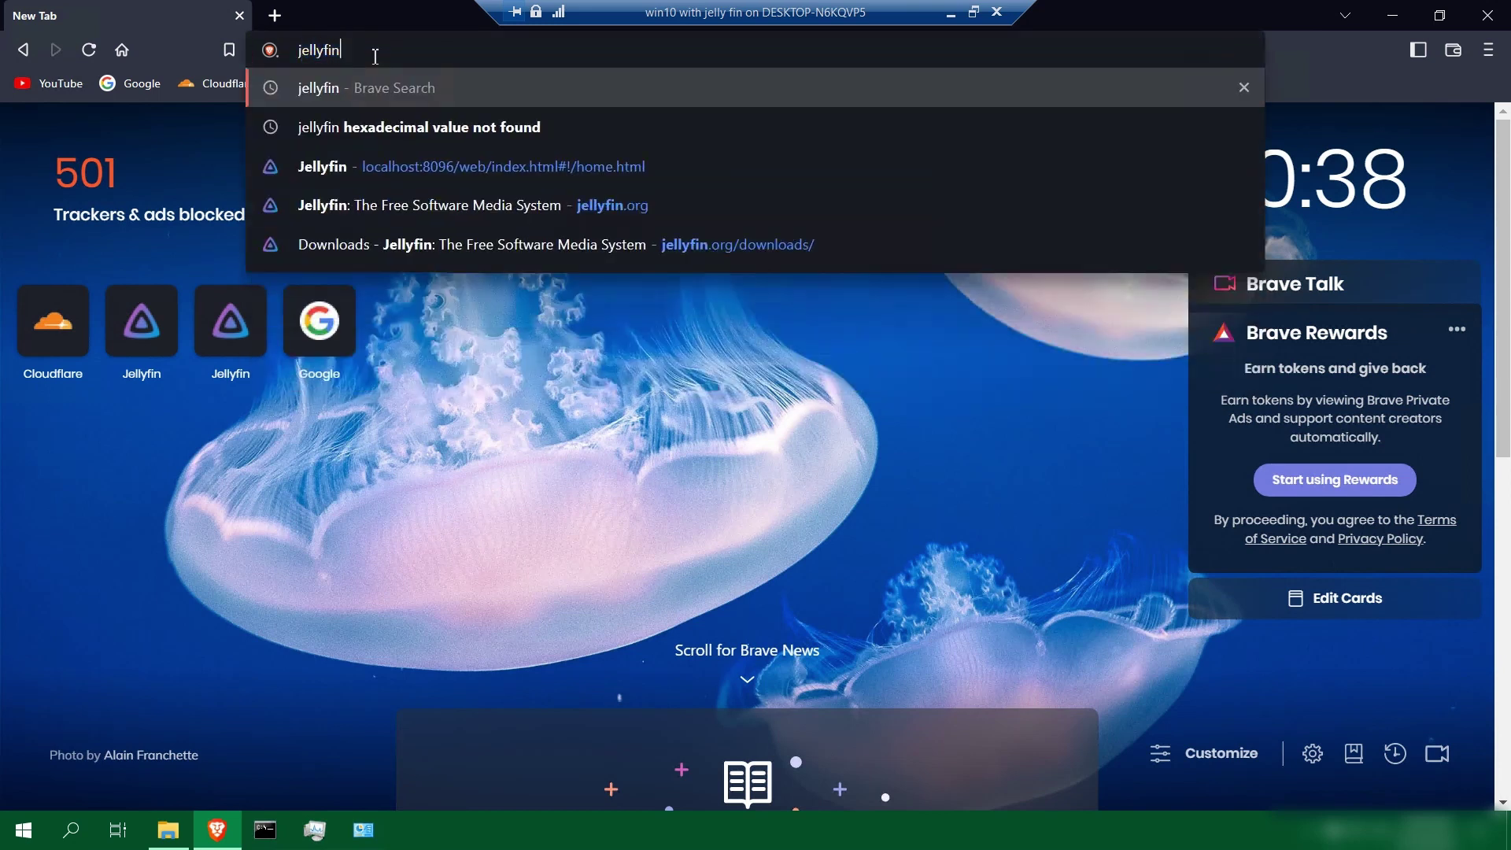
key("Return")
left_click(497, 275)
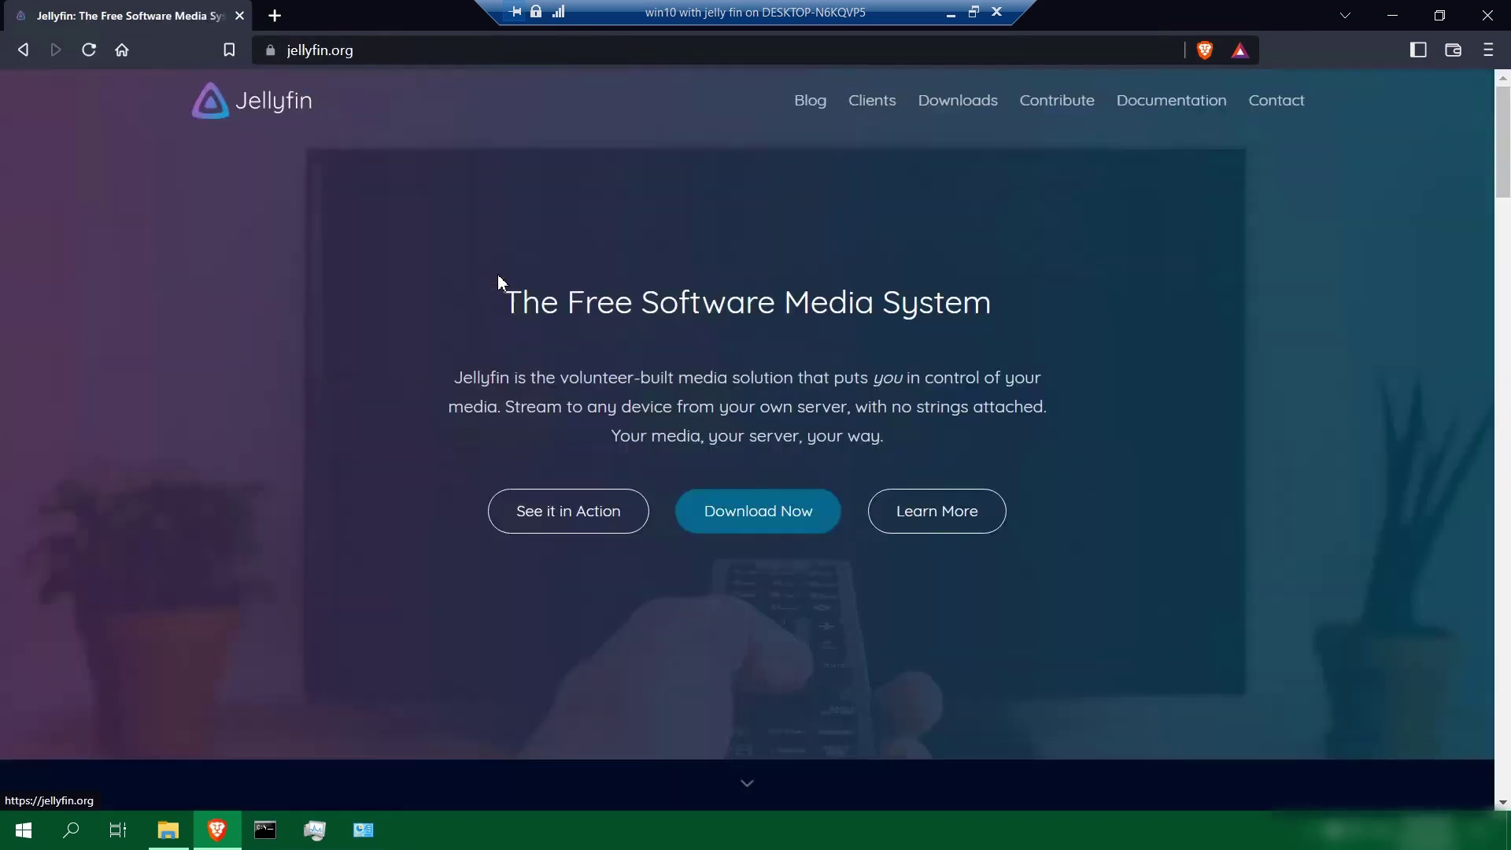
left_click(758, 511)
scroll(759, 511, "down", 3)
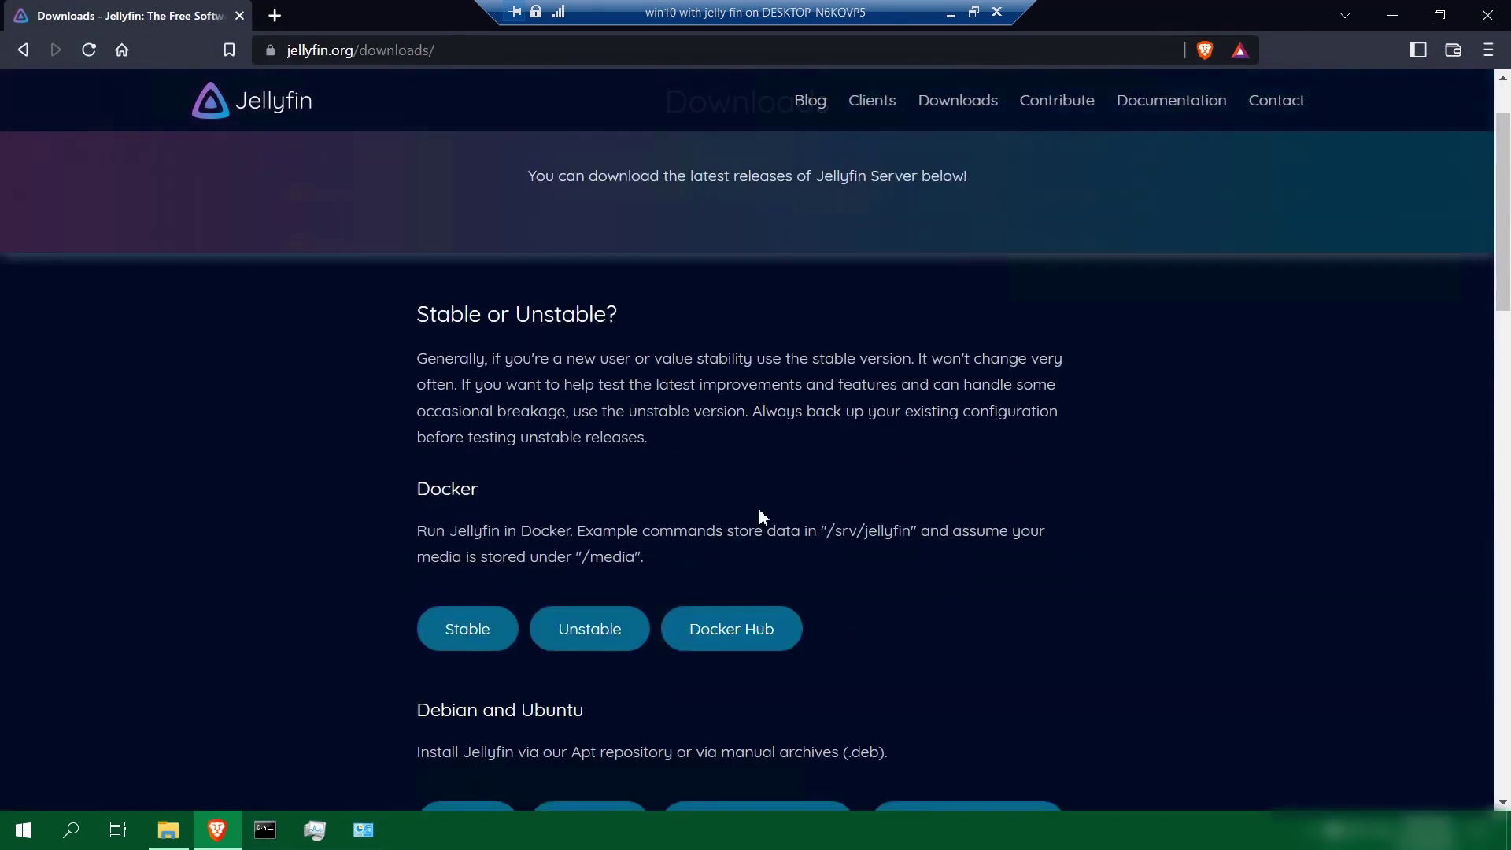
scroll(759, 510, "down", 6)
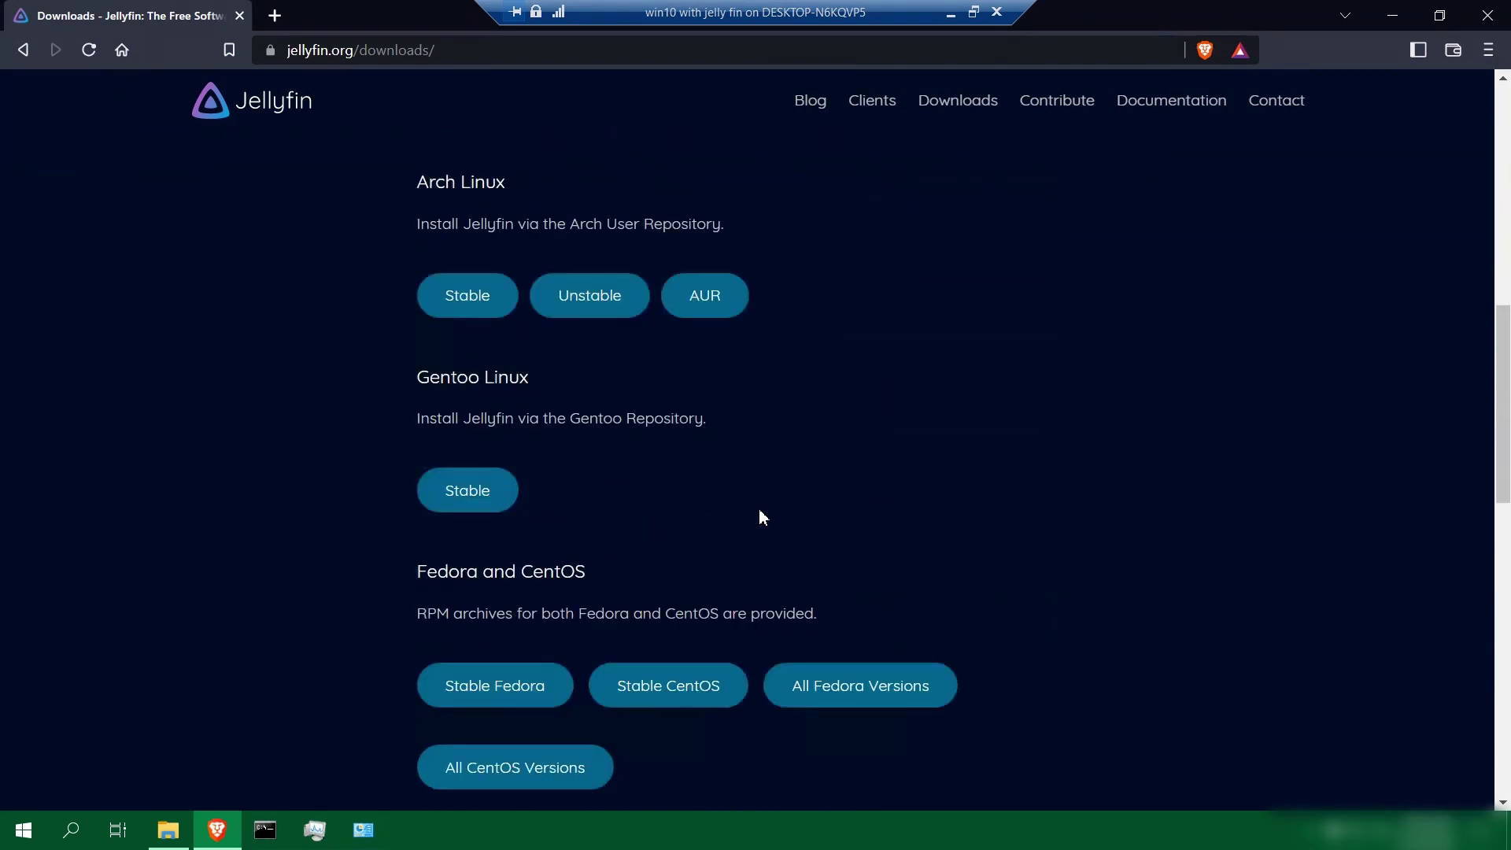
scroll(760, 510, "down", 10)
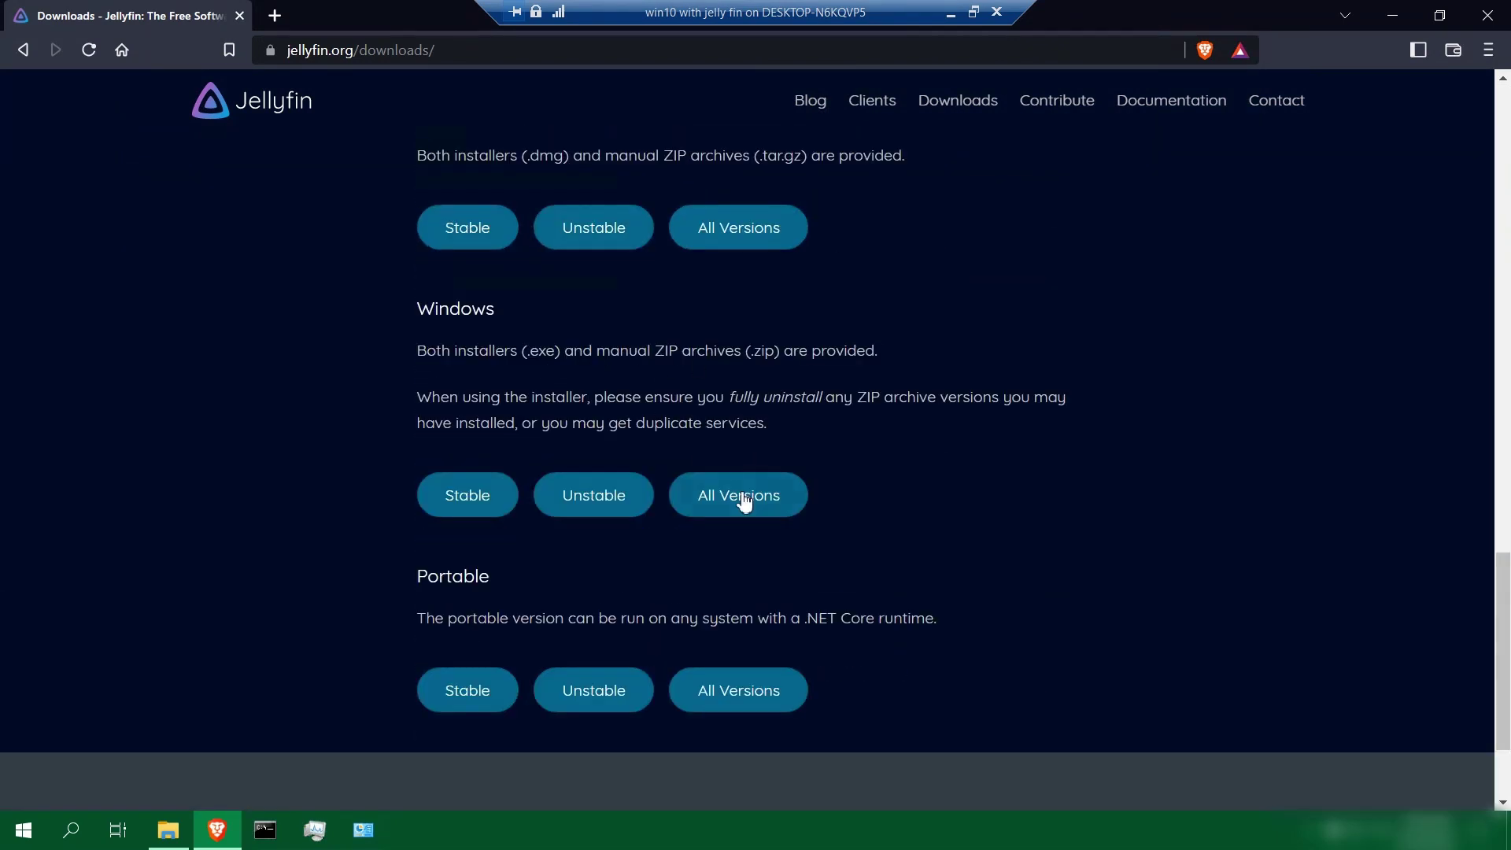
Download jellyfin_10.8.5_windows-x64.exe from the Windows repository's stable installer 10.8.5 folder
left_click(748, 506)
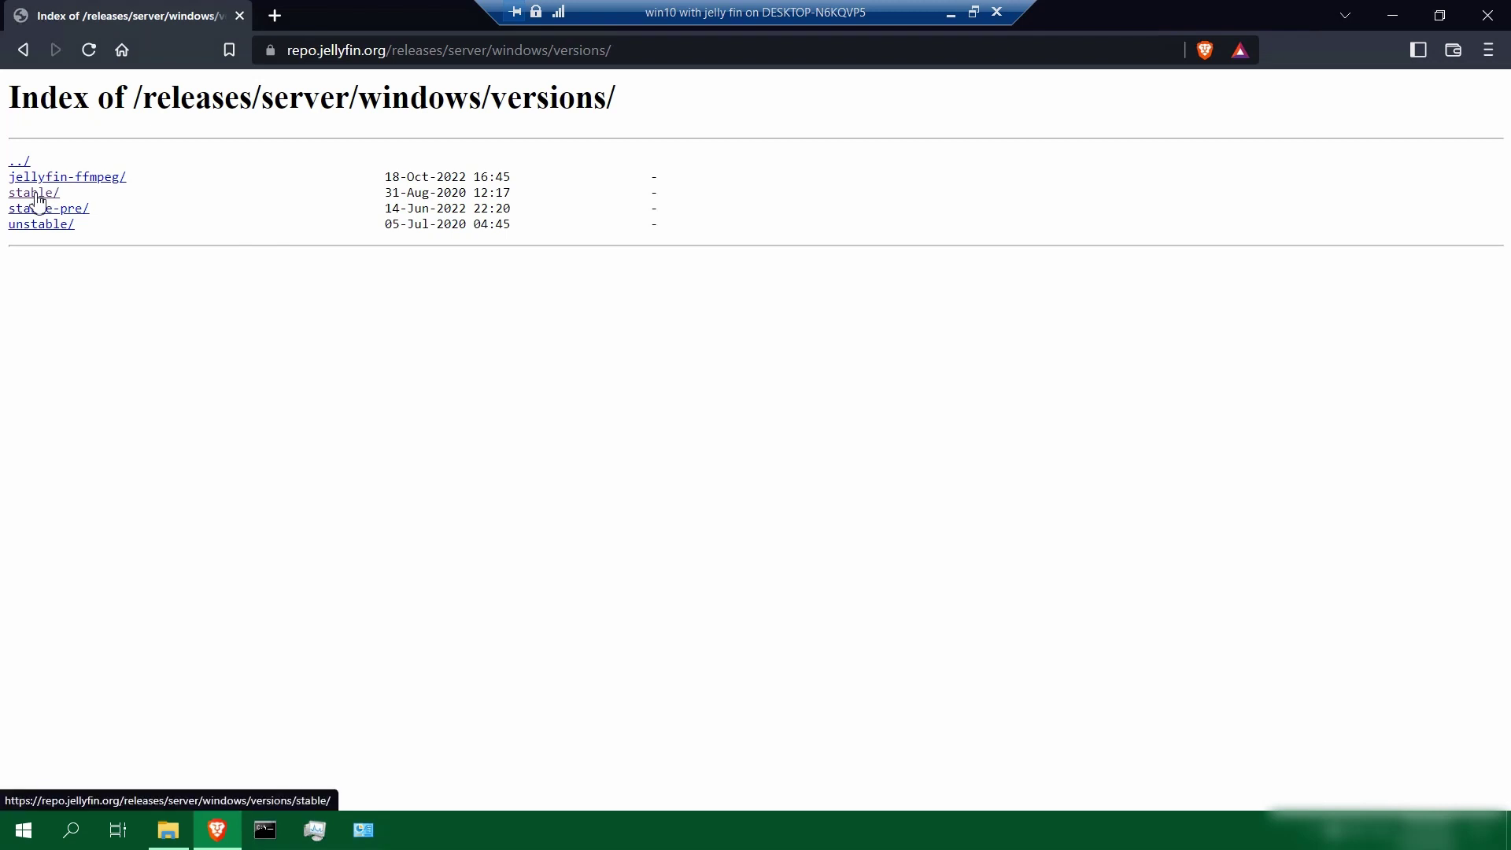
left_click(36, 196)
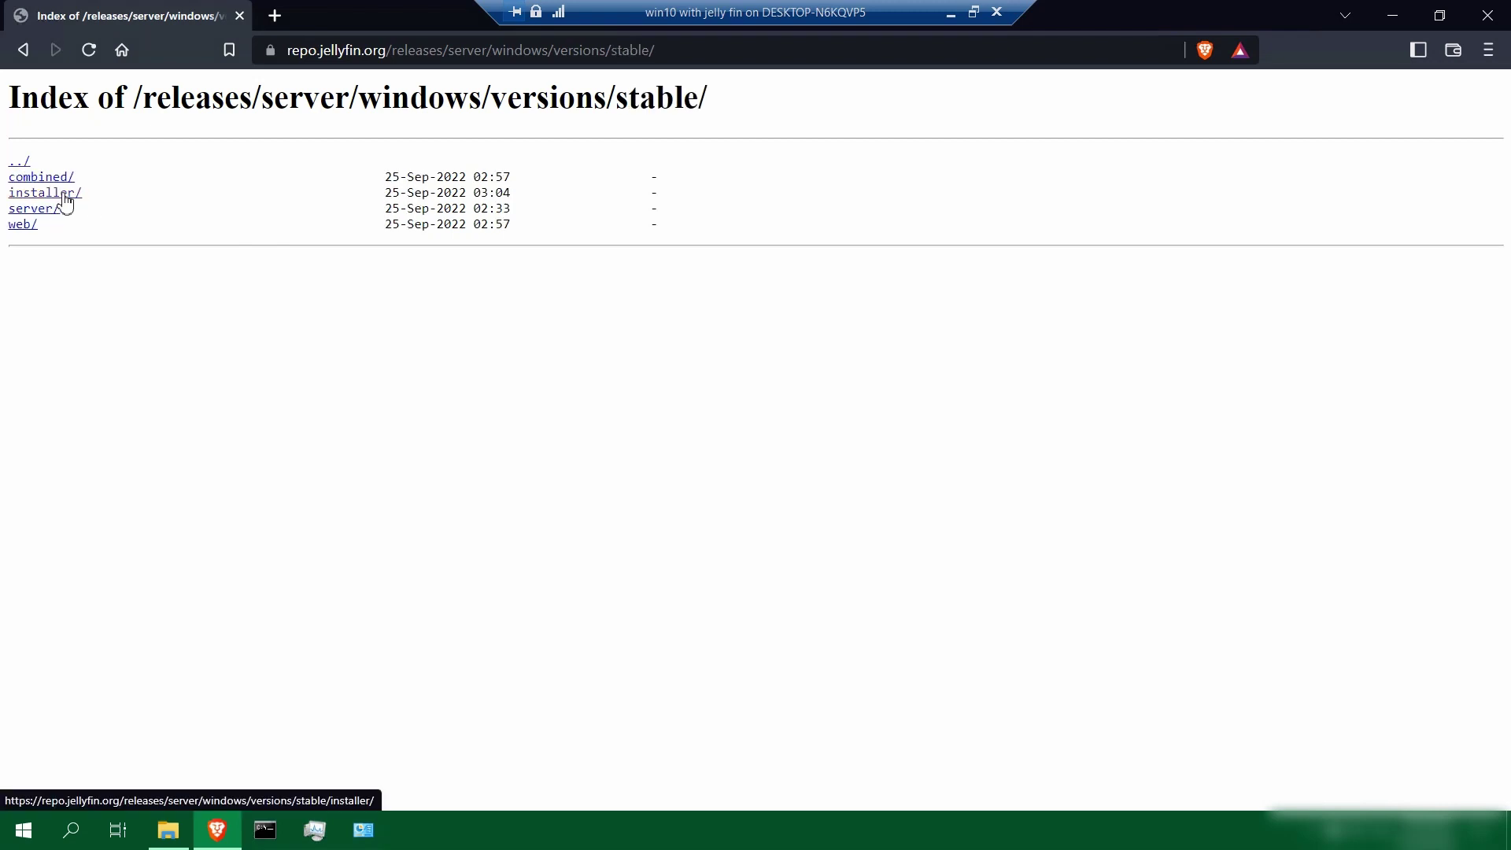
left_click(66, 197)
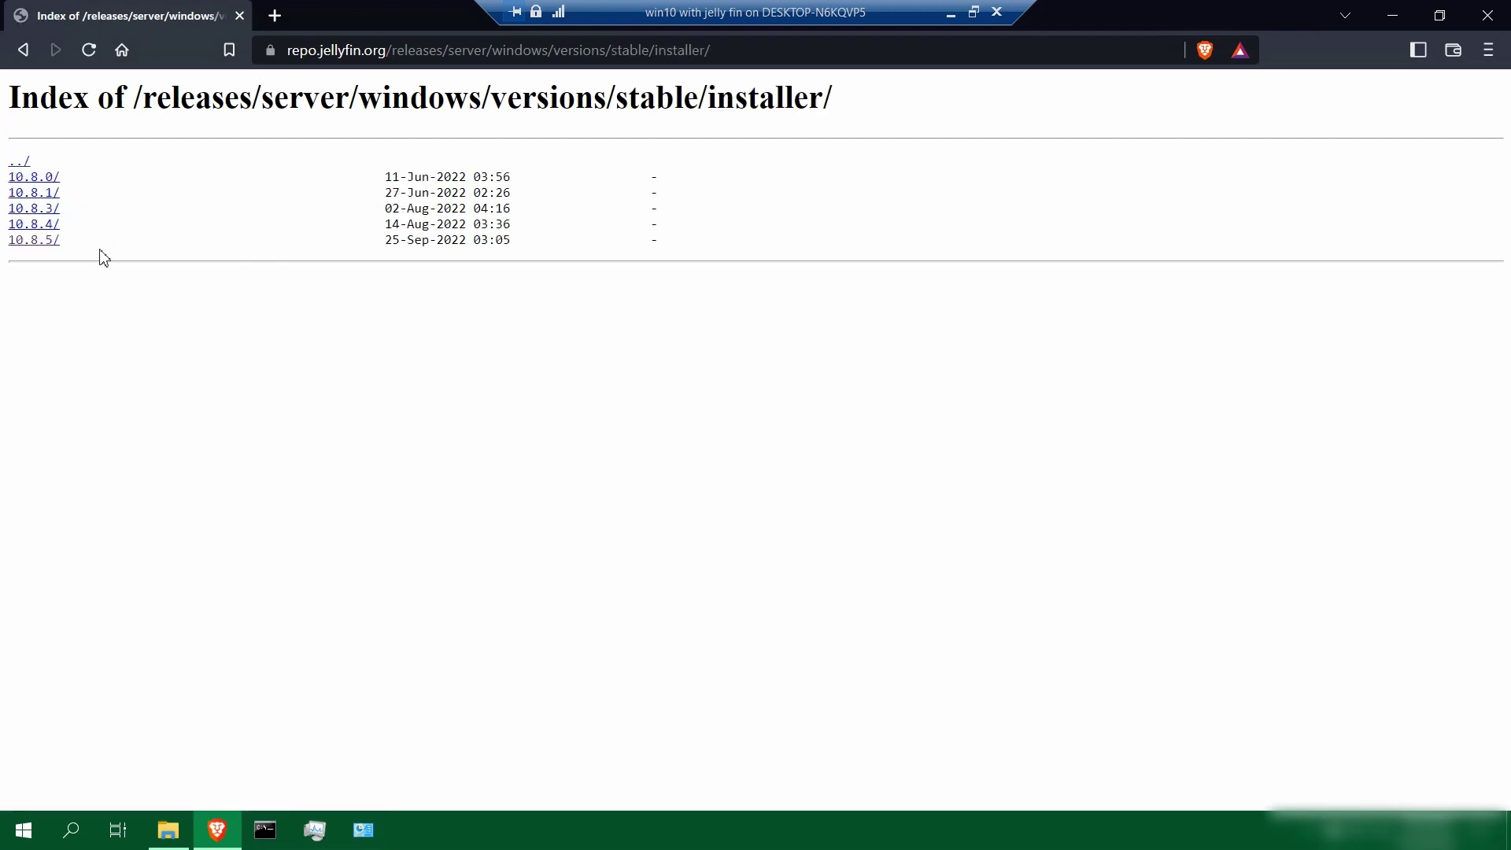
left_click(40, 243)
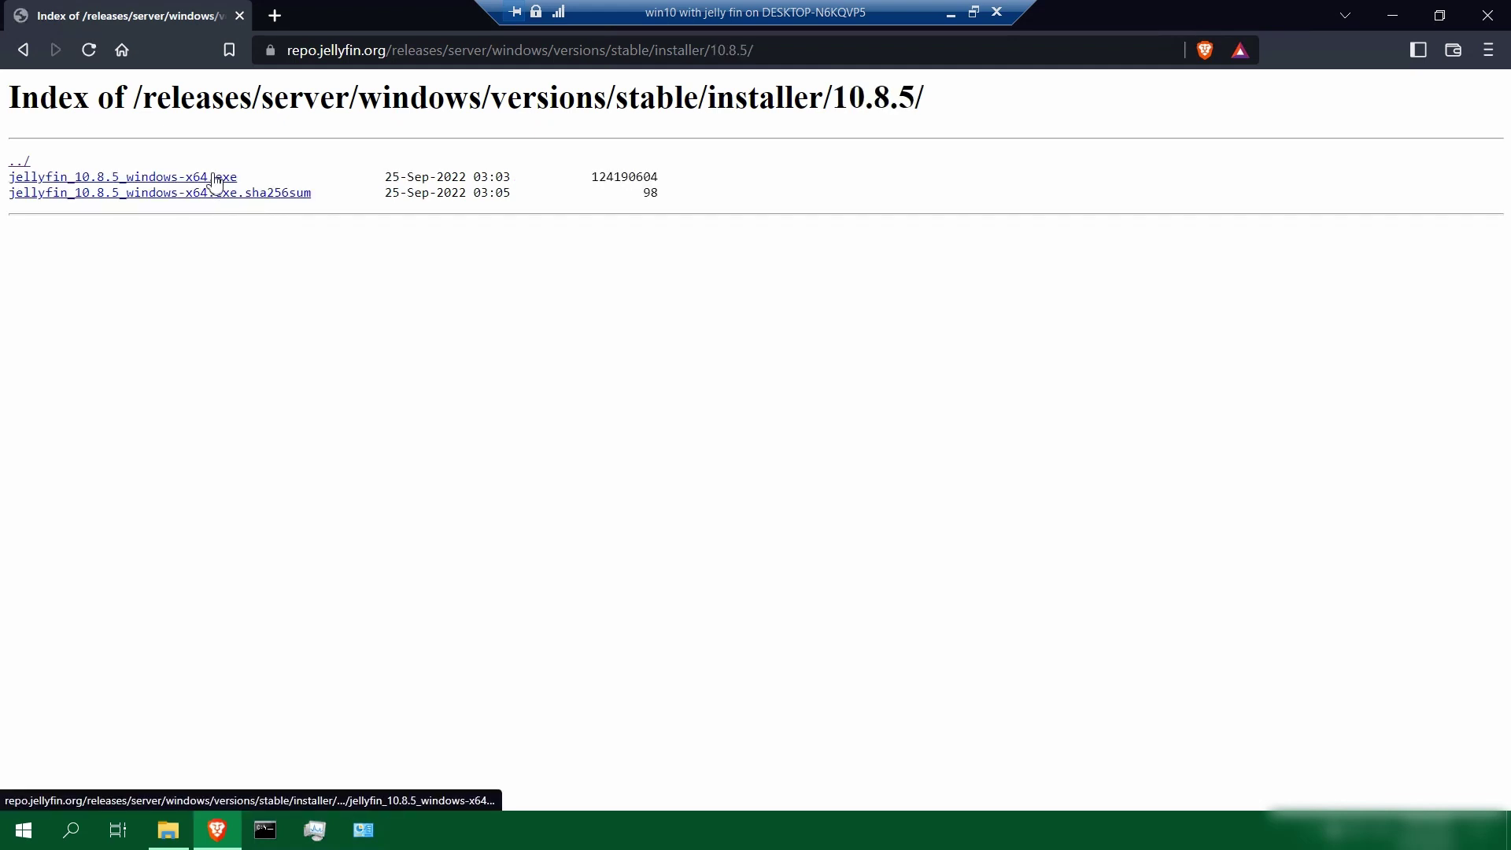
left_click(215, 177)
left_click(597, 446)
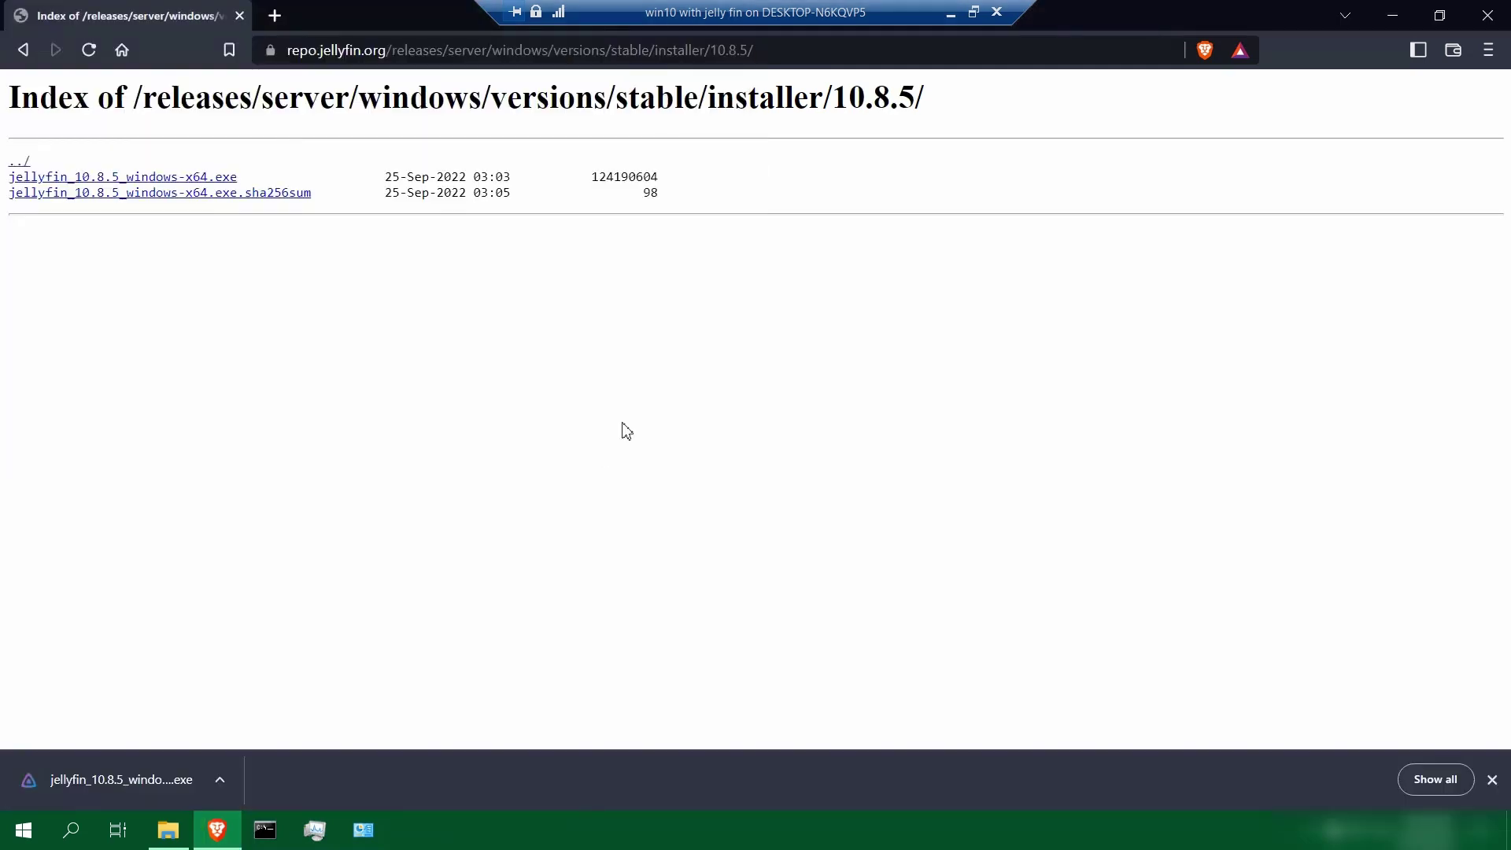
Install Jellyfin Server 10.8.5 as a Basic Install with default folders, accepting the GPL licence
left_click(130, 775)
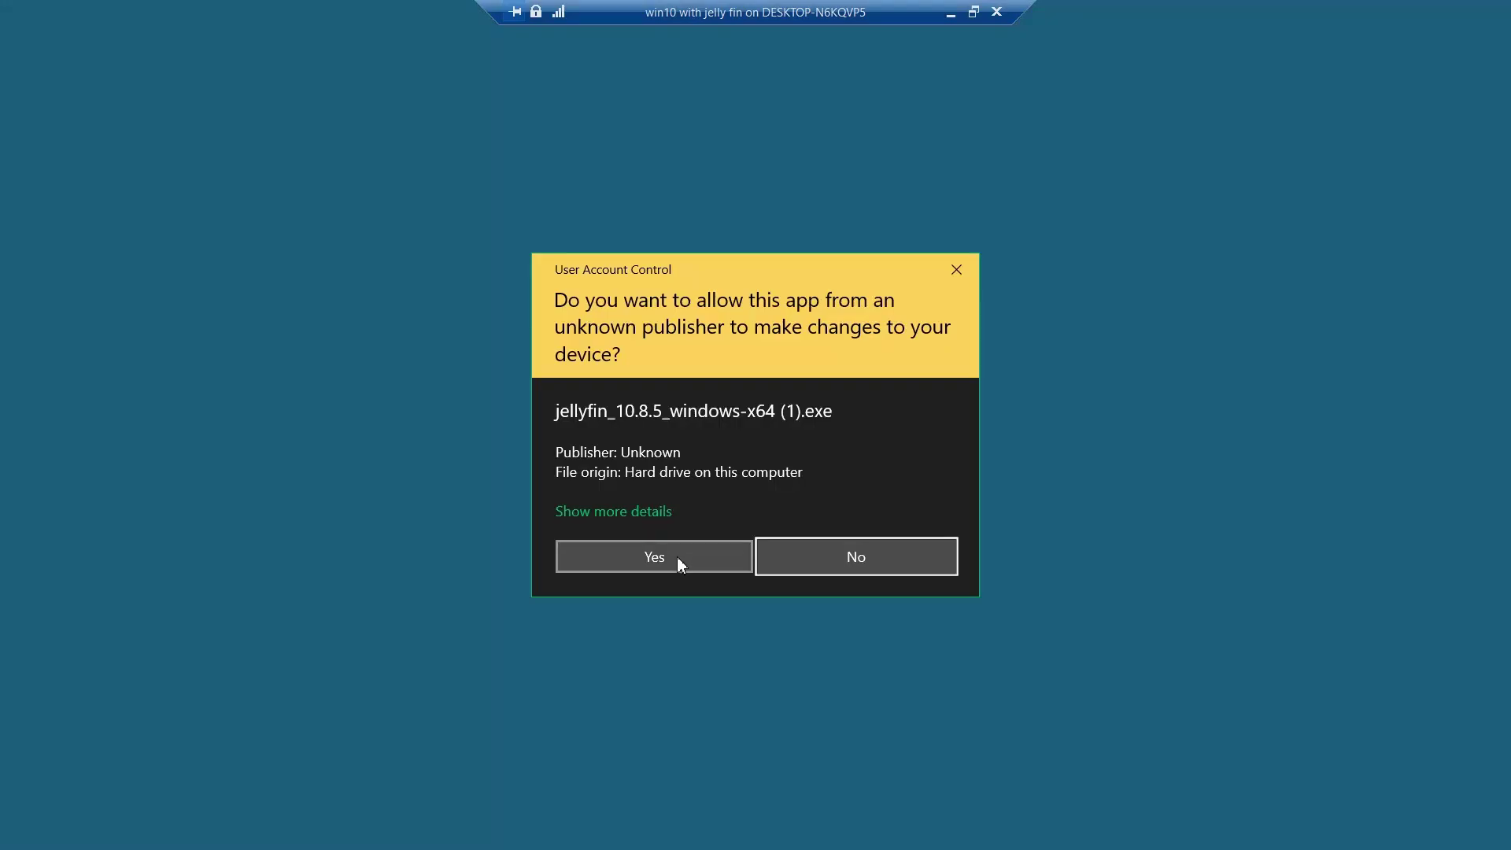
left_click(677, 556)
left_click(864, 570)
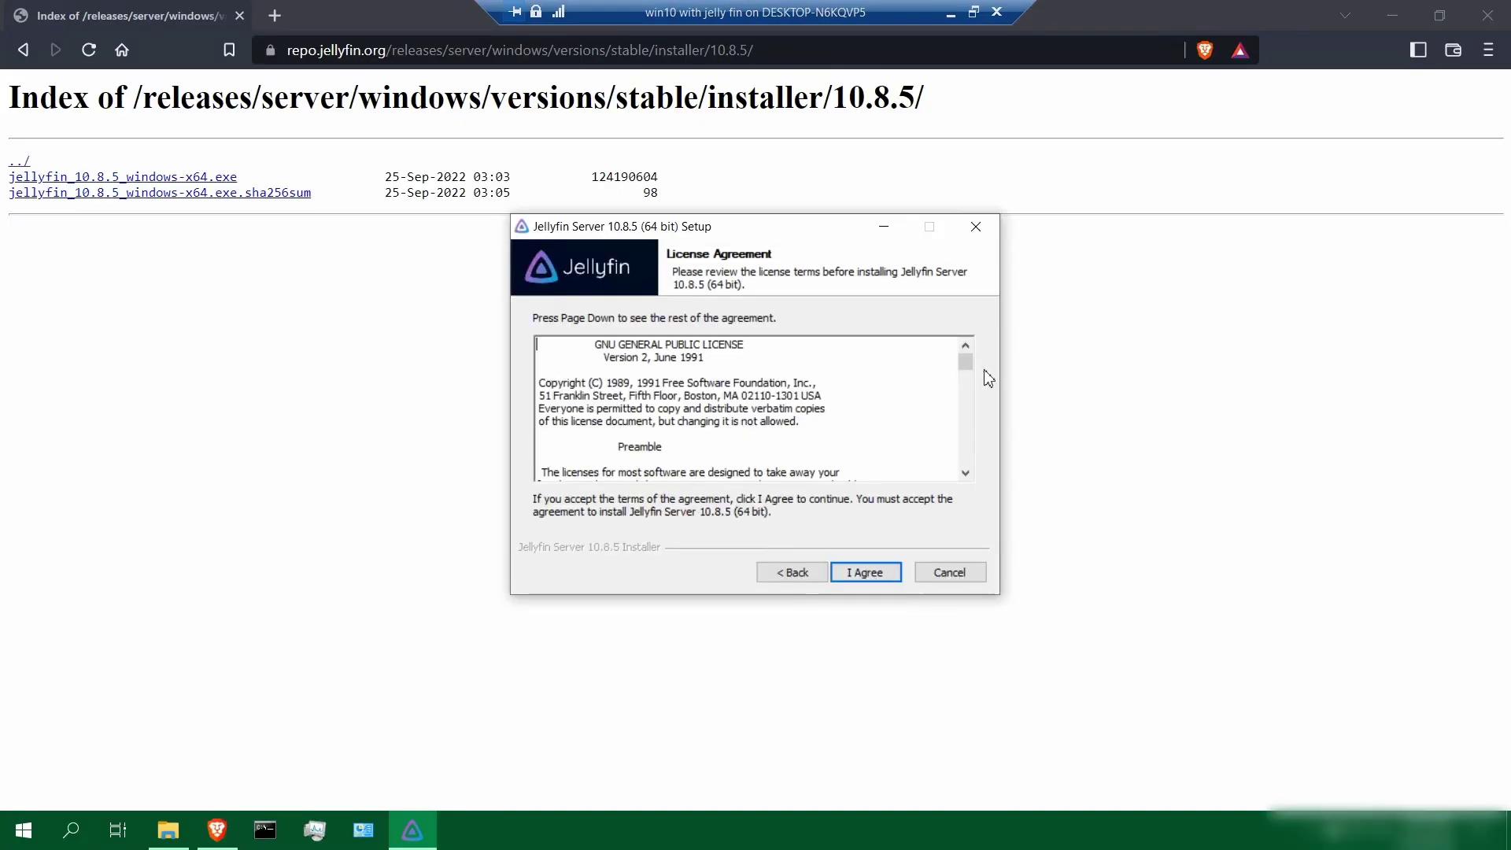
left_click_drag(969, 369, 971, 472)
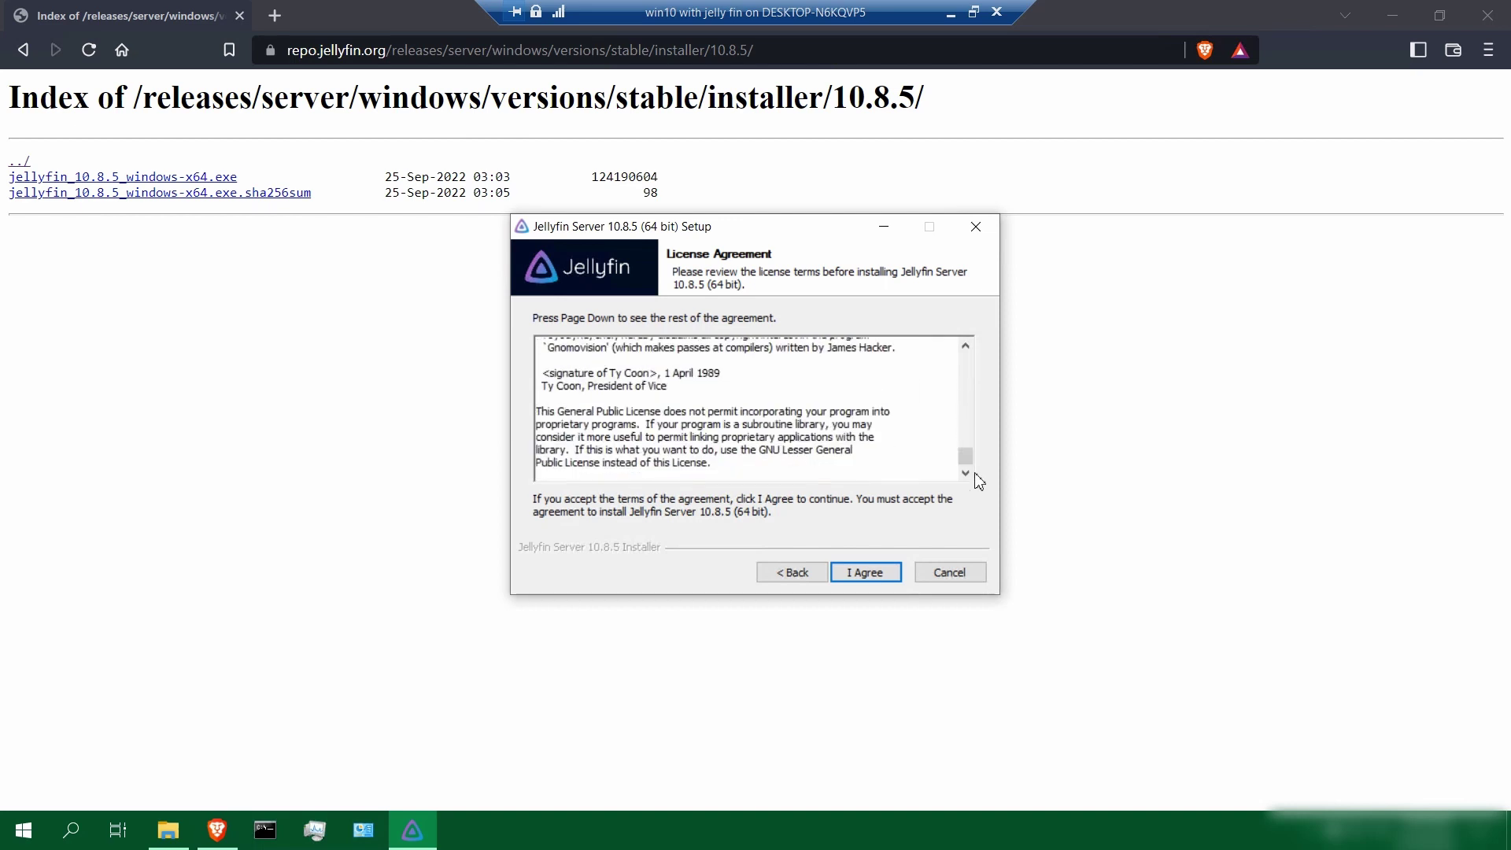
left_click(866, 572)
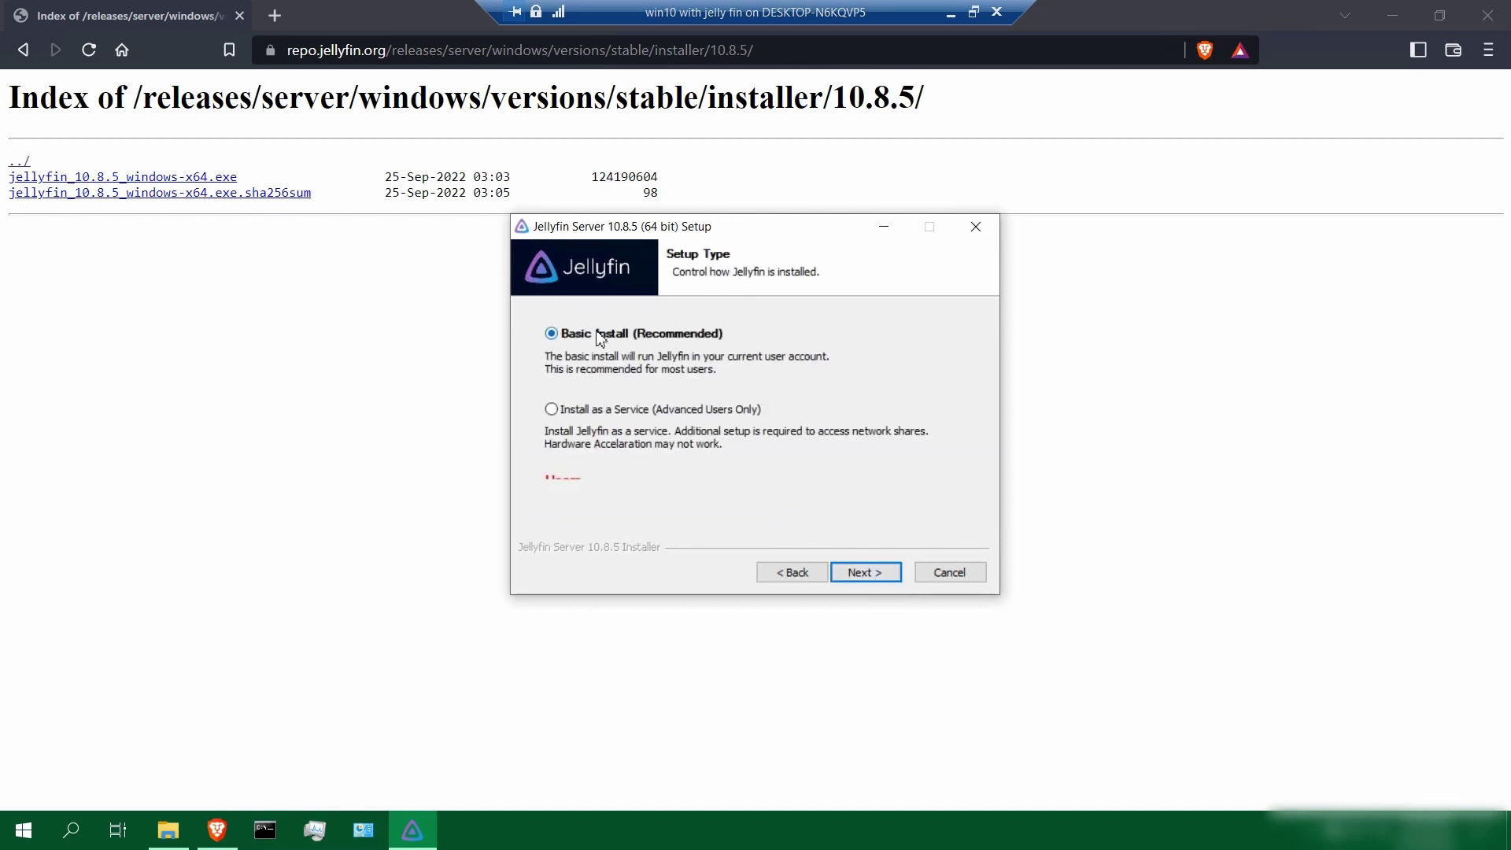
left_click(866, 572)
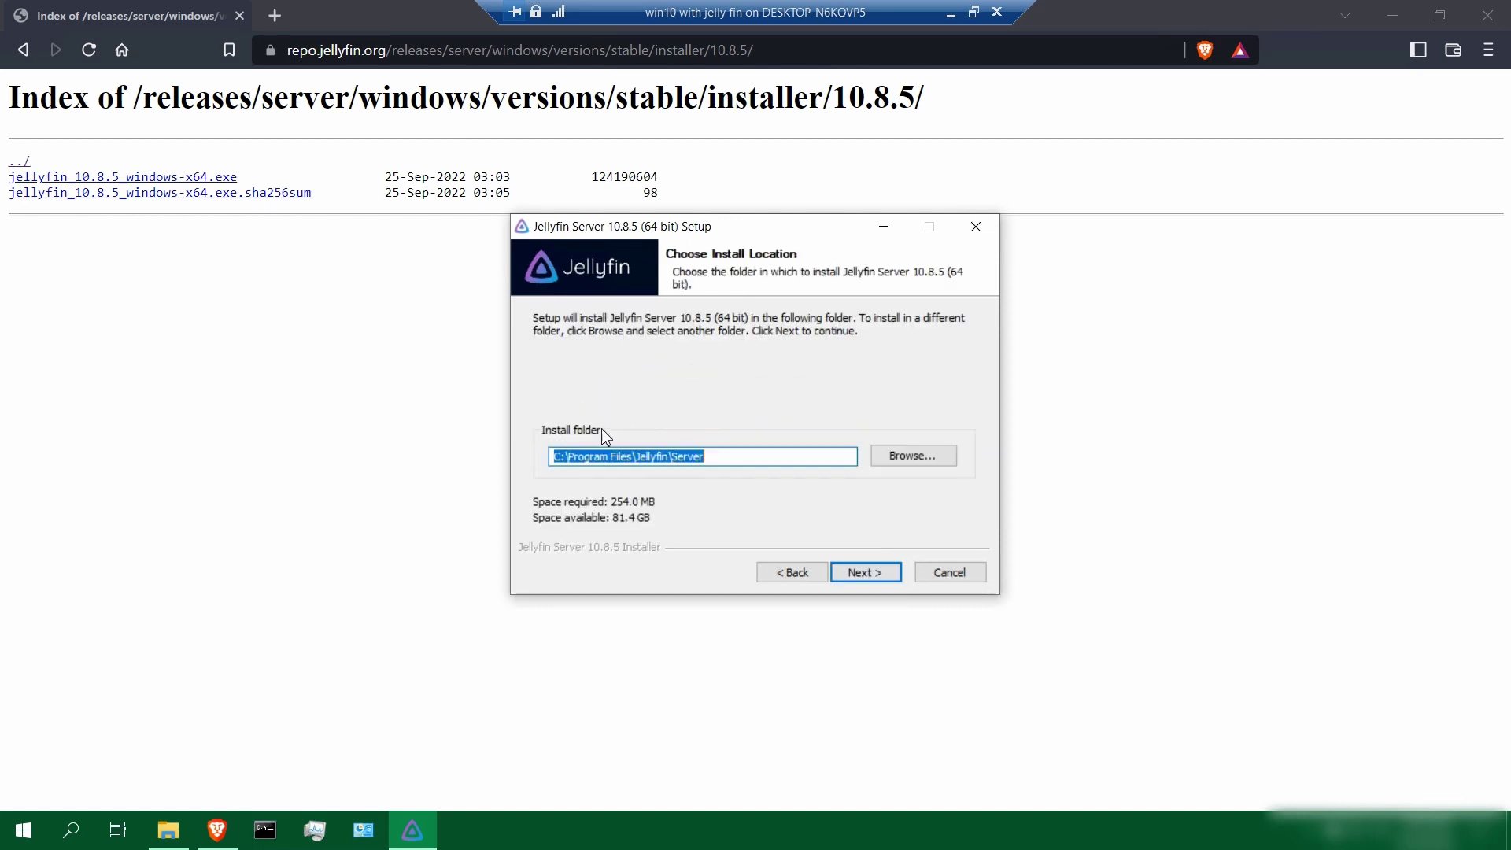
left_click(866, 574)
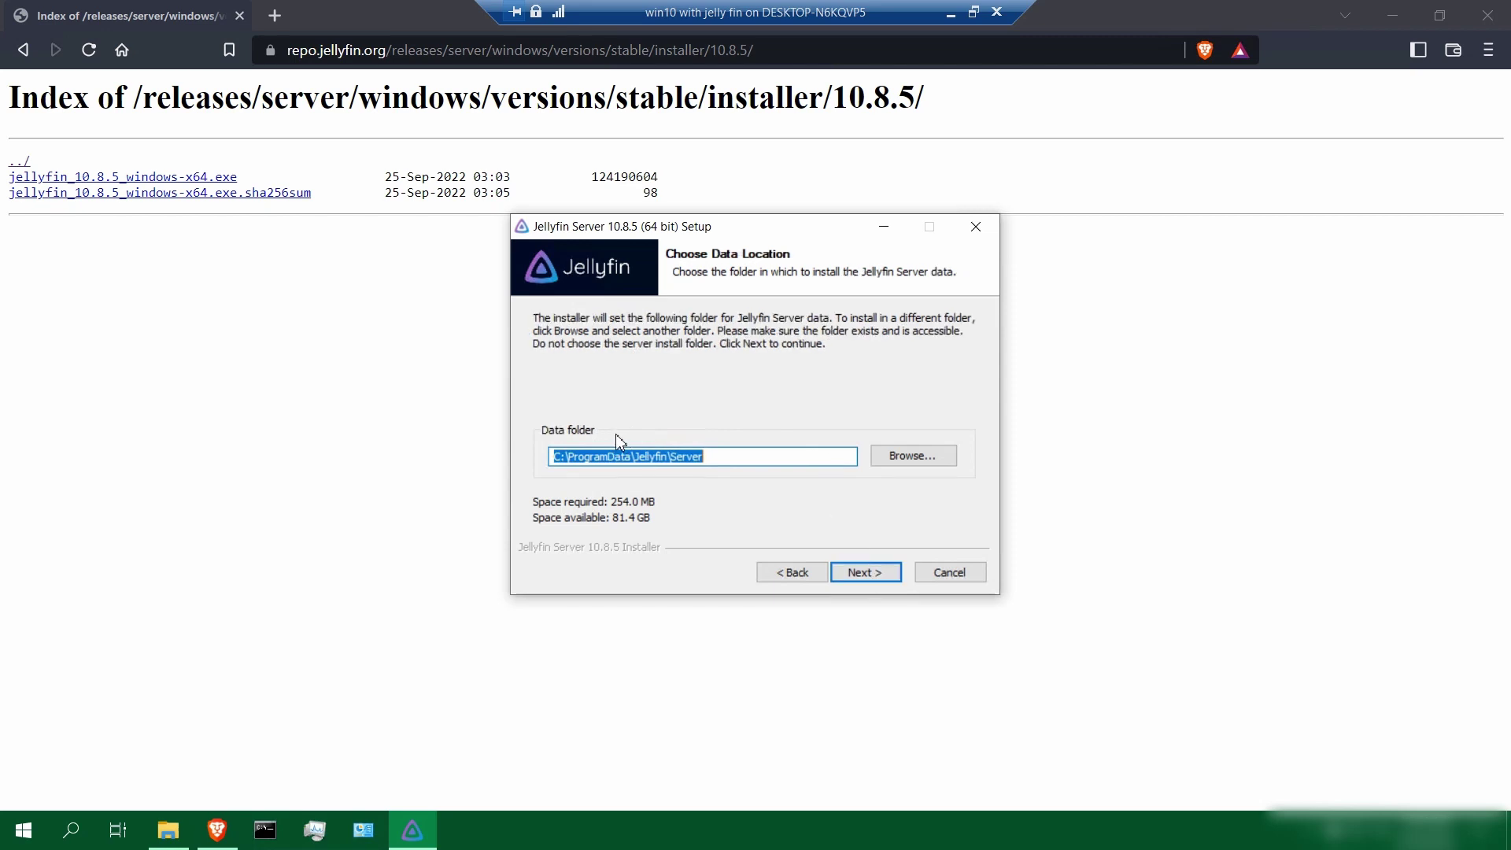
left_click(865, 575)
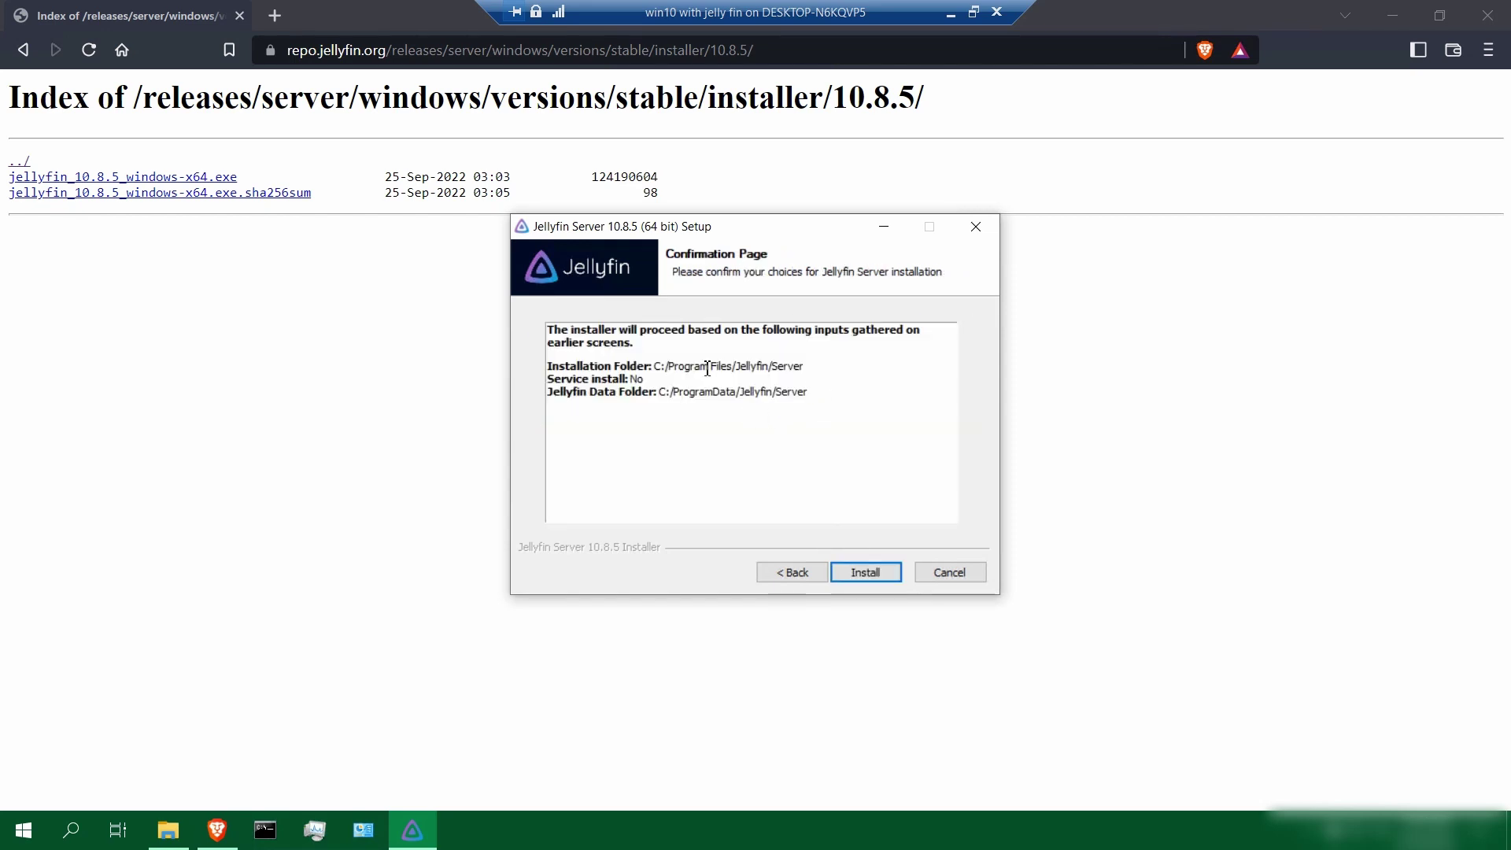
left_click(866, 572)
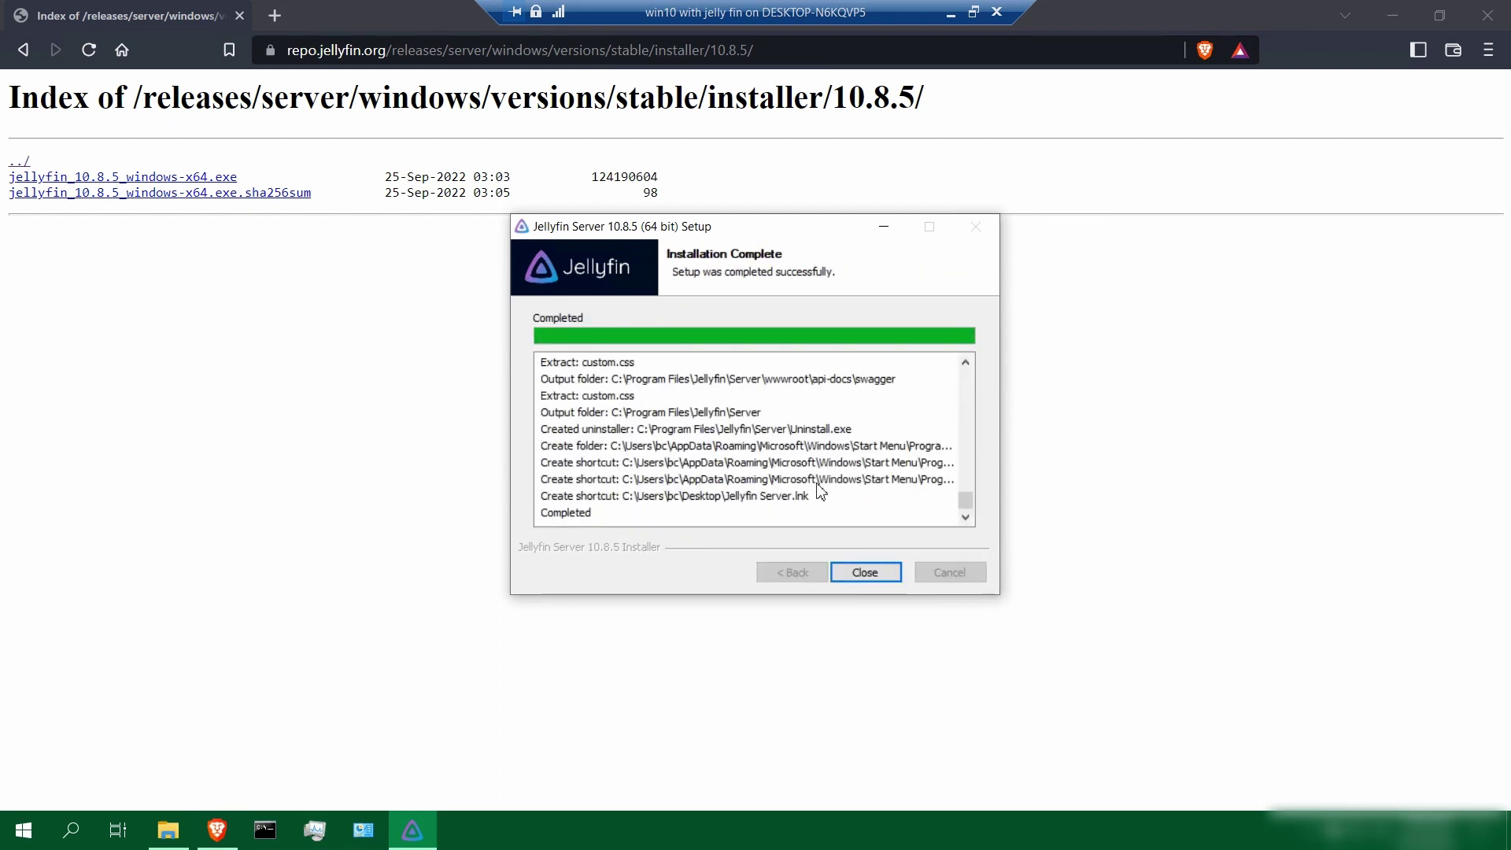
left_click(866, 572)
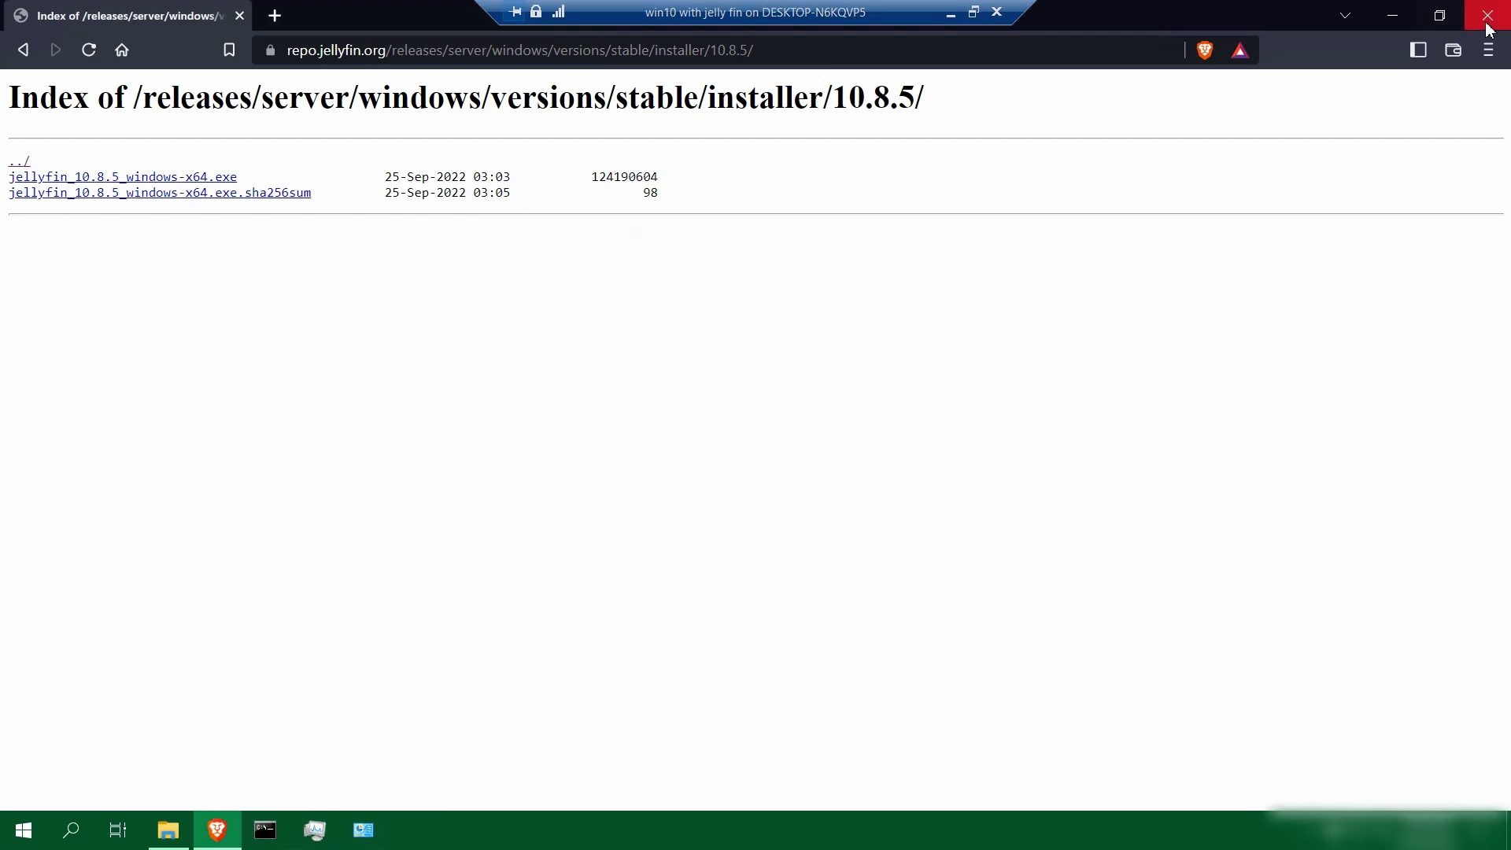
Close Brave and launch the Jellyfin Tray App from Windows search
left_click(1487, 16)
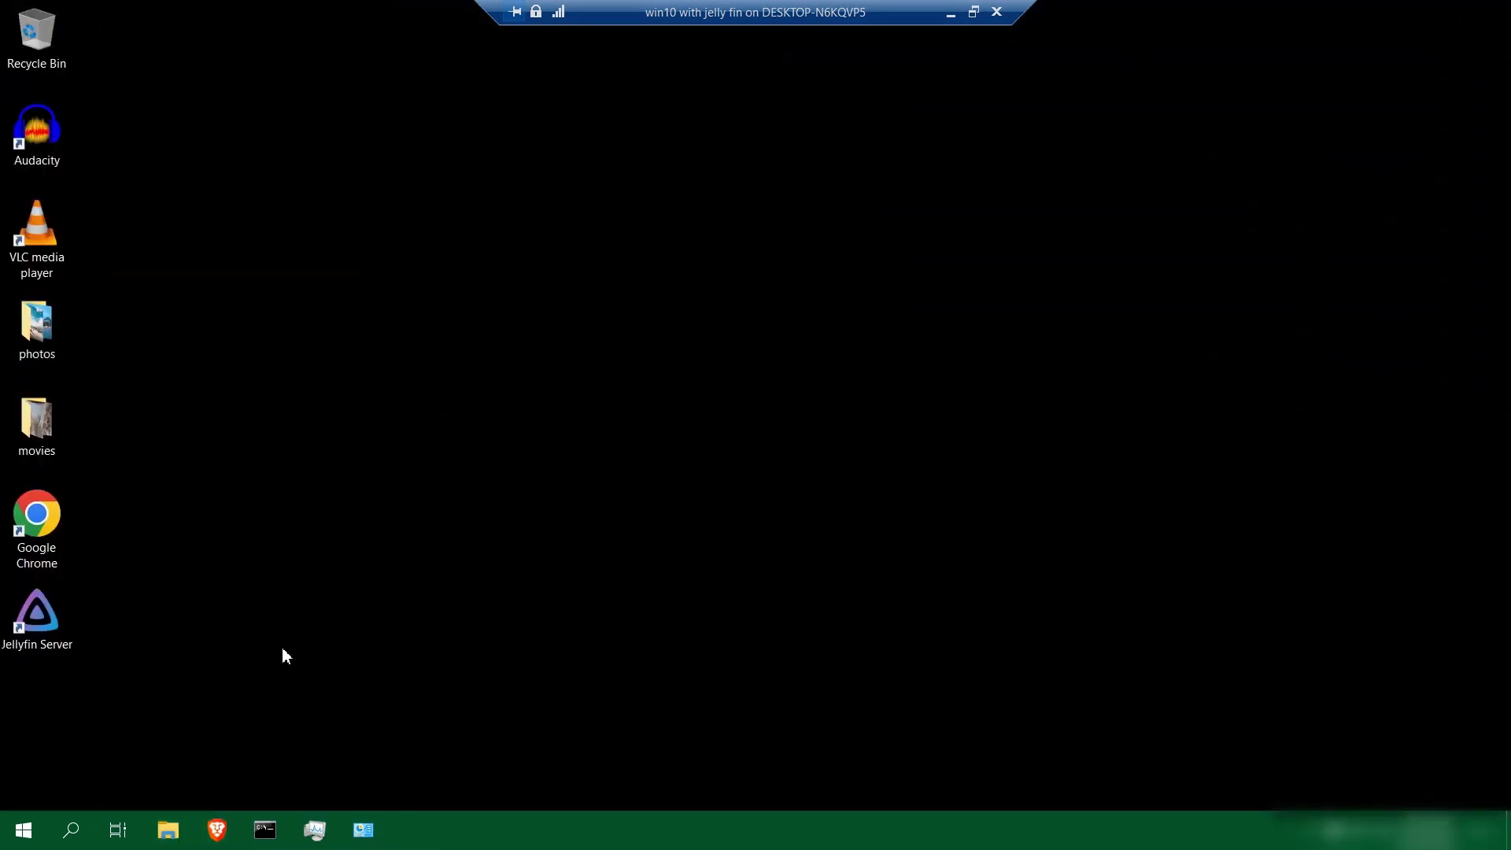
left_click(72, 831)
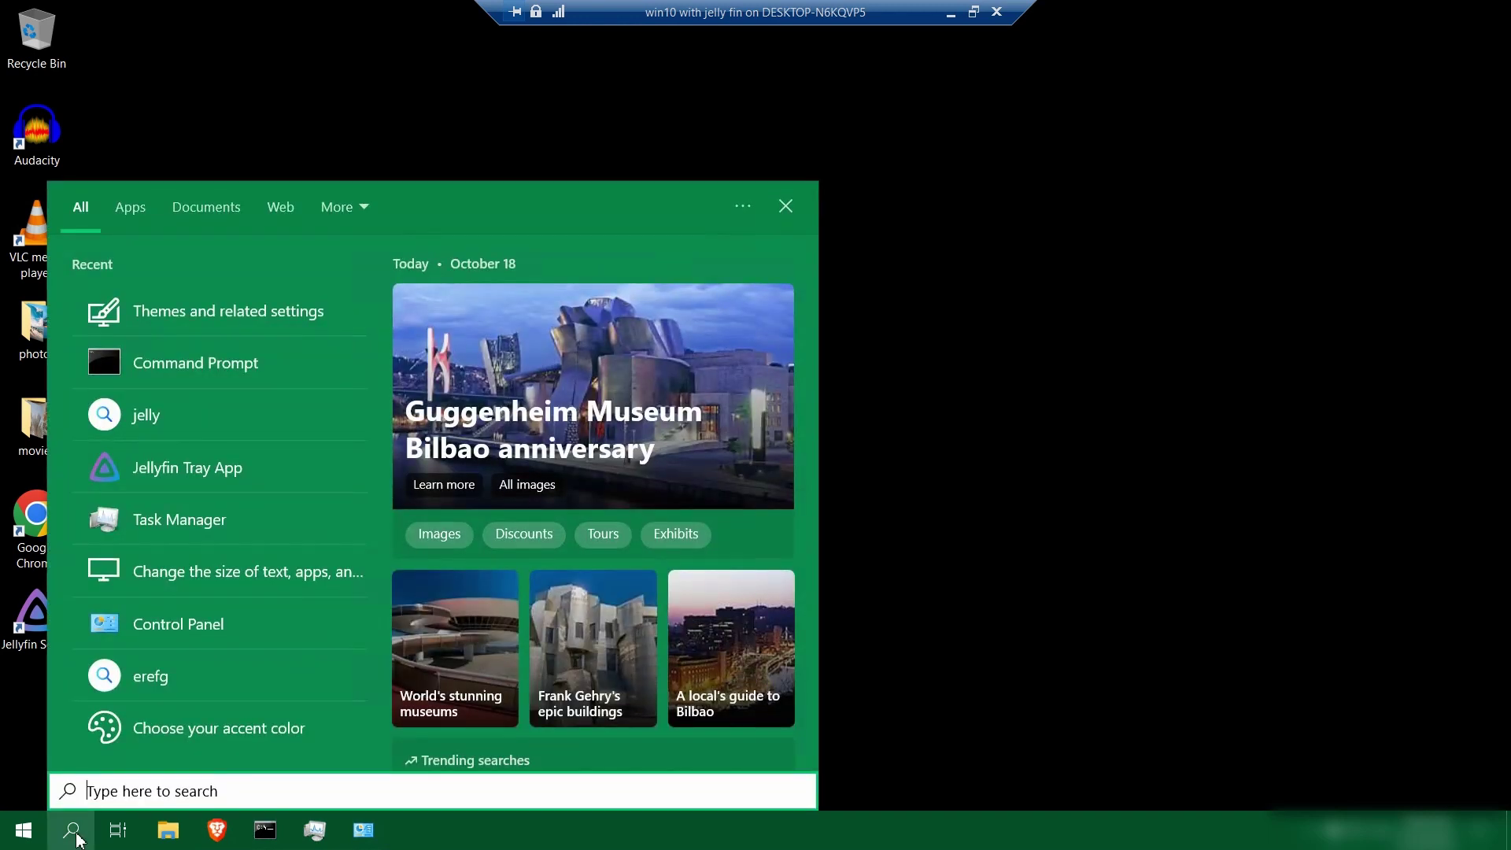
type("jell")
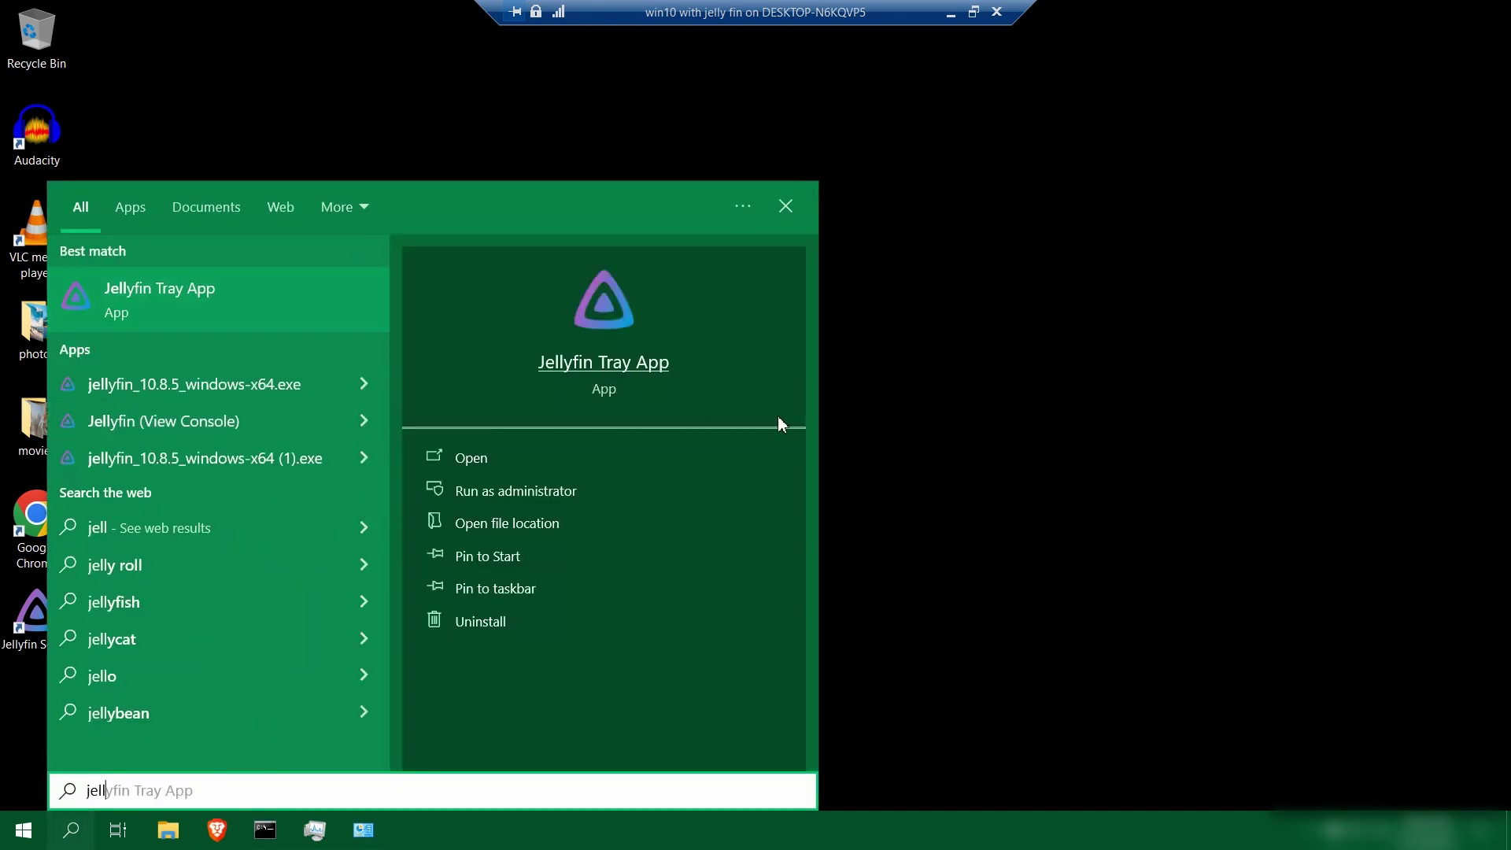
left_click(883, 440)
left_click(35, 843)
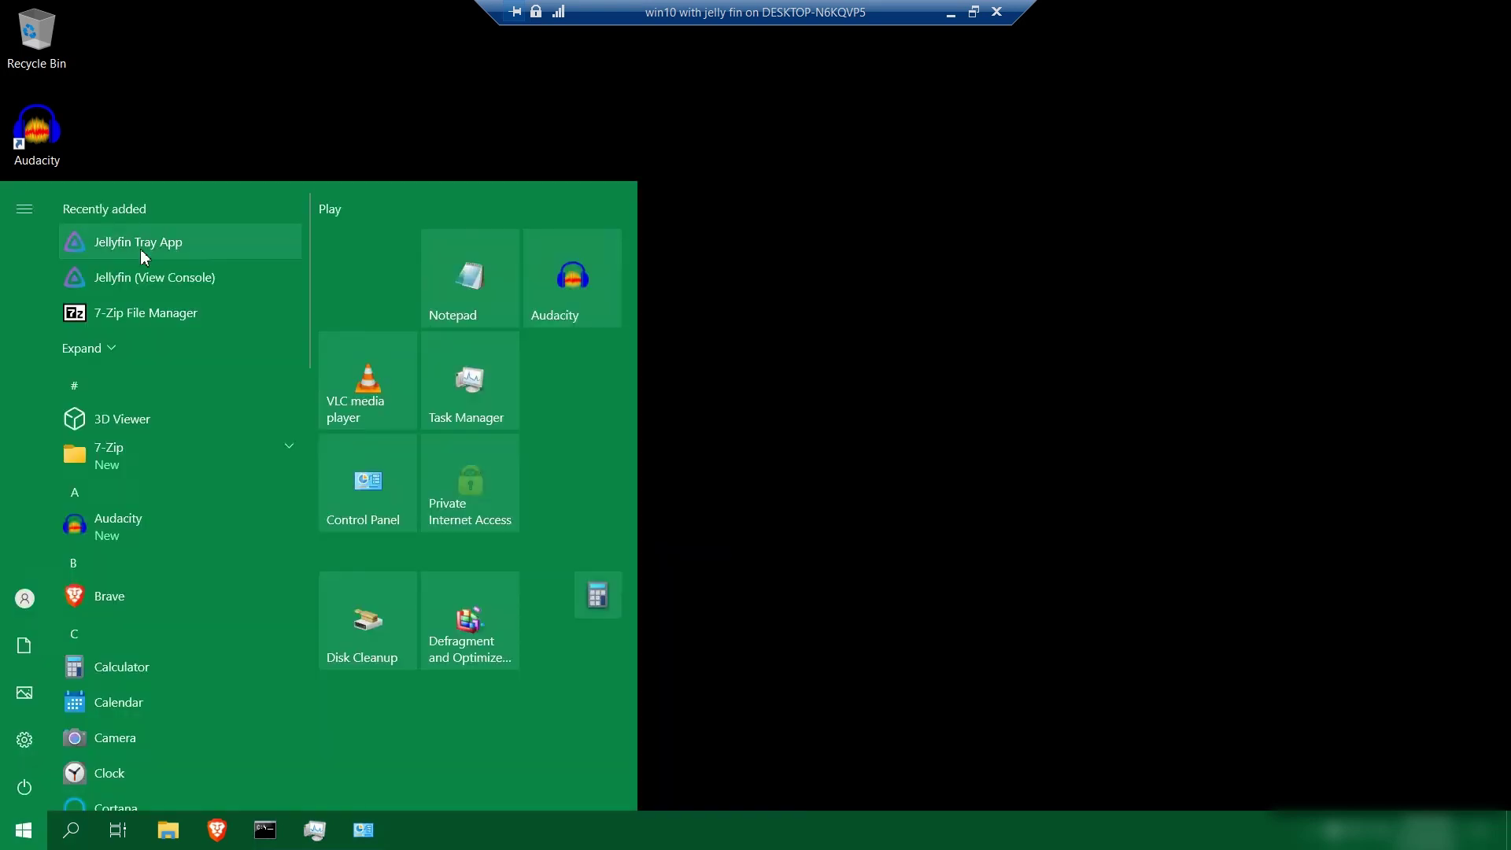
left_click(72, 832)
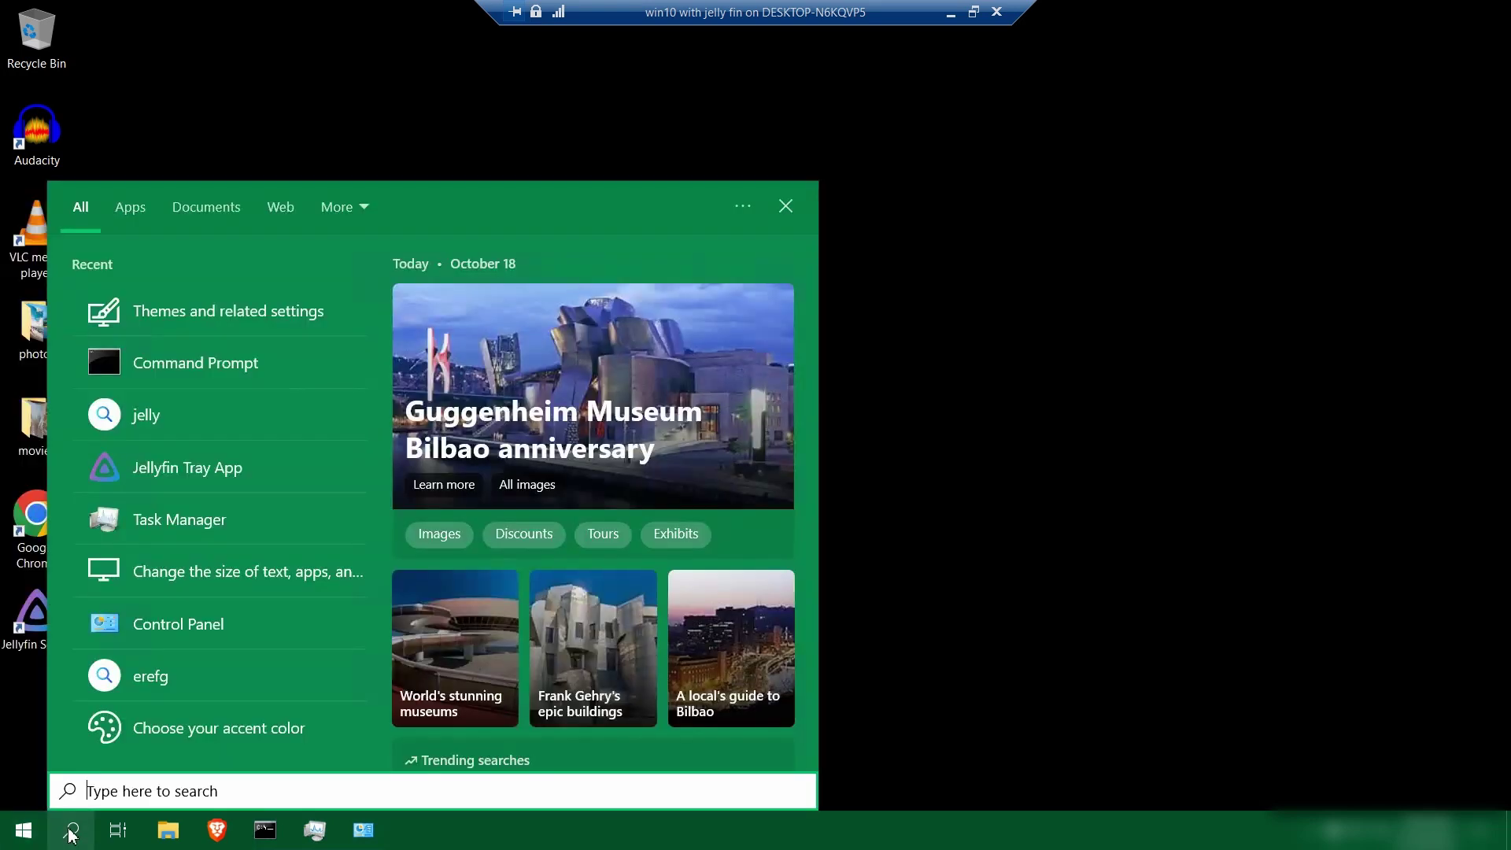
type("jelly")
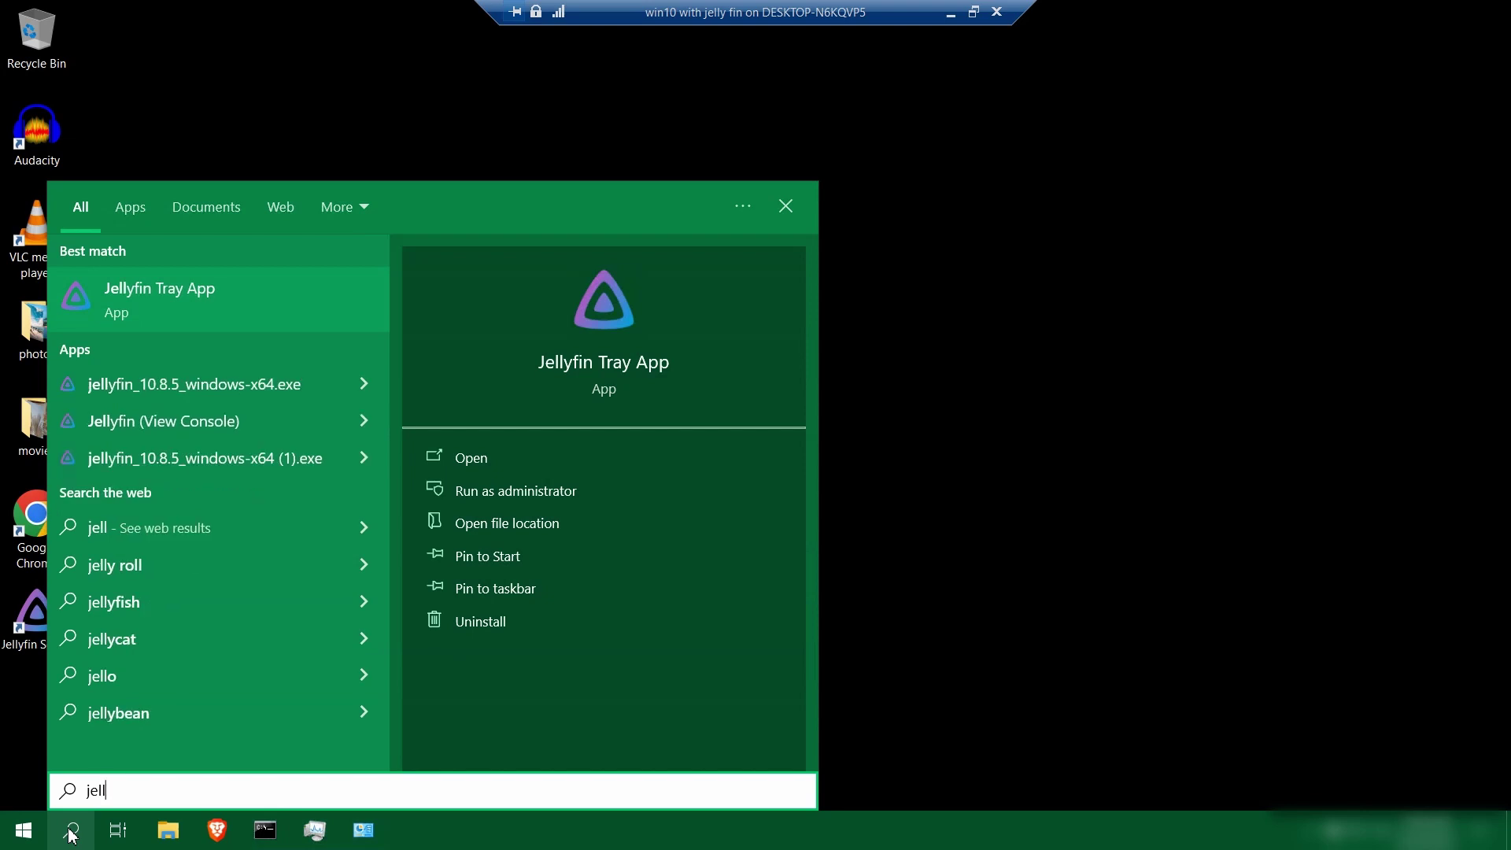
left_click(165, 299)
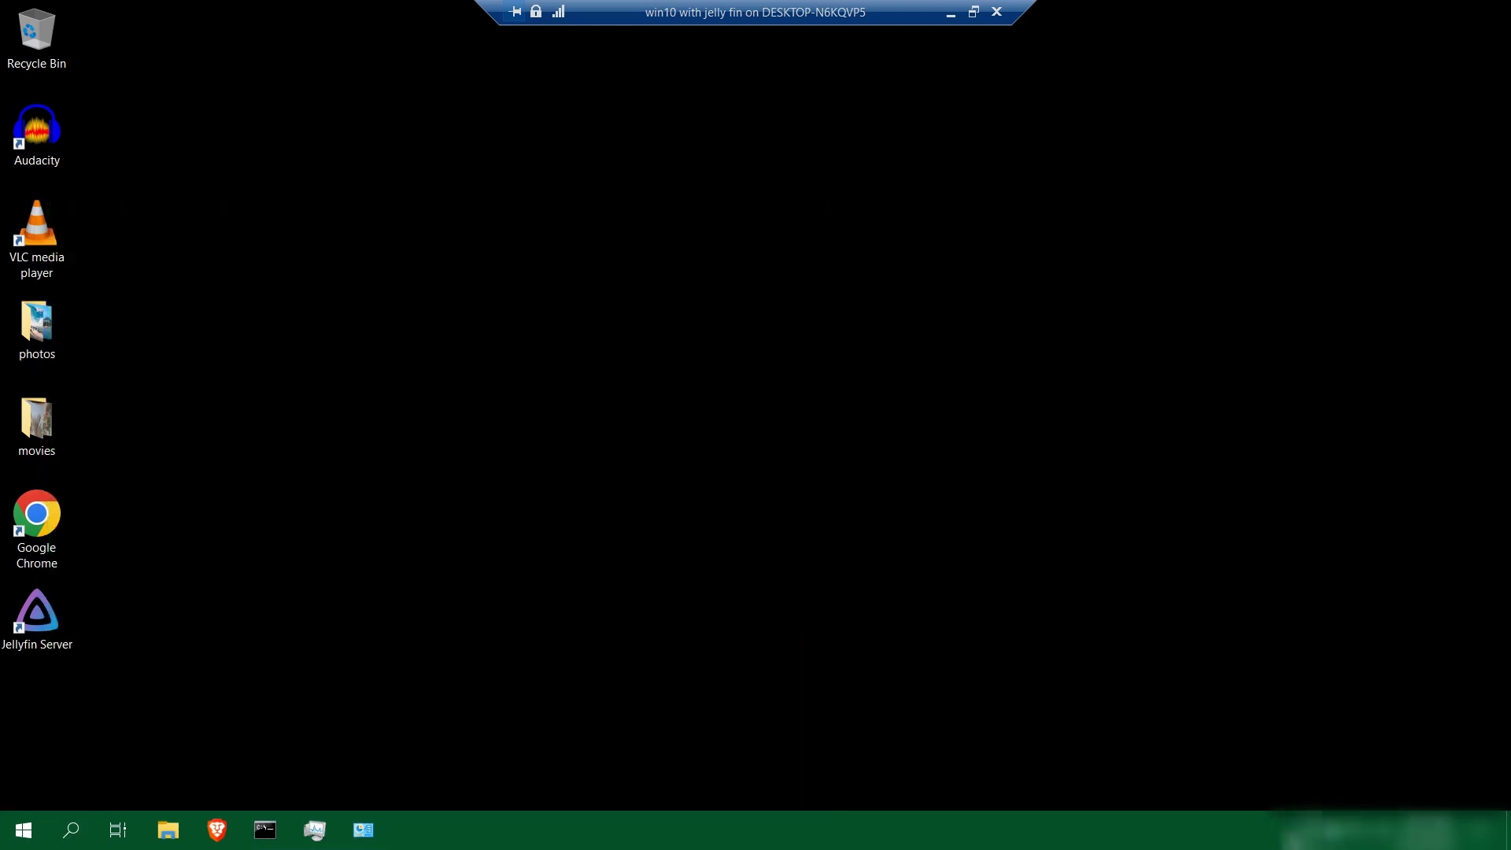
Start the Jellyfin server from the tray icon's menu
left_click(1293, 832)
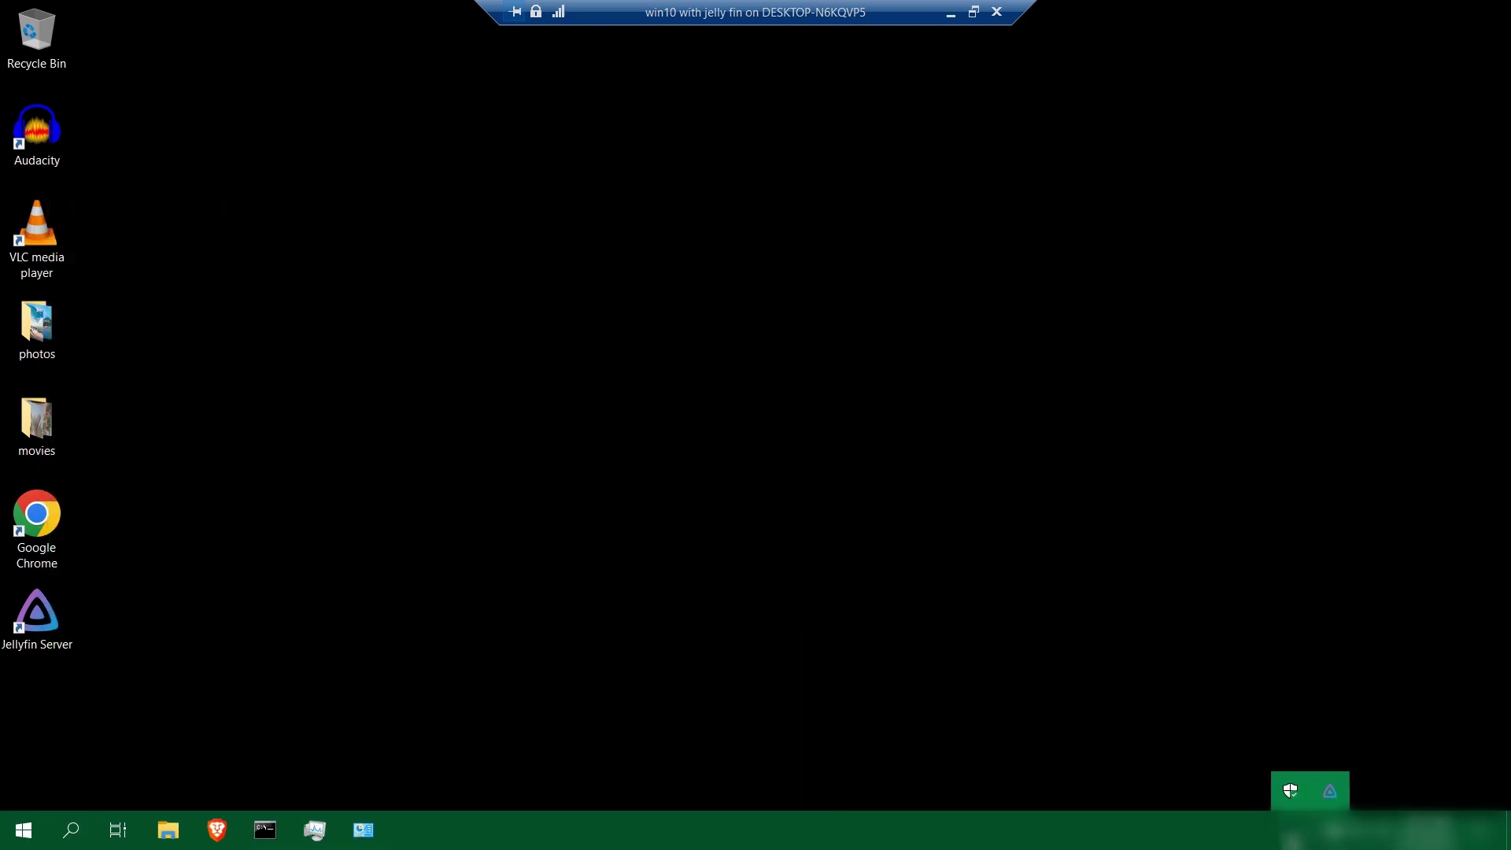
right_click(1330, 794)
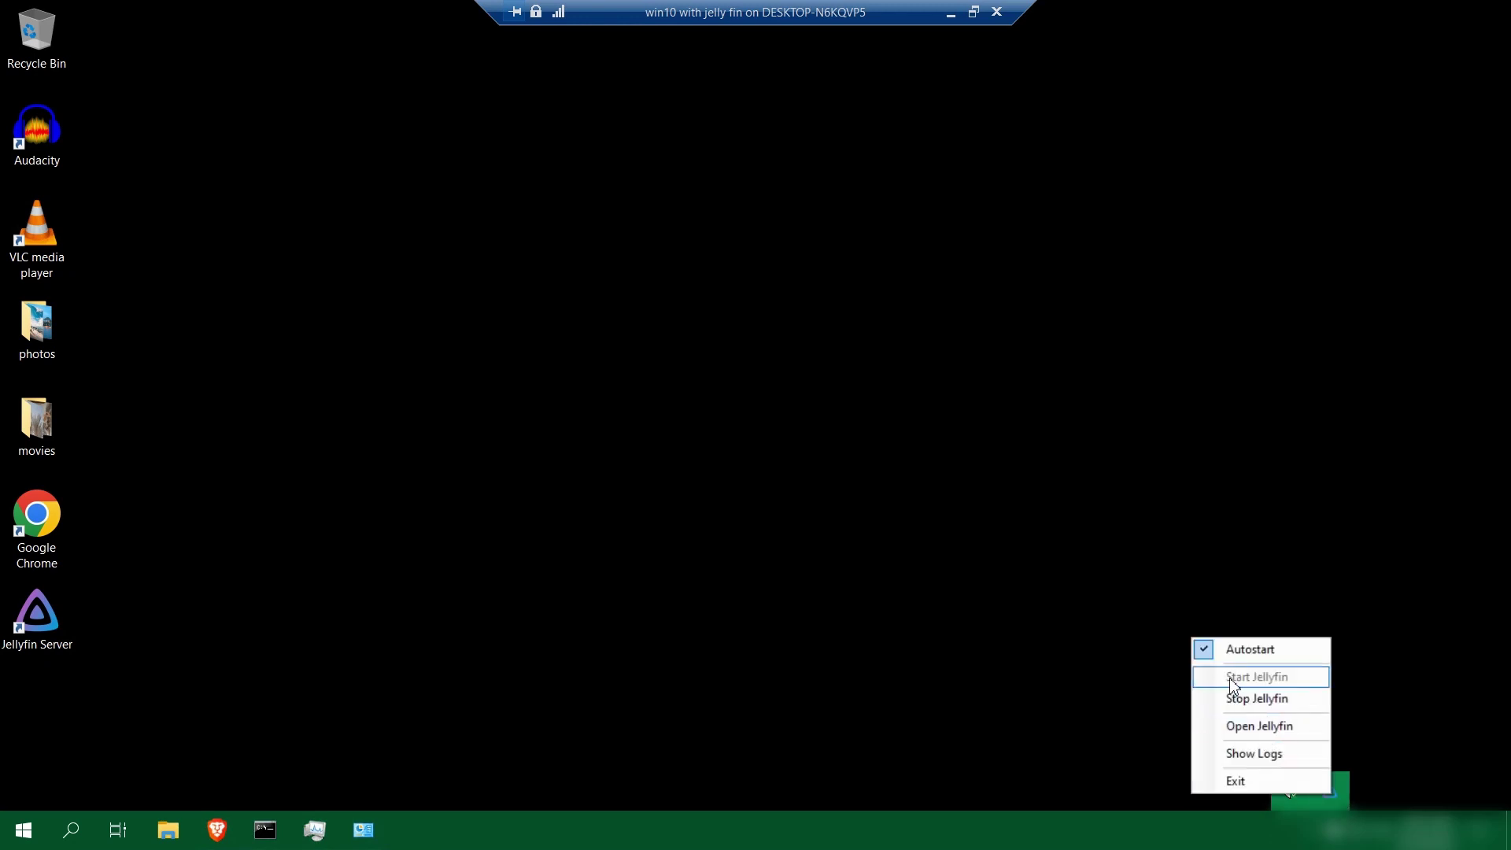
left_click(1259, 726)
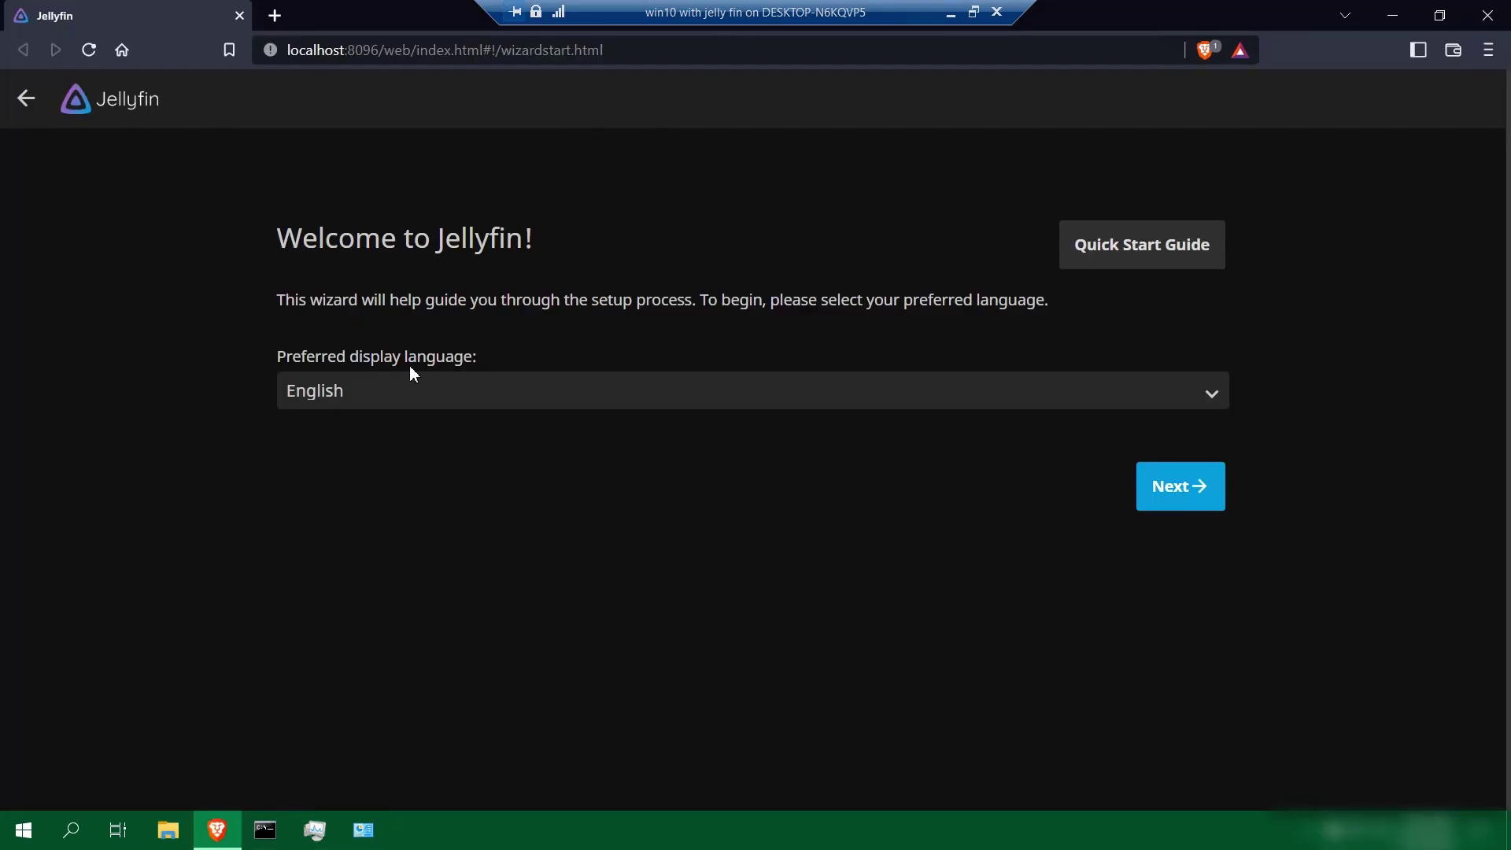
Keep English as the display language and give the admin account a confirmed password
left_click(1168, 496)
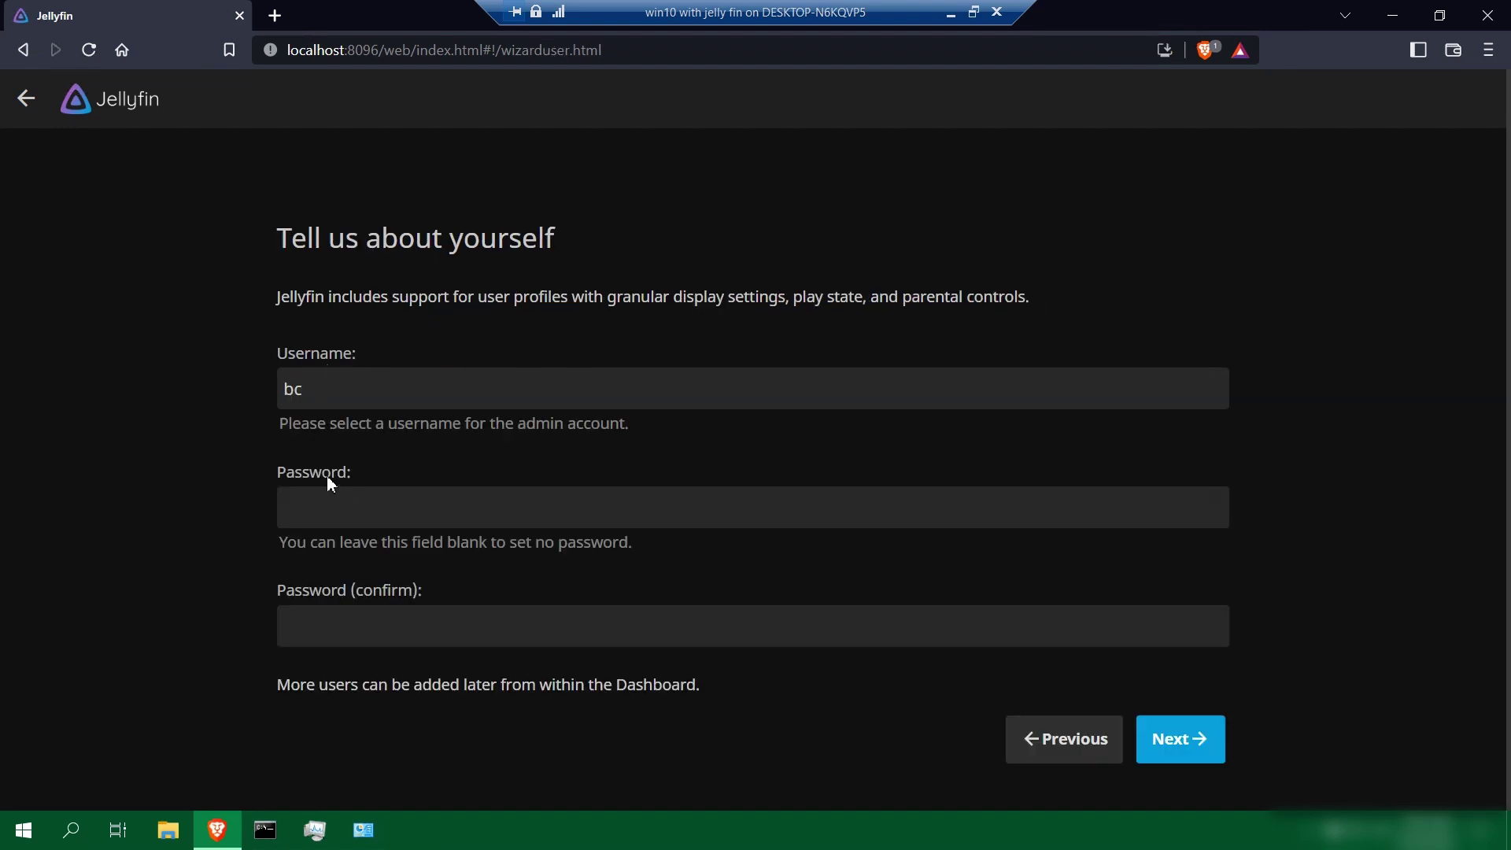
left_click(324, 499)
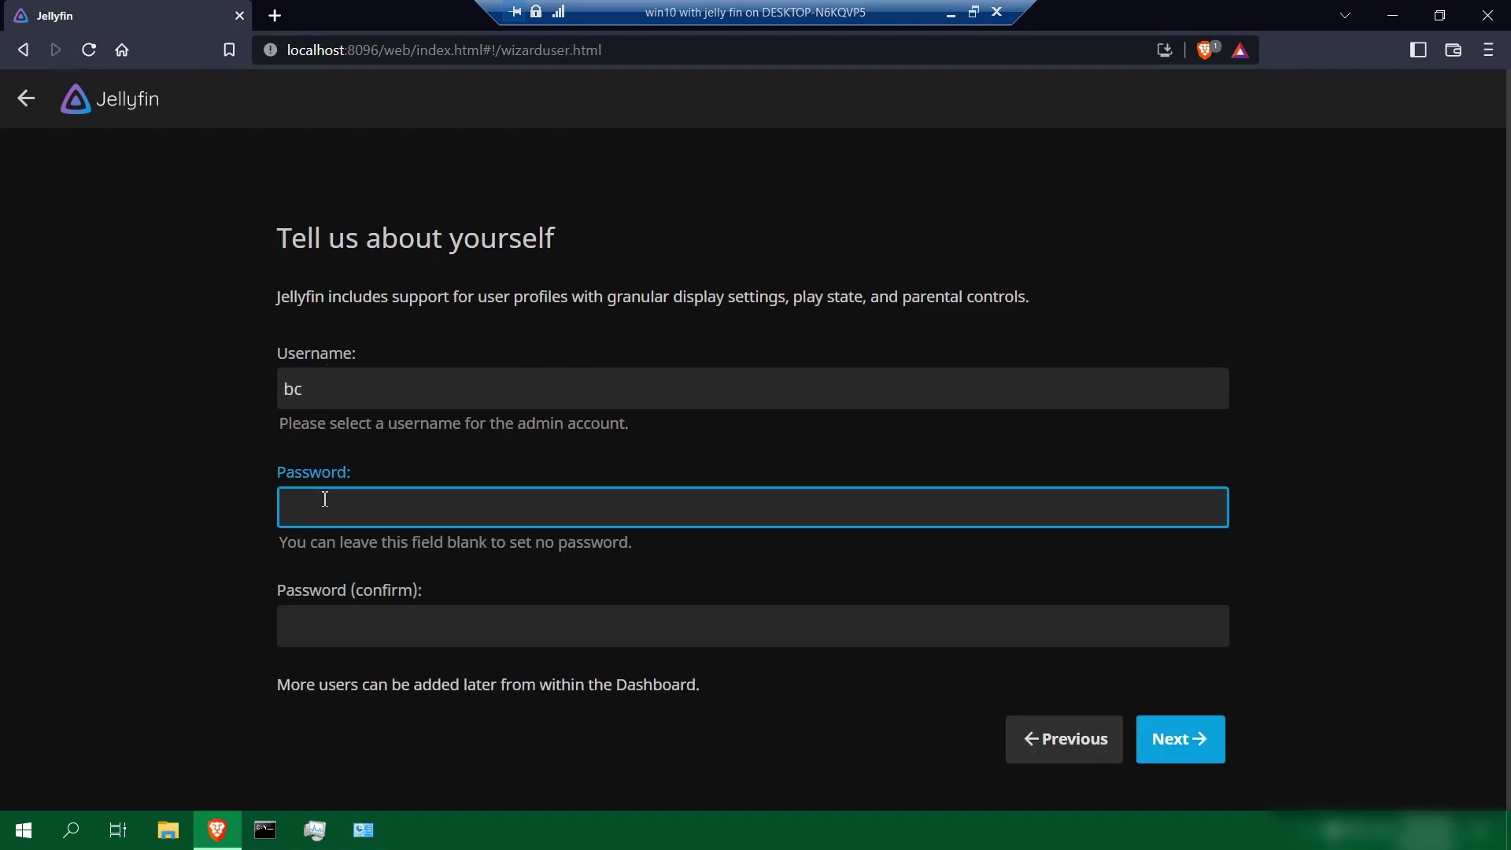
type("1234")
key("Tab")
type("1234")
left_click(1204, 737)
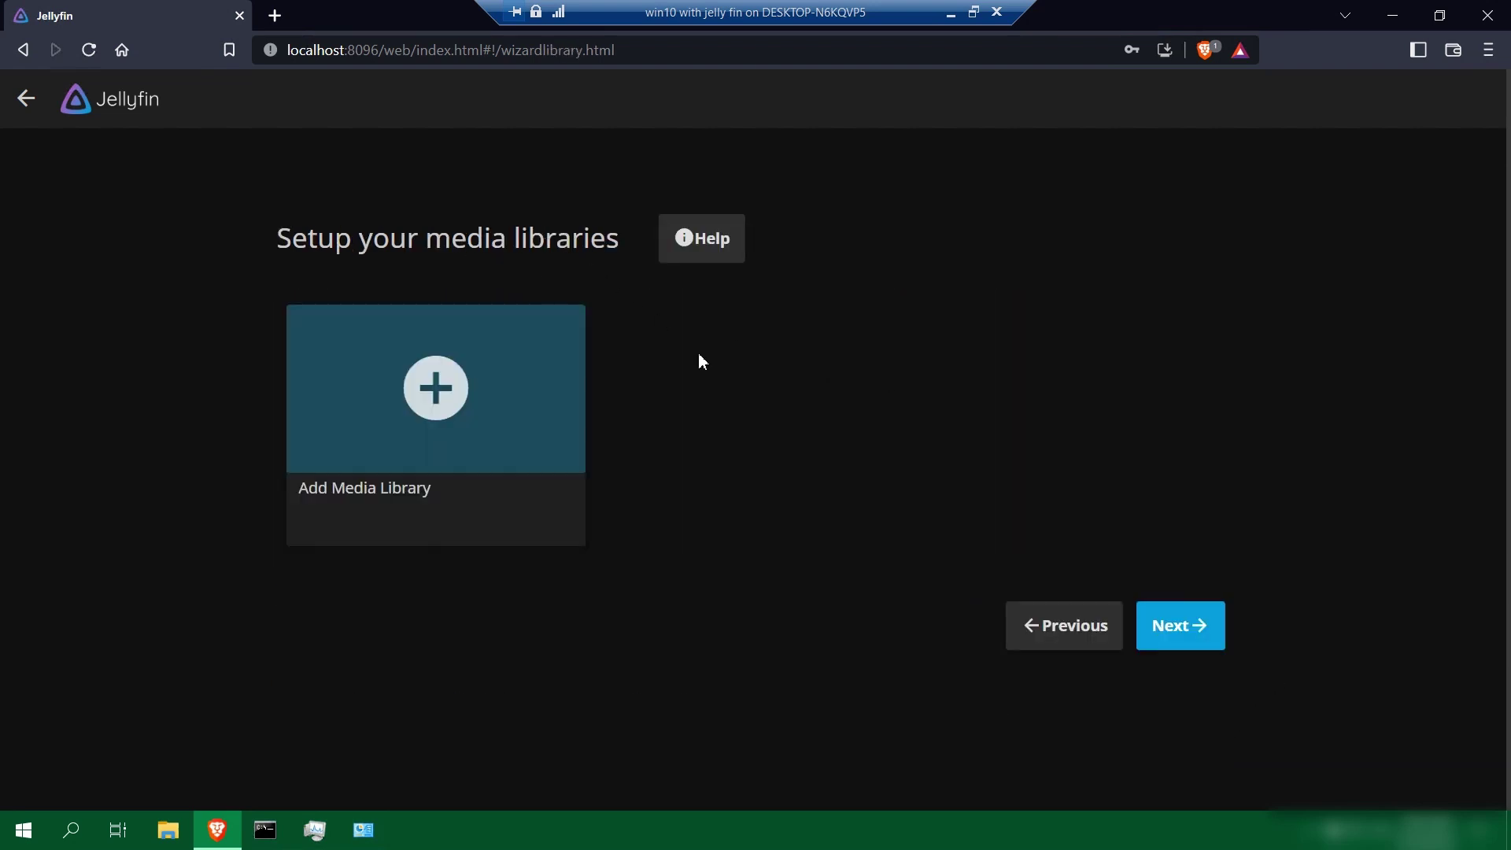
Skip libraries, keep English / United States metadata and remote access defaults, and finish setup
left_click(1178, 636)
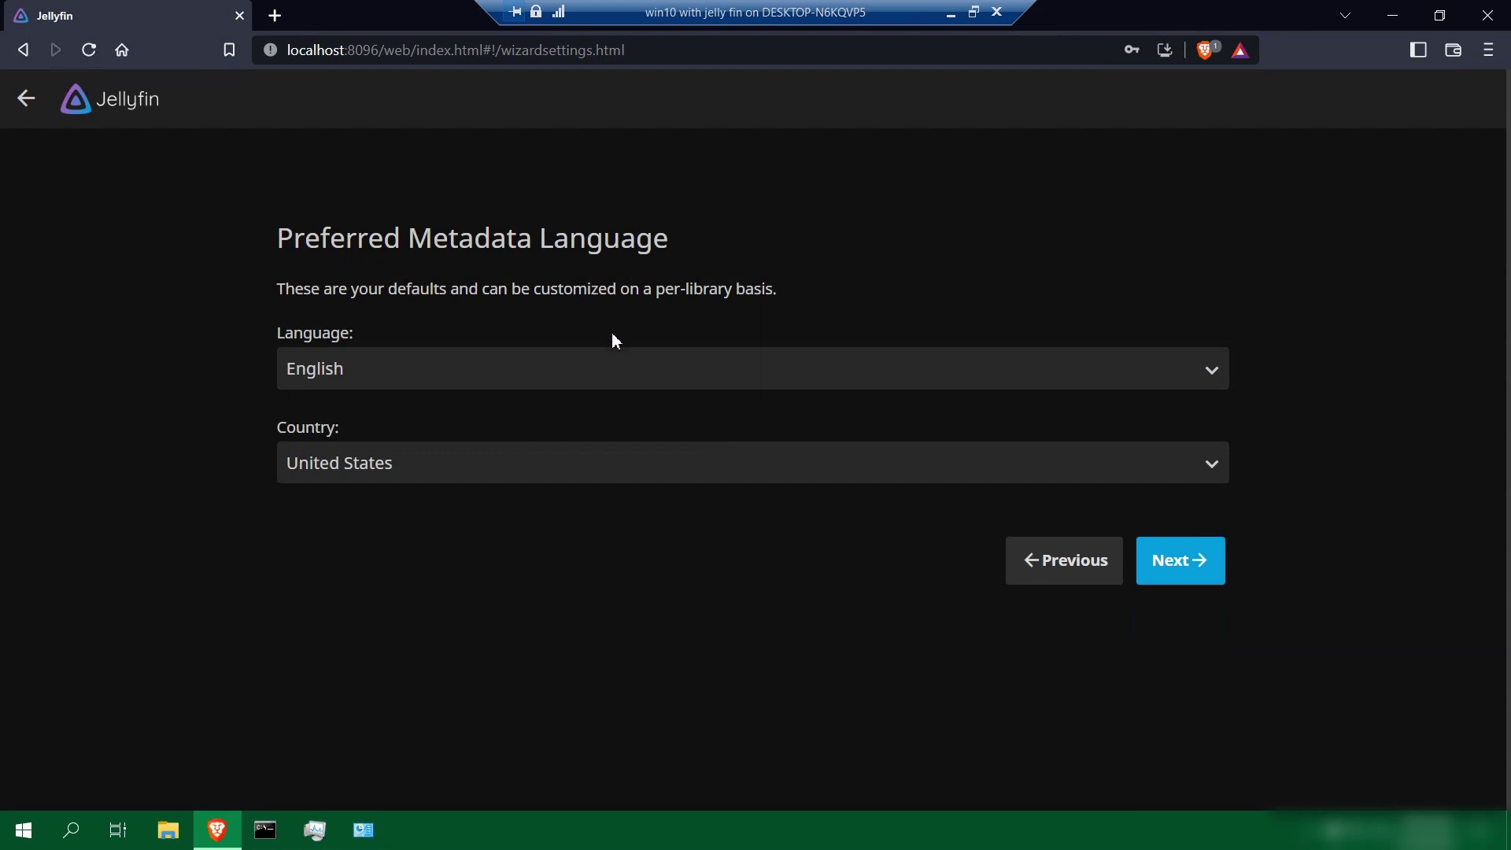
left_click(1189, 575)
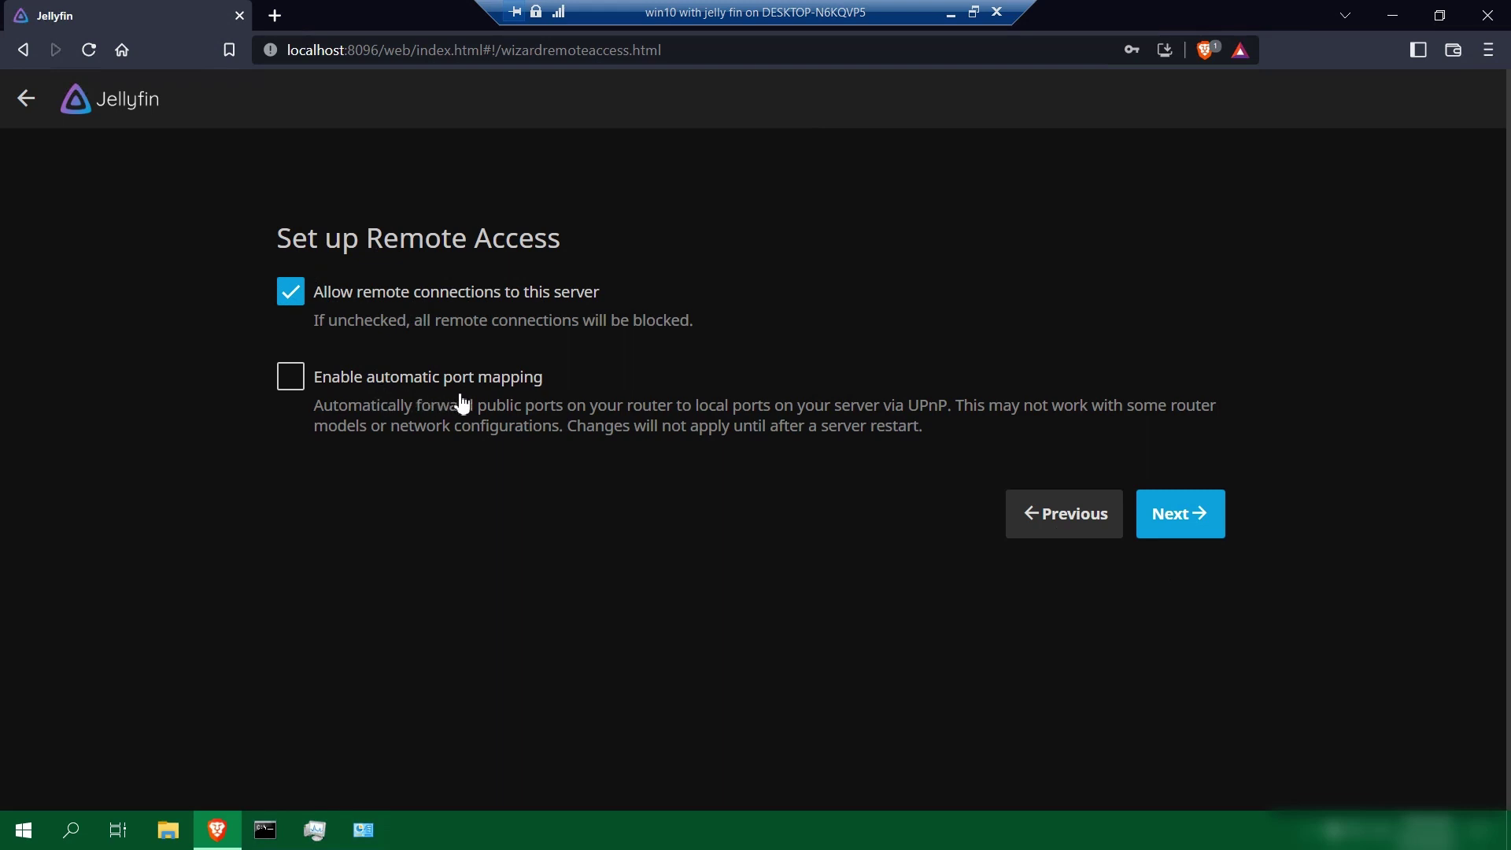
left_click(1184, 515)
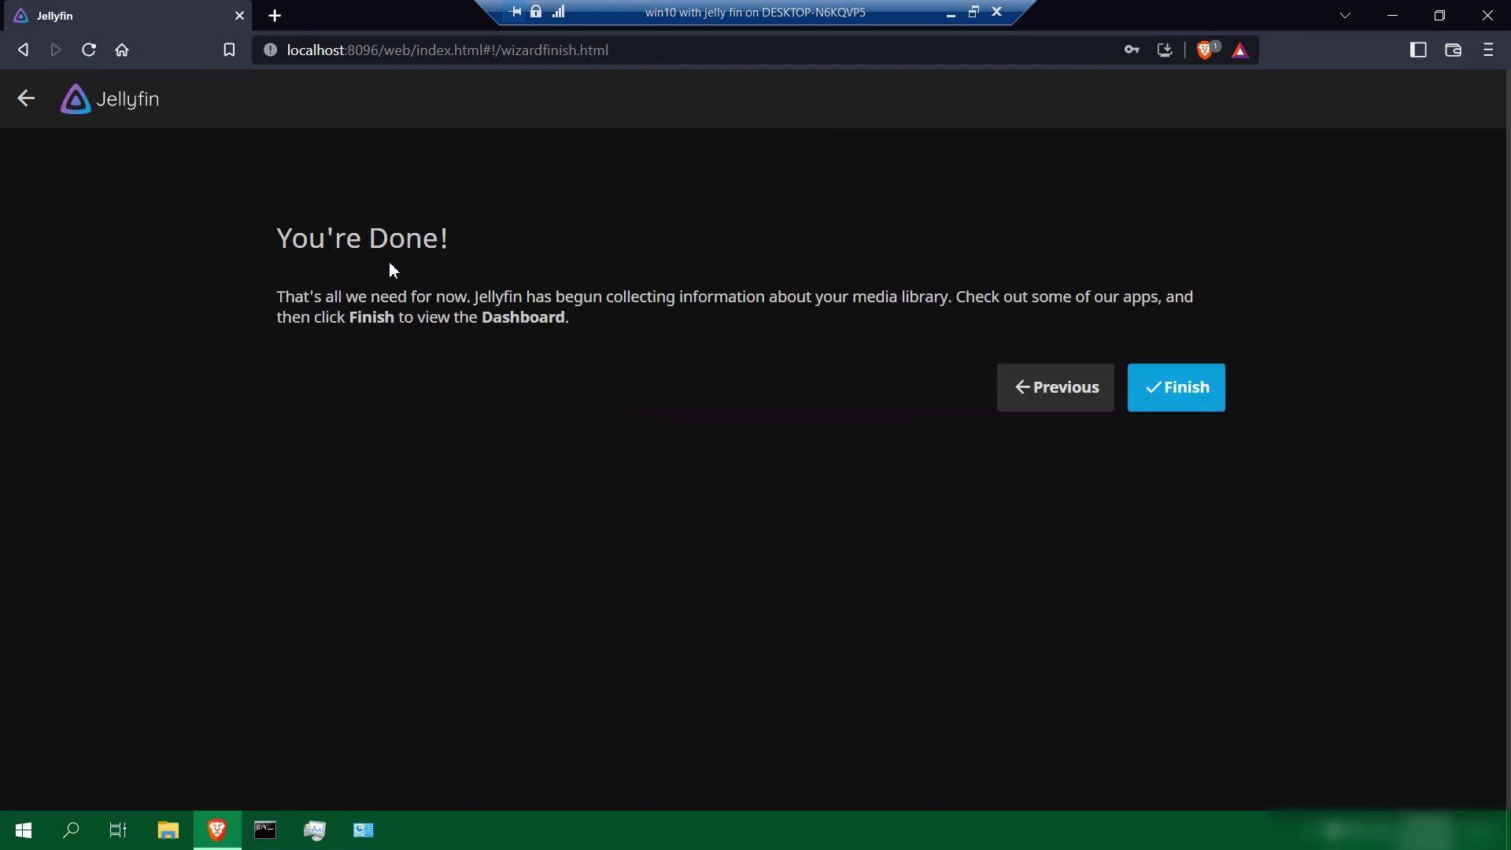
left_click(1181, 400)
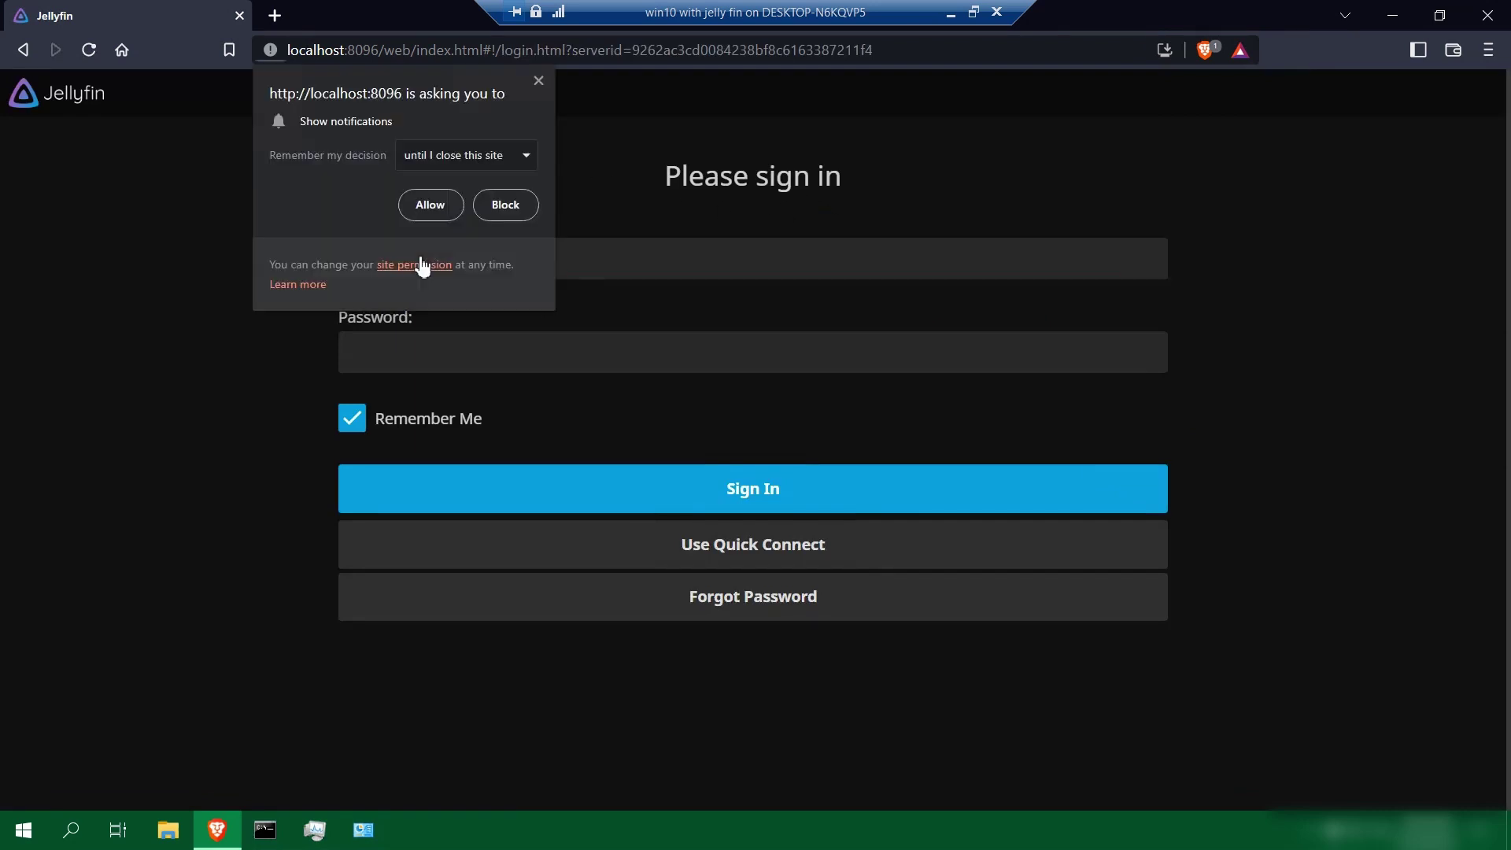
Dismiss the notification prompt and sign in as the saved admin user with the account password
left_click(430, 206)
left_click(478, 258)
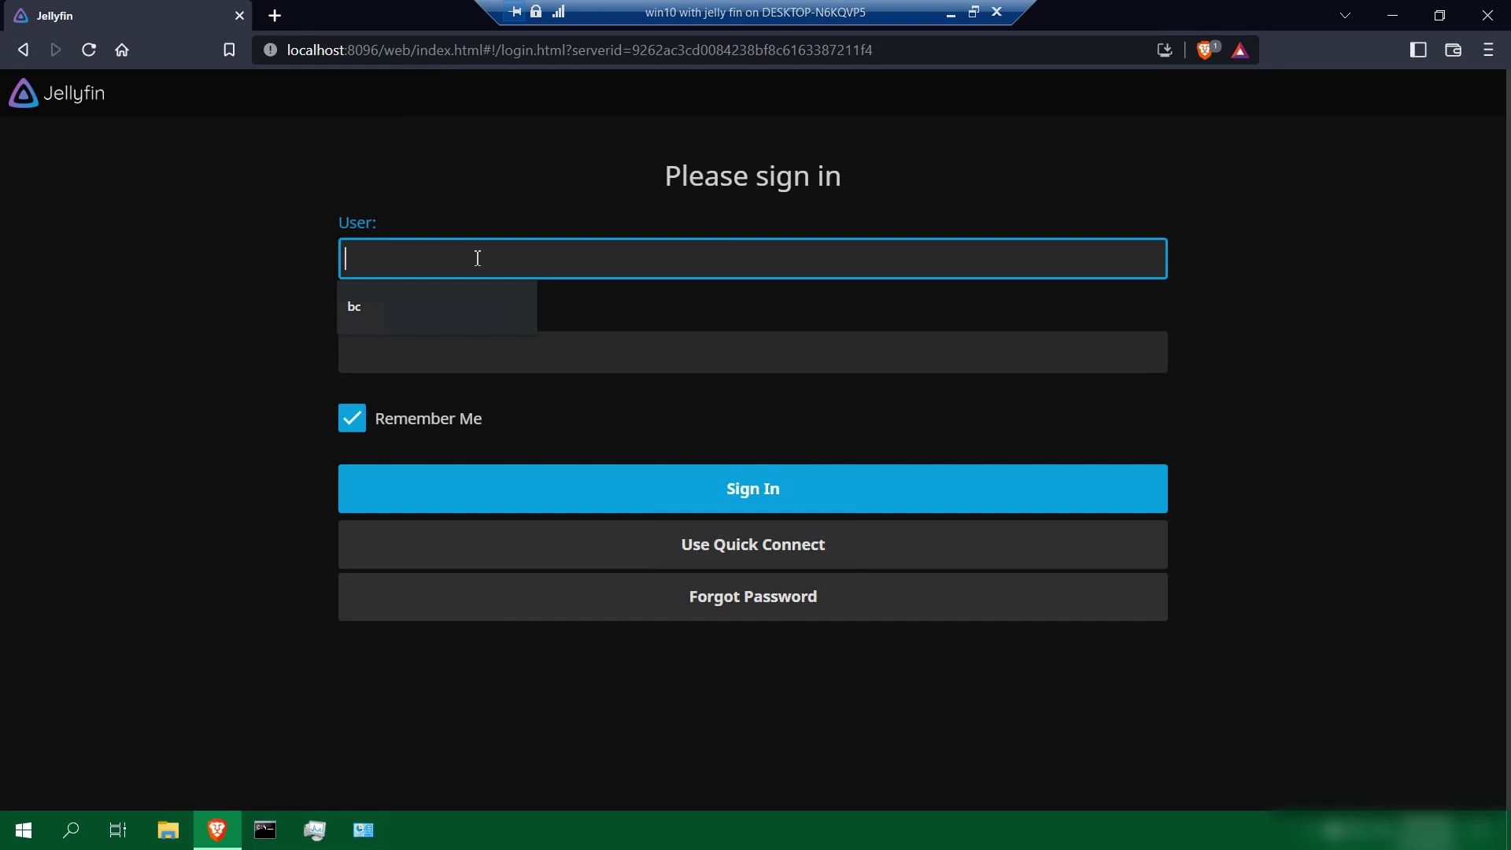
key("Down")
key("Return")
key("Tab")
type("1234")
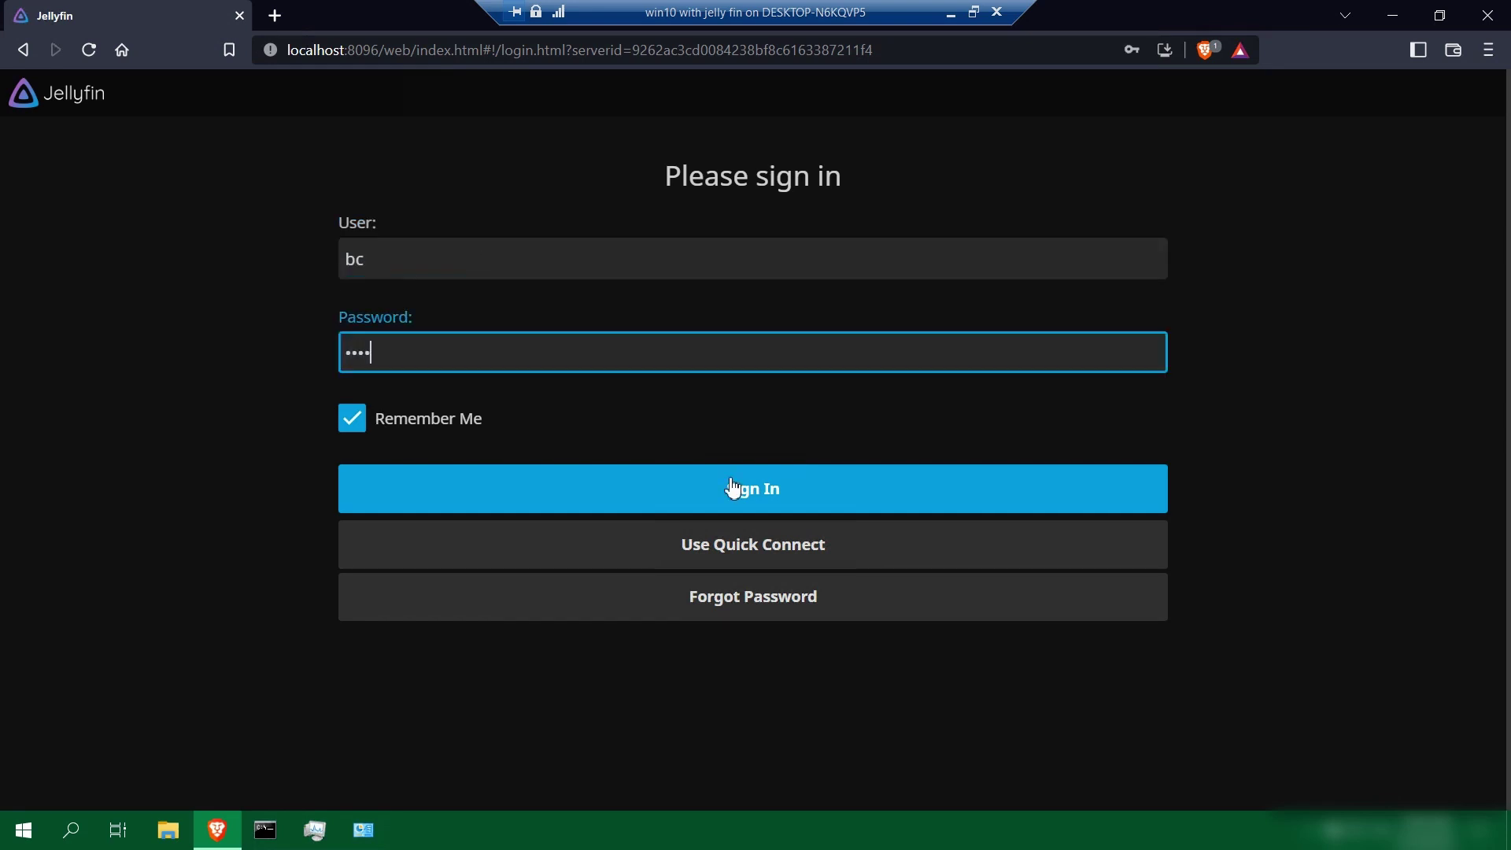
left_click(729, 489)
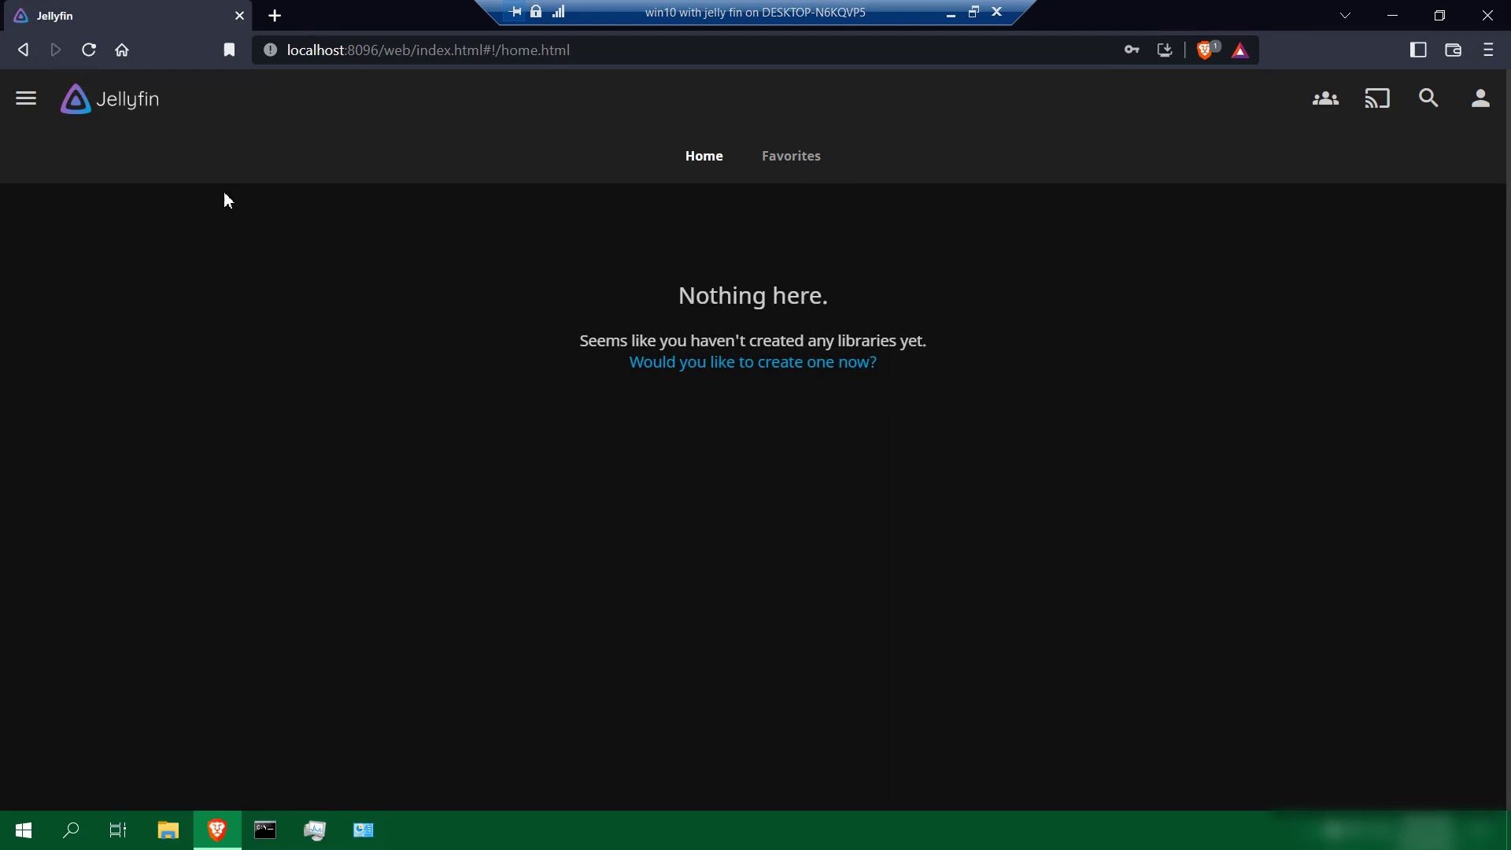
Open the Dashboard, view the Playback transcoding settings, then return to the home page
left_click(24, 104)
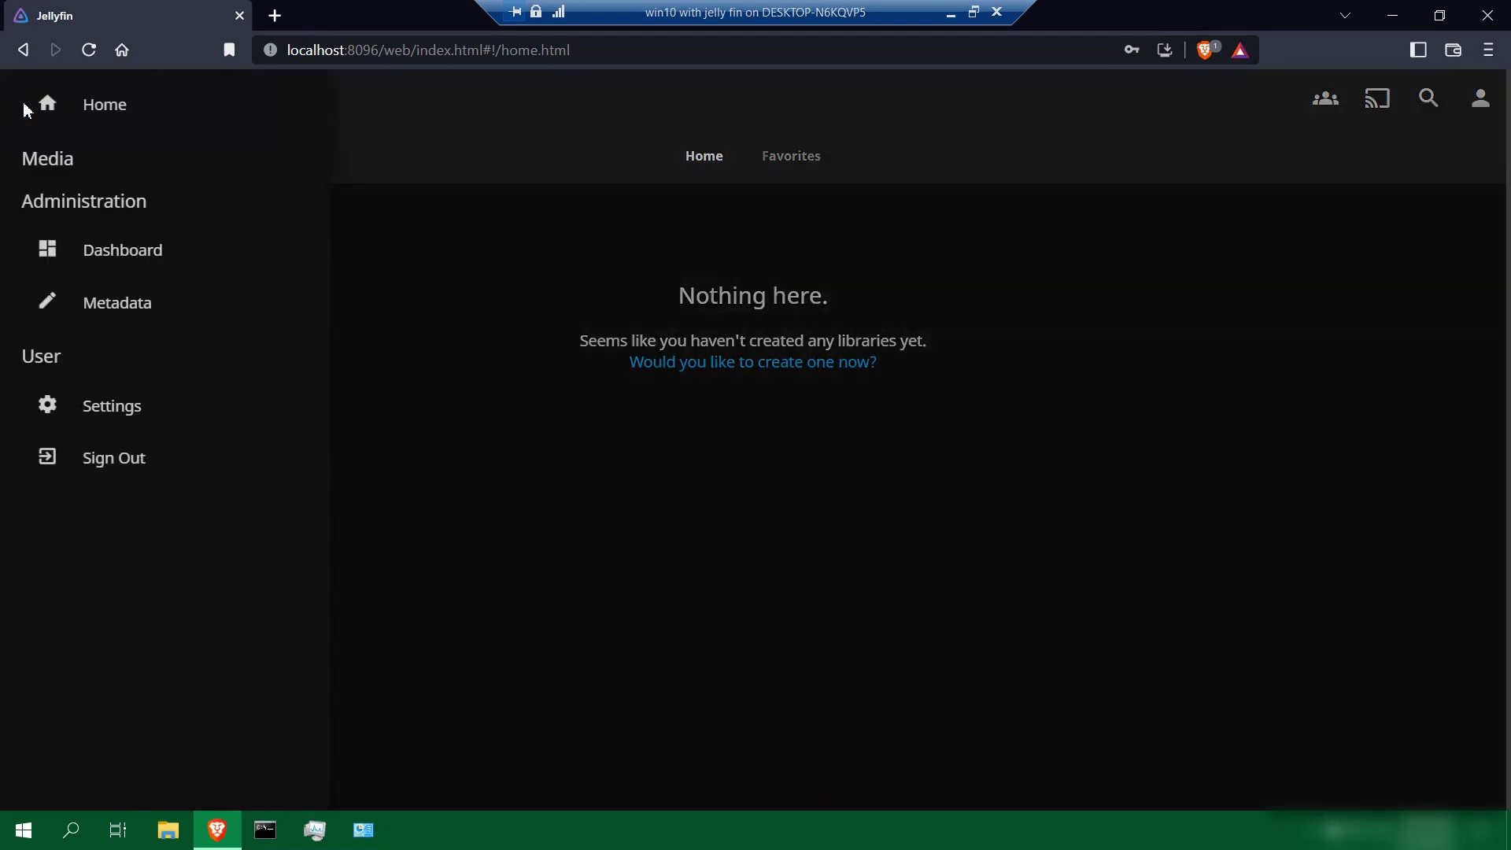
left_click(121, 252)
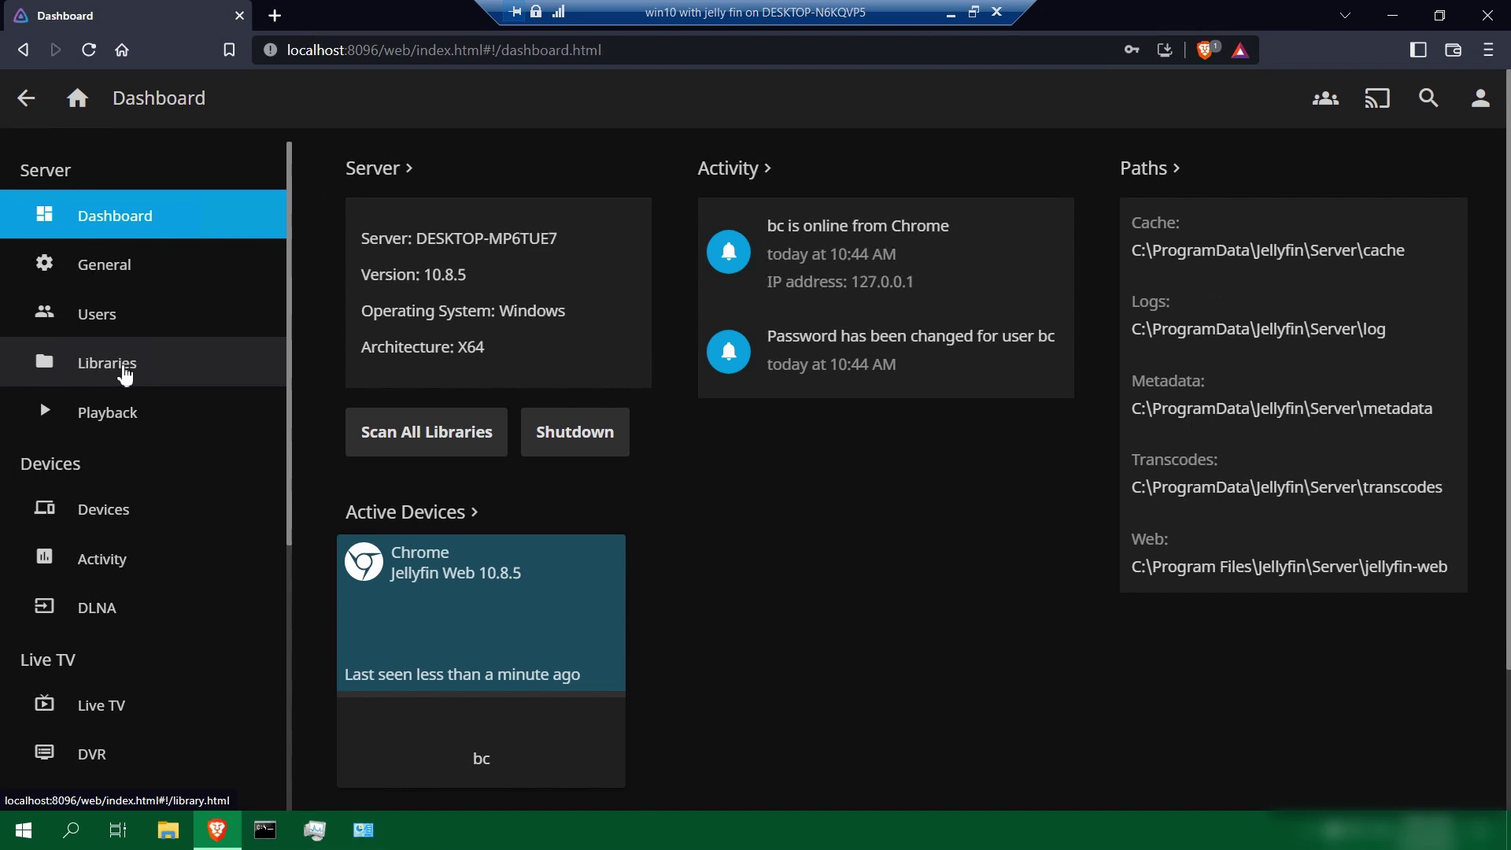
left_click(120, 414)
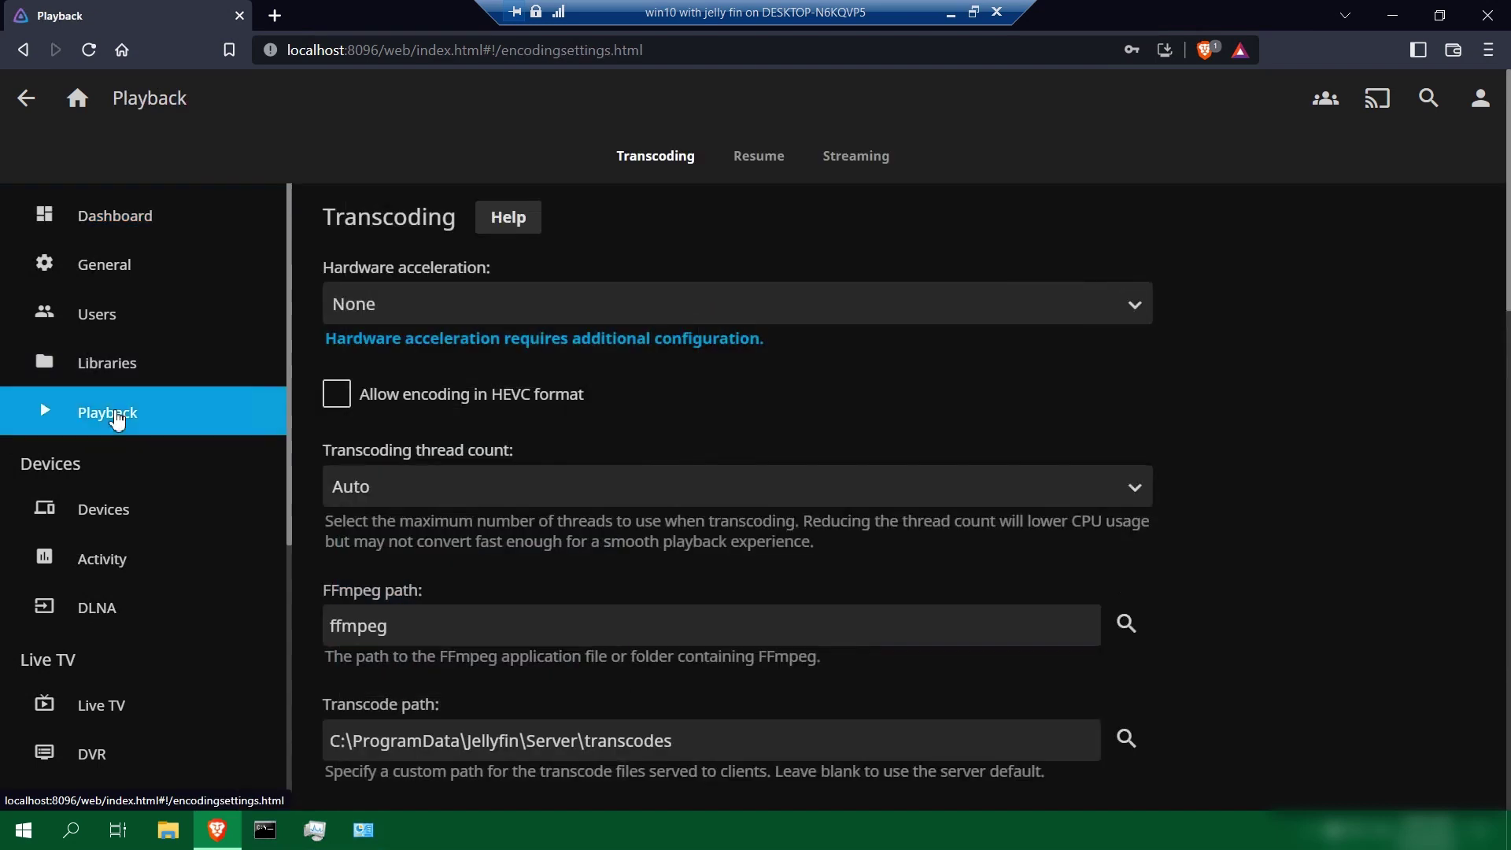
left_click(77, 100)
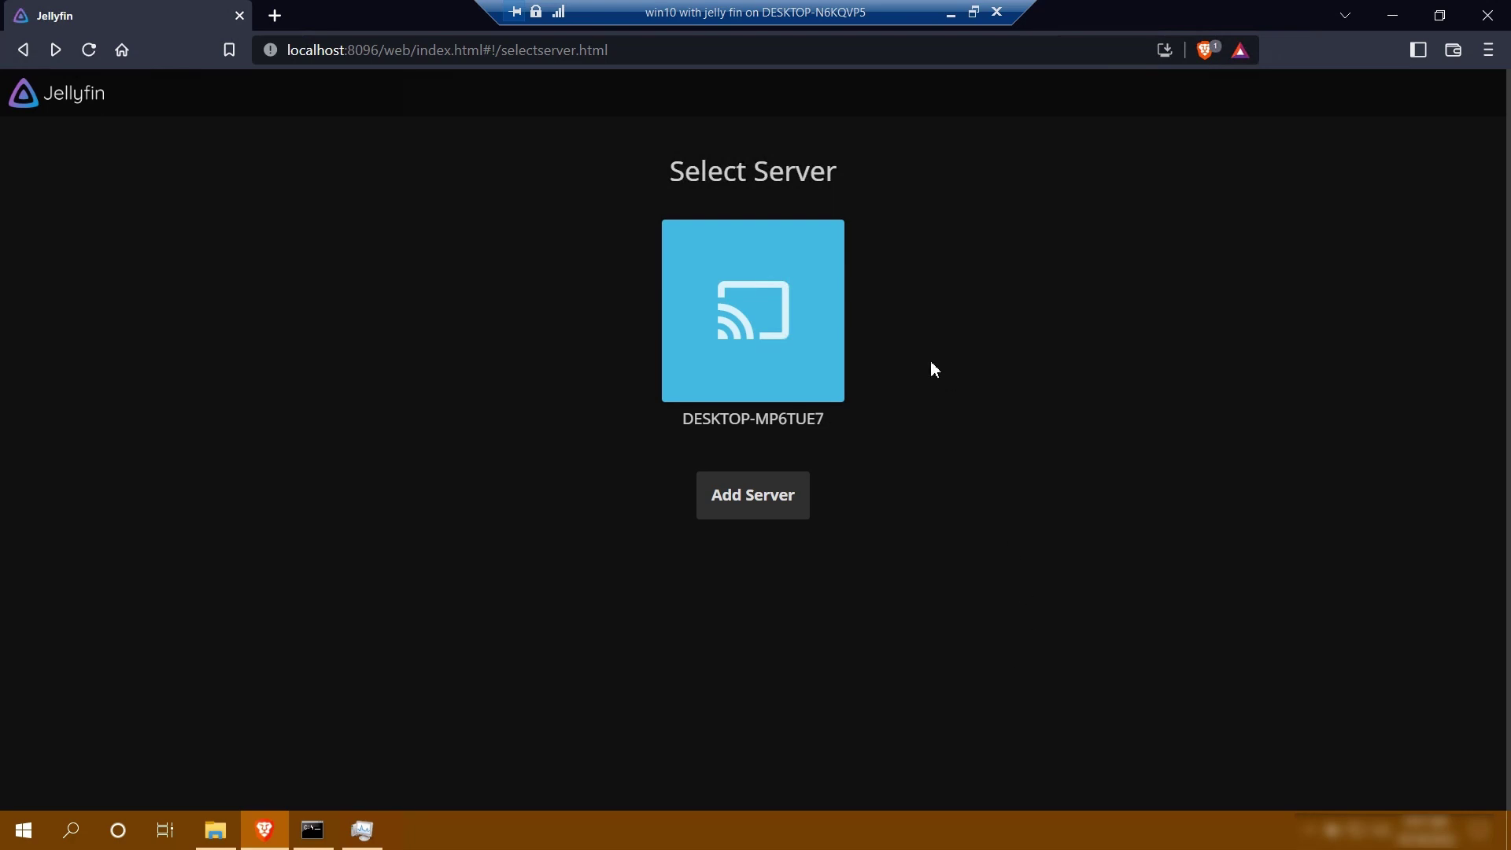
left_click(772, 304)
left_click(655, 462)
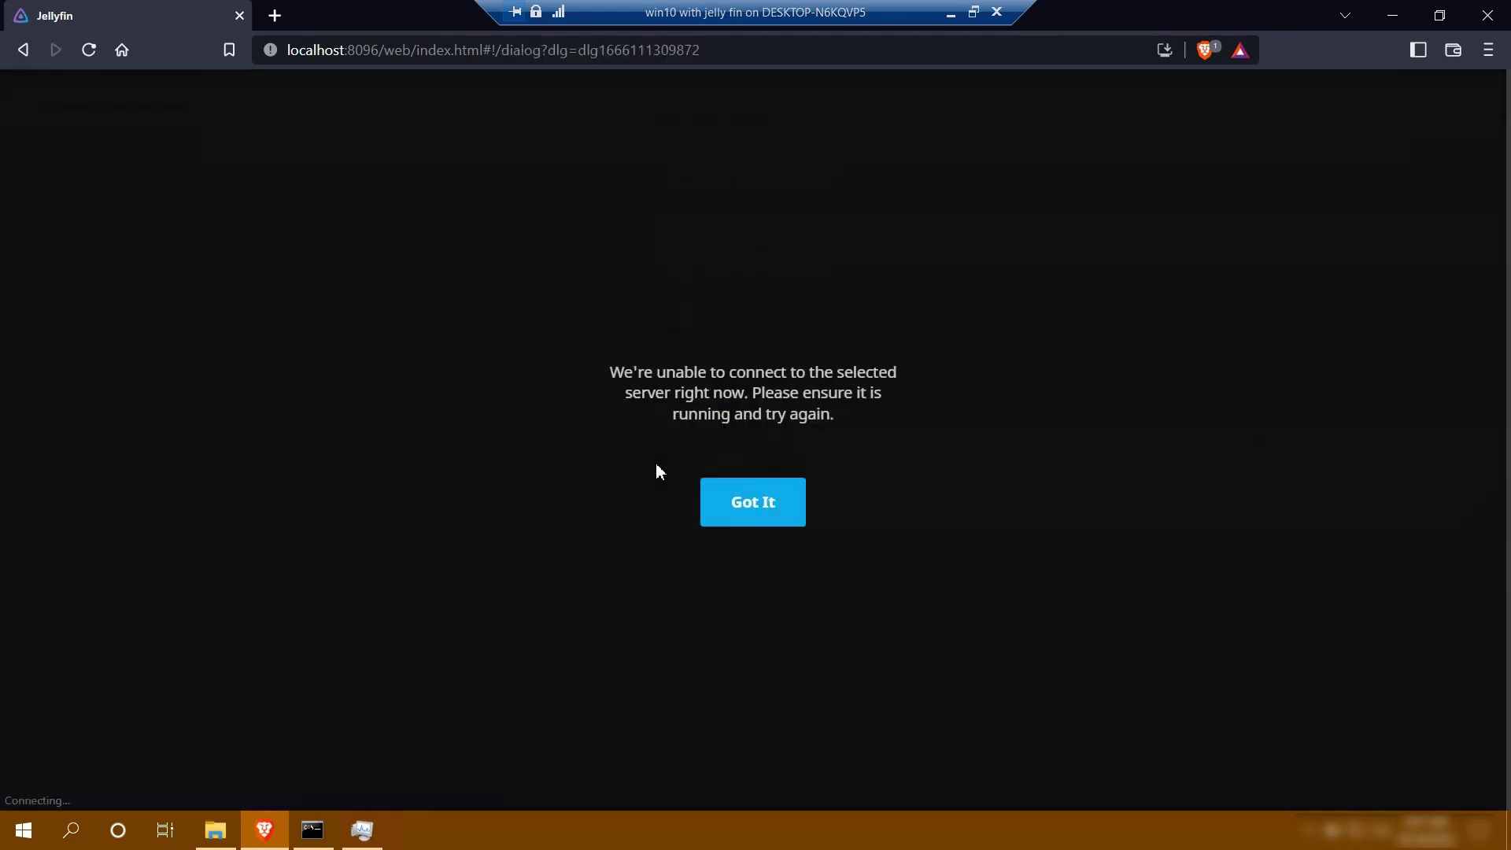
left_click(768, 514)
mouse_move(317, 837)
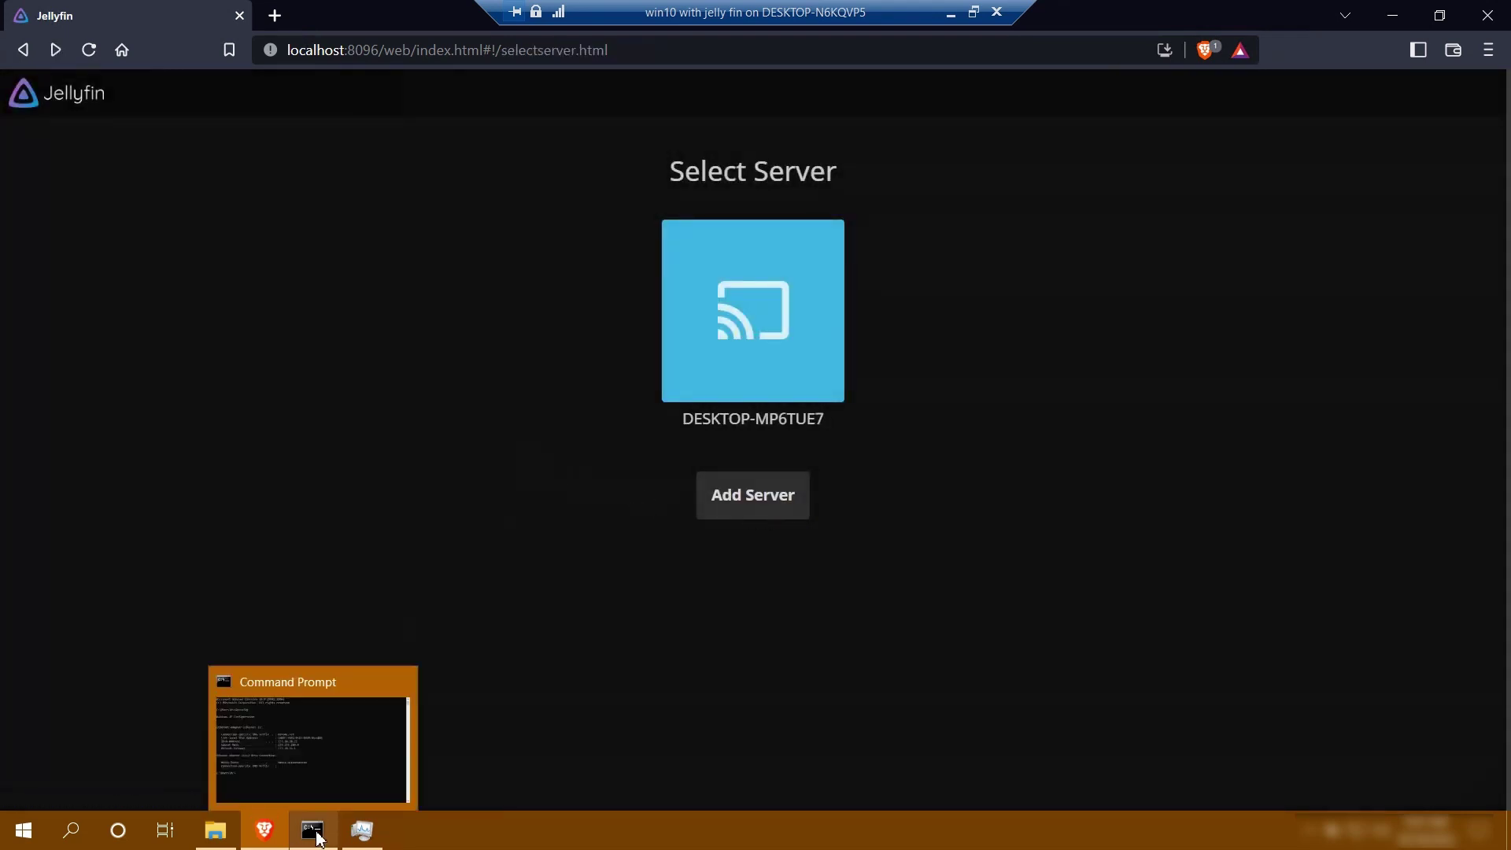
Open Command Prompt, run ipconfig and select the Ethernet adapter's IPv4 address
left_click(70, 830)
type("c")
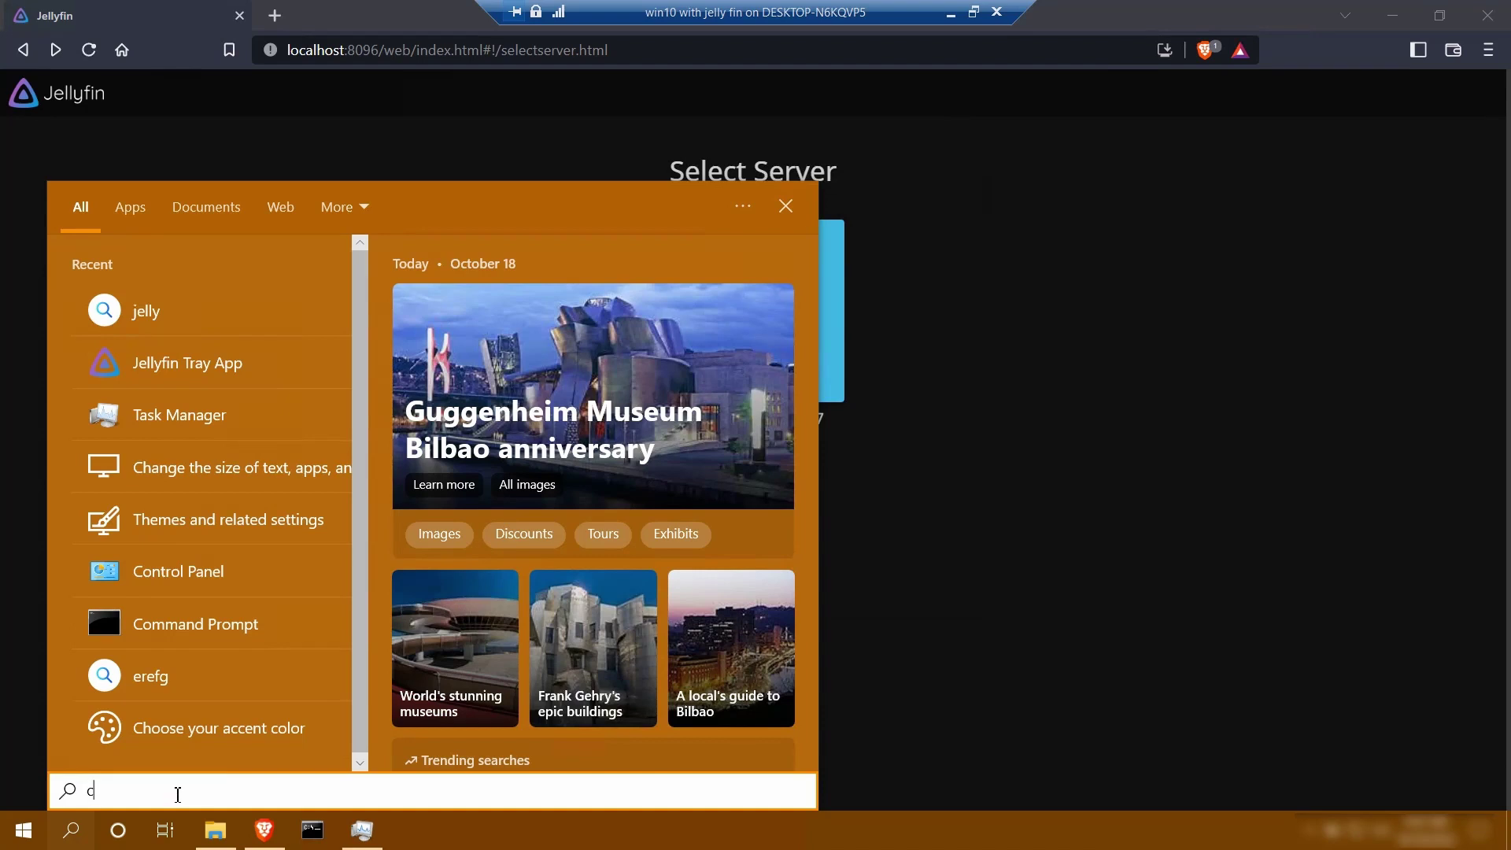
type("md")
left_click(259, 319)
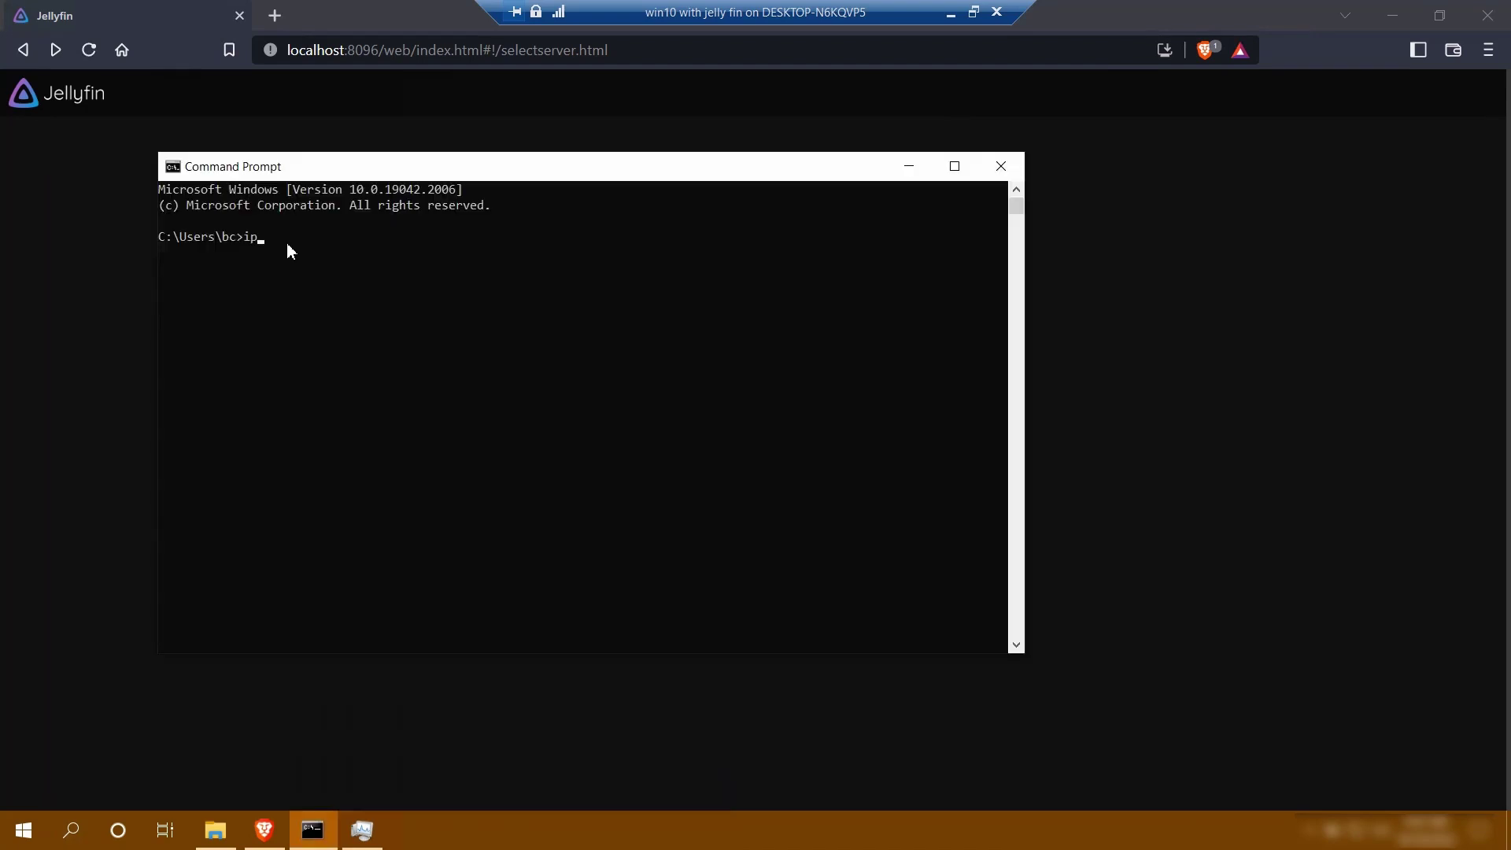
key("Return")
left_click_drag(526, 379, 436, 379)
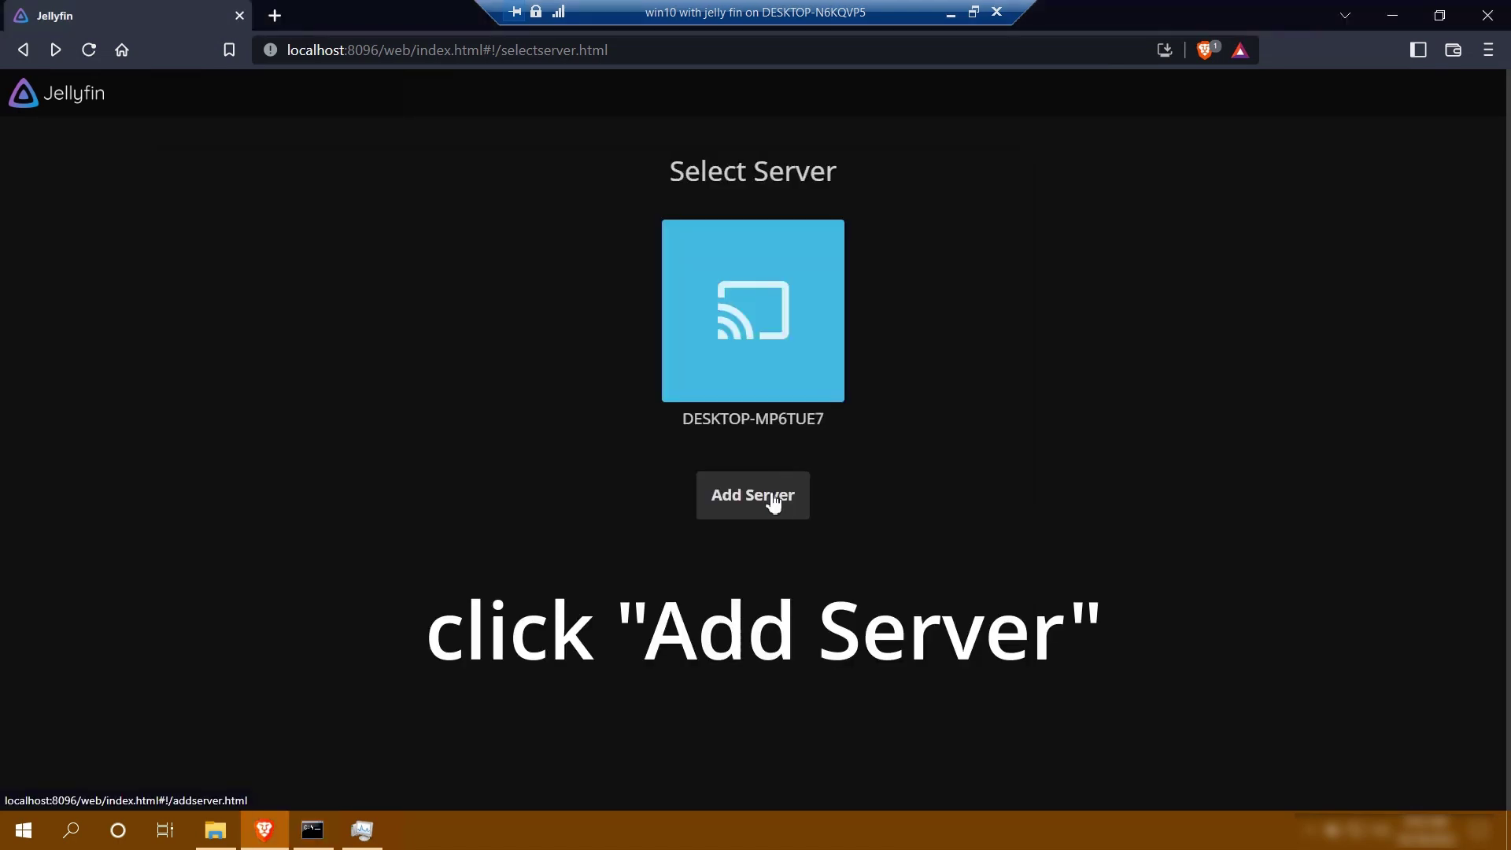
Add a server using the copied IPv4 address as host with port 8096
left_click(773, 502)
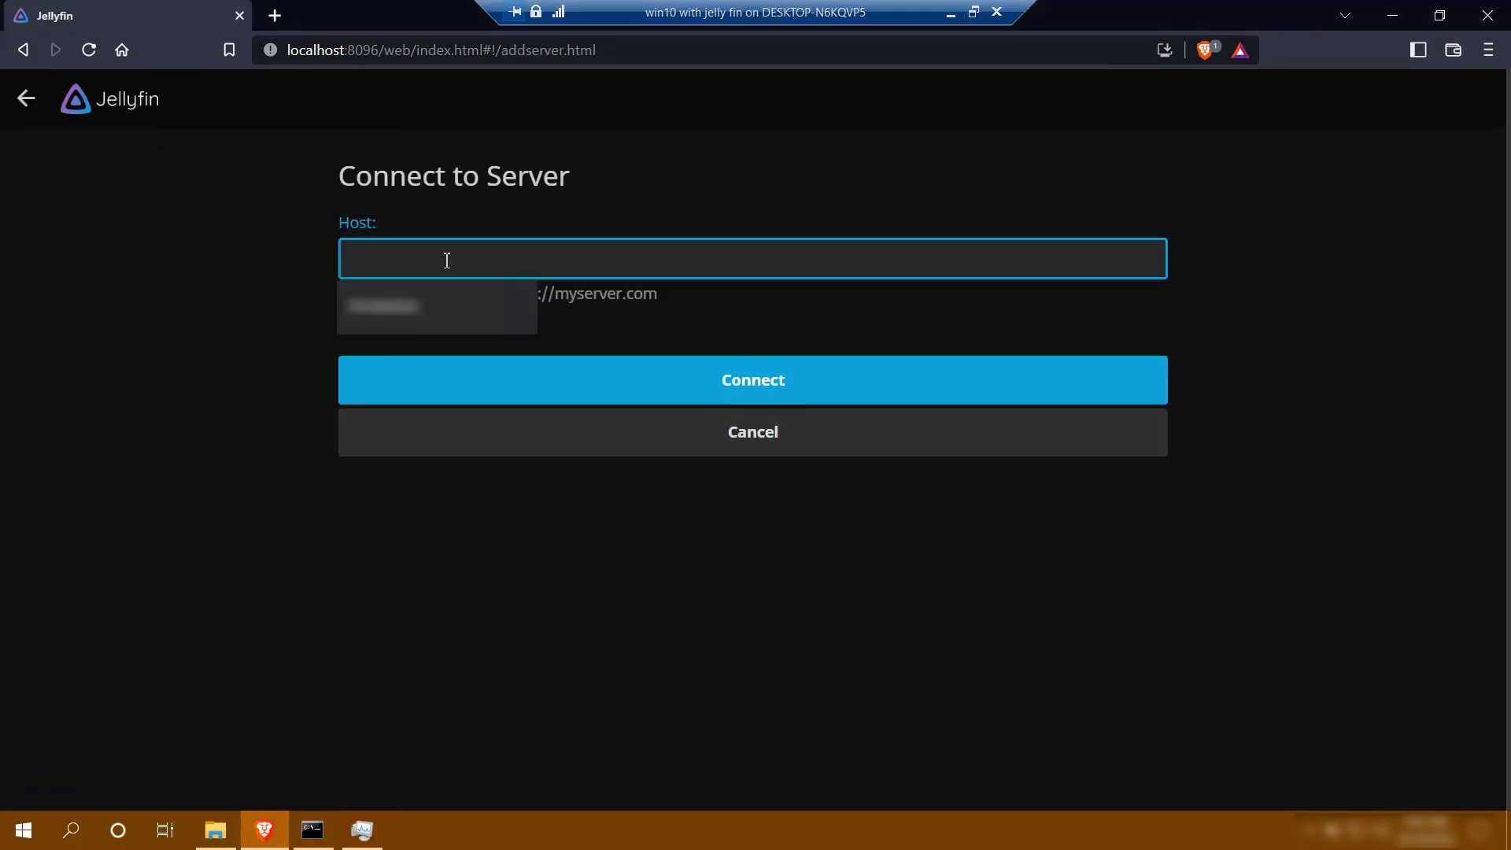
key("ctrl+v")
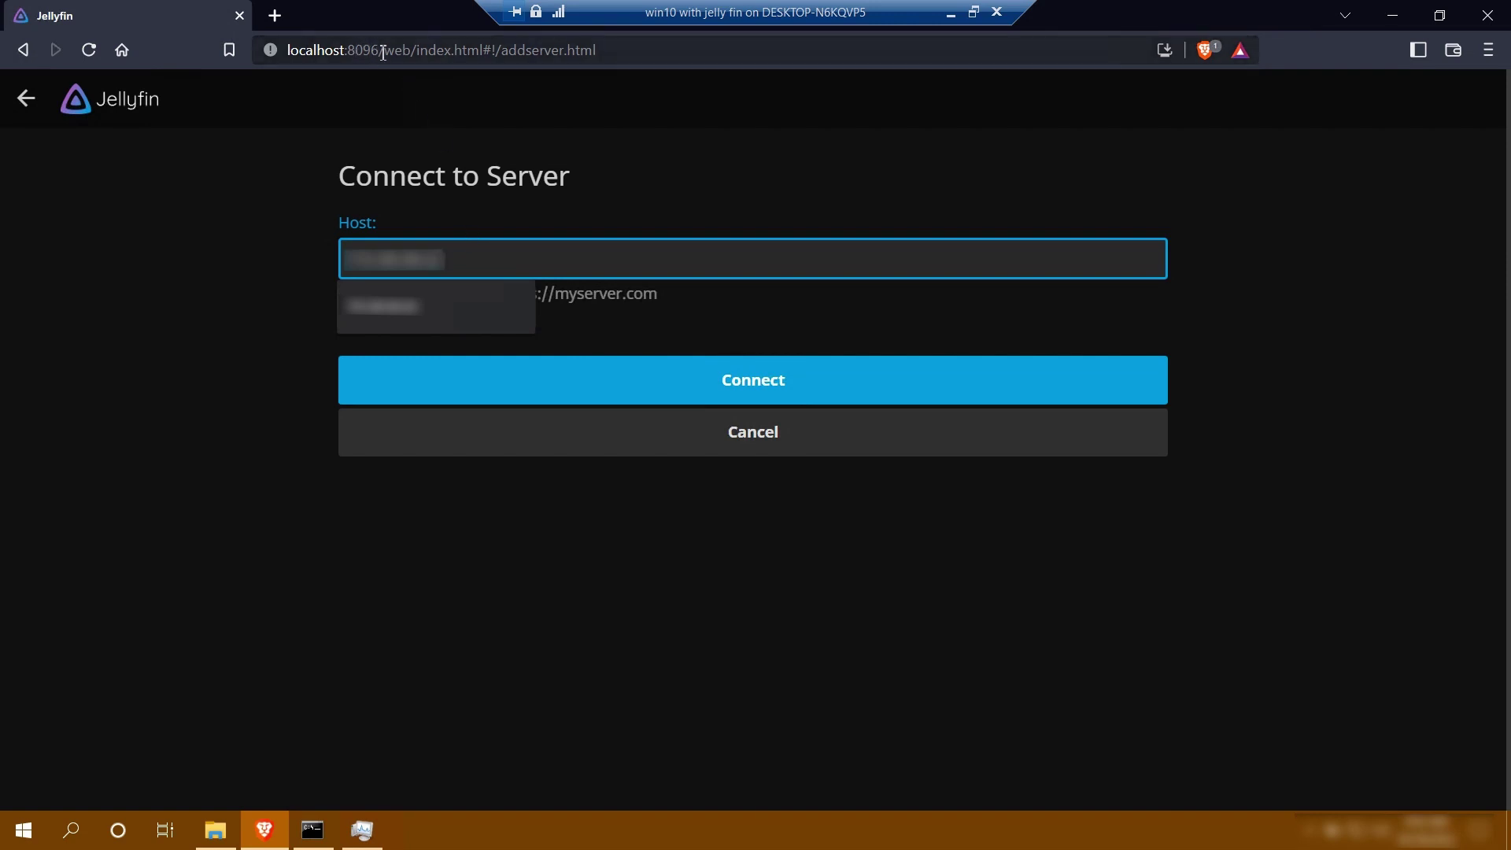
left_click(471, 255)
type("8096")
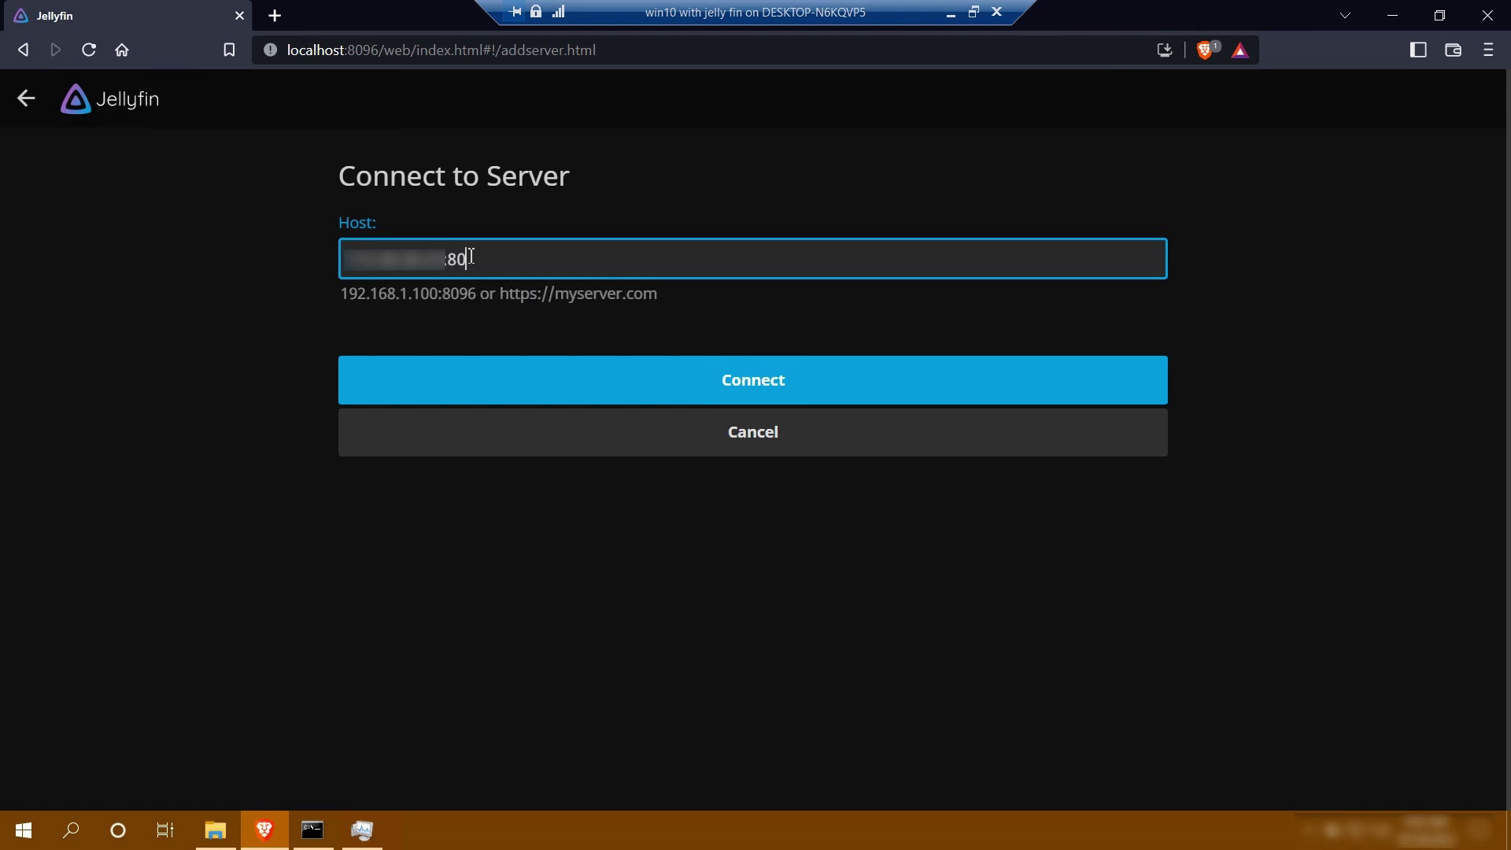
left_click(709, 381)
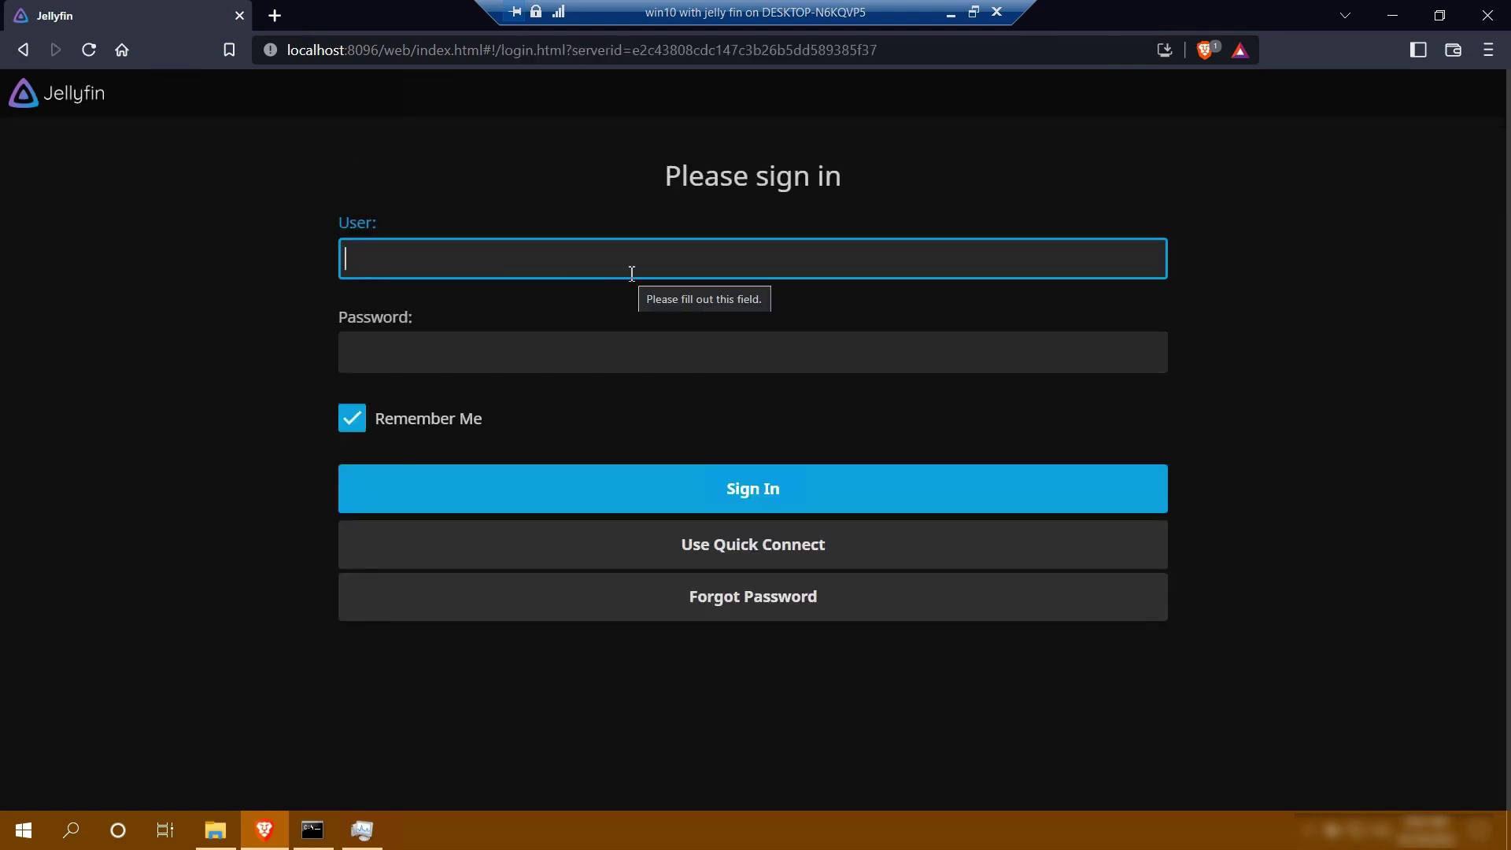
Sign in to the newly added server with the user name and password
type("bc")
key("Tab")
type("****")
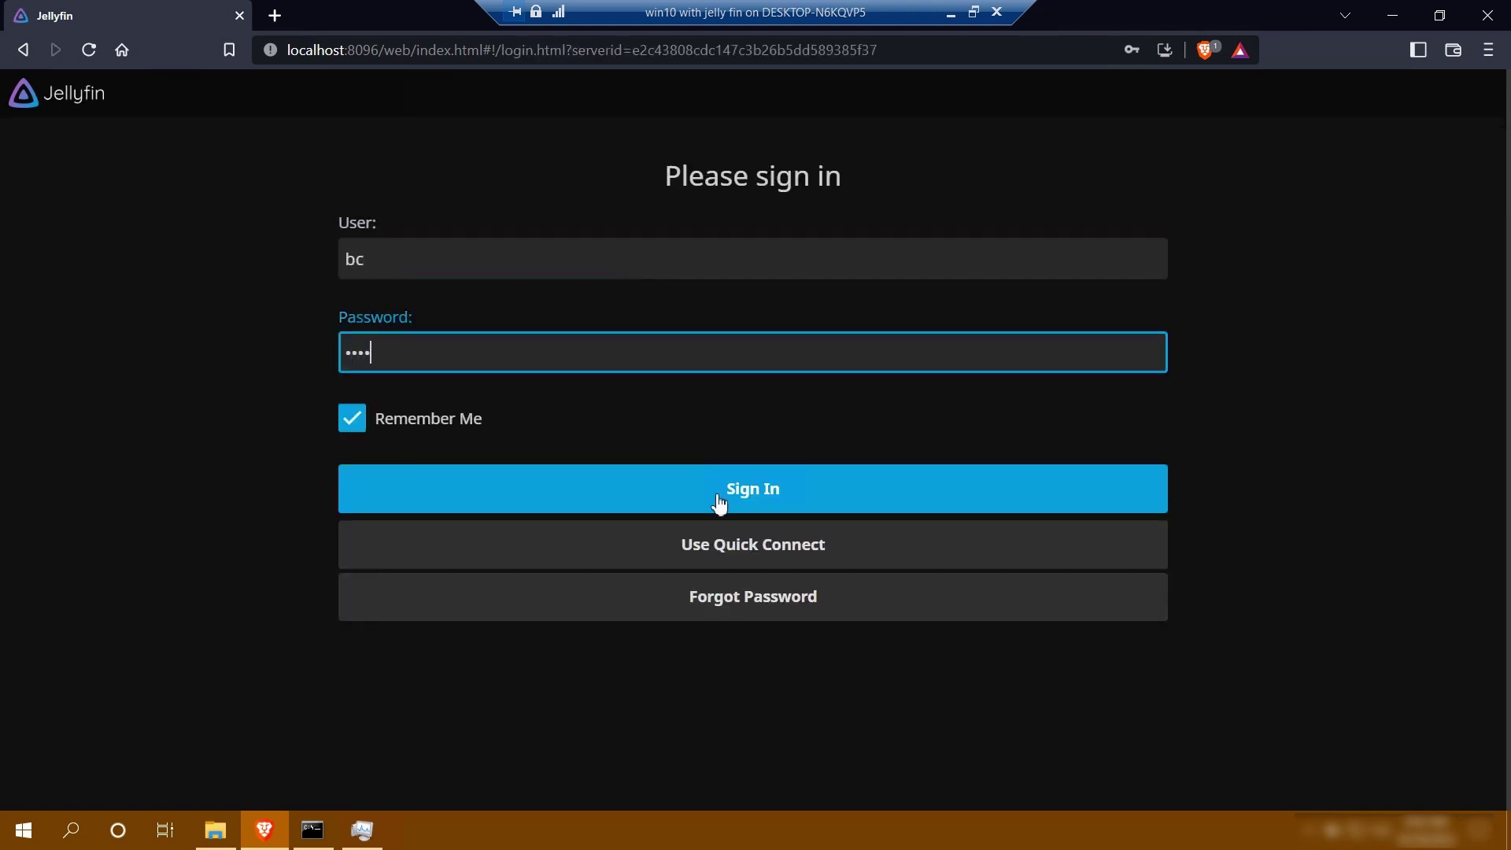
left_click(719, 504)
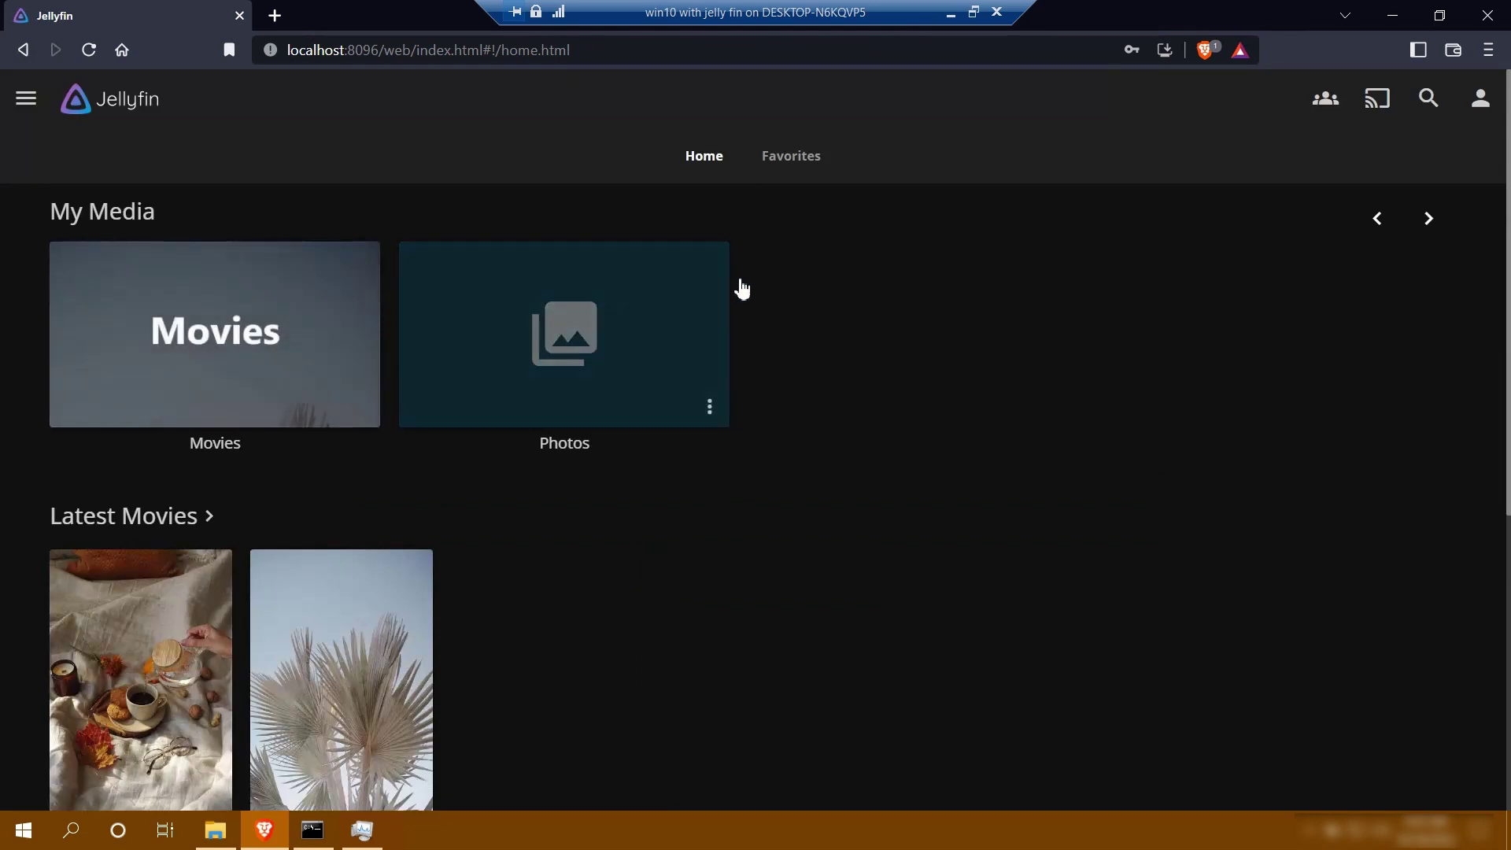
Sign out and delete the unreachable duplicate server entry
left_click(26, 101)
left_click(46, 573)
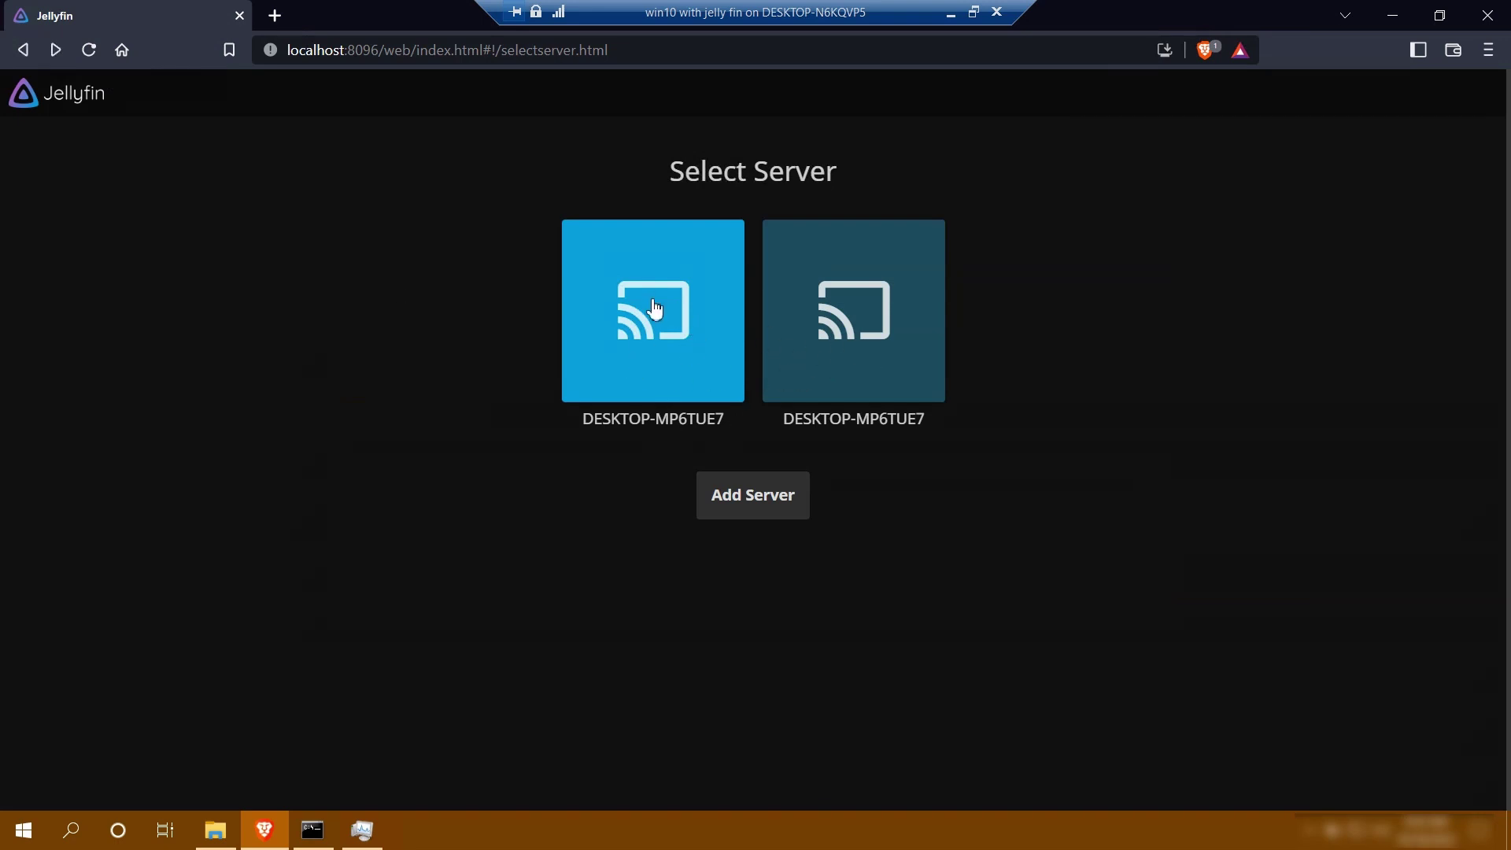
right_click(683, 332)
left_click(669, 458)
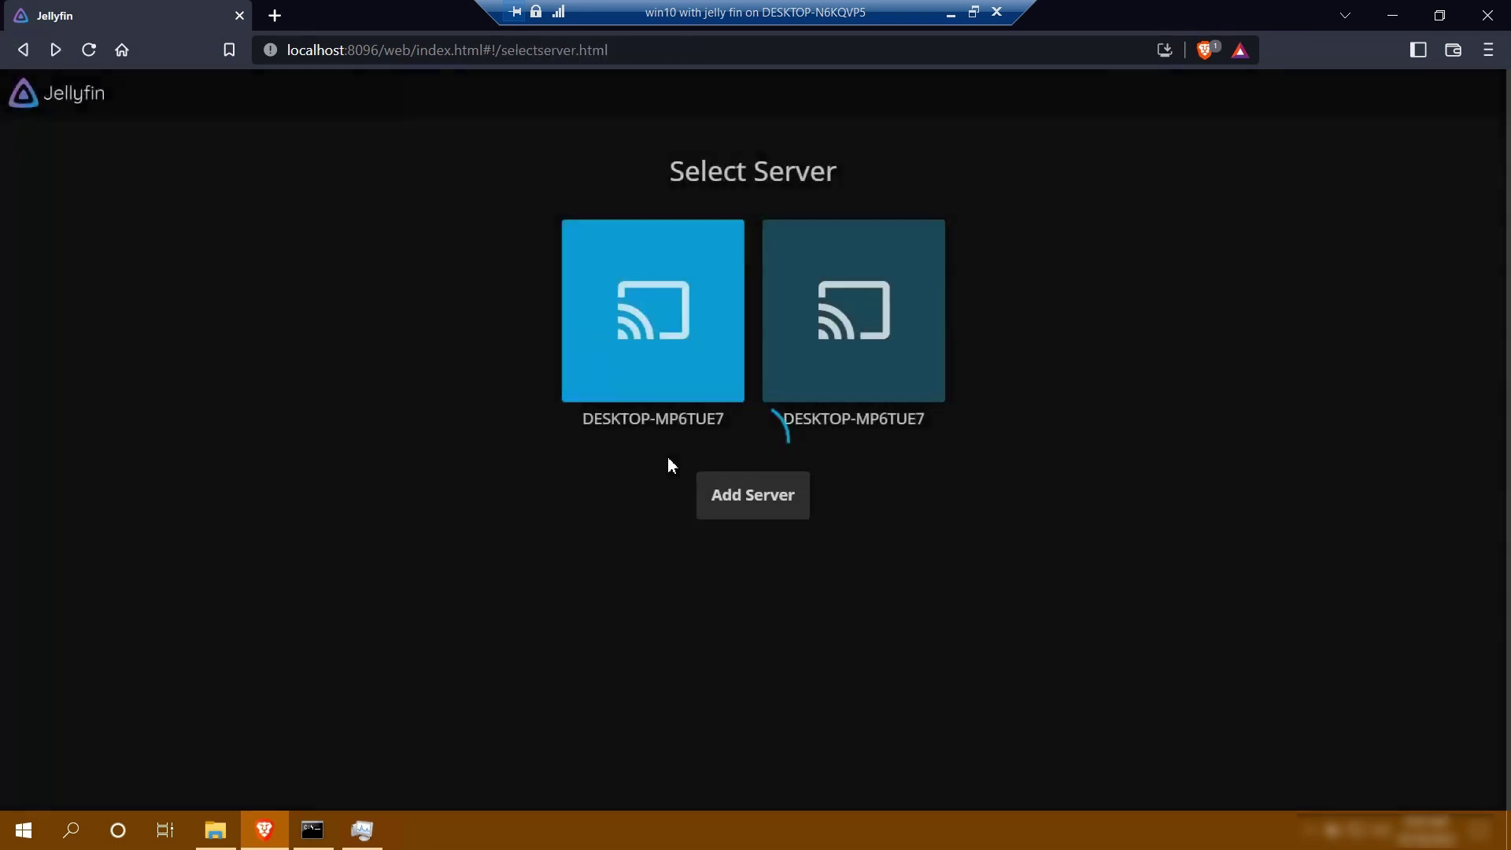
left_click(771, 522)
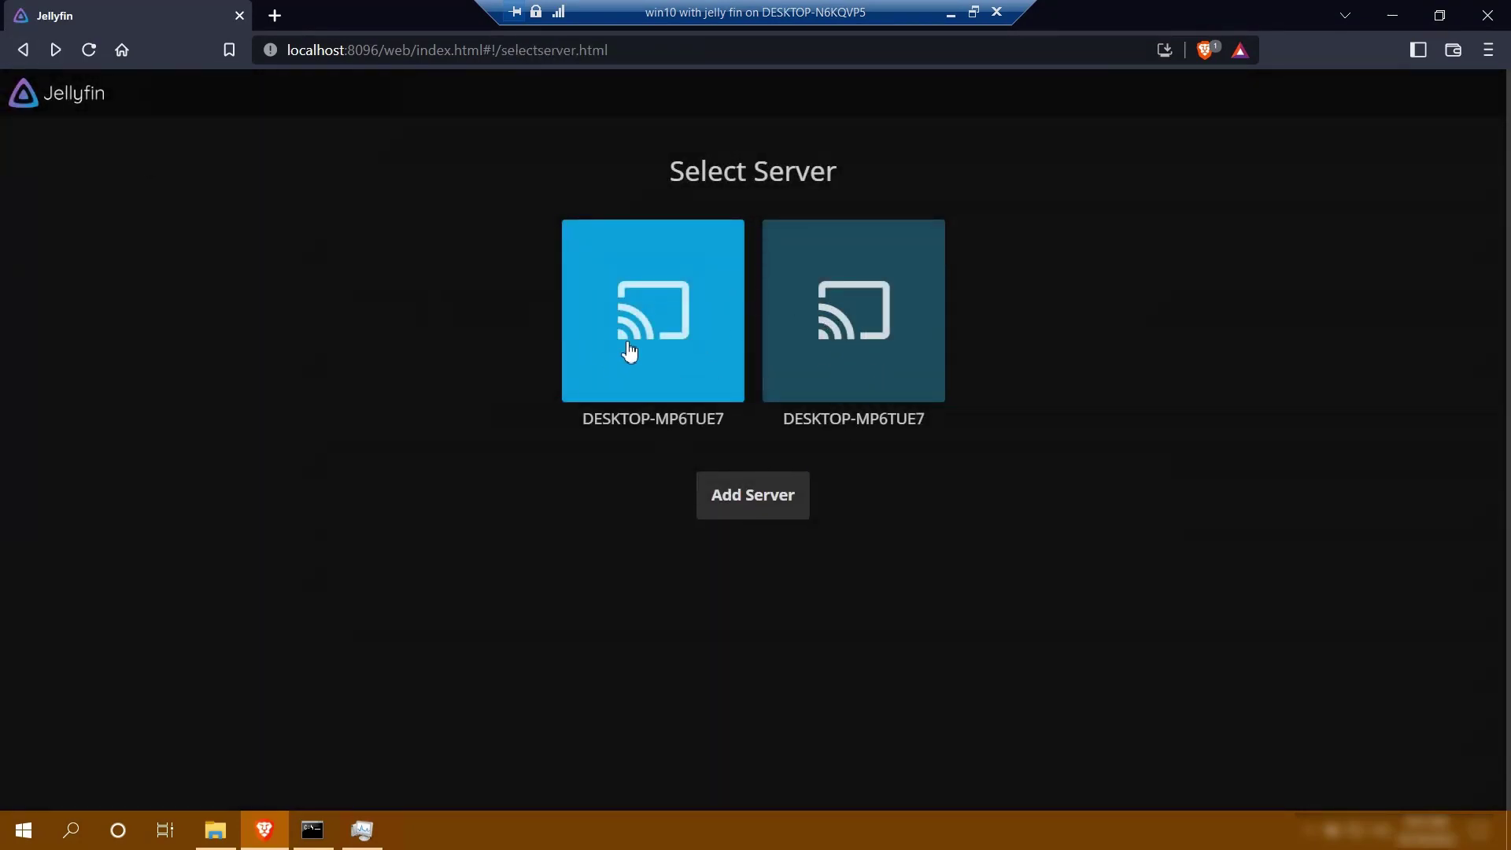
right_click(627, 346)
left_click(654, 510)
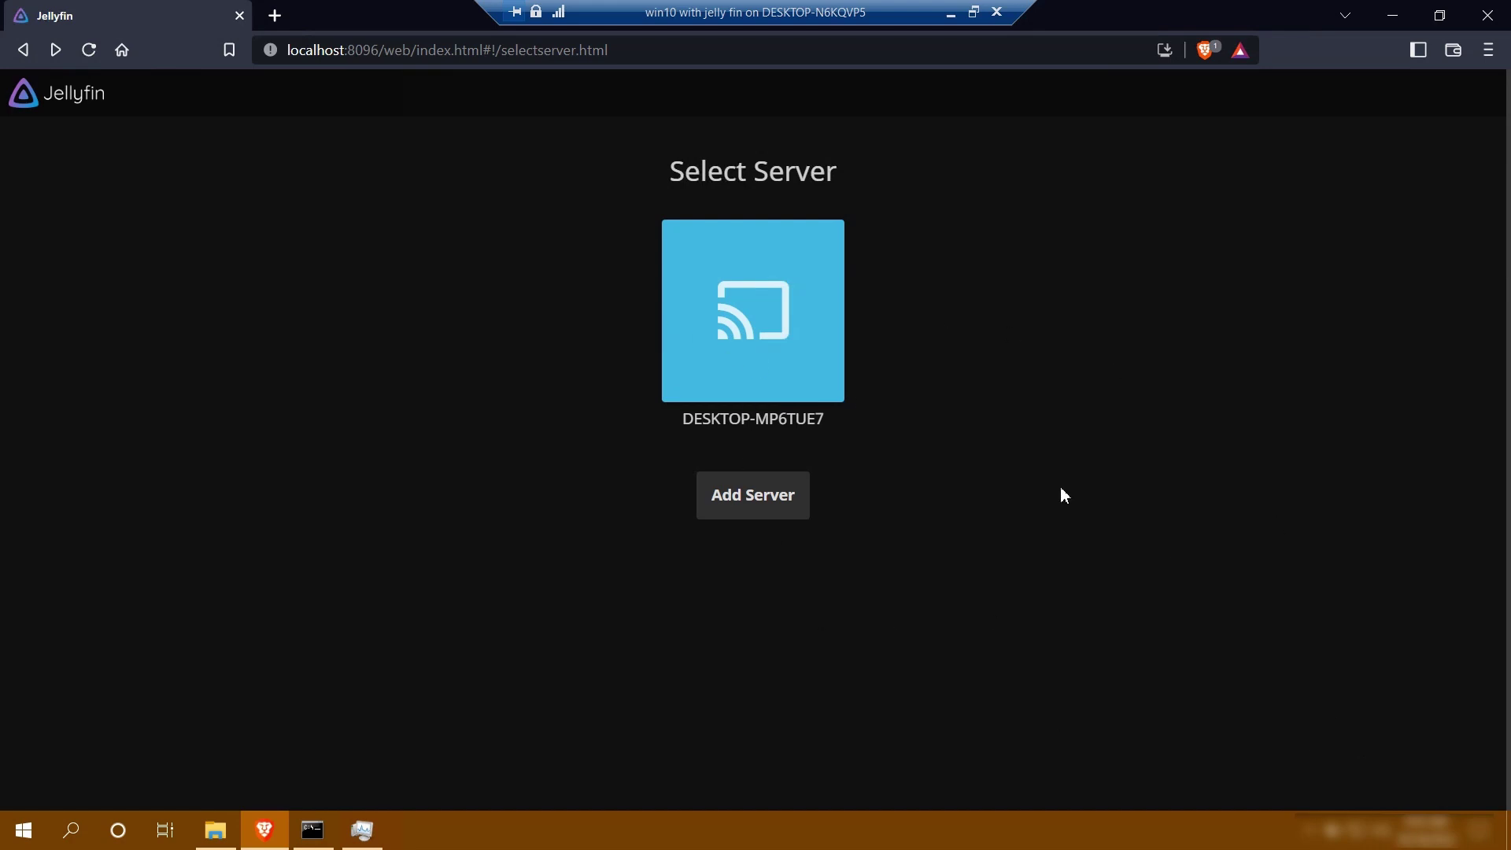
Connect to the remaining server and sign in with the user name and password
left_click(733, 417)
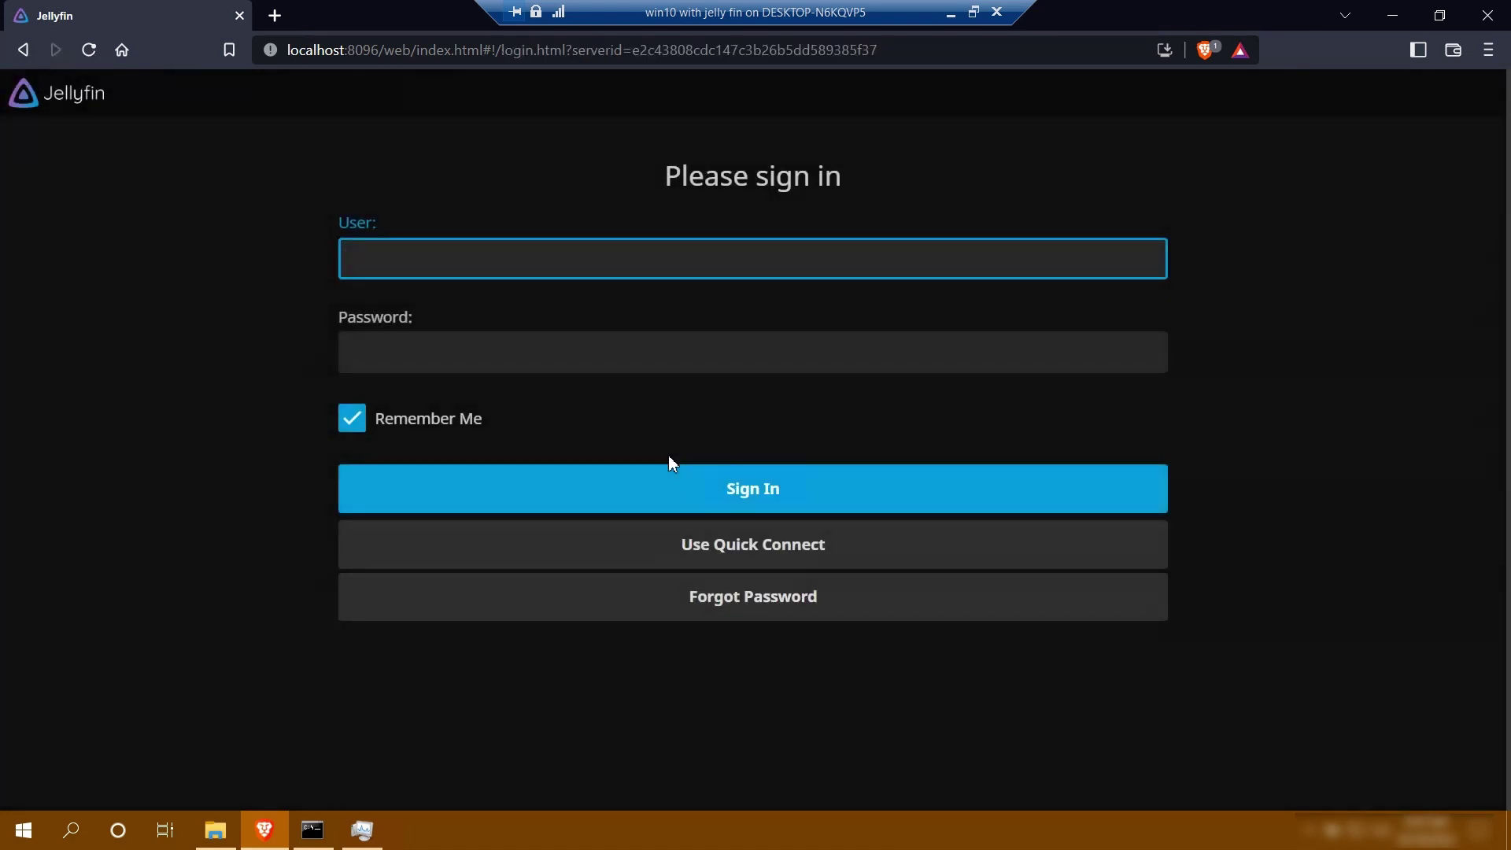
type("bc")
key("Tab")
type("bc")
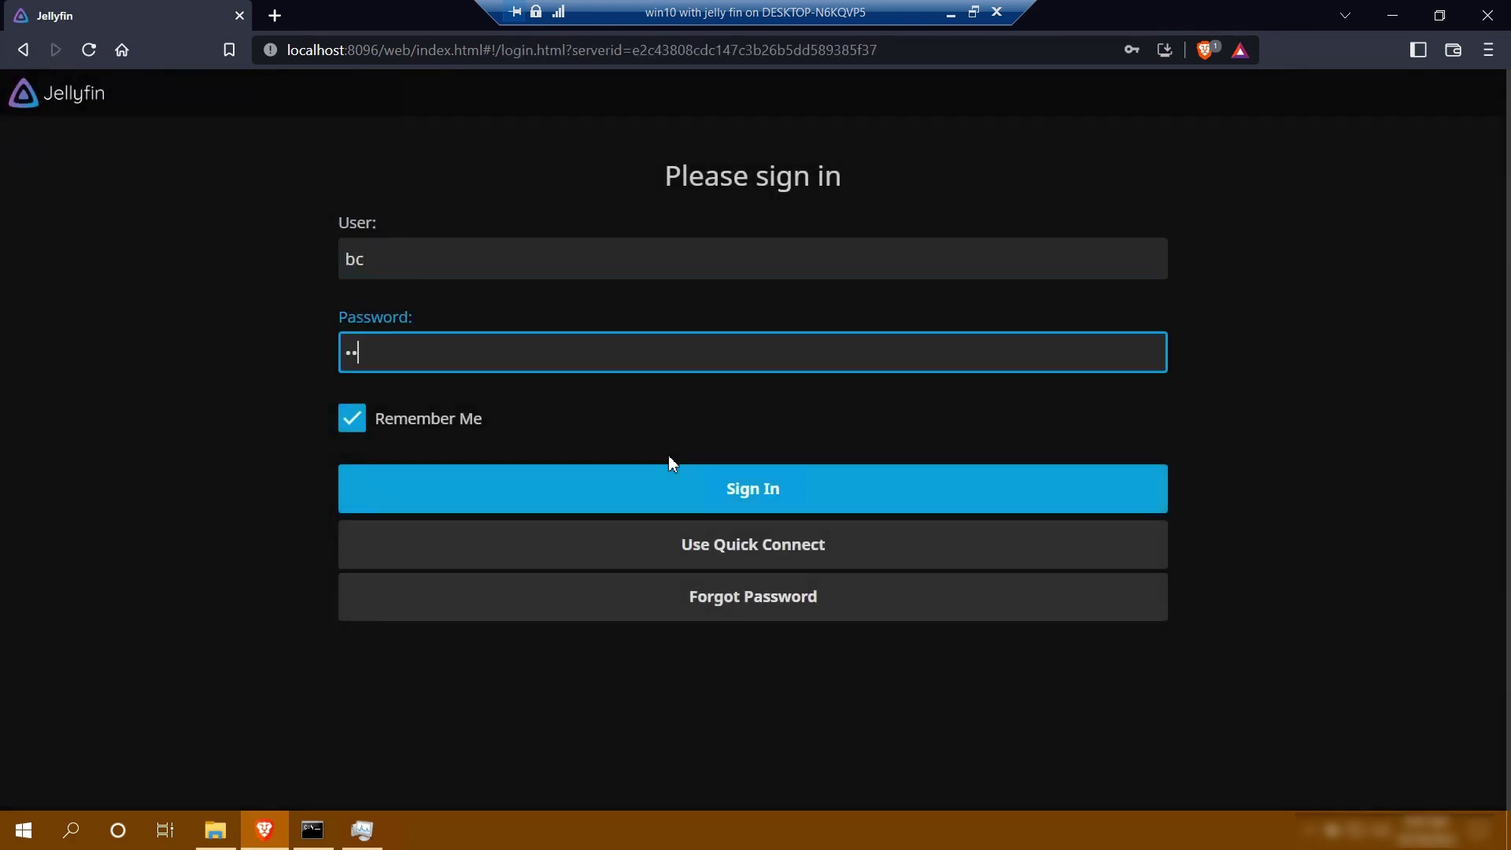
type("bc")
left_click(717, 488)
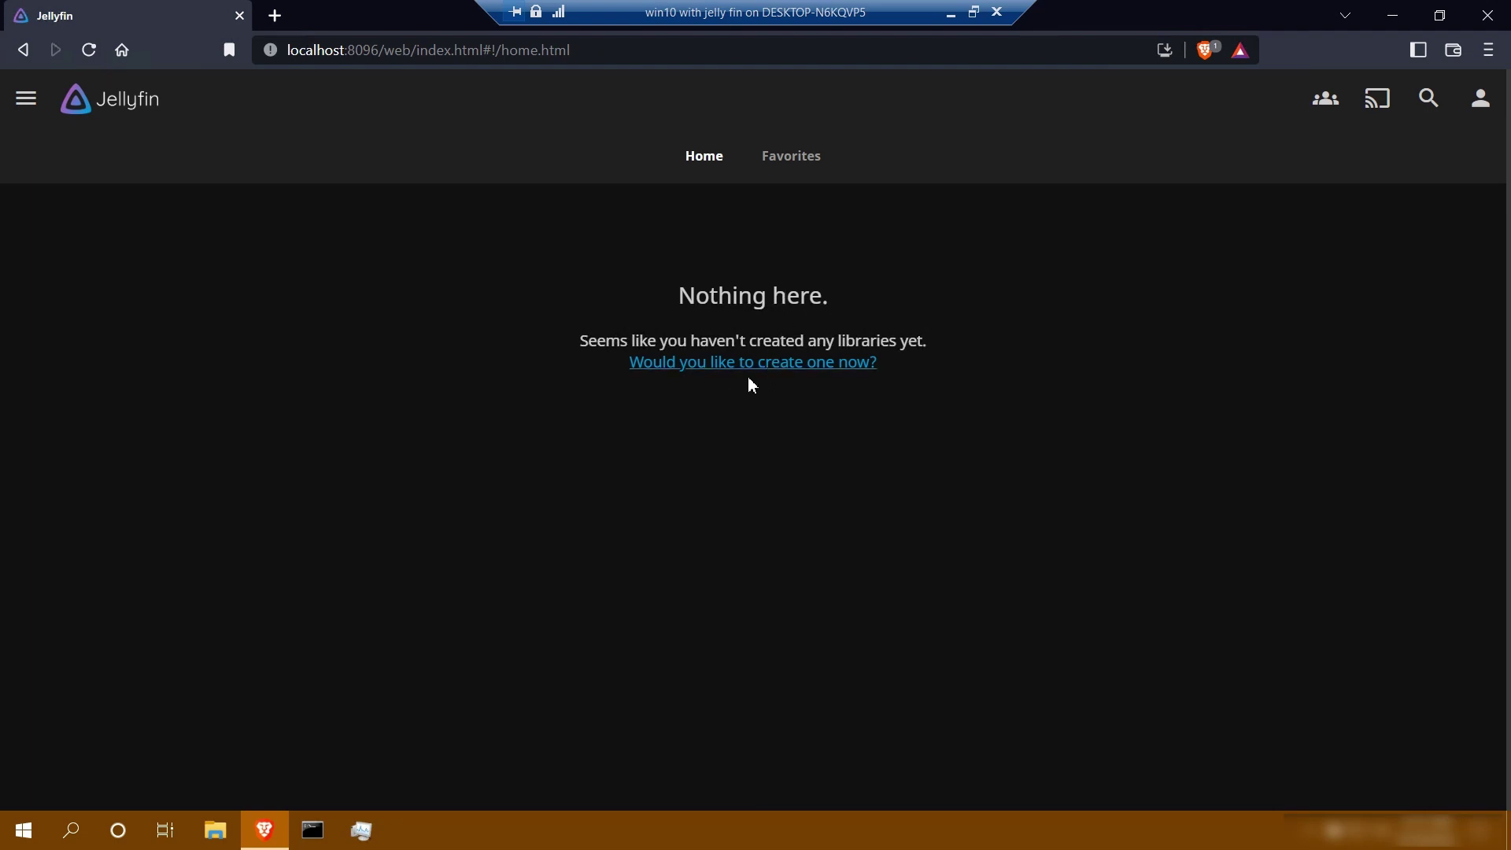
Start a new media library from Dashboard > Libraries with content type Movies
left_click(29, 100)
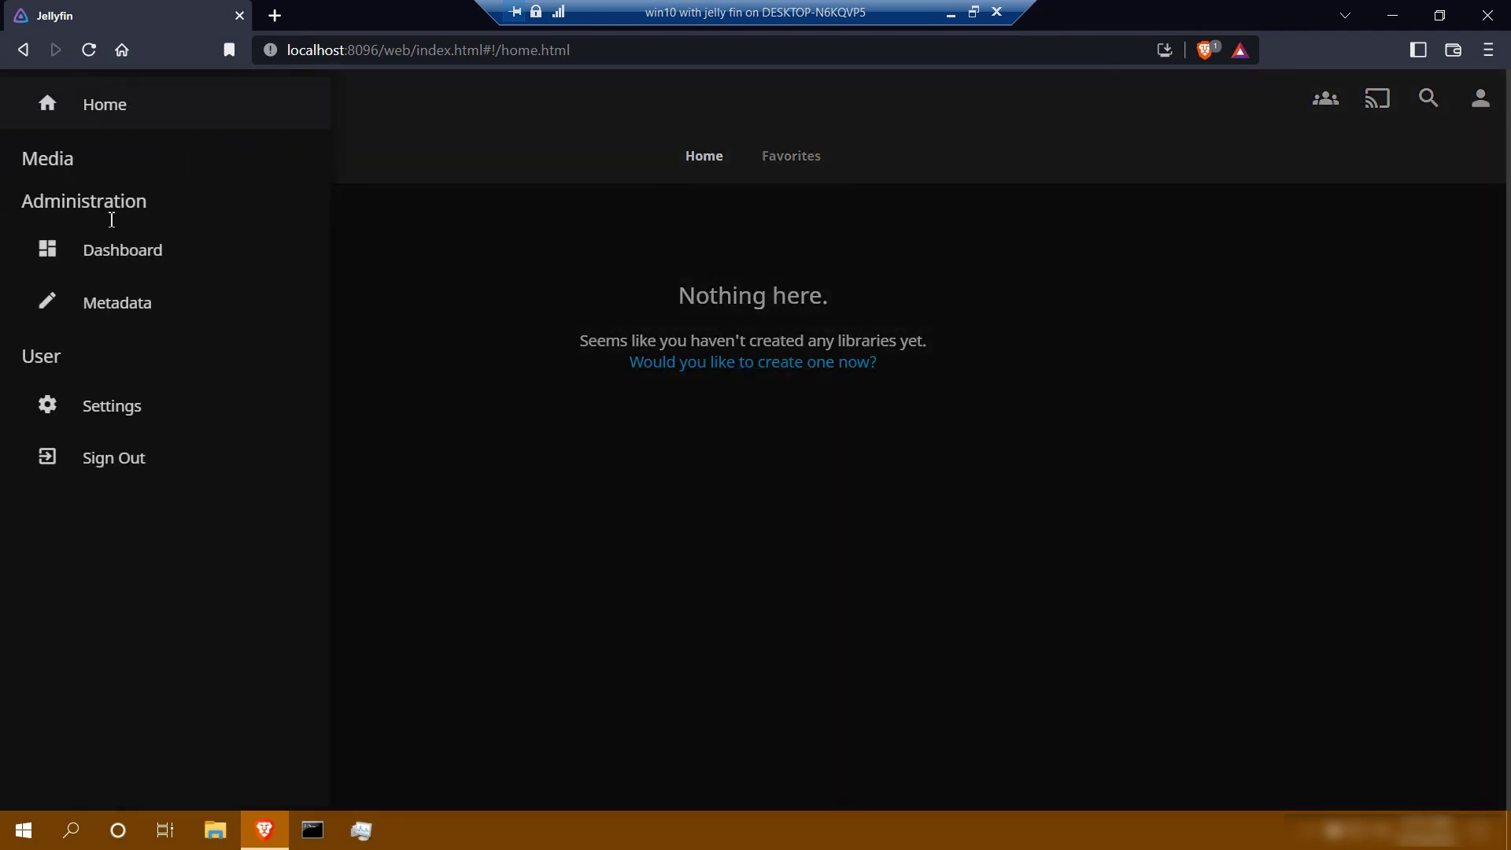
left_click(114, 252)
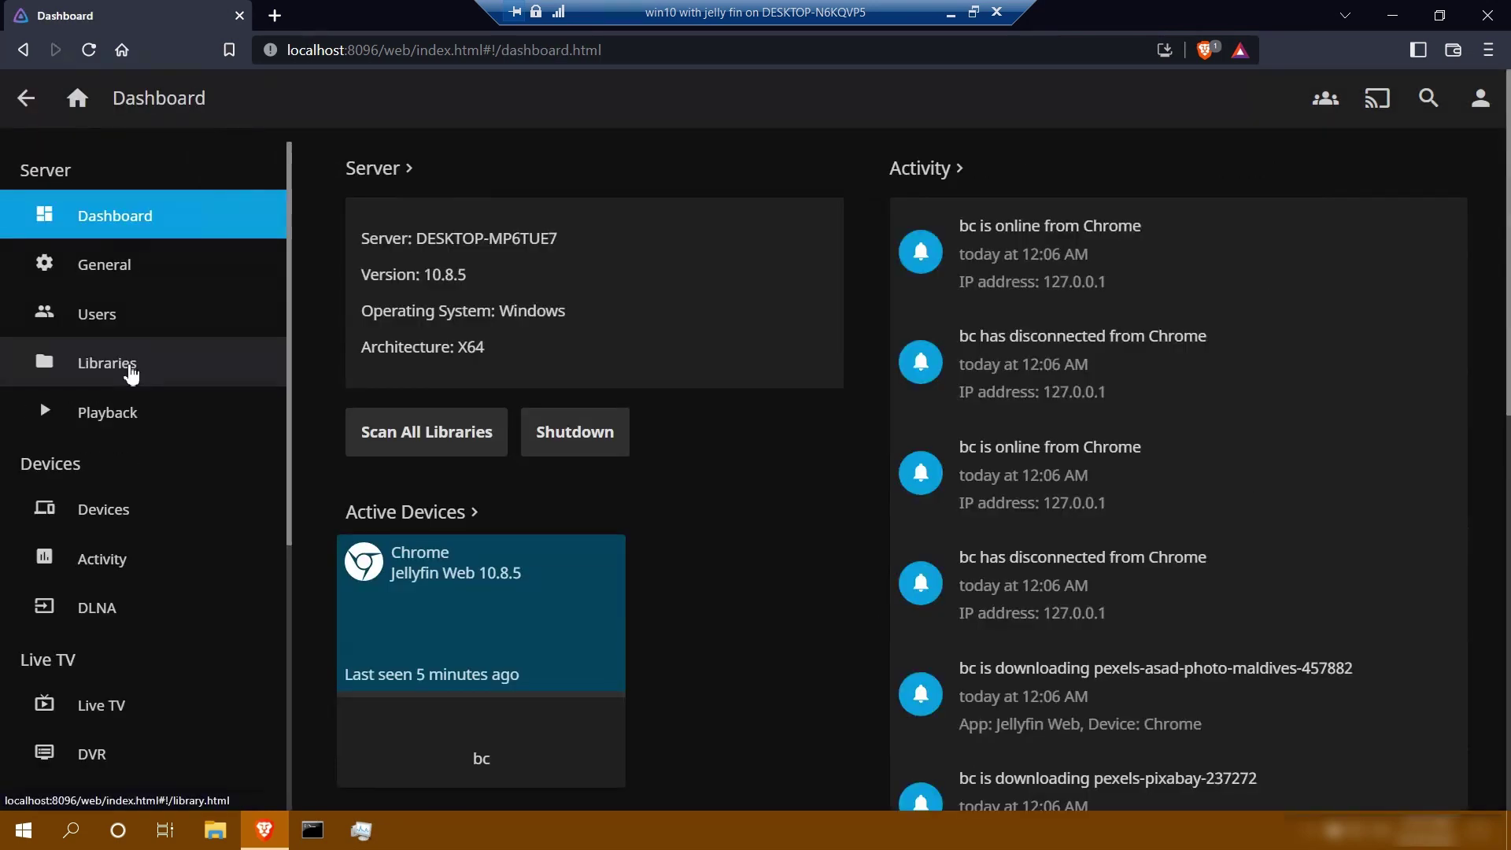
left_click(131, 375)
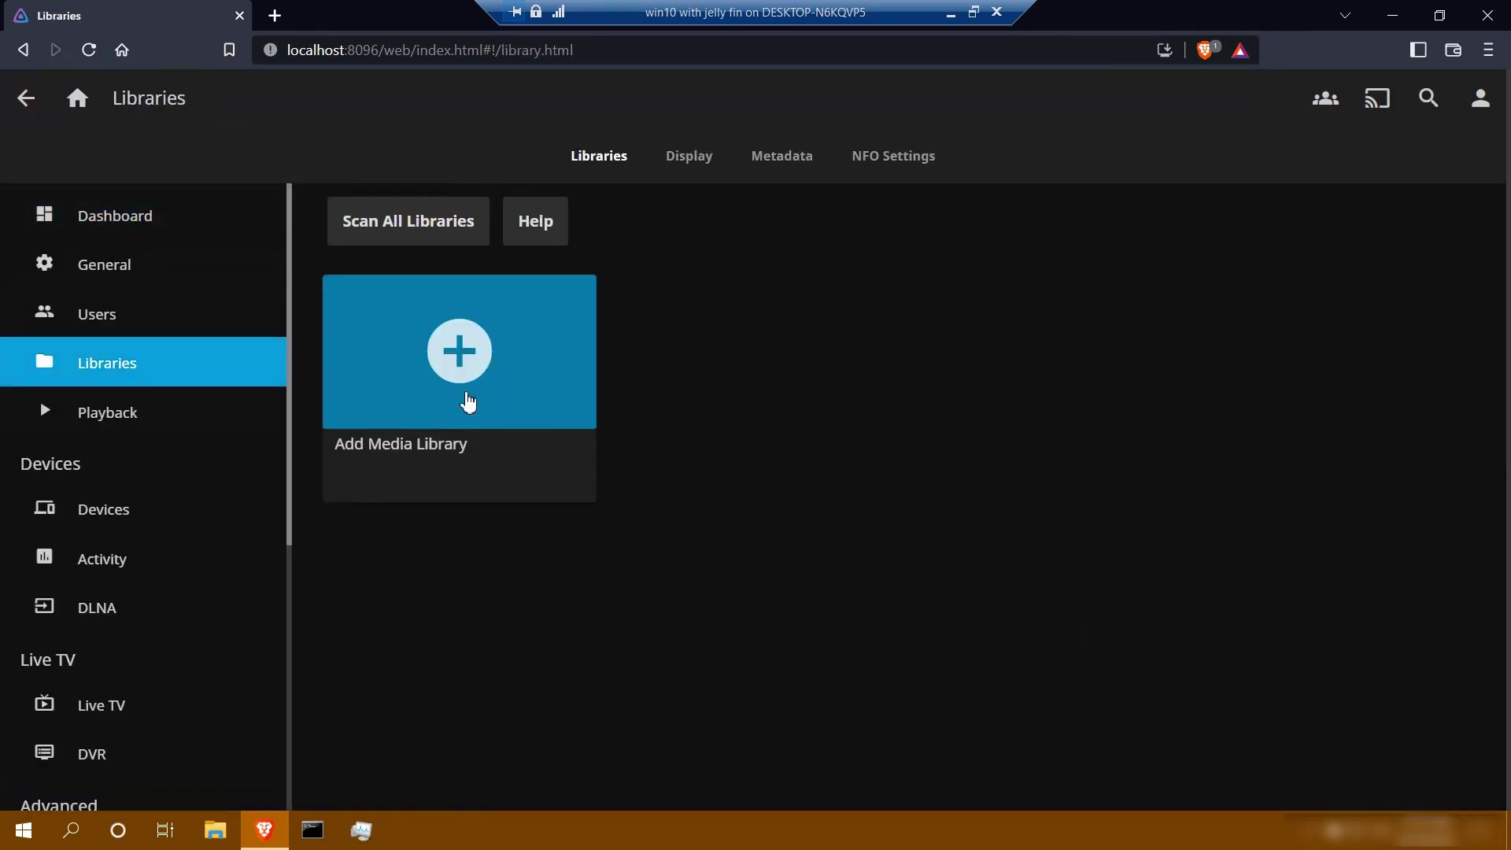
left_click(469, 401)
left_click(1139, 226)
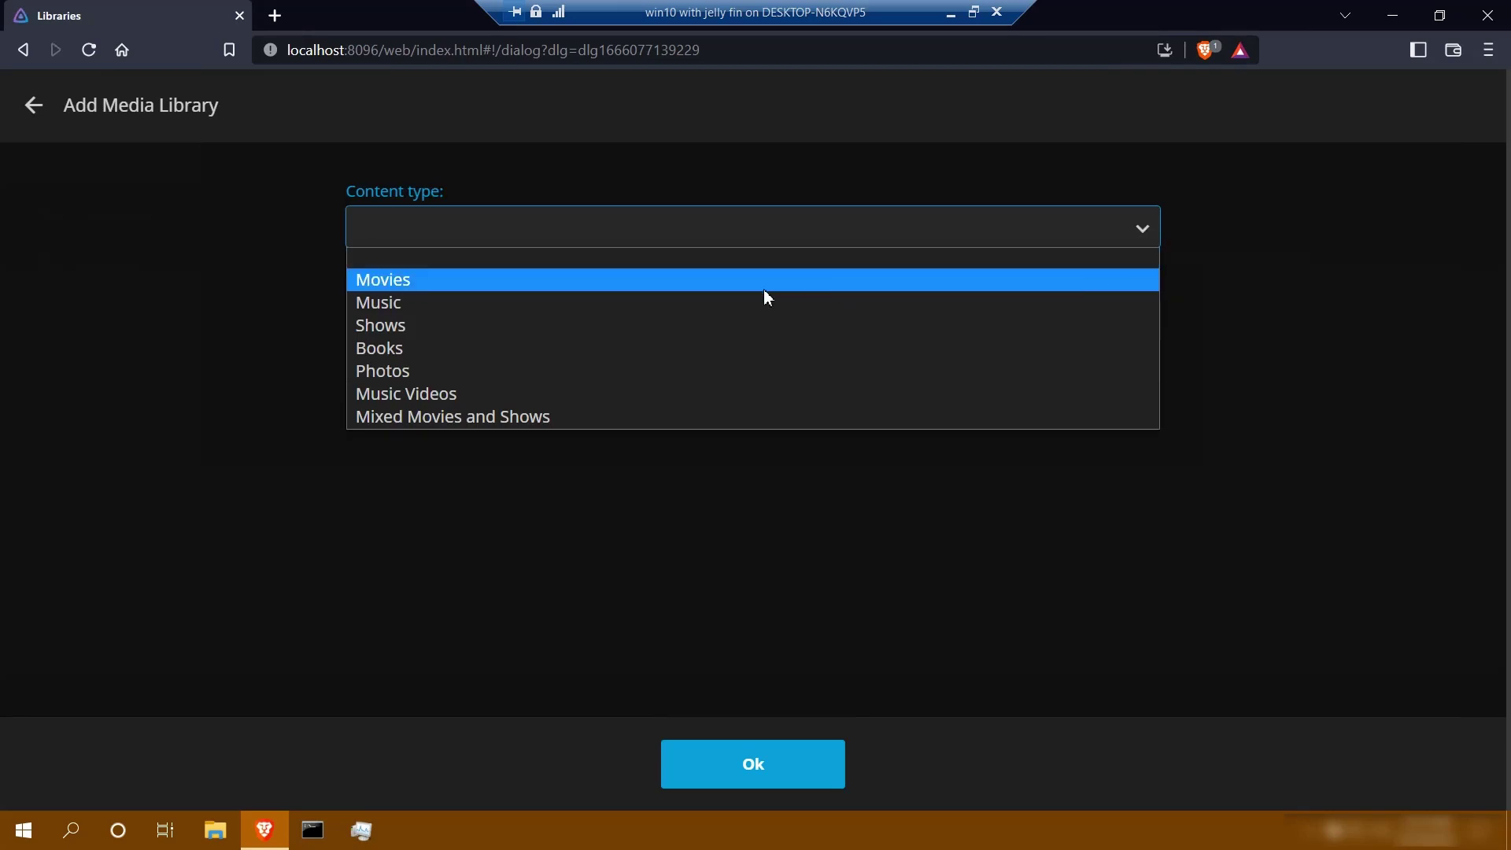
left_click(484, 285)
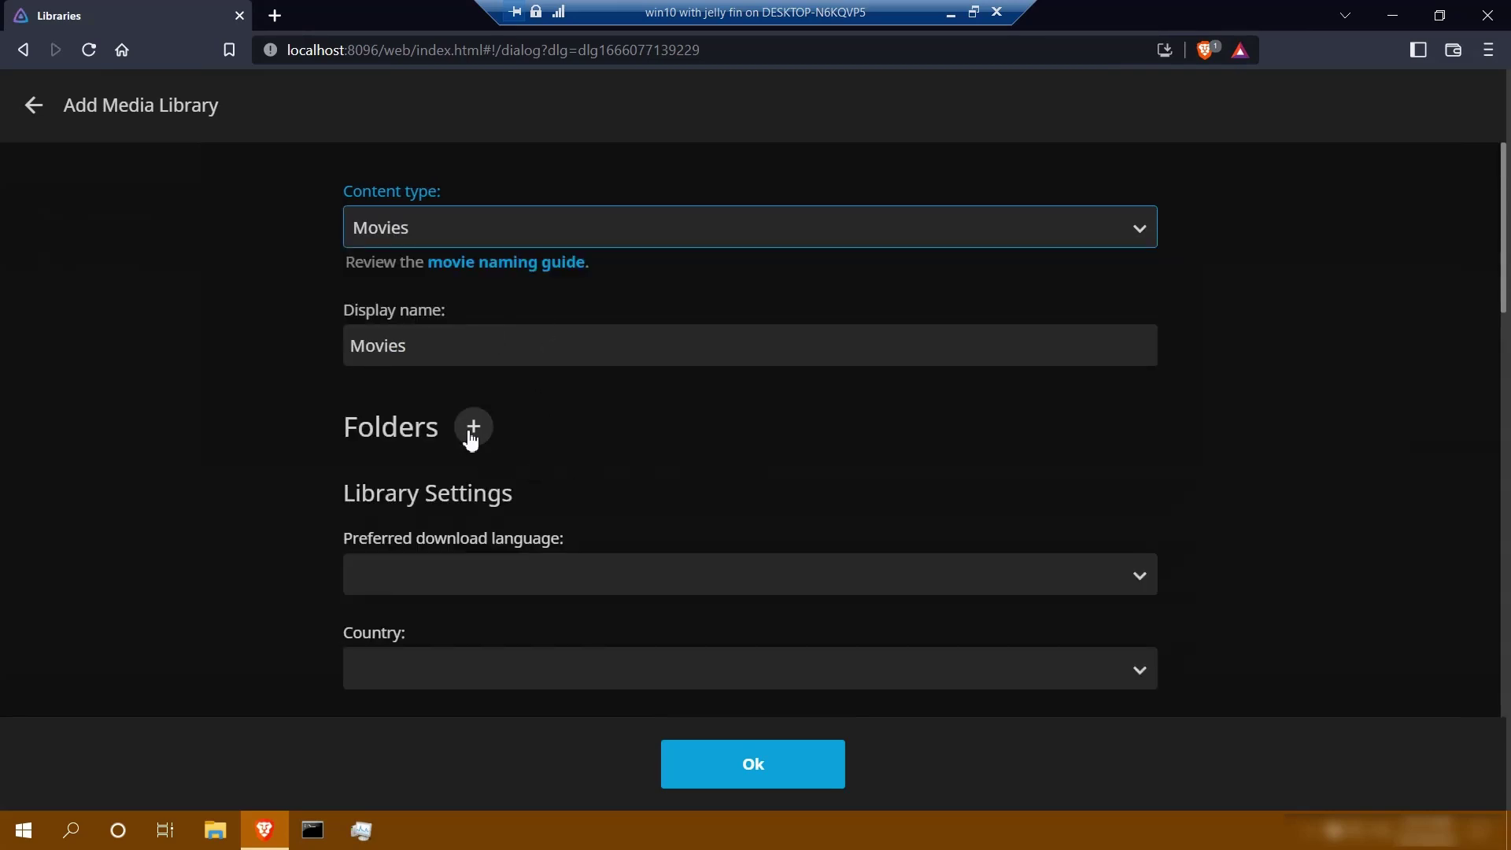
Add C:\Users\bc\Desktop\movies as the library's folder
left_click(474, 426)
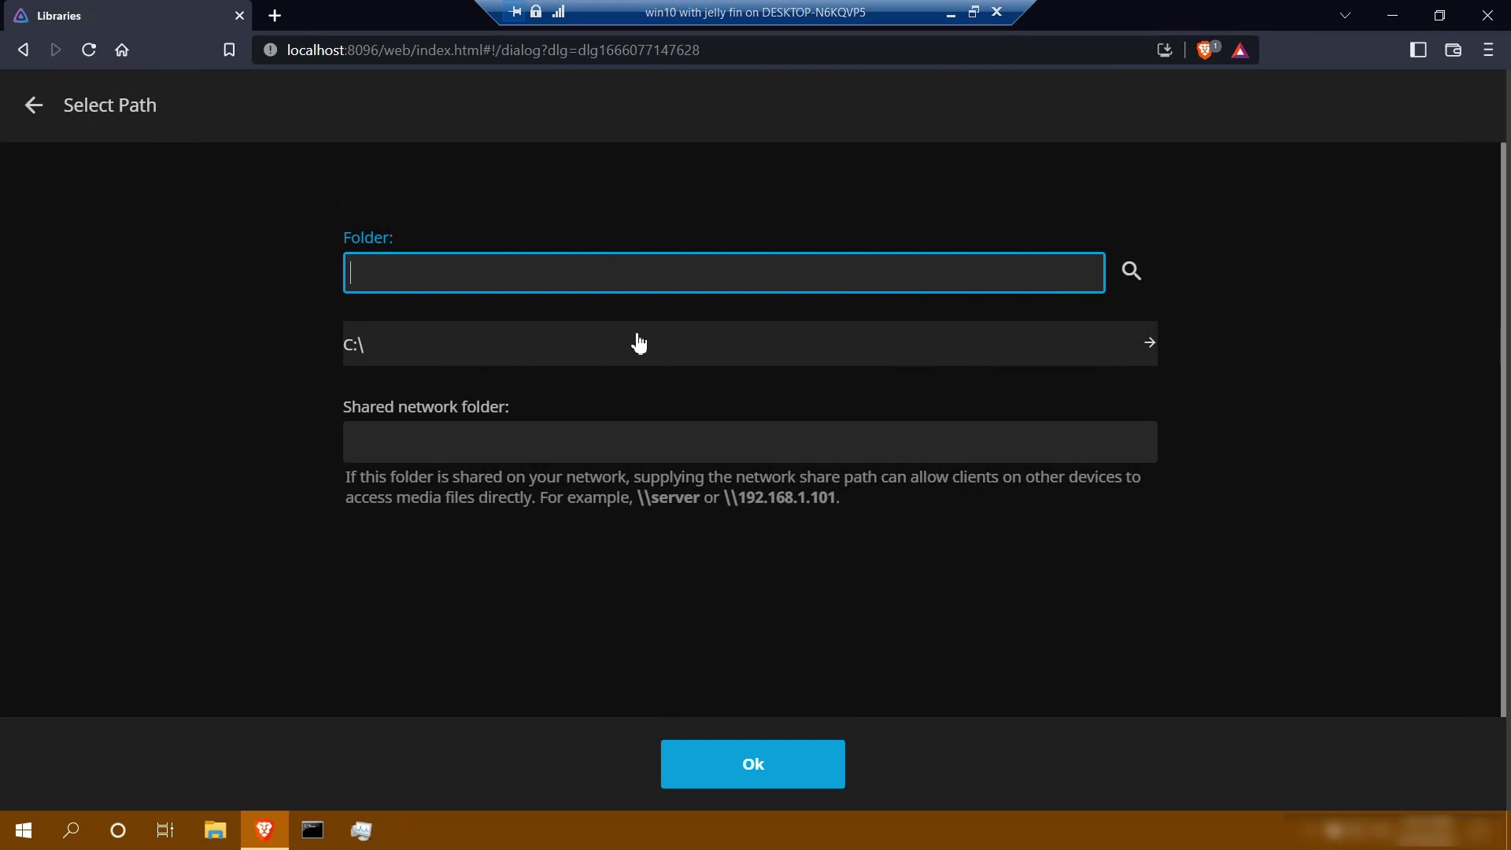
left_click(1096, 351)
scroll(783, 436, "down", 4)
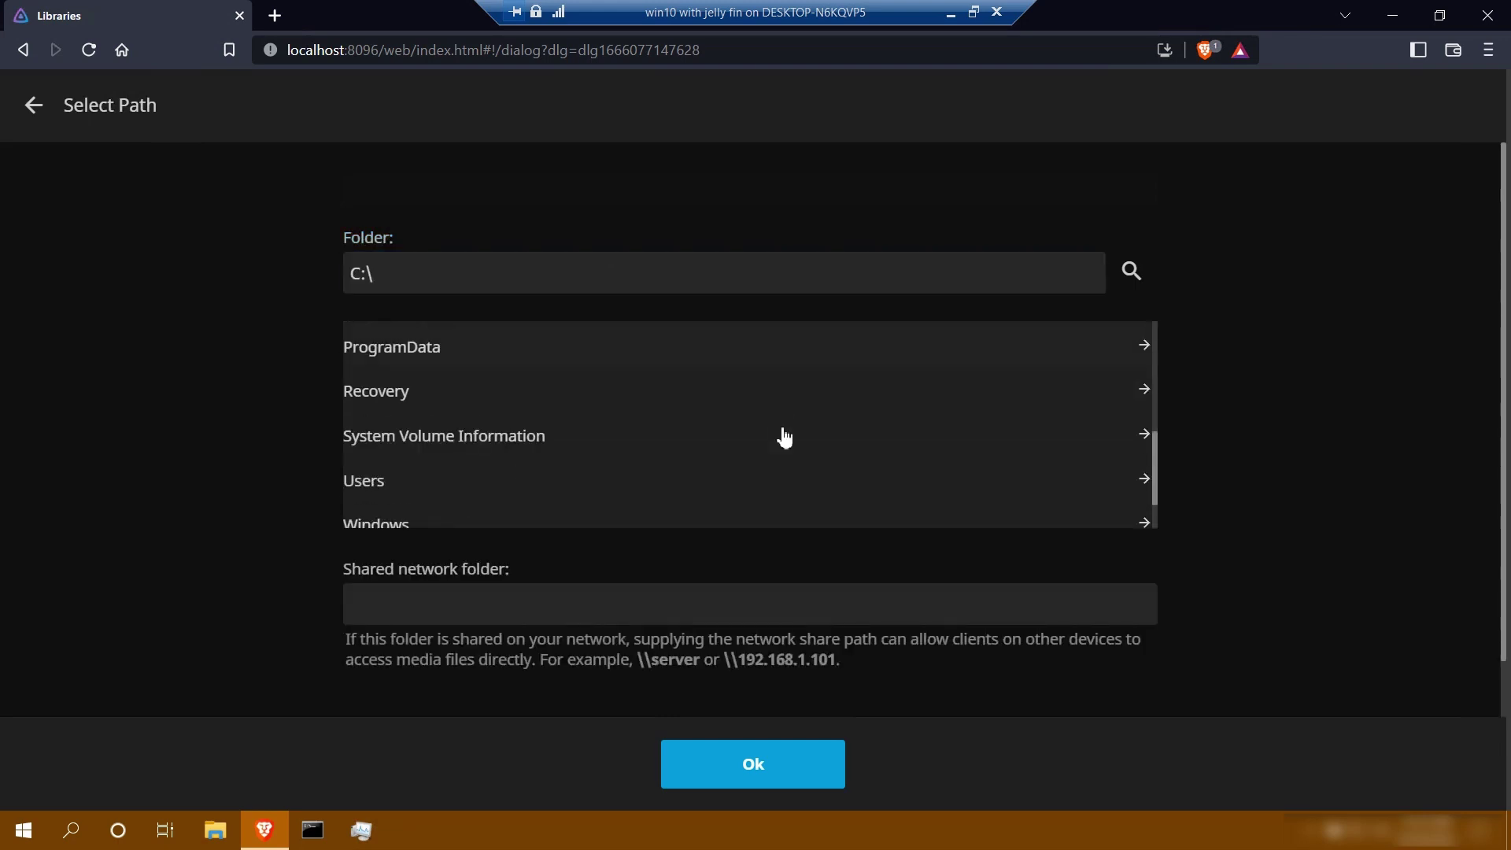
left_click(775, 476)
left_click(668, 440)
scroll(667, 441, "down", 3)
left_click(608, 415)
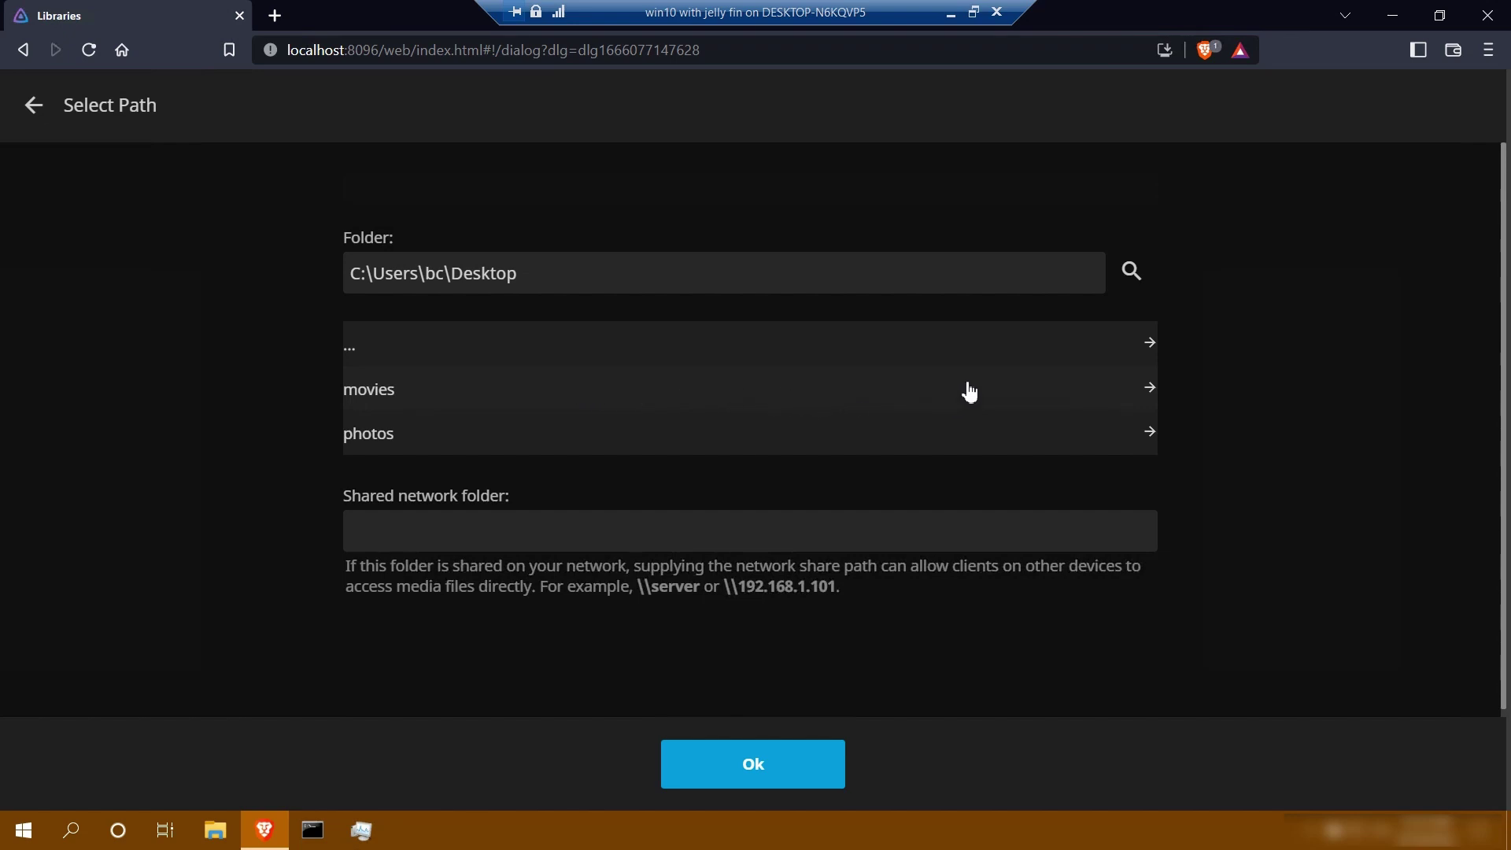
left_click(1002, 395)
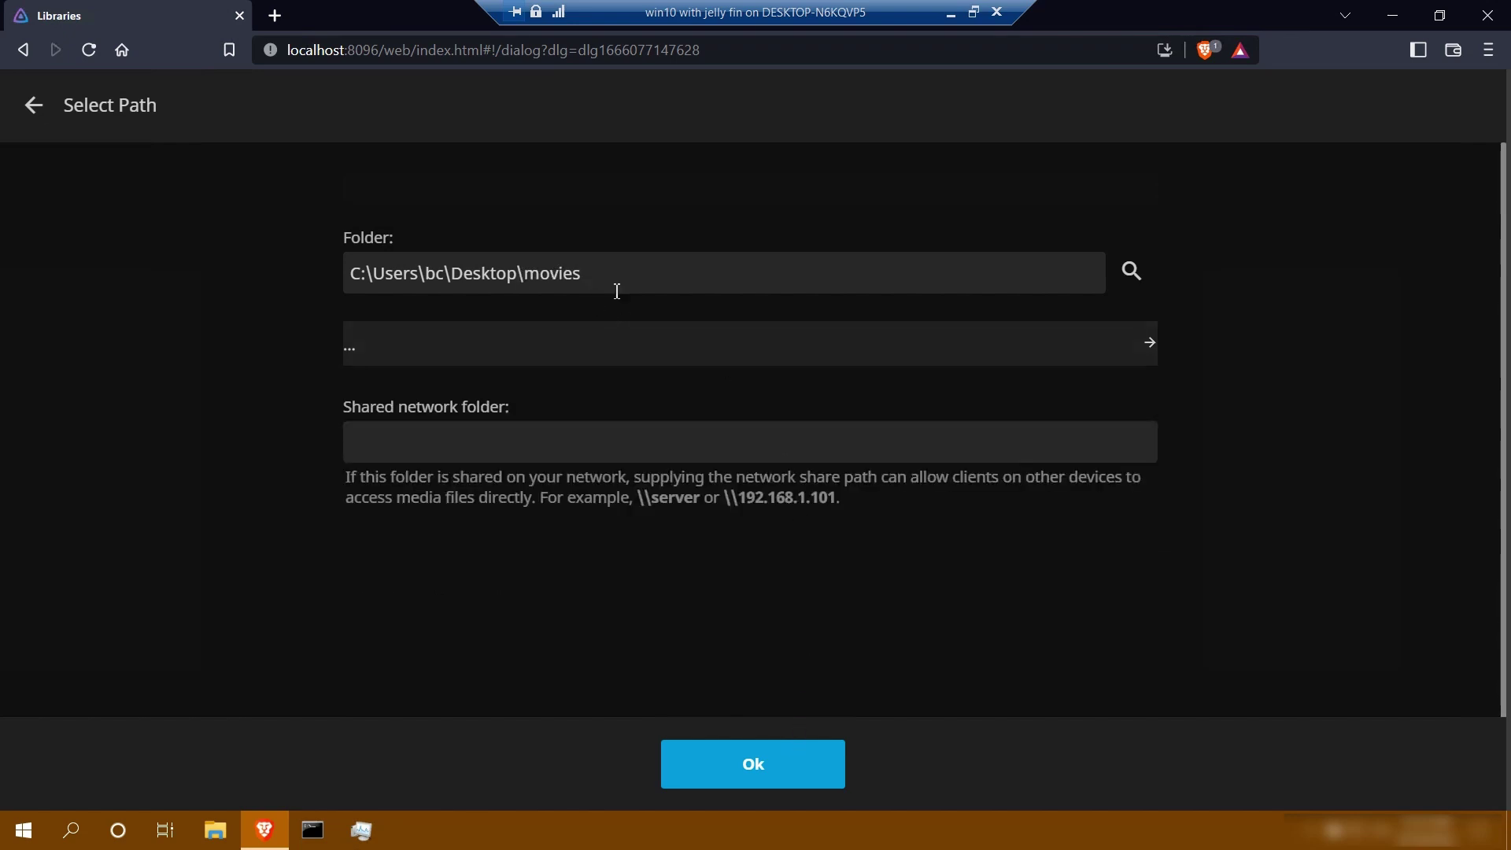
left_click(730, 762)
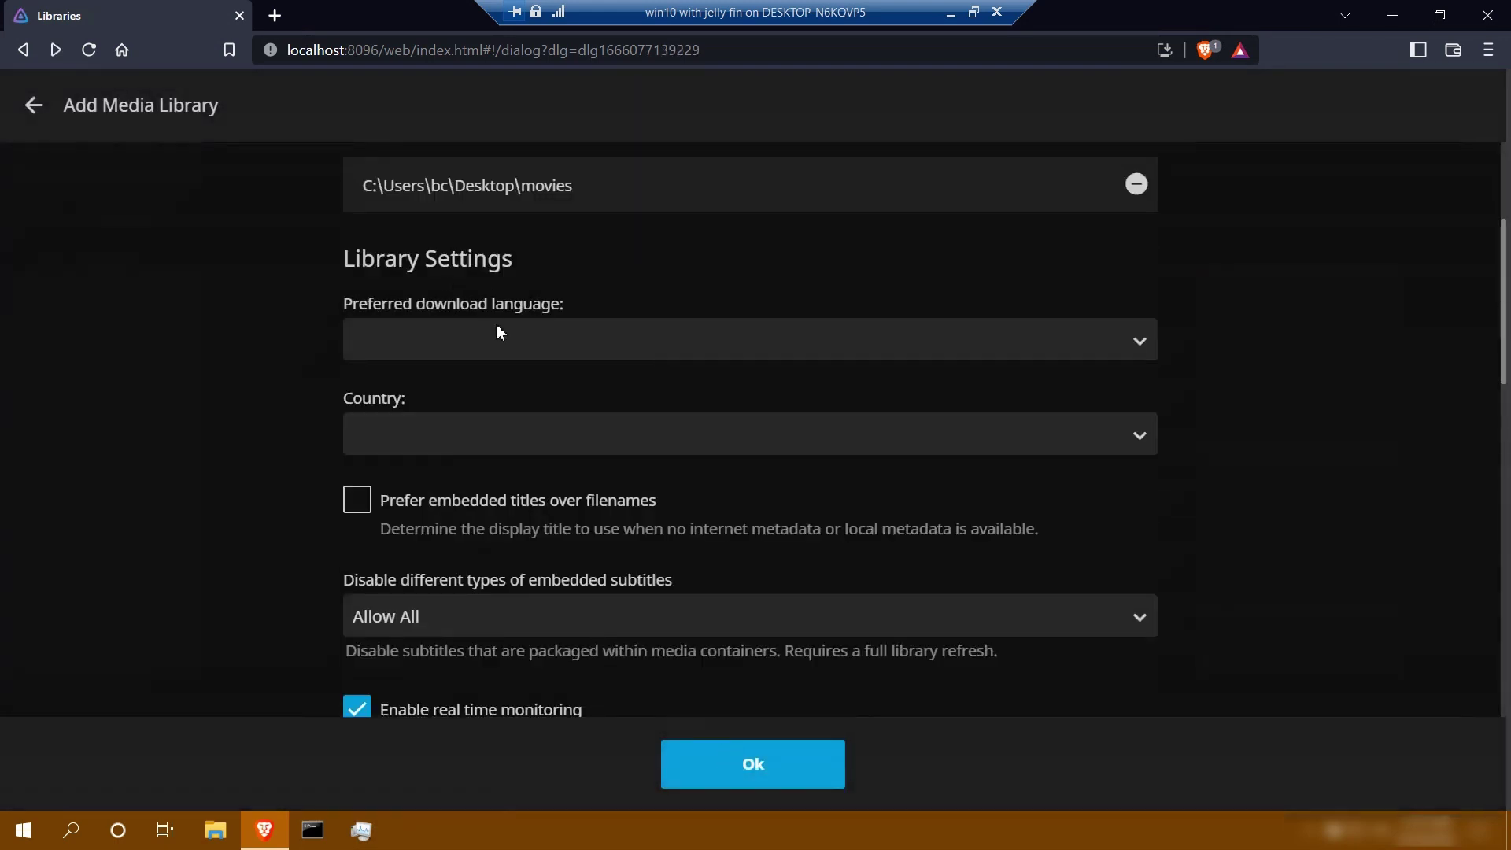
Set English as the preferred download language and create the Movies library
left_click(495, 331)
scroll(477, 515, "down", 10)
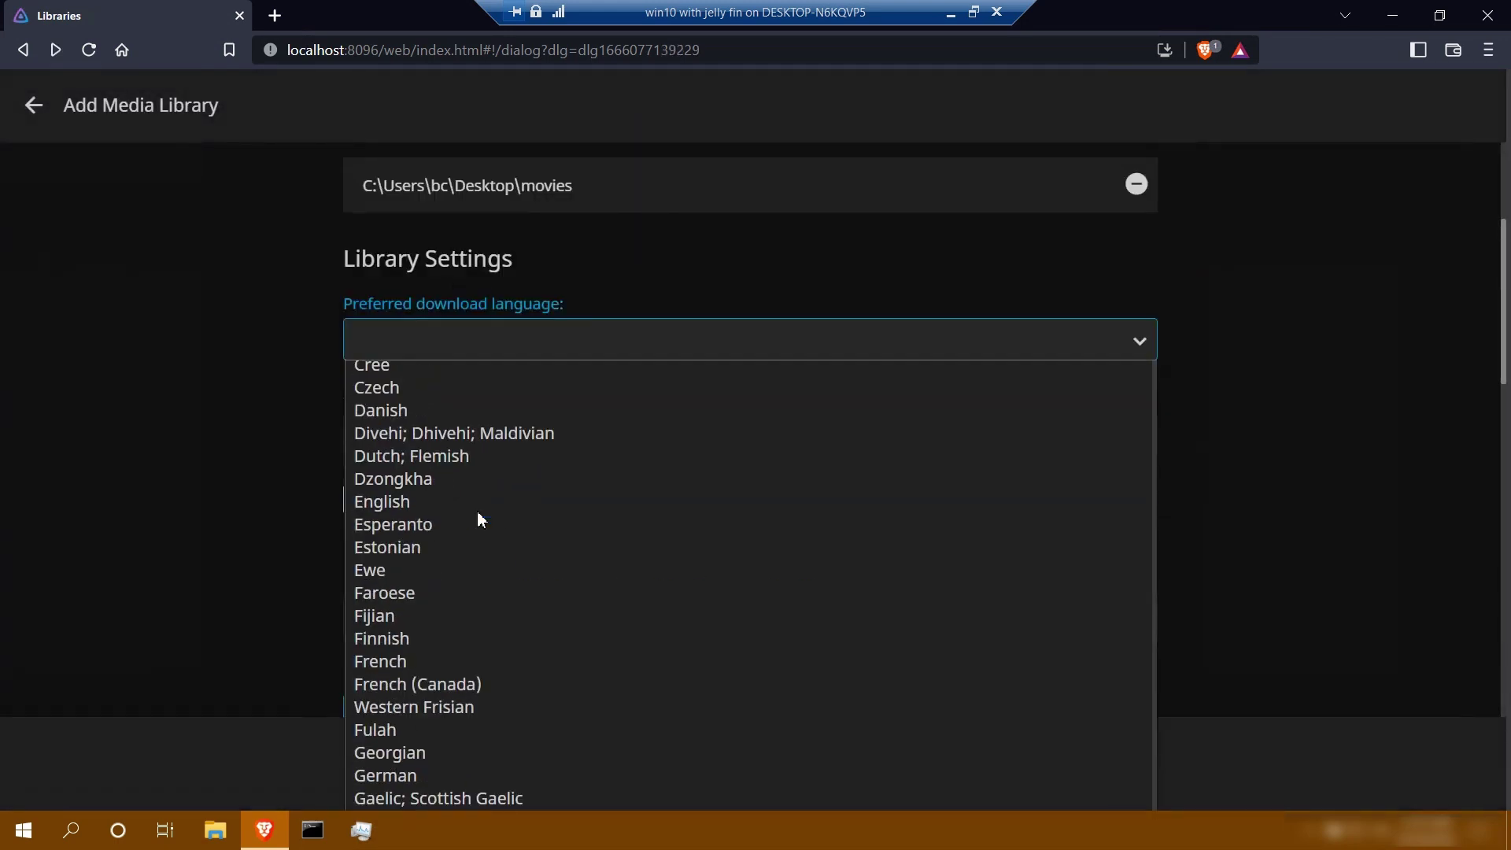
left_click(477, 501)
scroll(1264, 521, "down", 6)
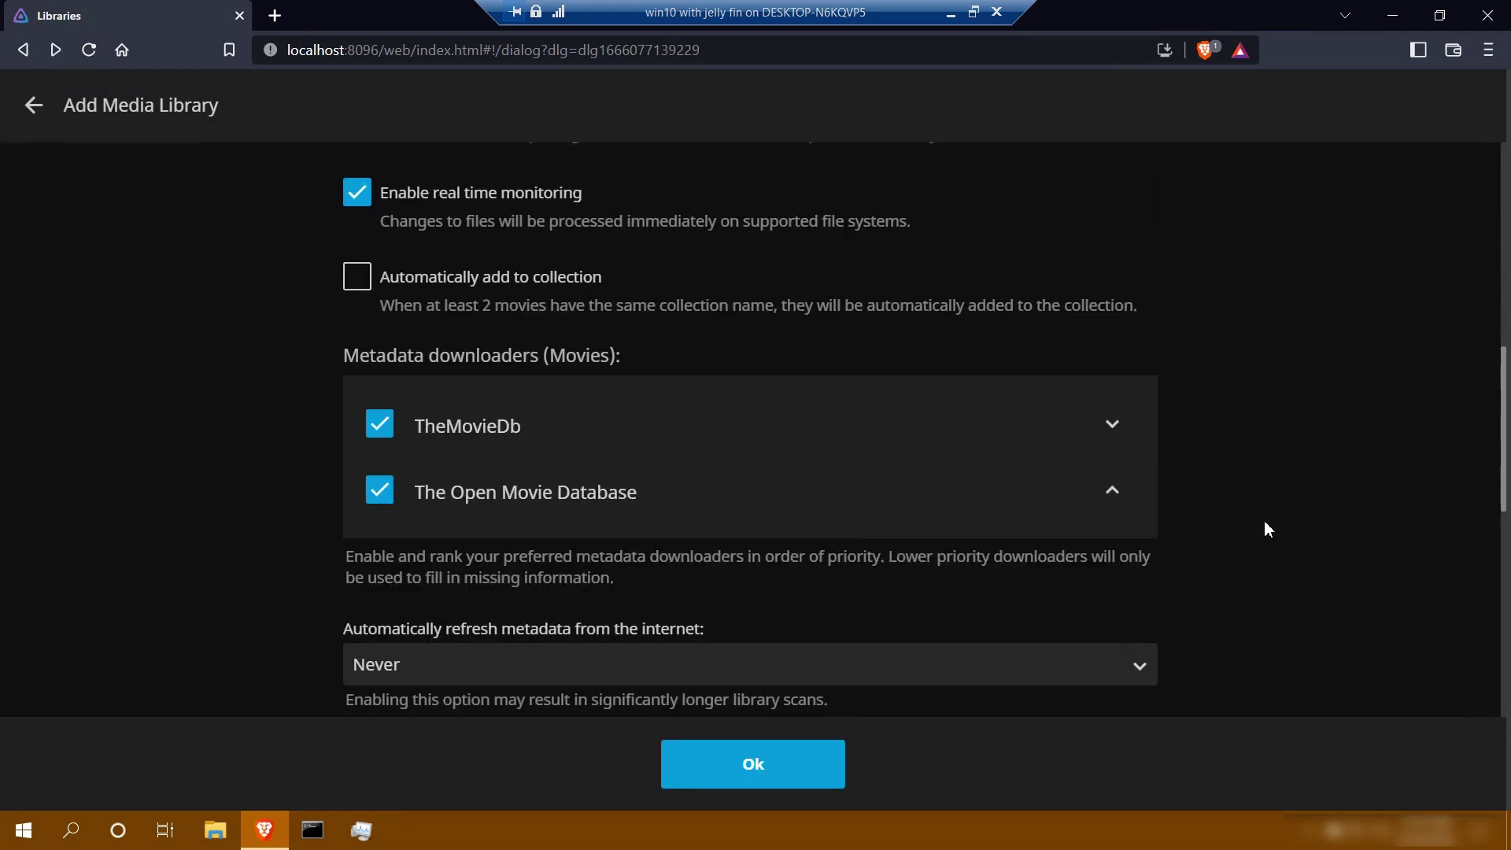
left_click(770, 760)
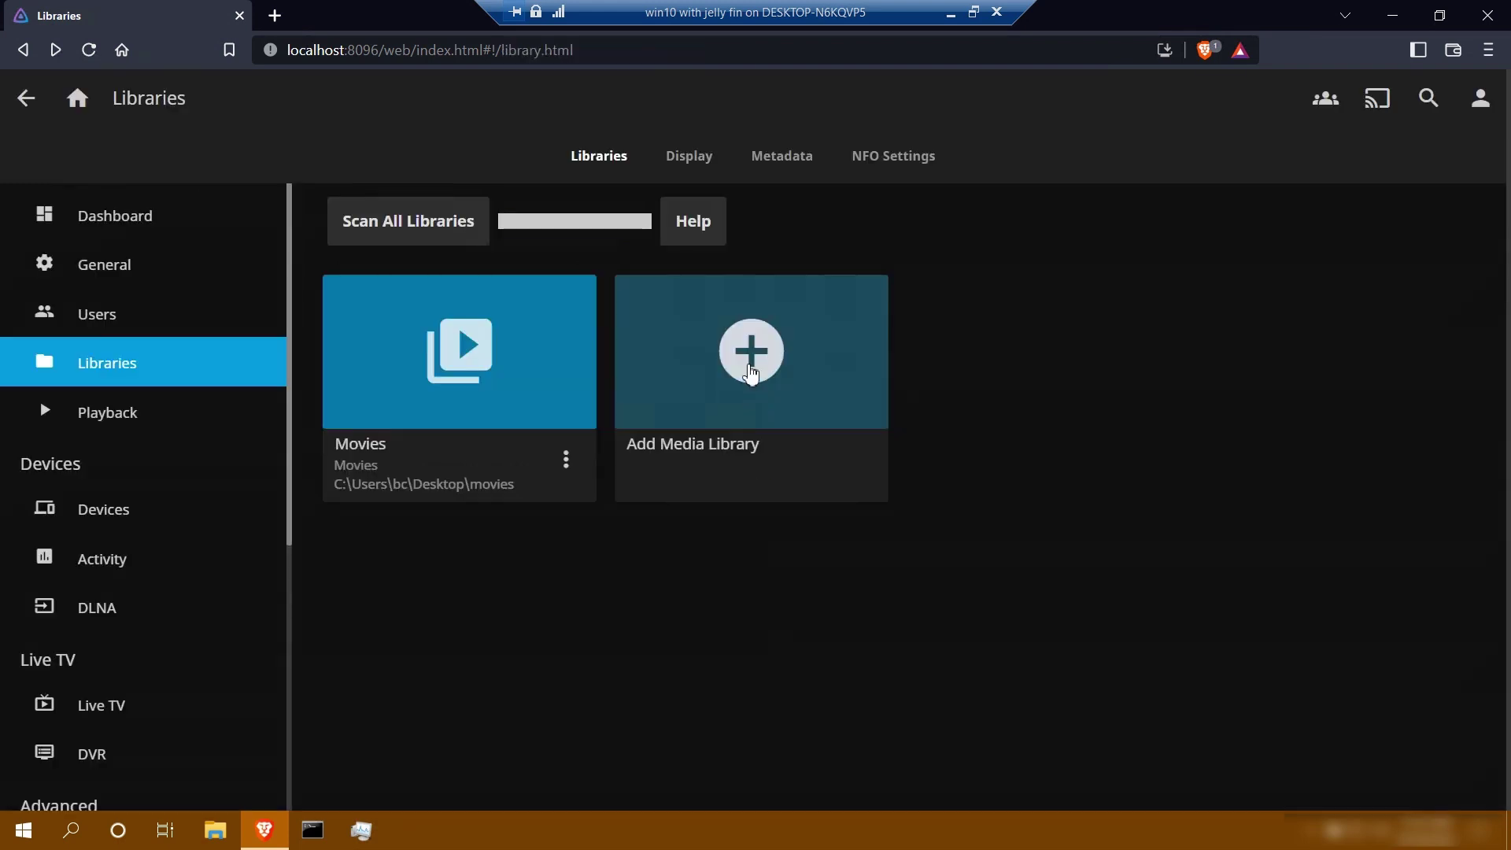
Create a Photos library using the C:\Users\bc\Desktop\photos folder
left_click(750, 372)
left_click(1140, 226)
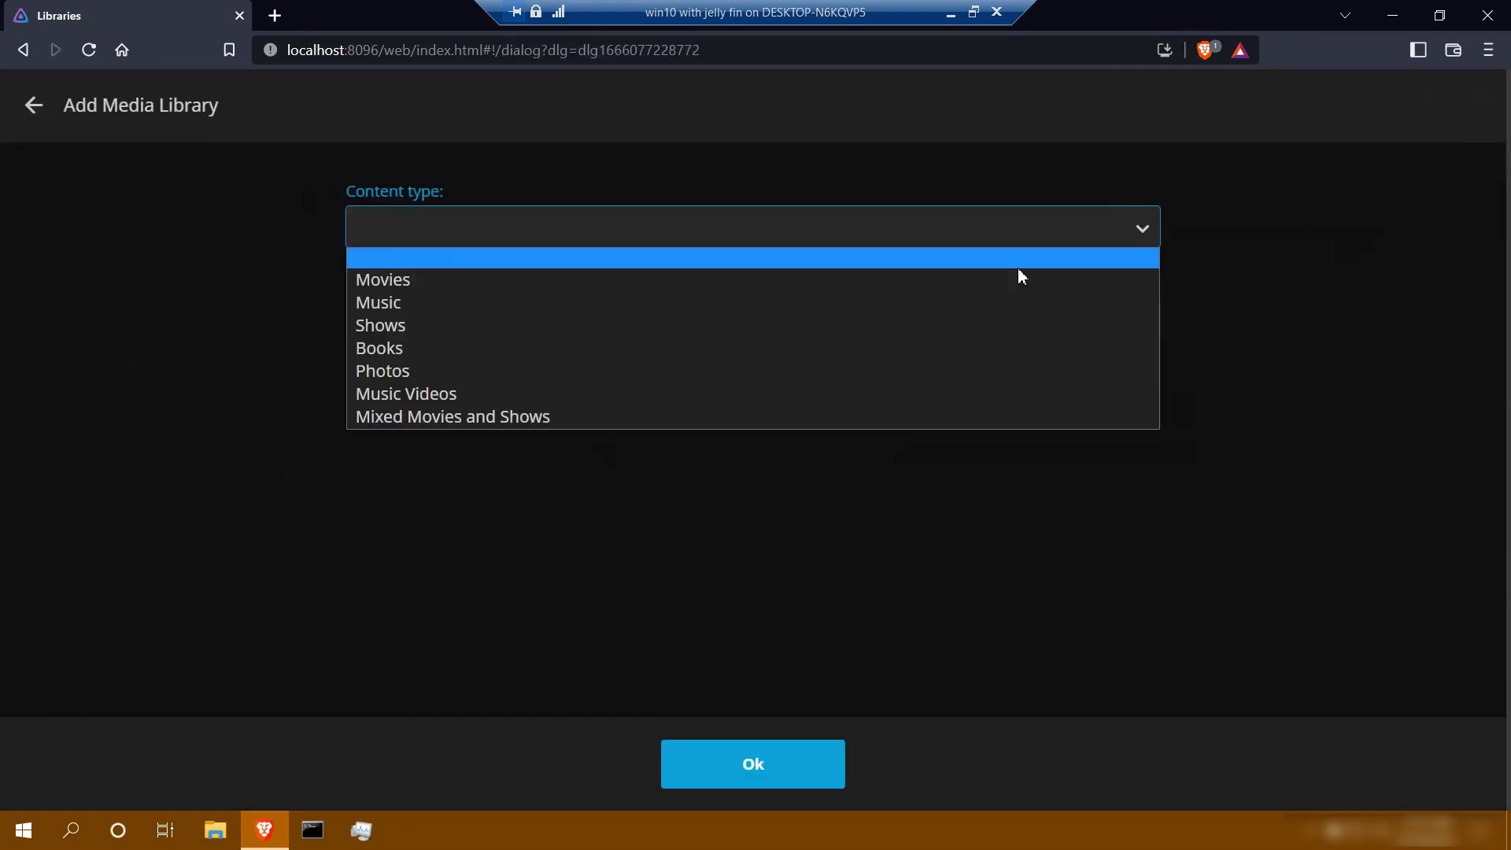
left_click(507, 376)
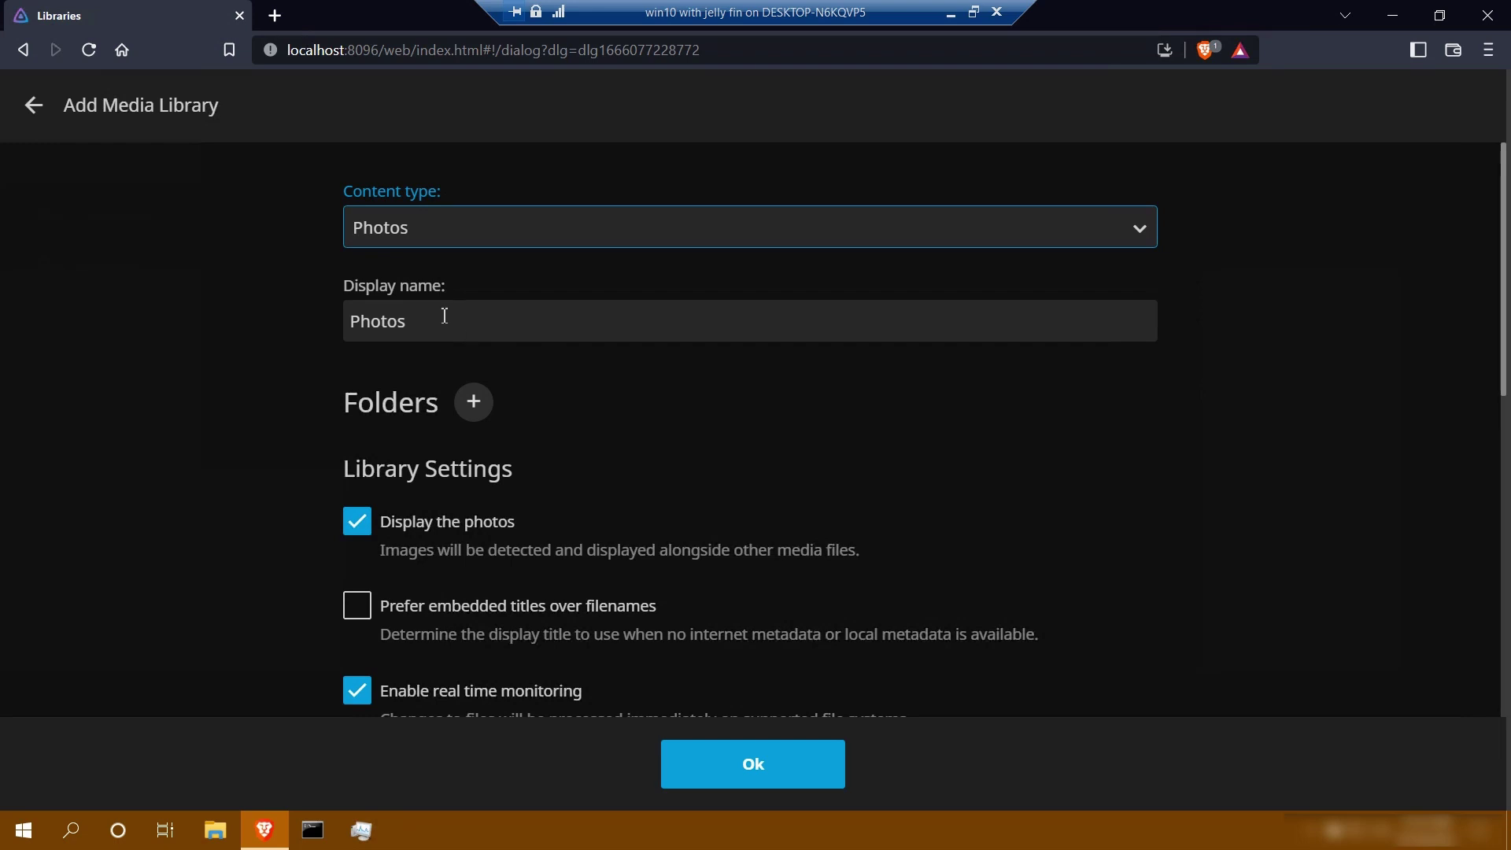
left_click(473, 402)
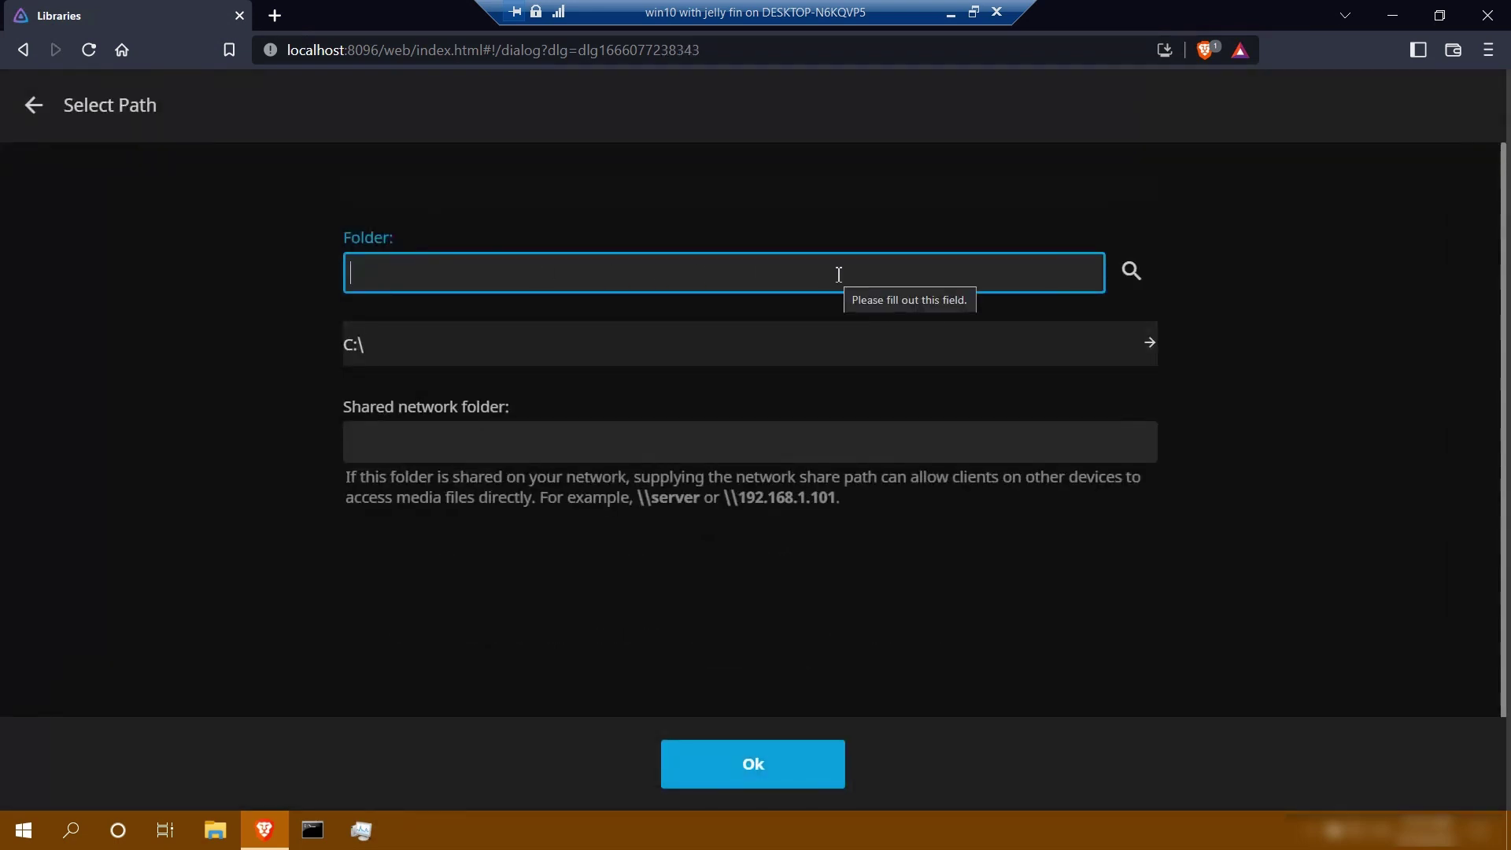
left_click(1039, 355)
scroll(785, 442, "down", 2)
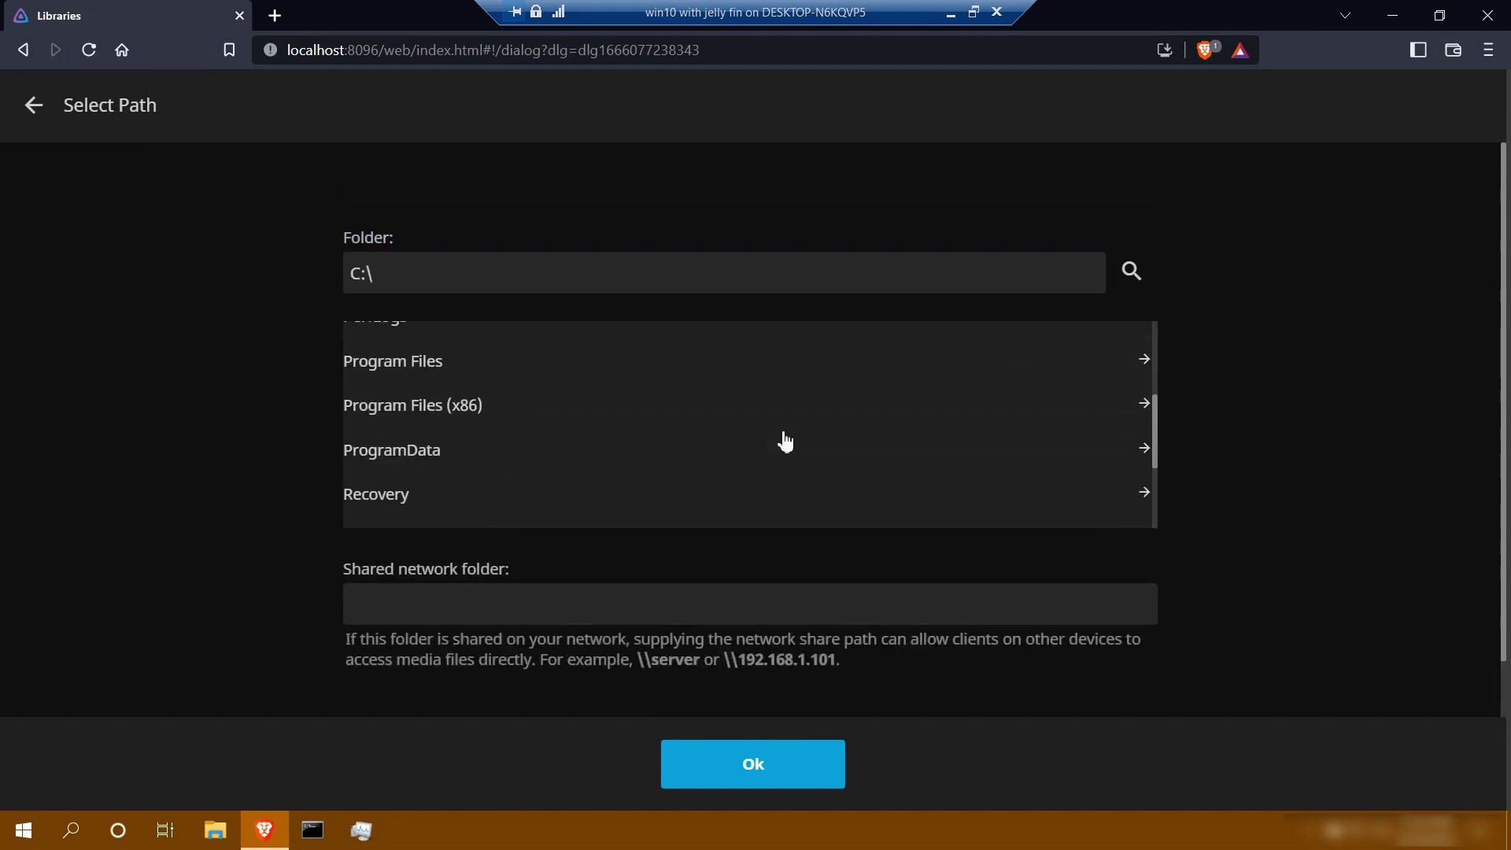
scroll(785, 442, "down", 1)
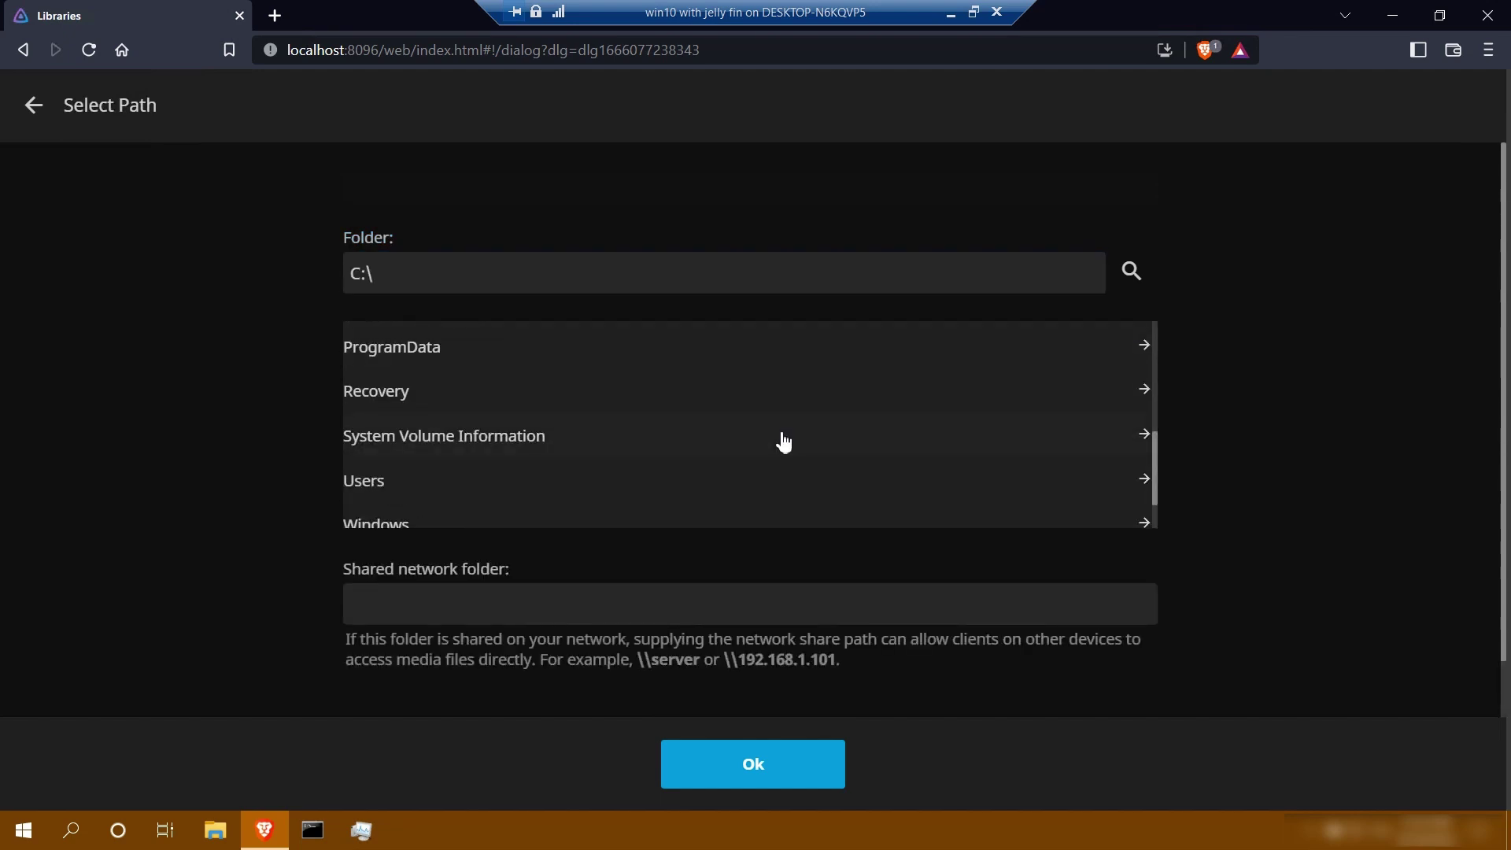
left_click(733, 489)
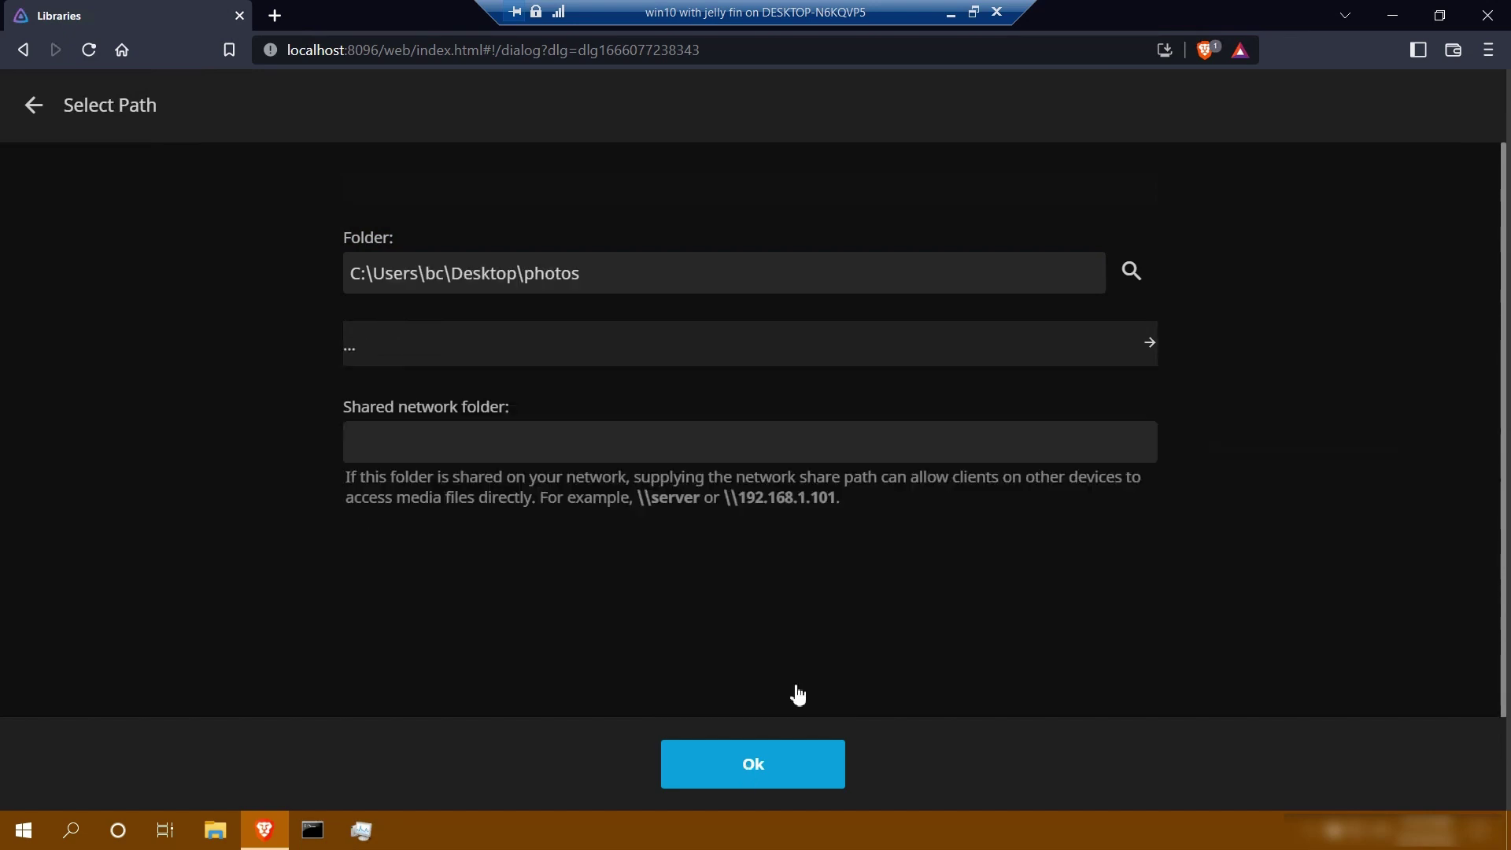
left_click(754, 768)
scroll(1112, 540, "down", 5)
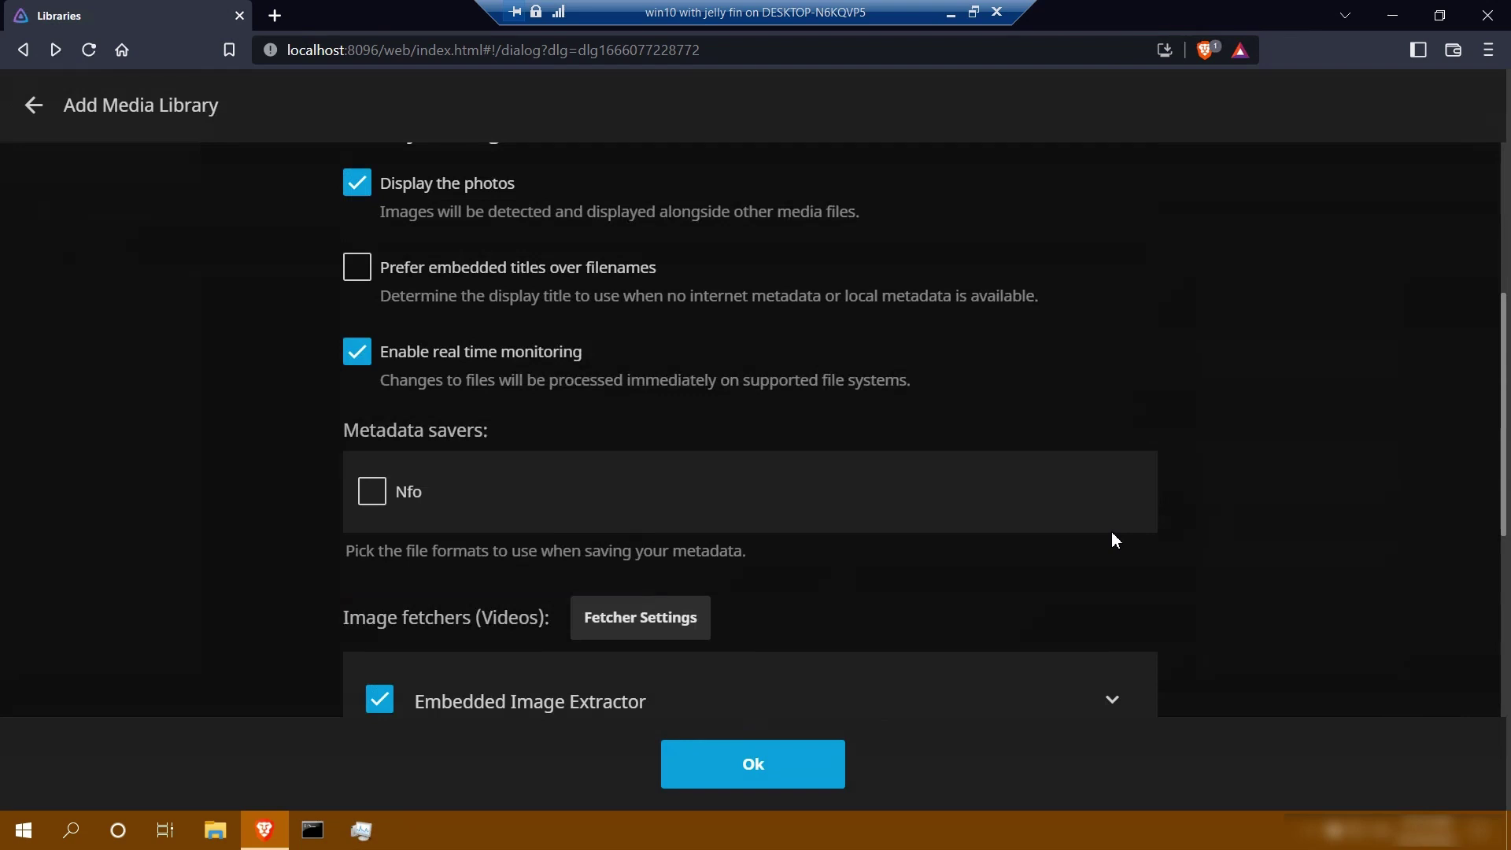
scroll(1111, 531, "down", 3)
left_click(759, 763)
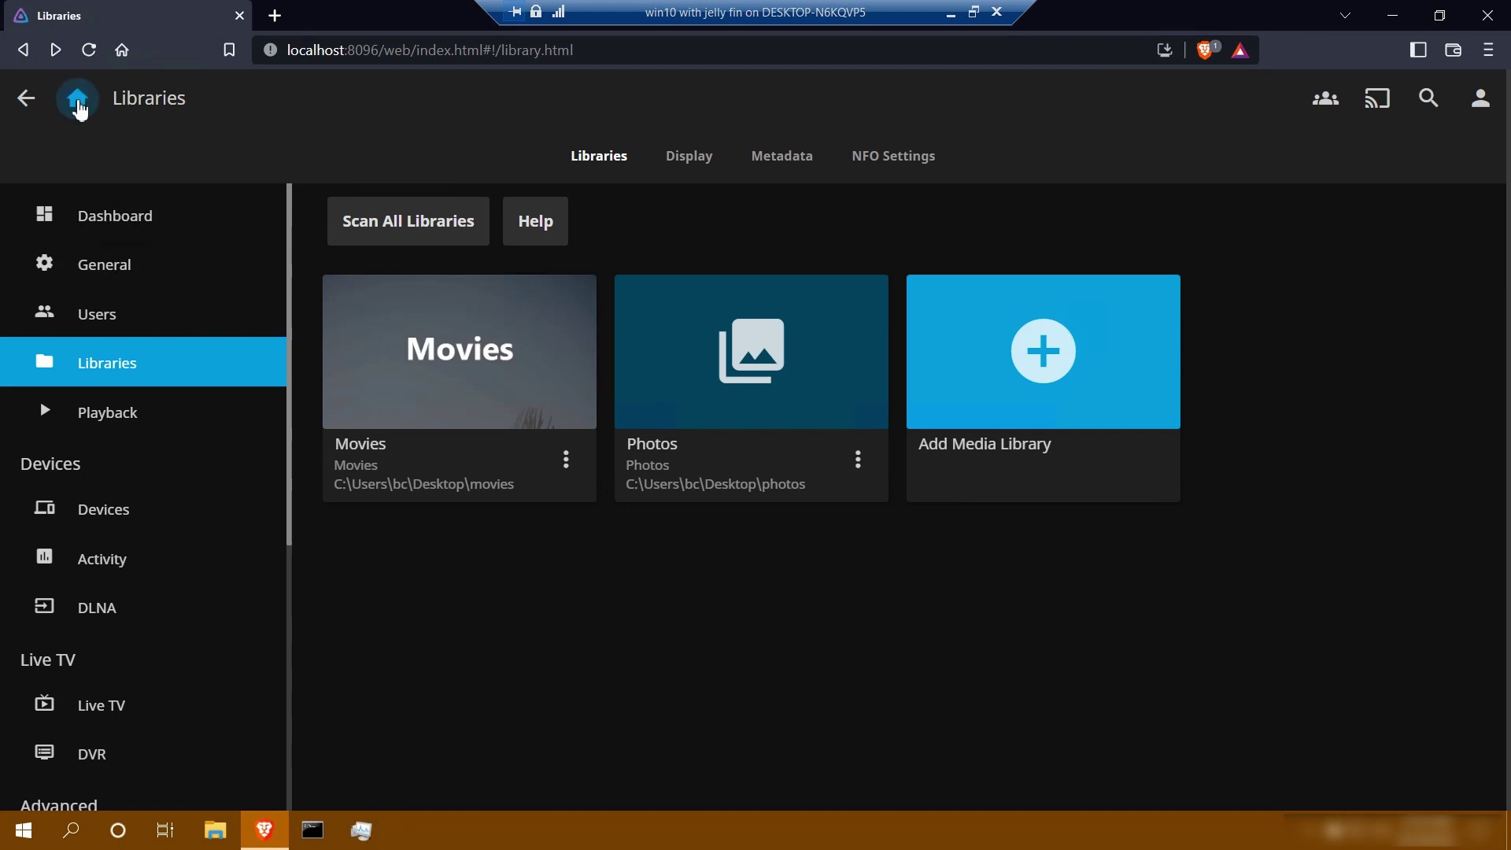
From Home, open the Movies library and the pexels-cottonbro-10034411 movie's details
left_click(78, 100)
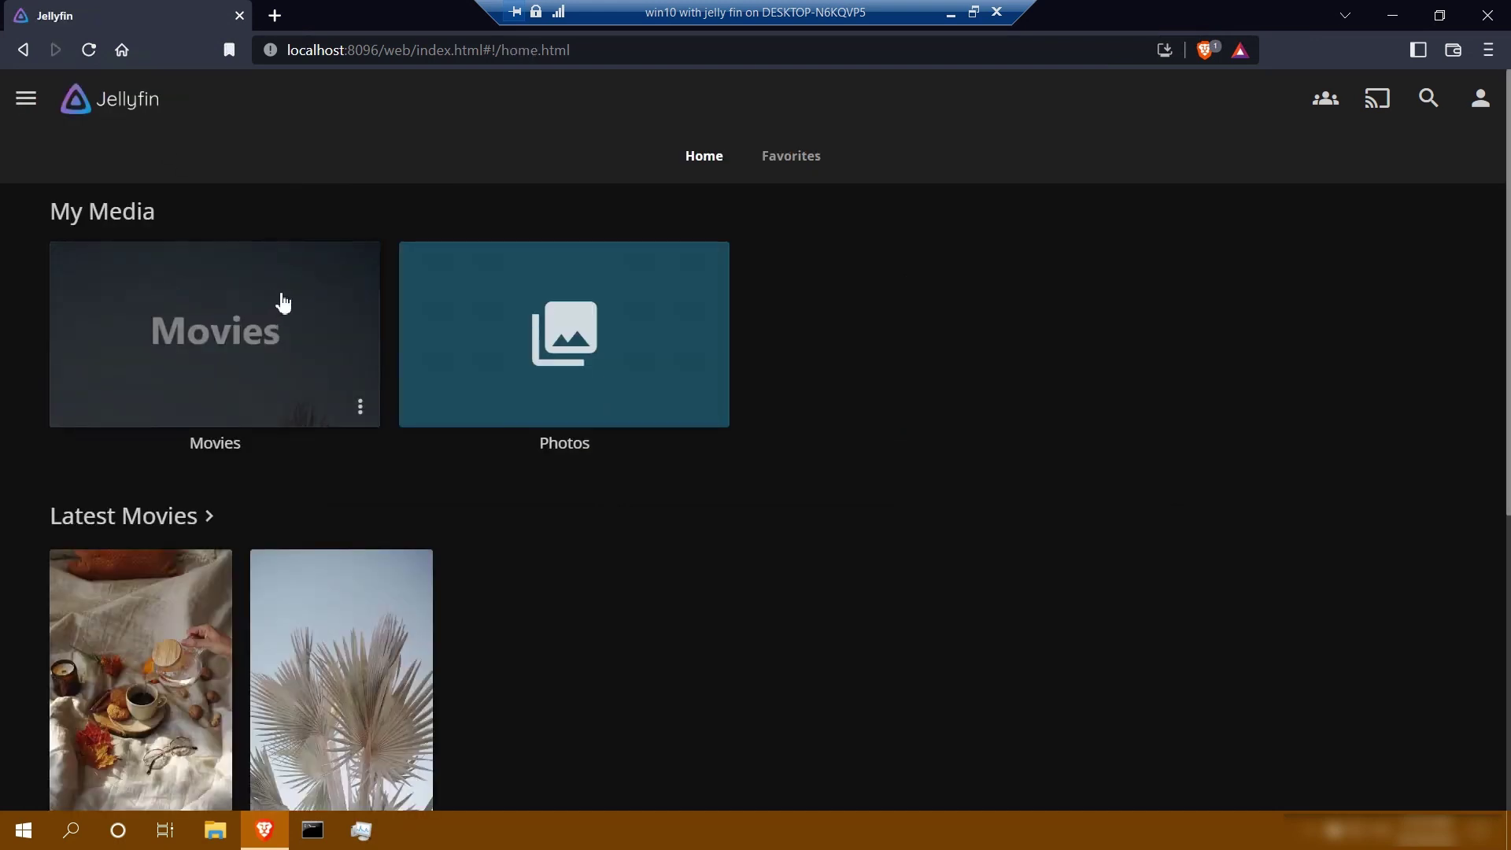
left_click(283, 303)
left_click(175, 360)
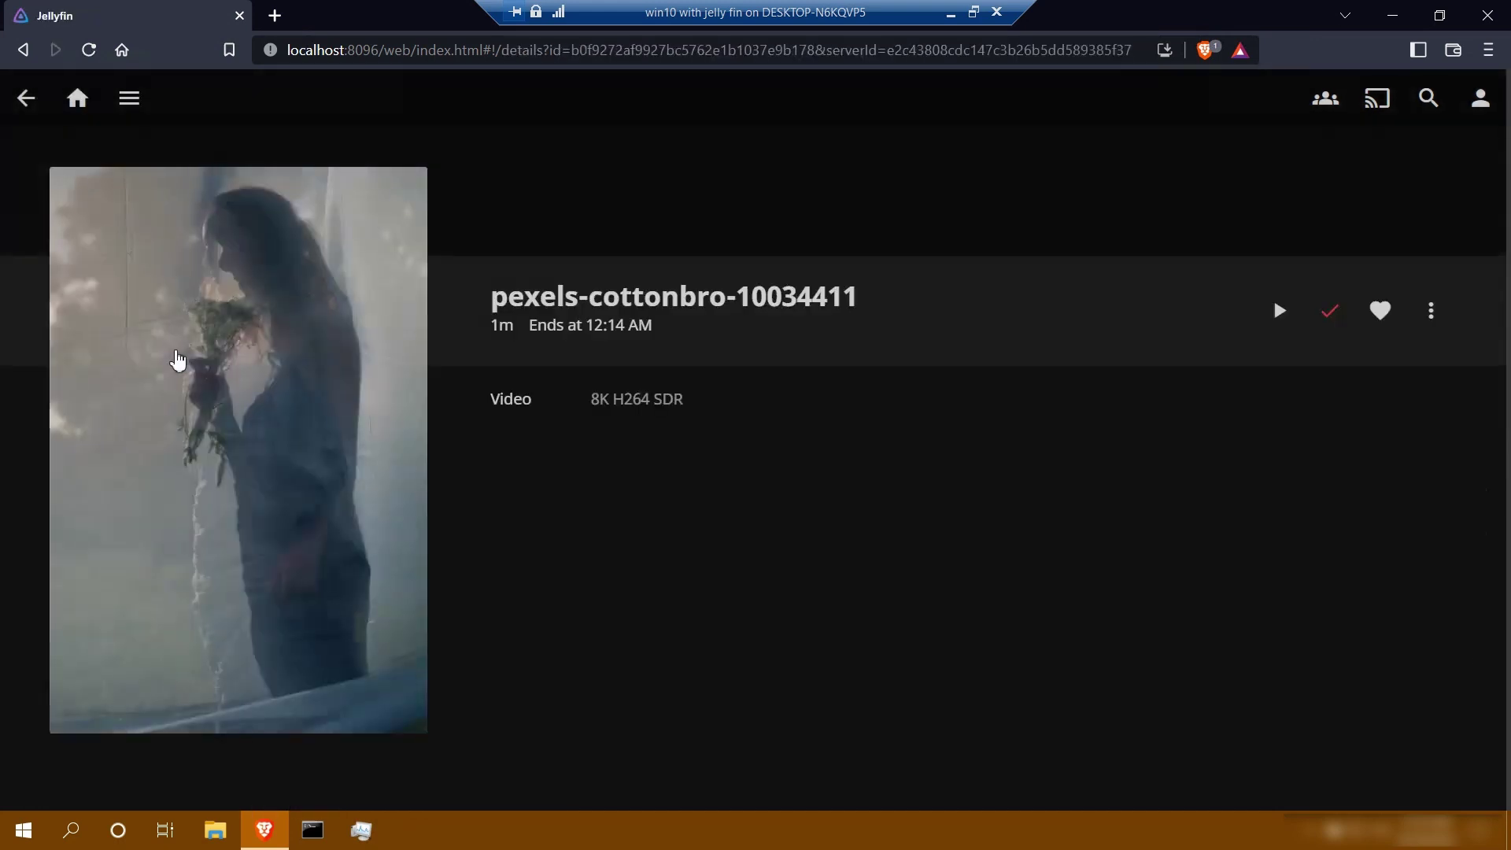
Play the movie, view a beach-pier photo in the Photos library, then return Home
key("alt+Left")
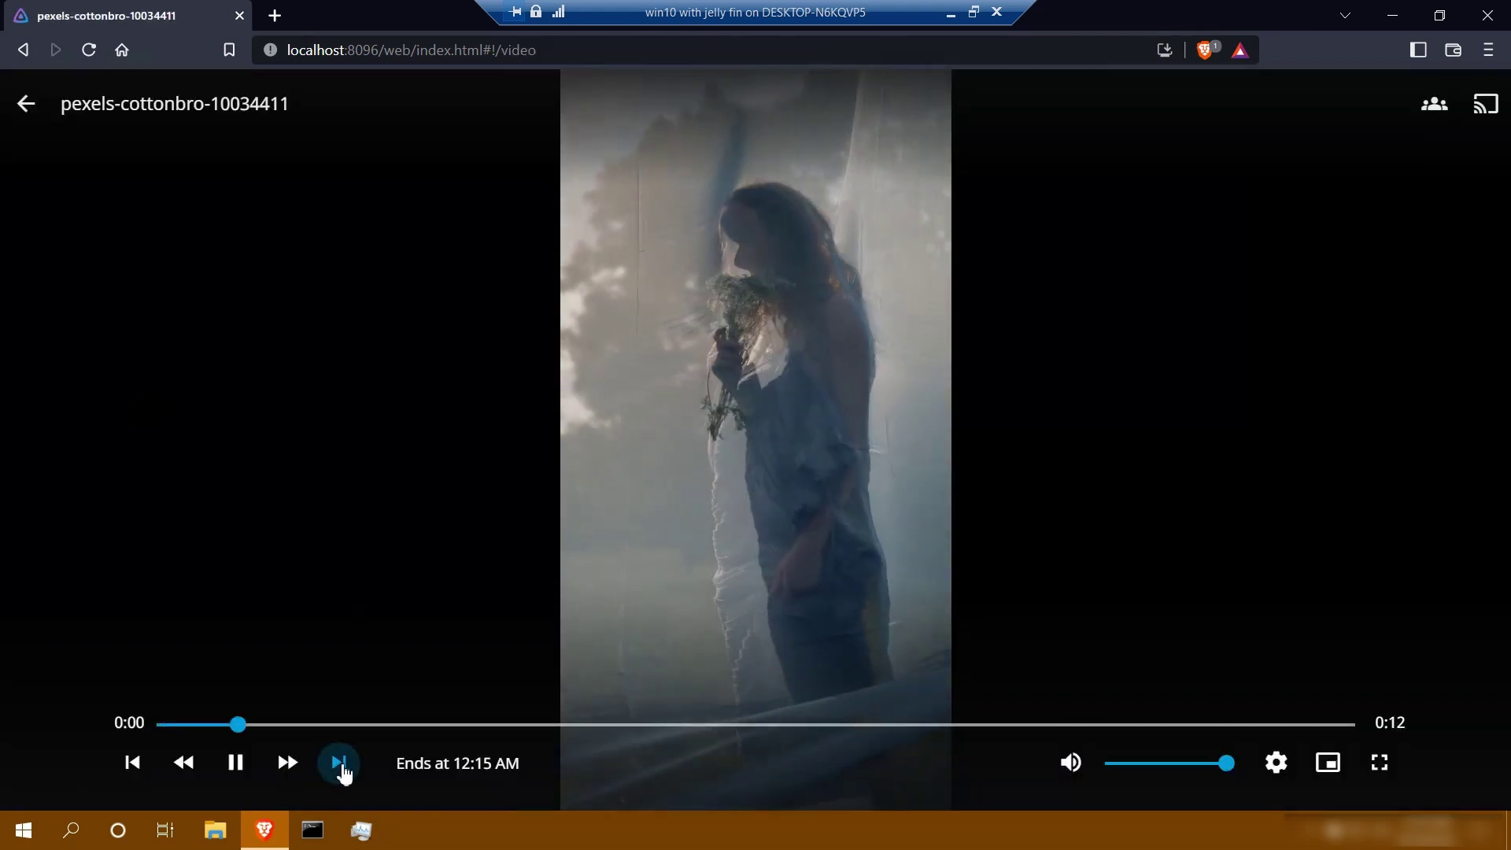
left_click(26, 103)
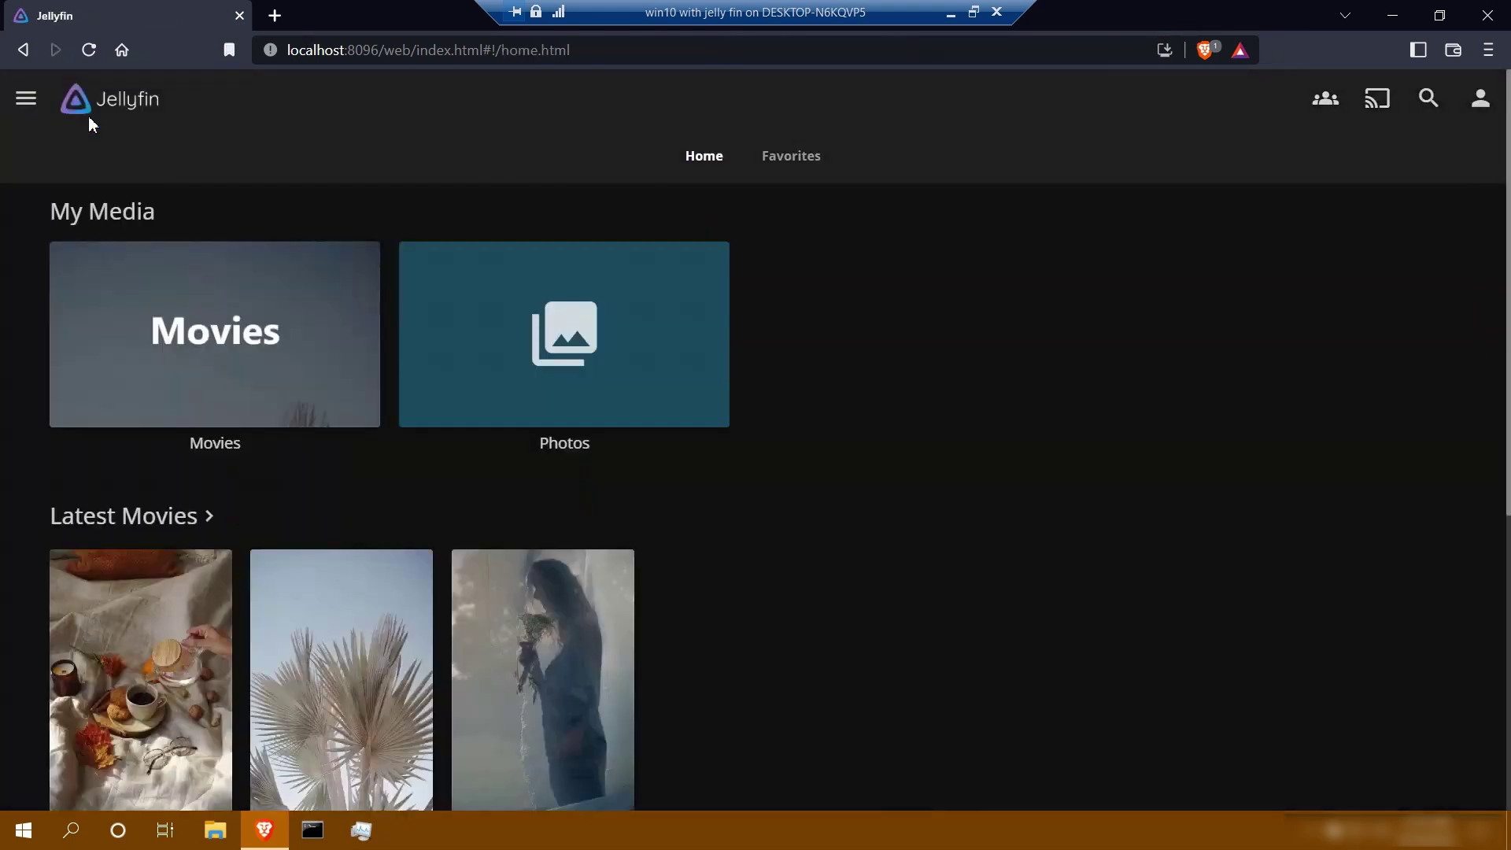
left_click(476, 318)
left_click(438, 354)
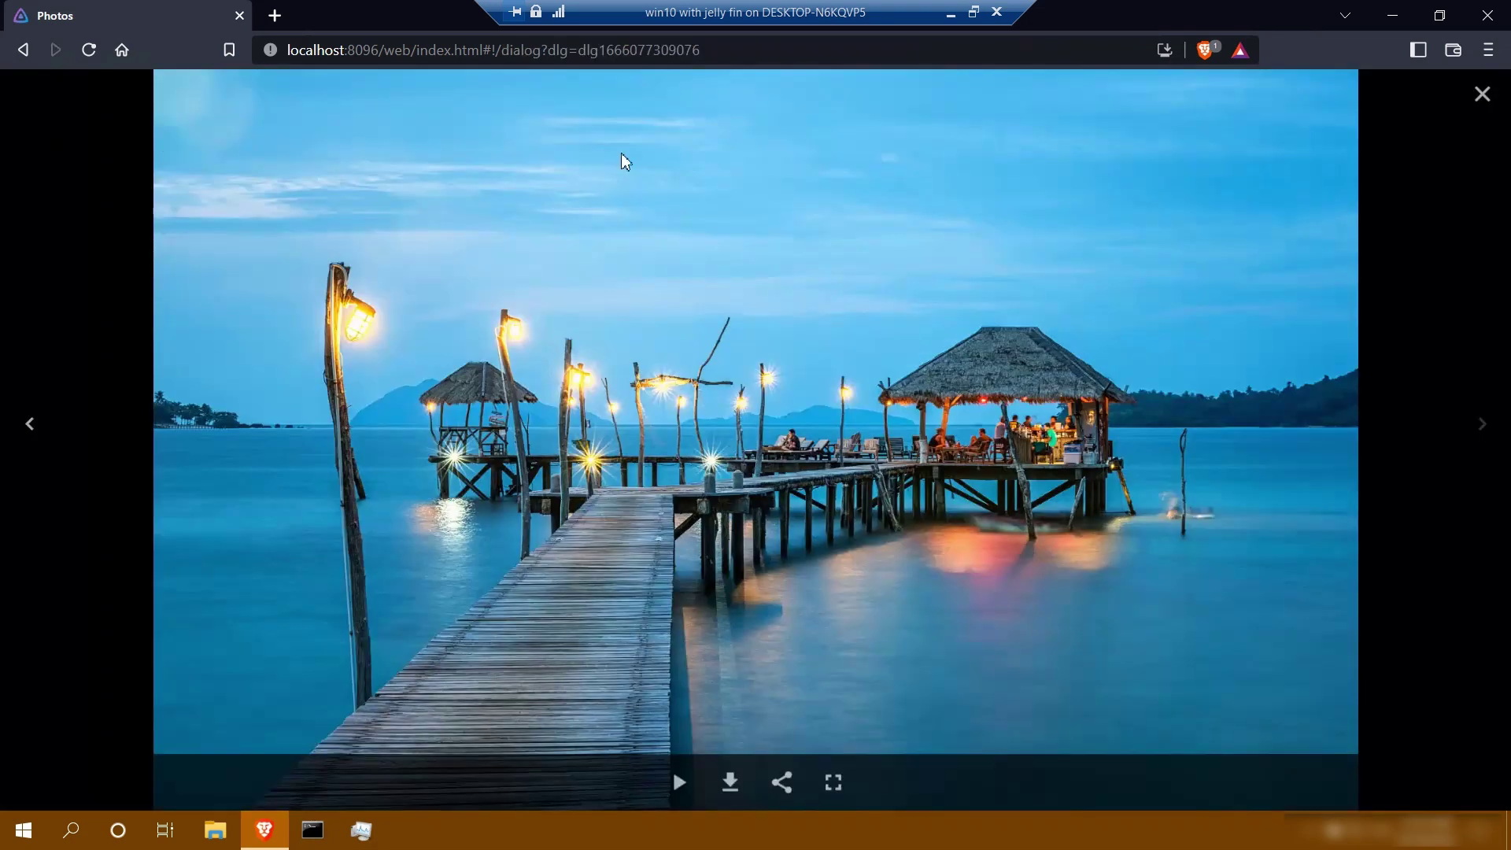
left_click(1483, 94)
left_click(83, 101)
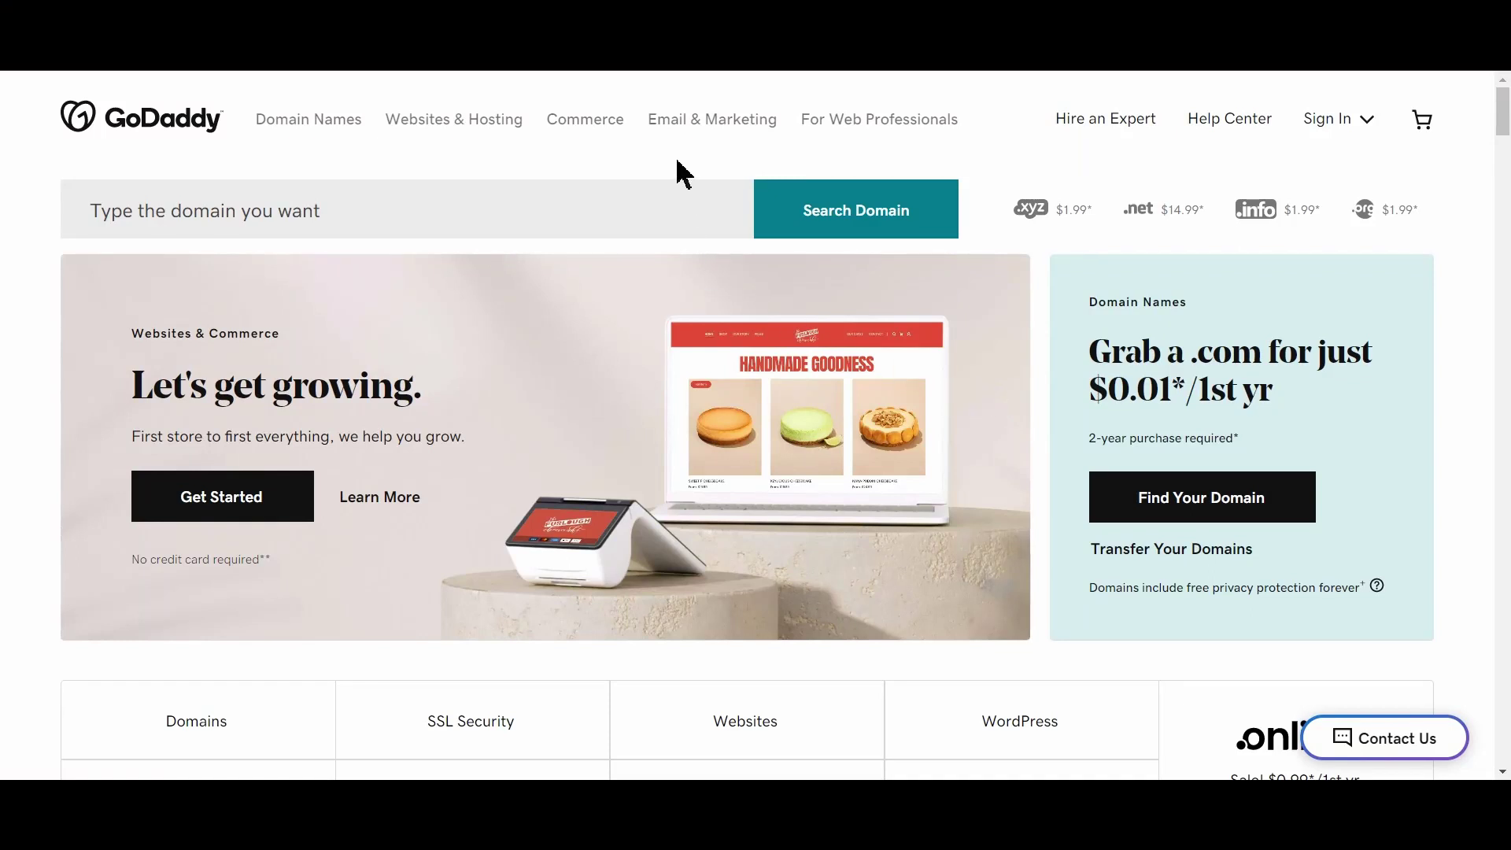
Search GoDaddy for the domain name 'timetogetanewdomainname'
left_click(622, 214)
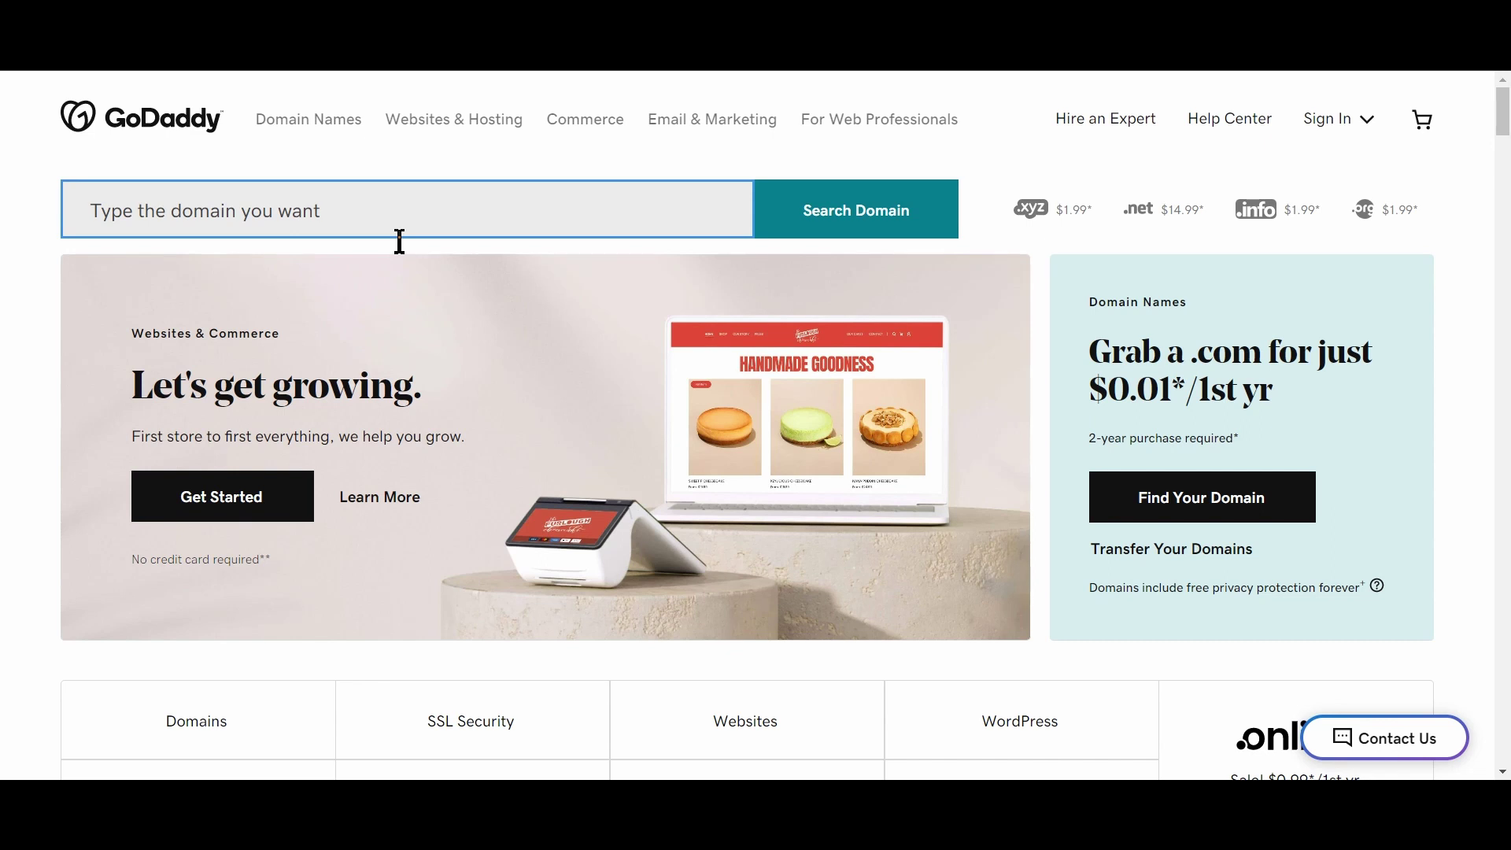
type("timetogeta")
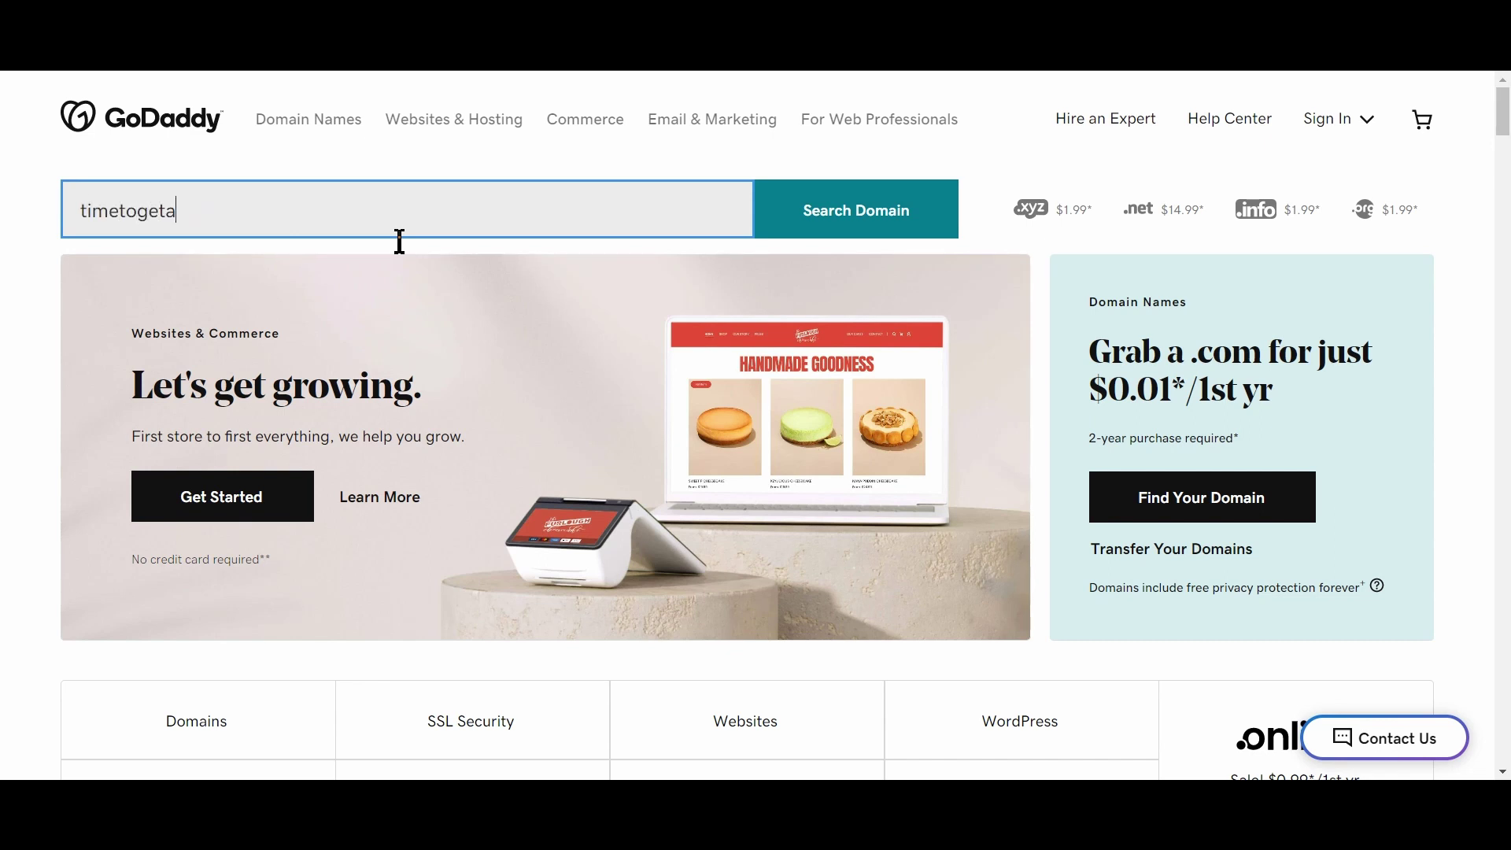
type("newdomainanme")
left_click(862, 226)
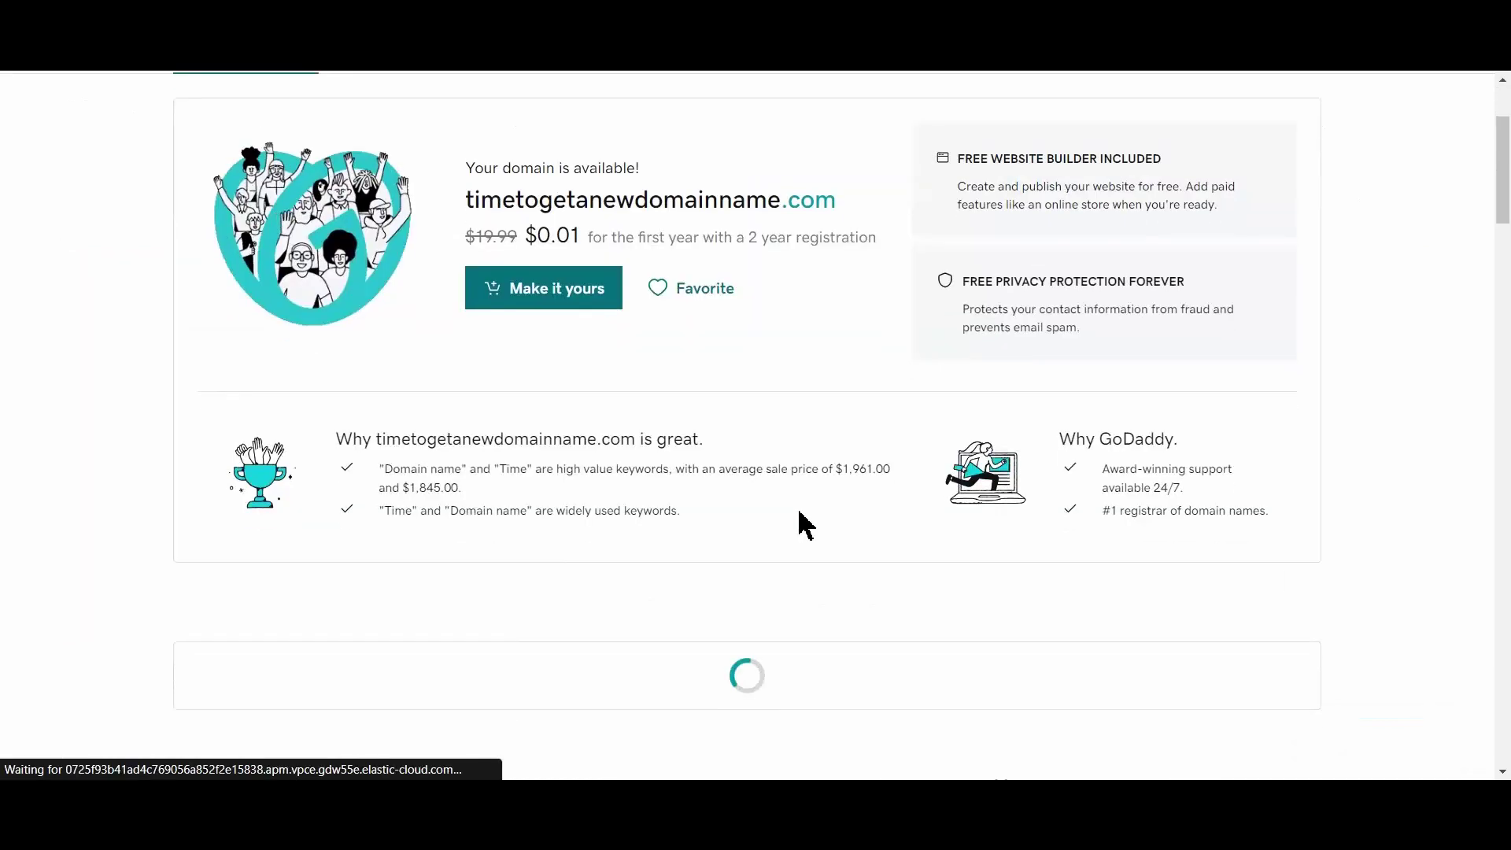
scroll(814, 536, "down", 6)
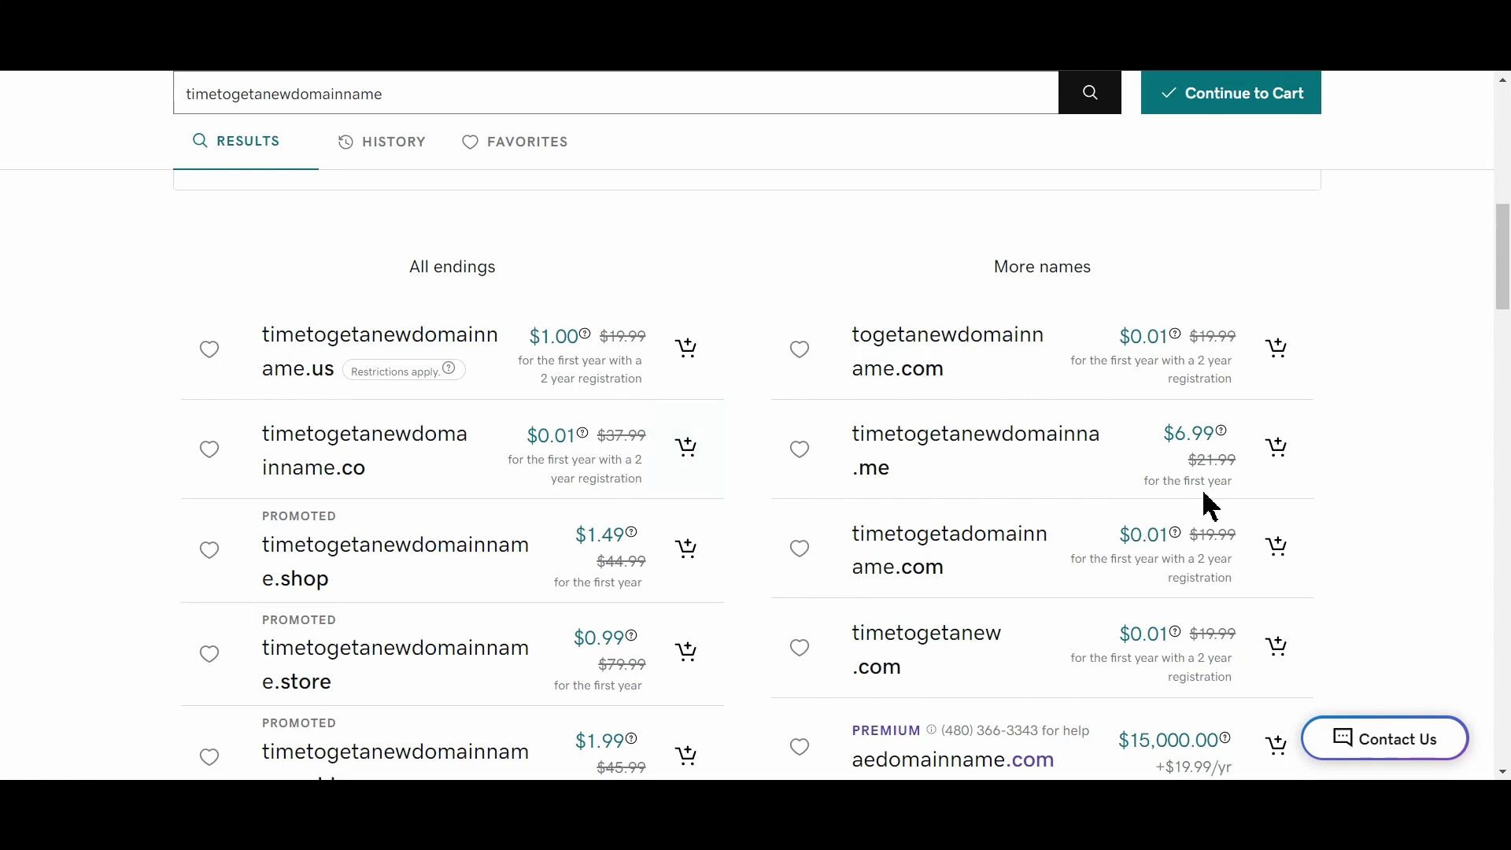
scroll(1210, 506, "down", 1)
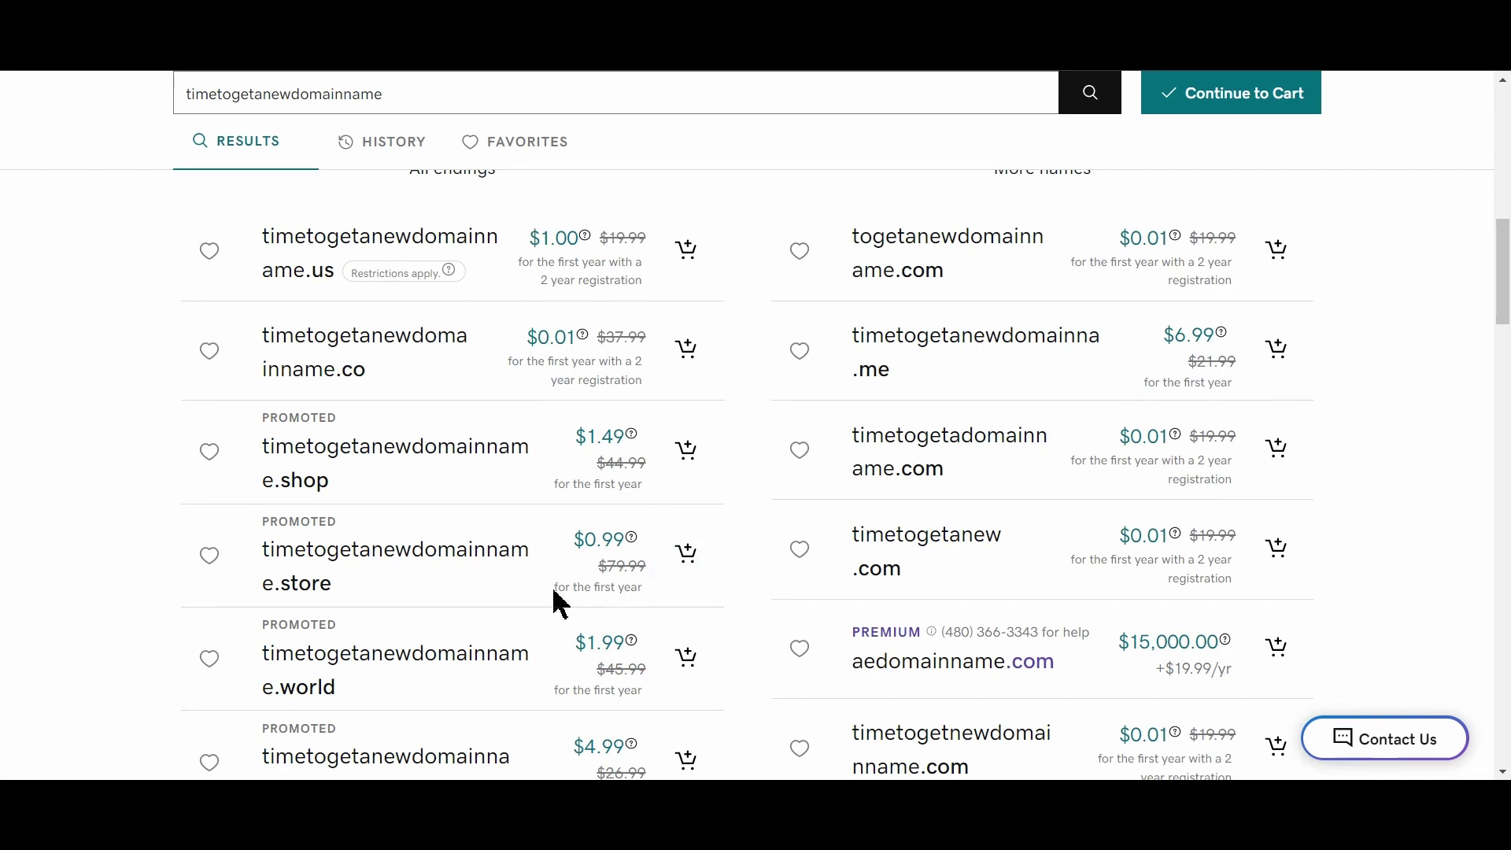
Compare the .store ($0.99) and .com prices, then add timetogetanewdomainname.store to the cart
left_click_drag(554, 592, 650, 590)
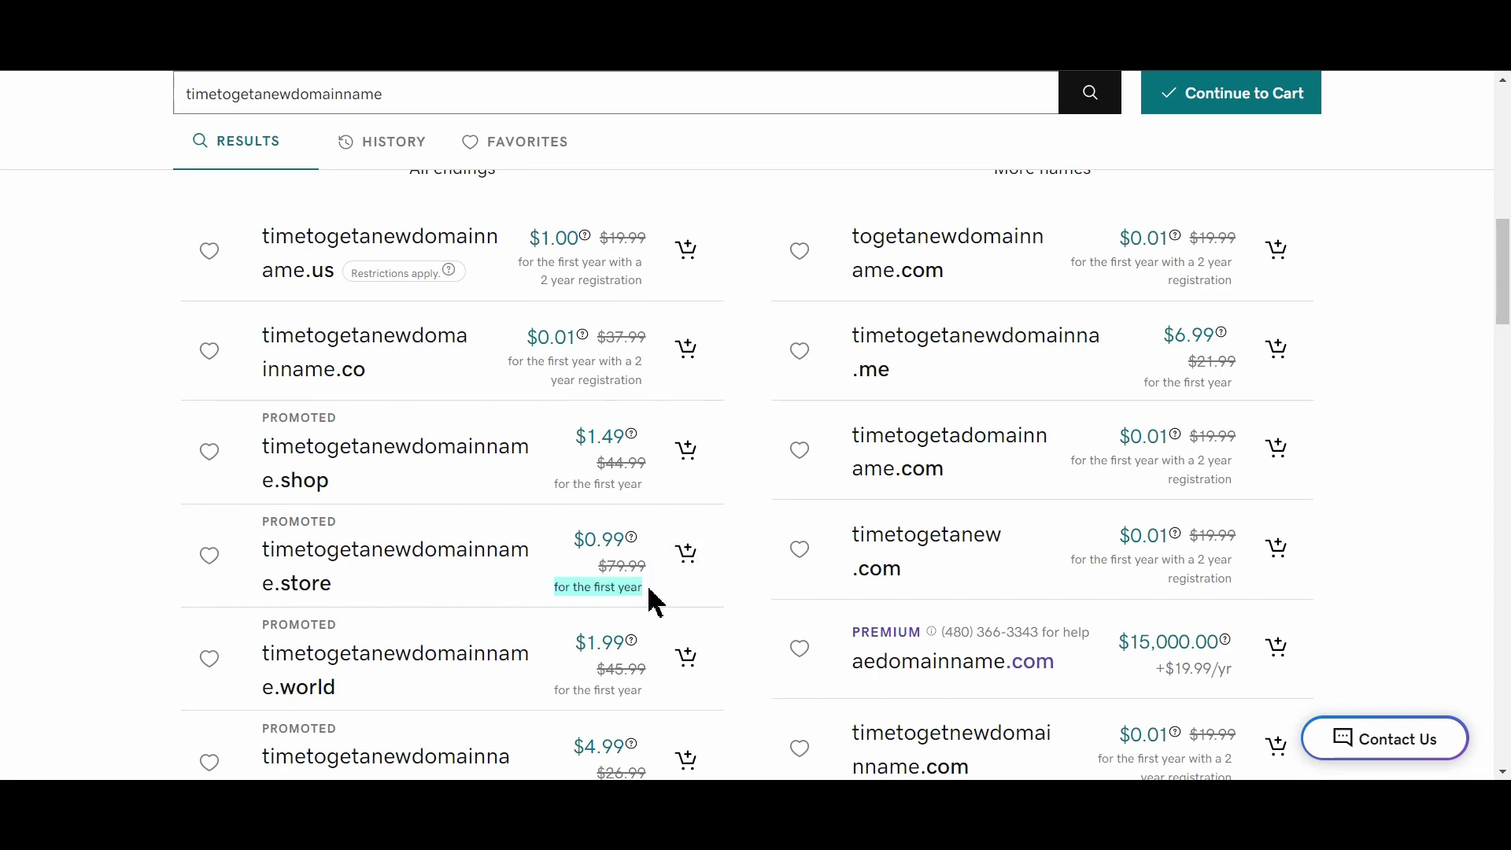
scroll(655, 603, "down", 1)
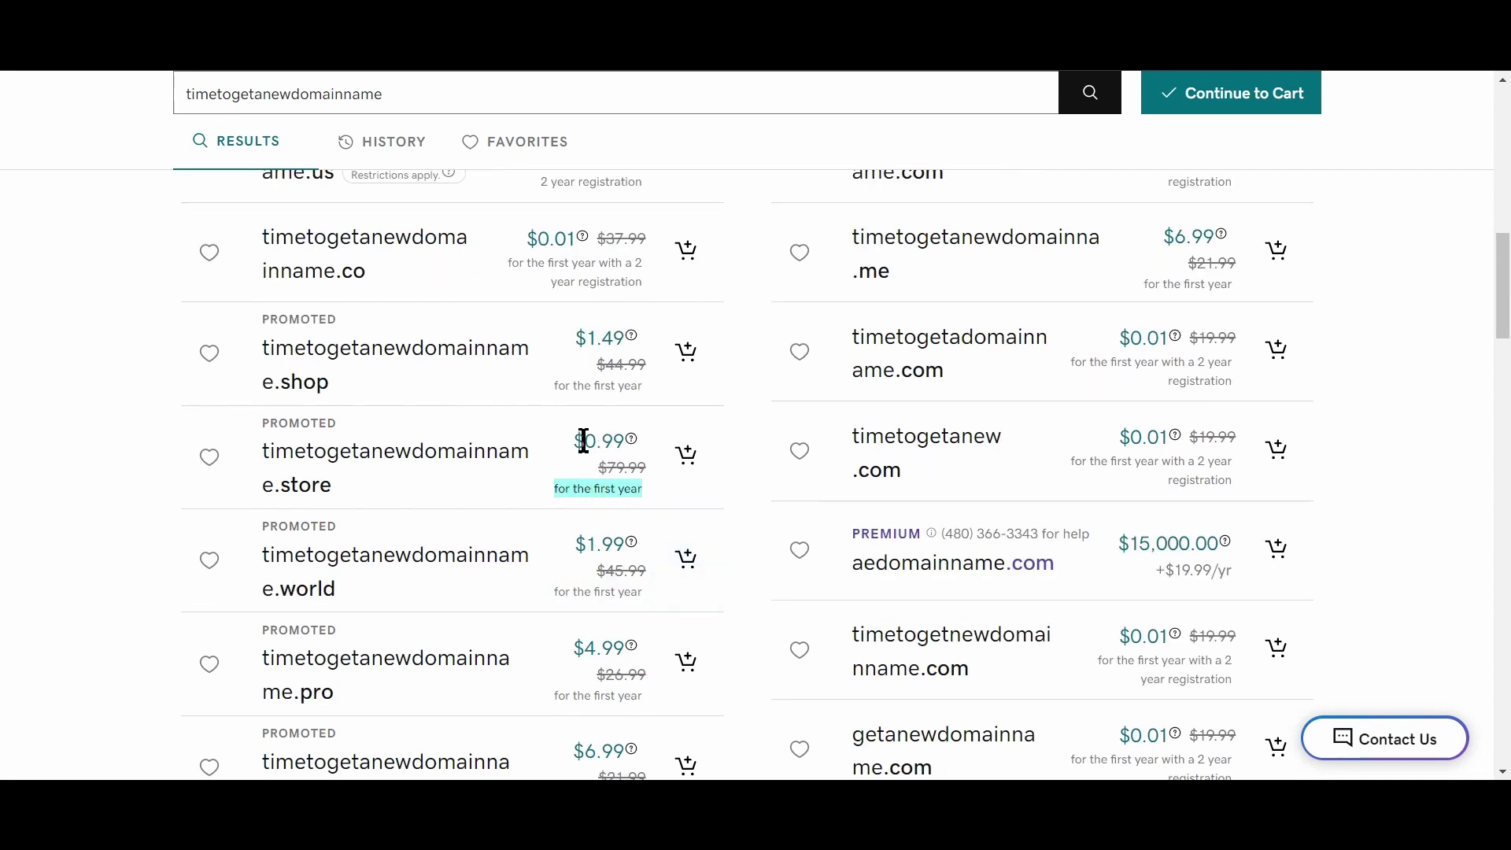
left_click(579, 440)
left_click_drag(573, 441, 624, 442)
left_click_drag(554, 489, 639, 488)
scroll(1153, 606, "down", 2)
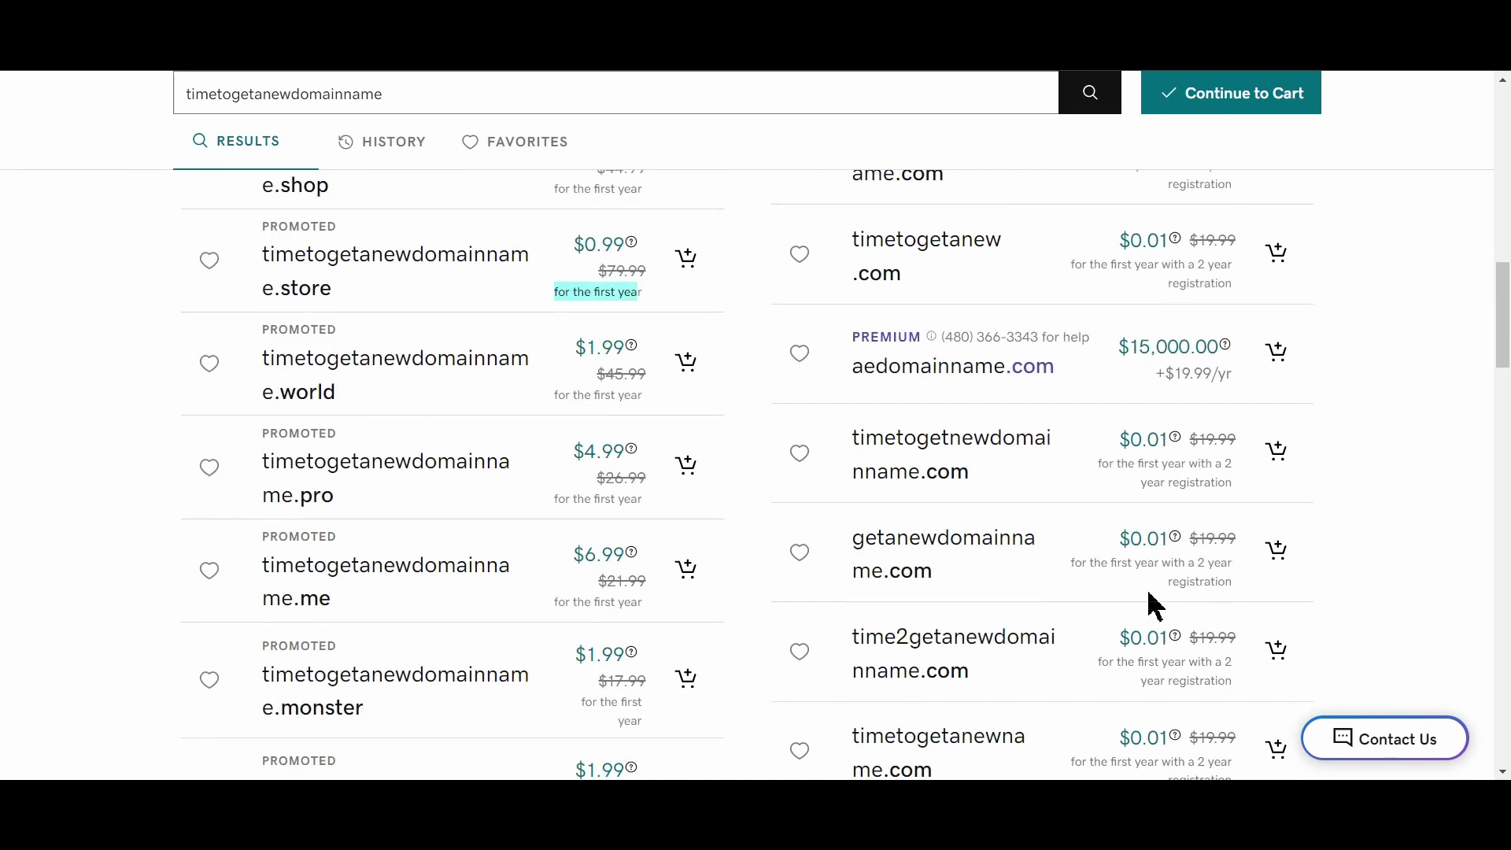
scroll(701, 624, "down", 6)
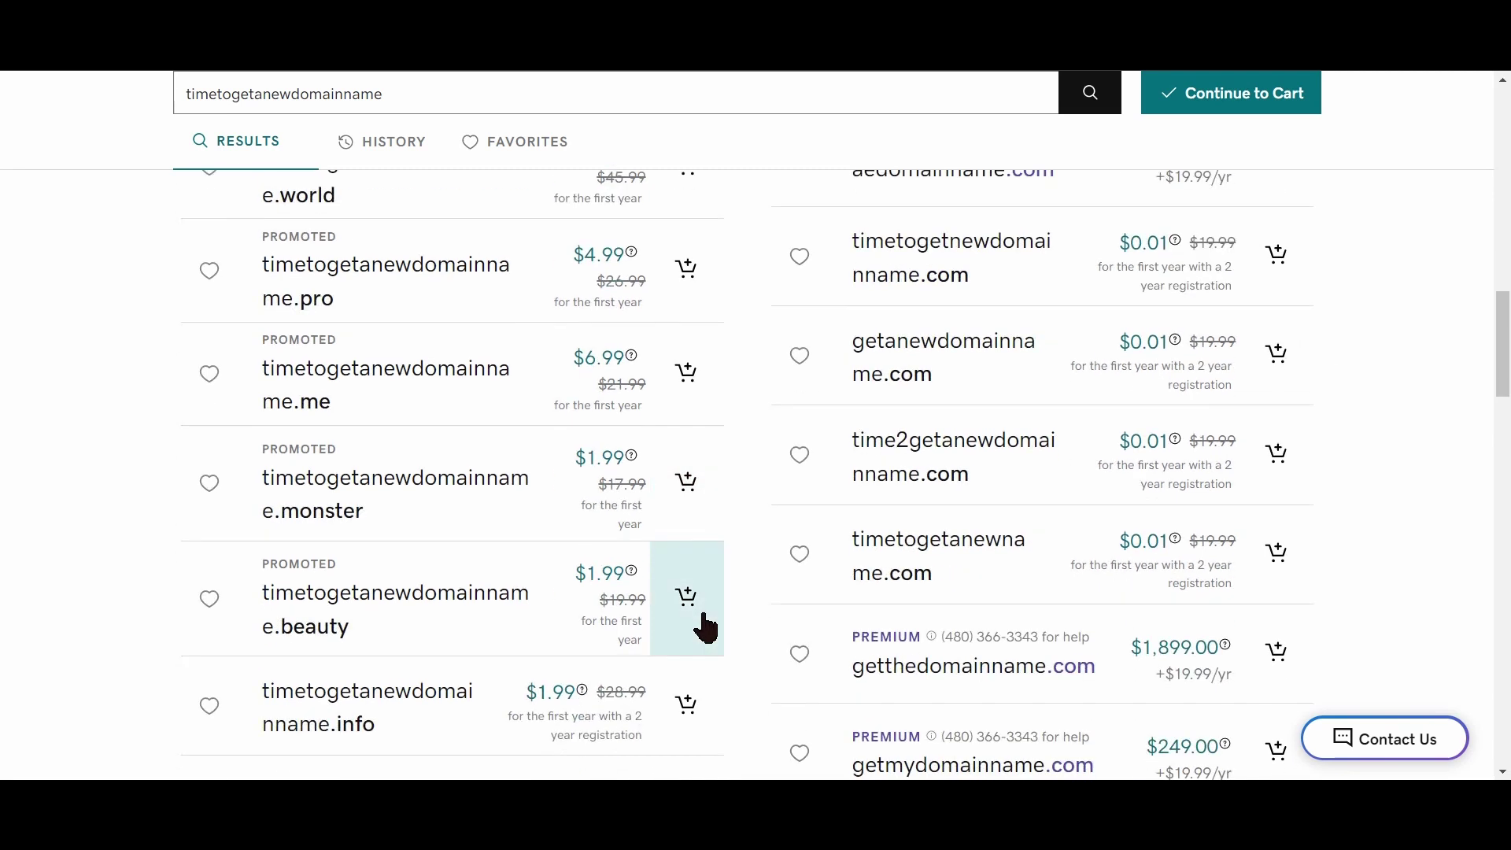
scroll(705, 621, "up", 6)
scroll(681, 551, "up", 1)
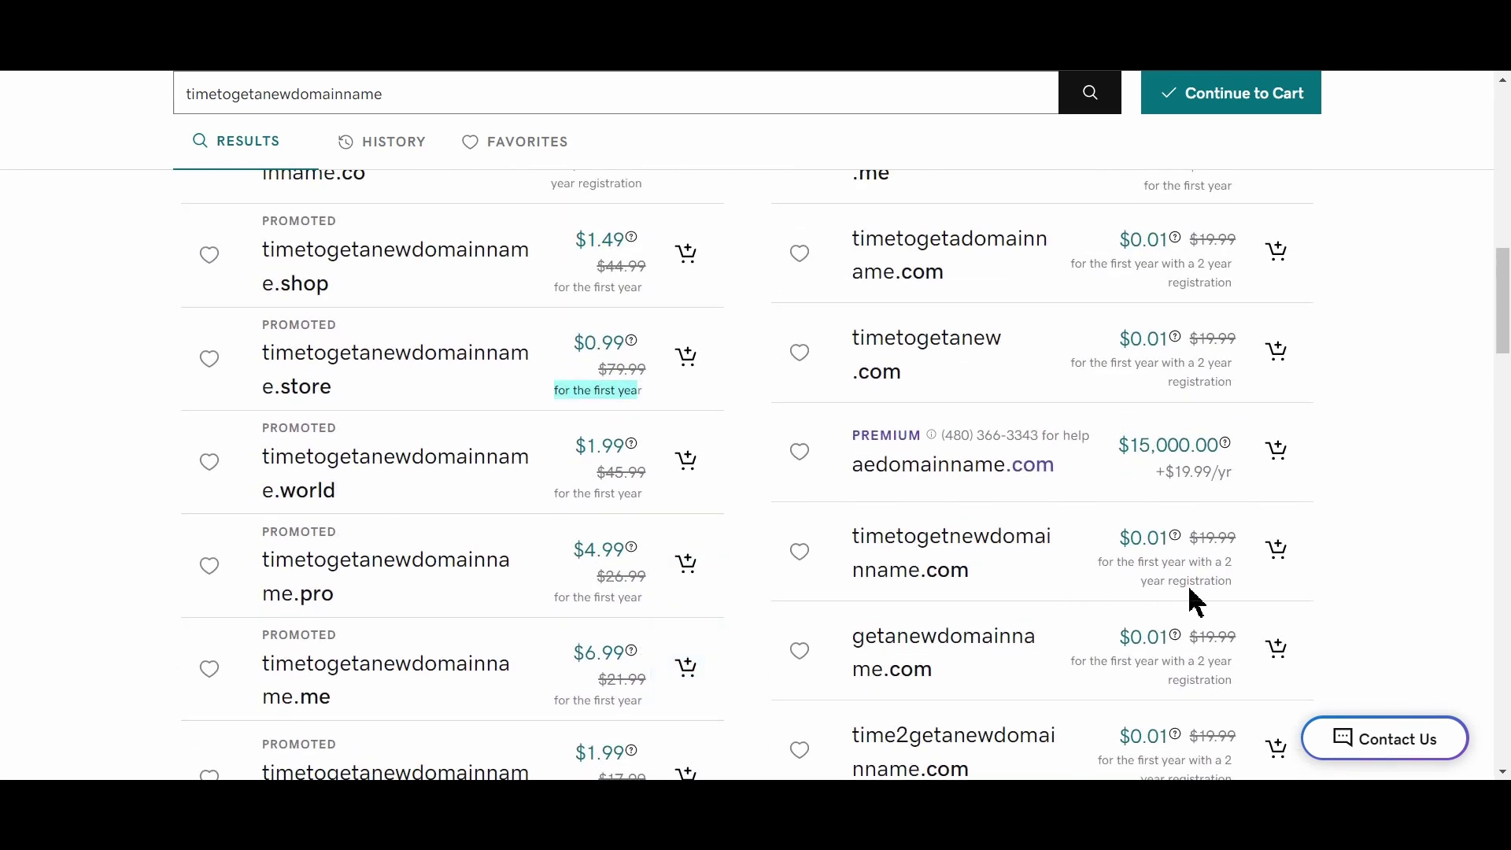
left_click_drag(1123, 541, 1168, 545)
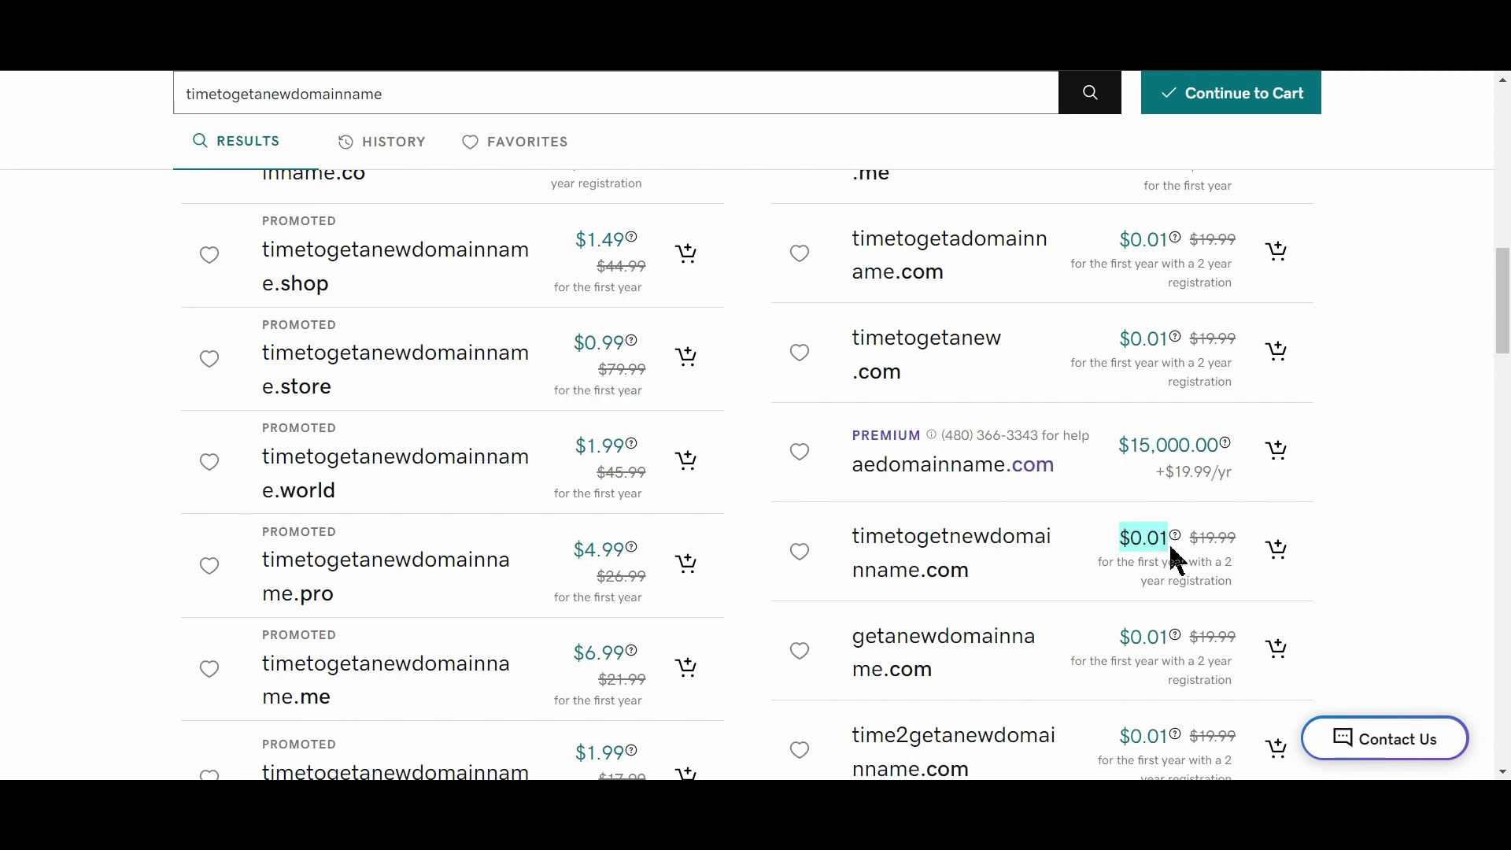
scroll(631, 466, "up", 1)
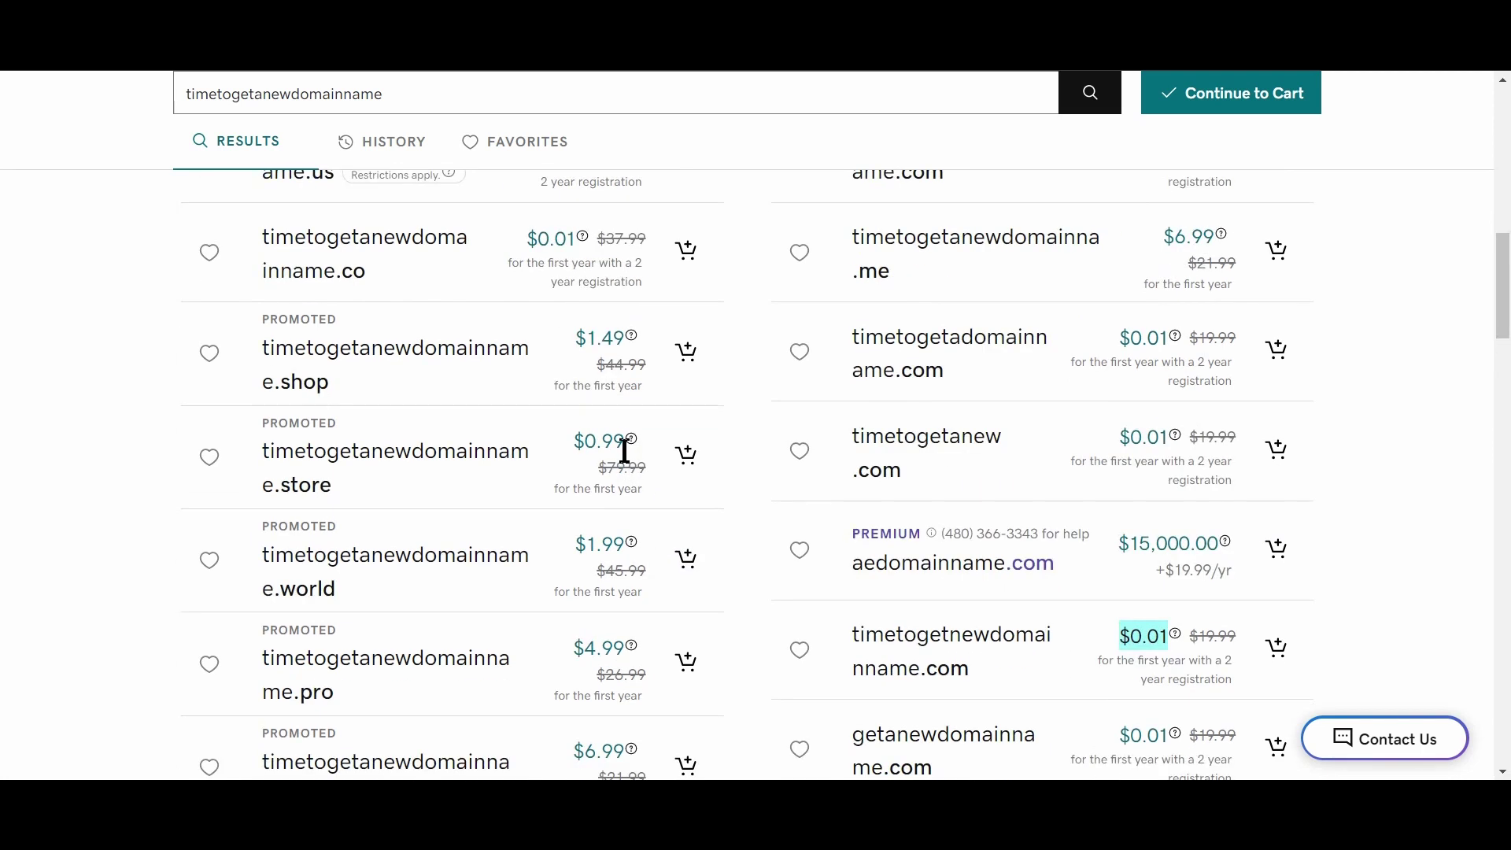
left_click_drag(575, 440, 625, 445)
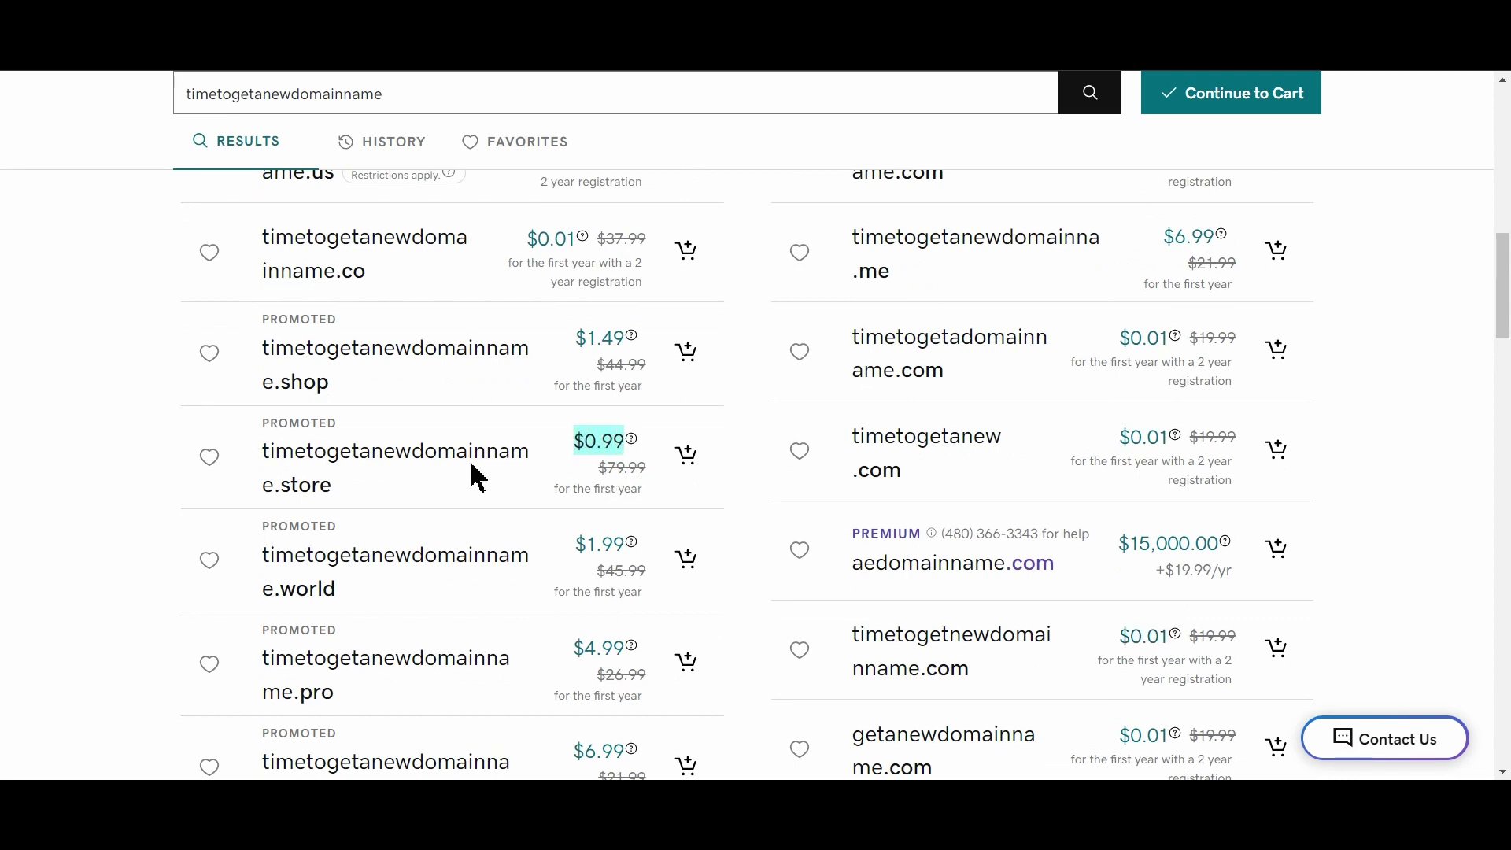
left_click(687, 457)
Activate the selected domain and choose to sign in later
scroll(813, 543, "up", 10)
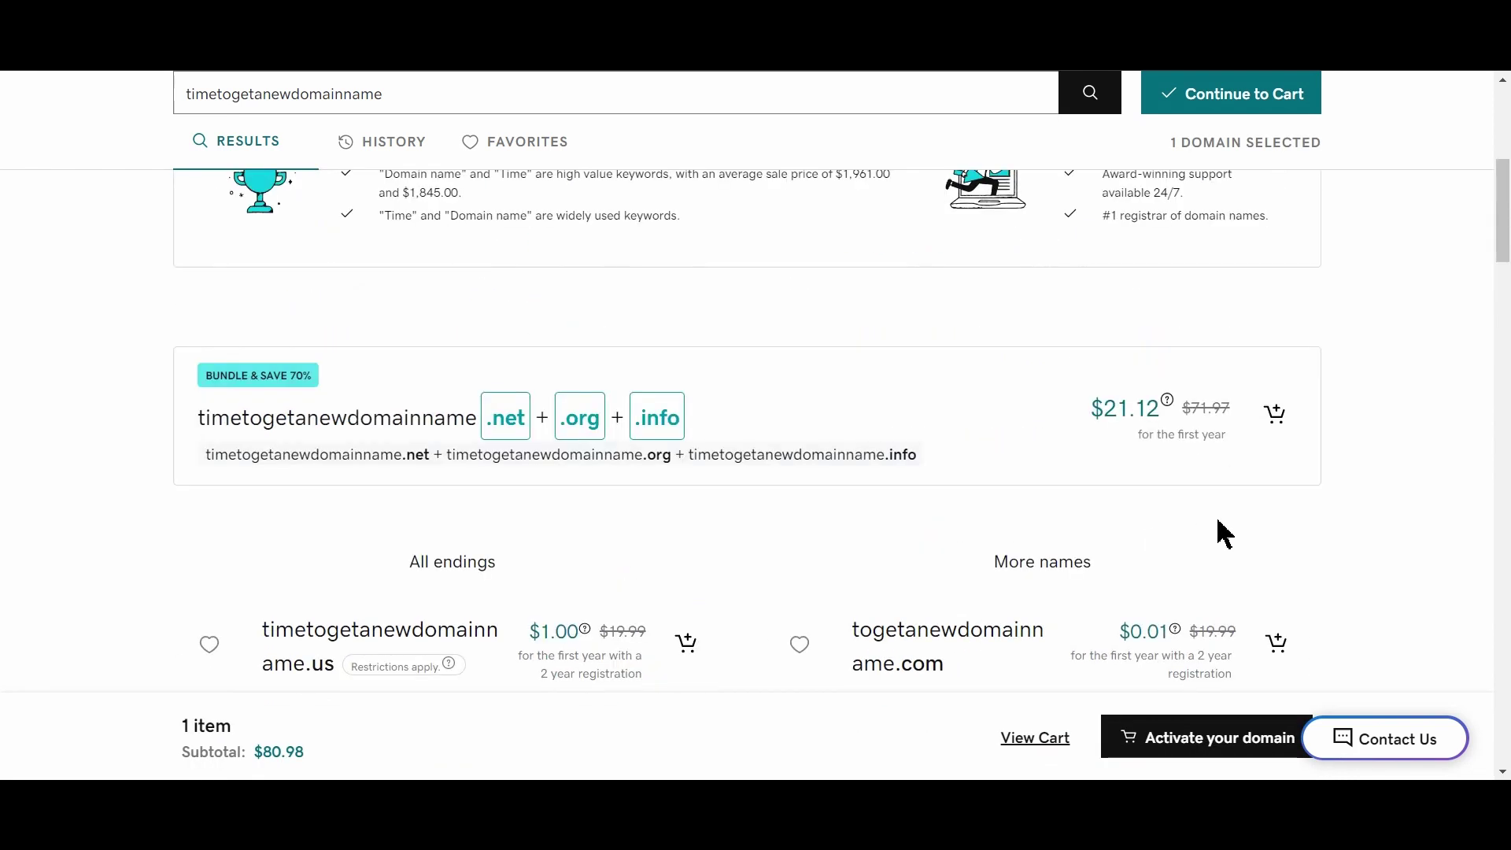
left_click(1231, 194)
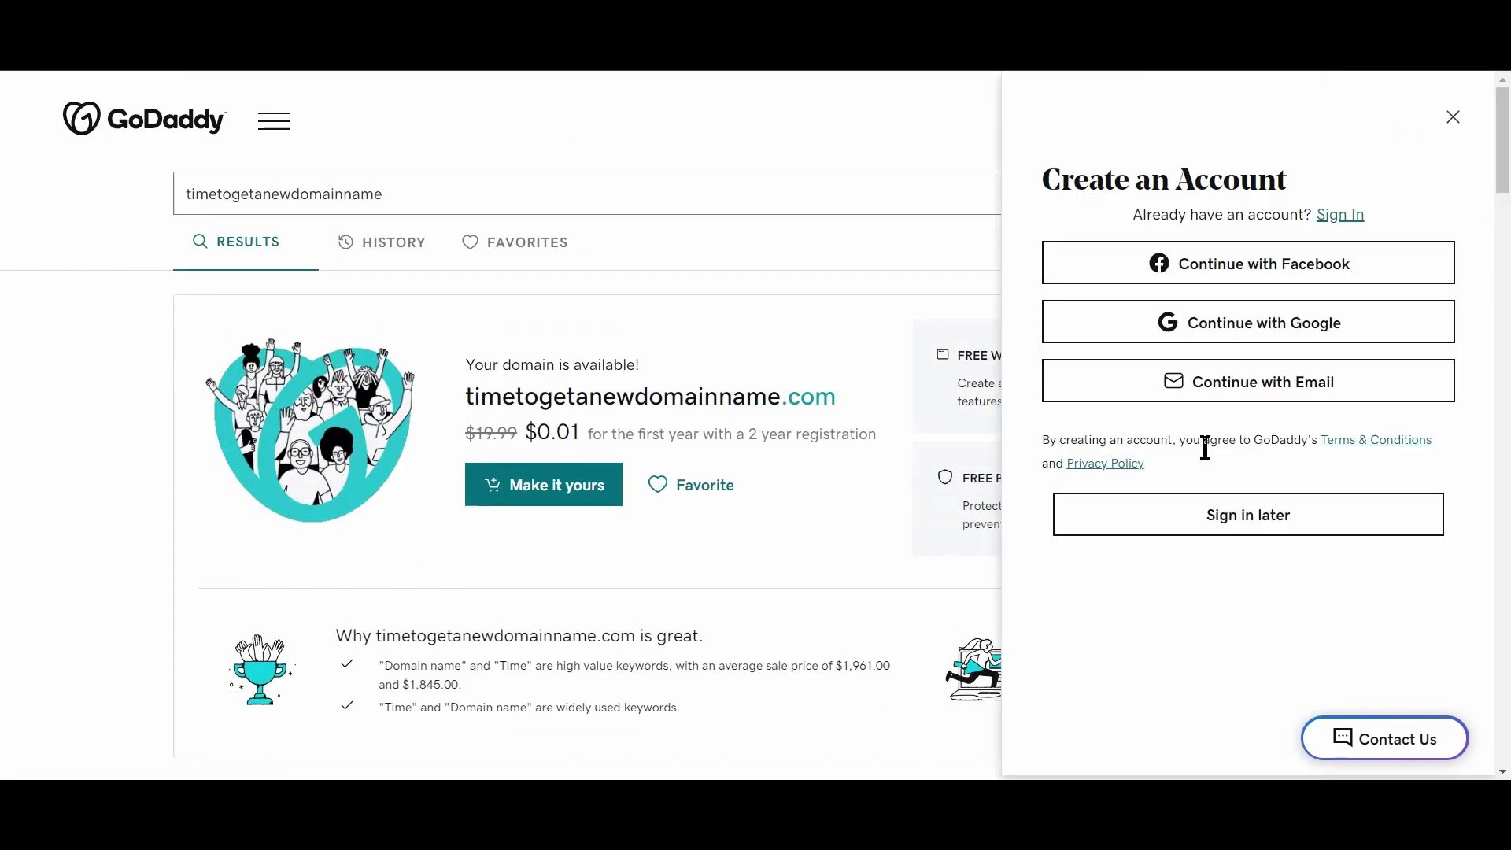
left_click(1247, 524)
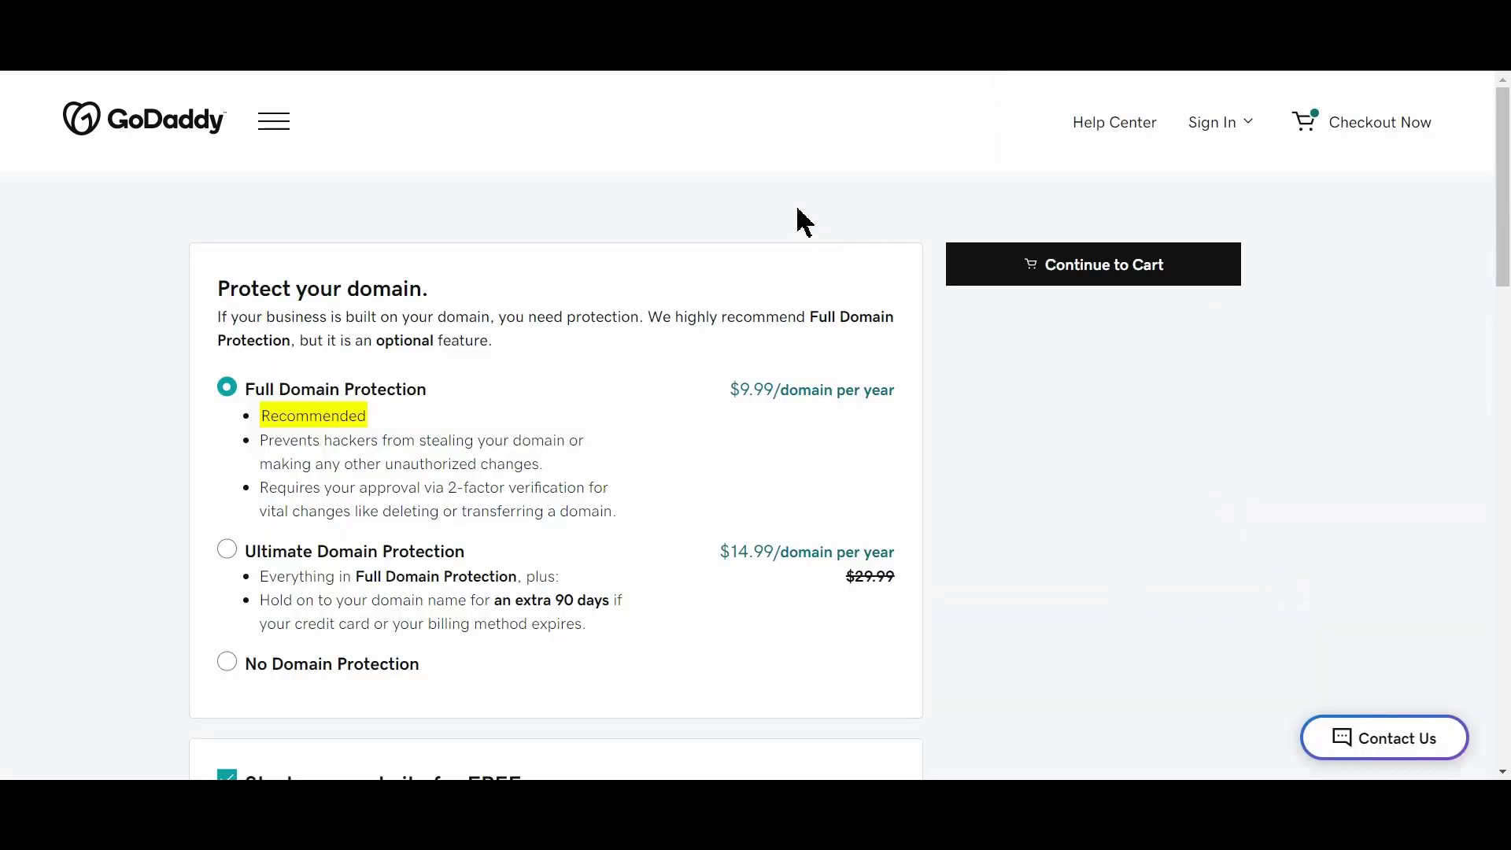
Decline domain protection, the website builder and the email plan, then continue to the cart
scroll(617, 351, "down", 5)
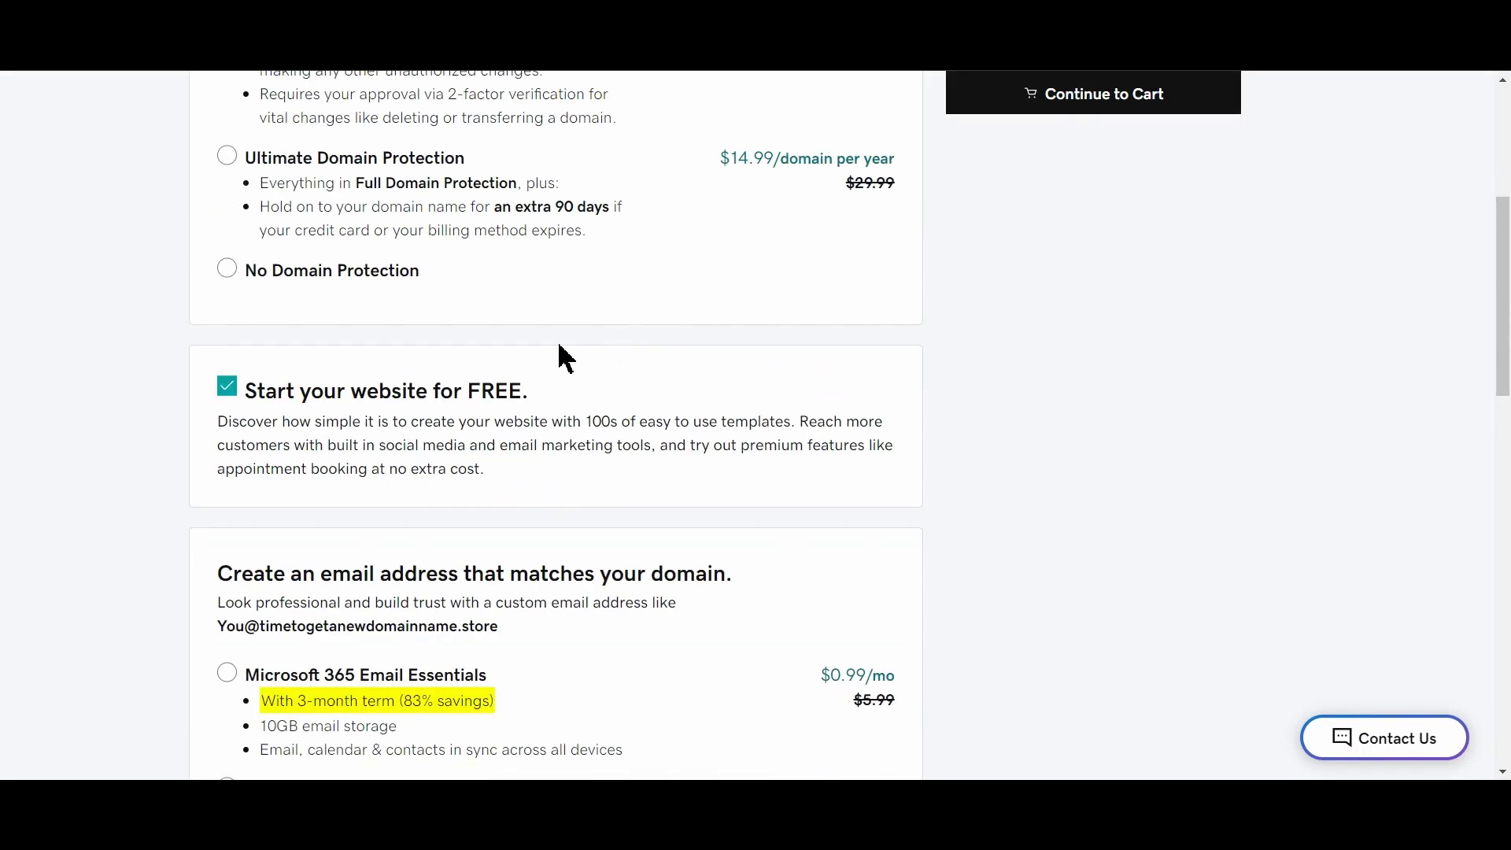
scroll(564, 357, "up", 5)
scroll(442, 428, "down", 3)
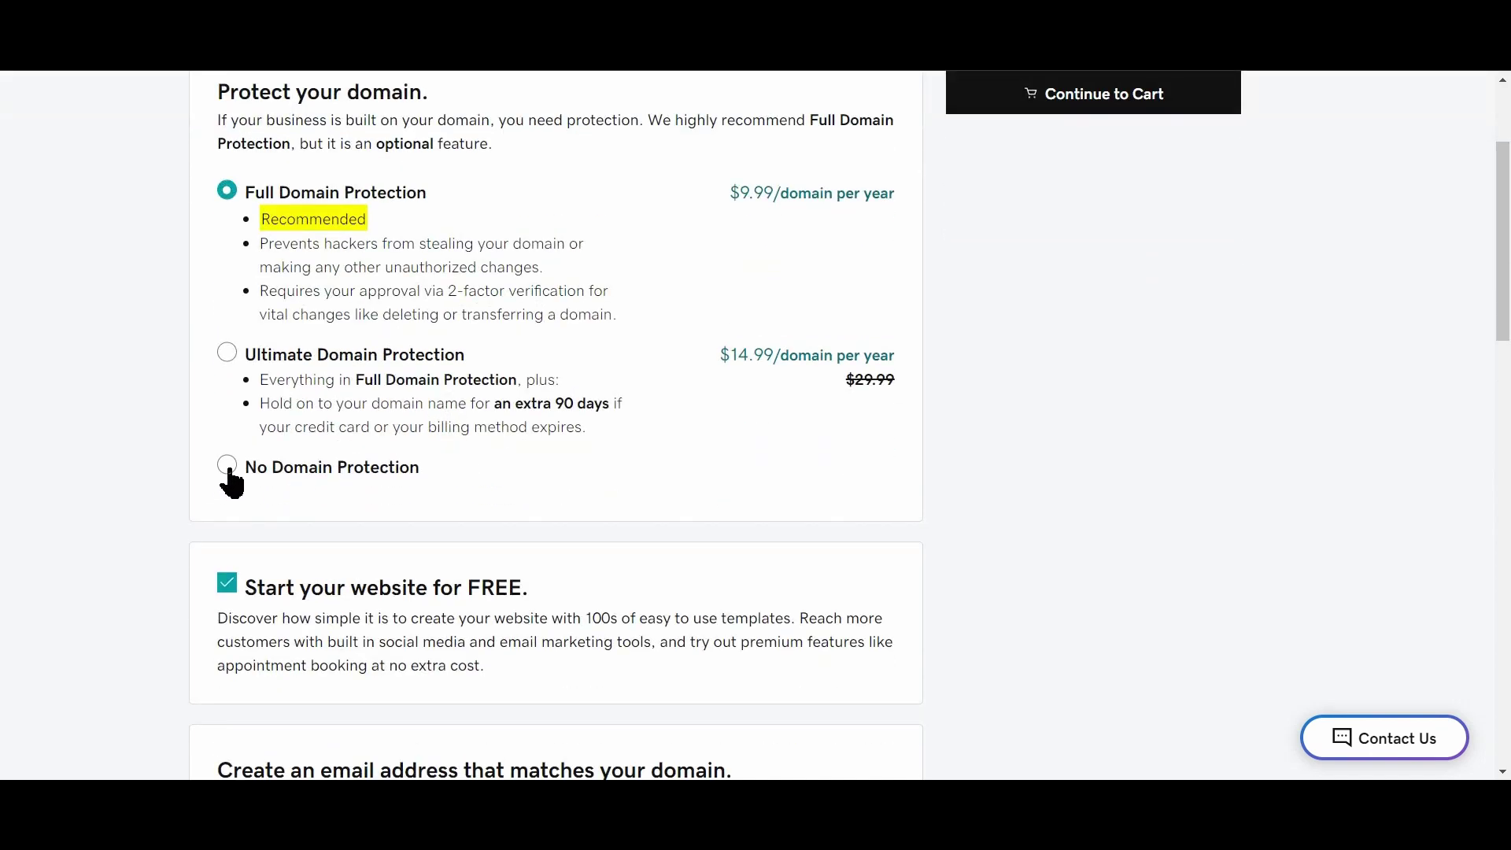
left_click(227, 469)
scroll(567, 381, "down", 3)
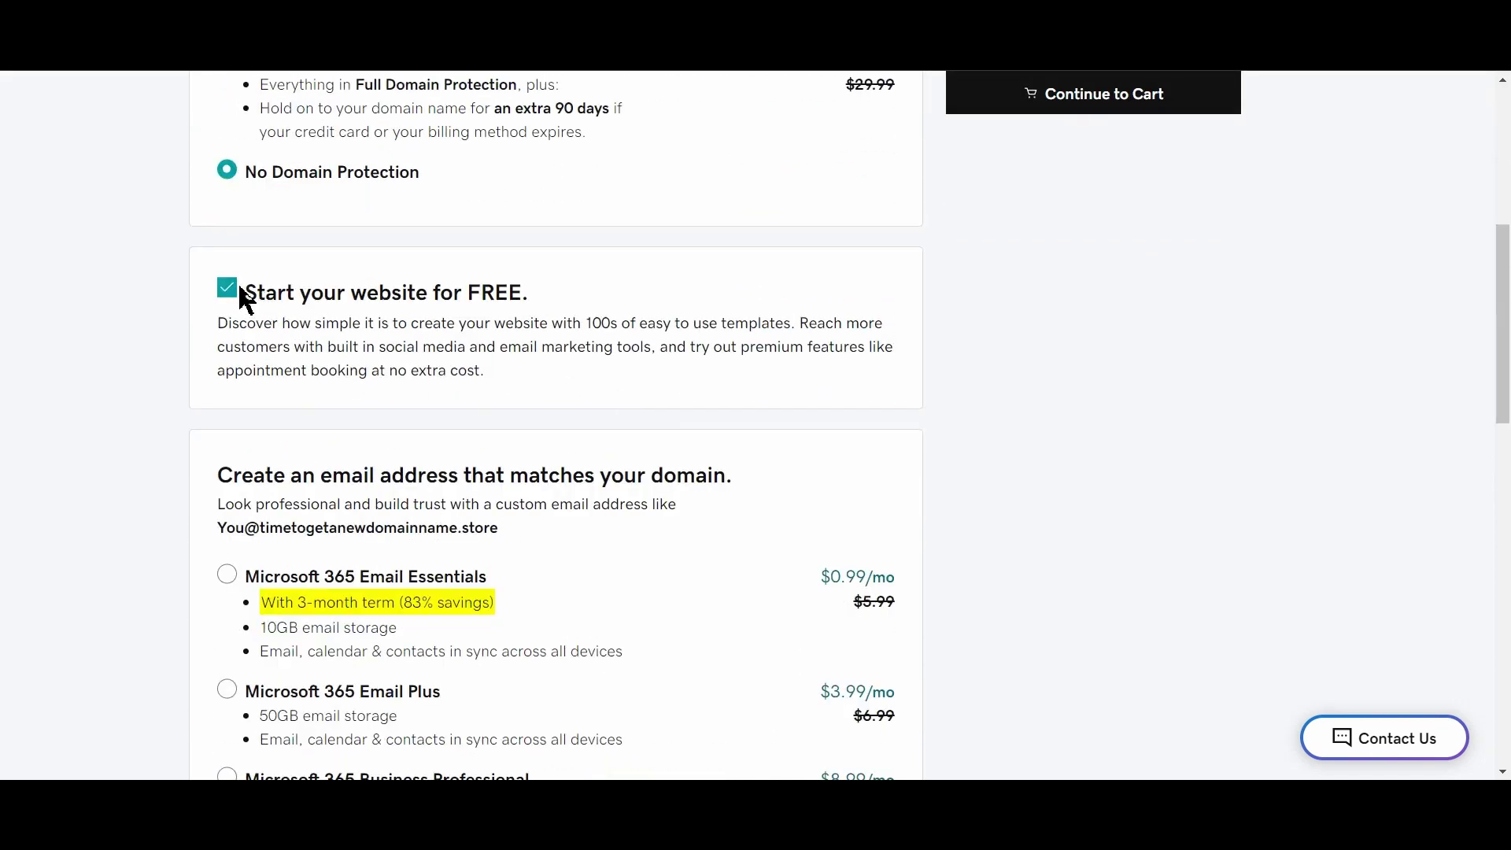
left_click(227, 288)
scroll(506, 381, "down", 5)
left_click(227, 521)
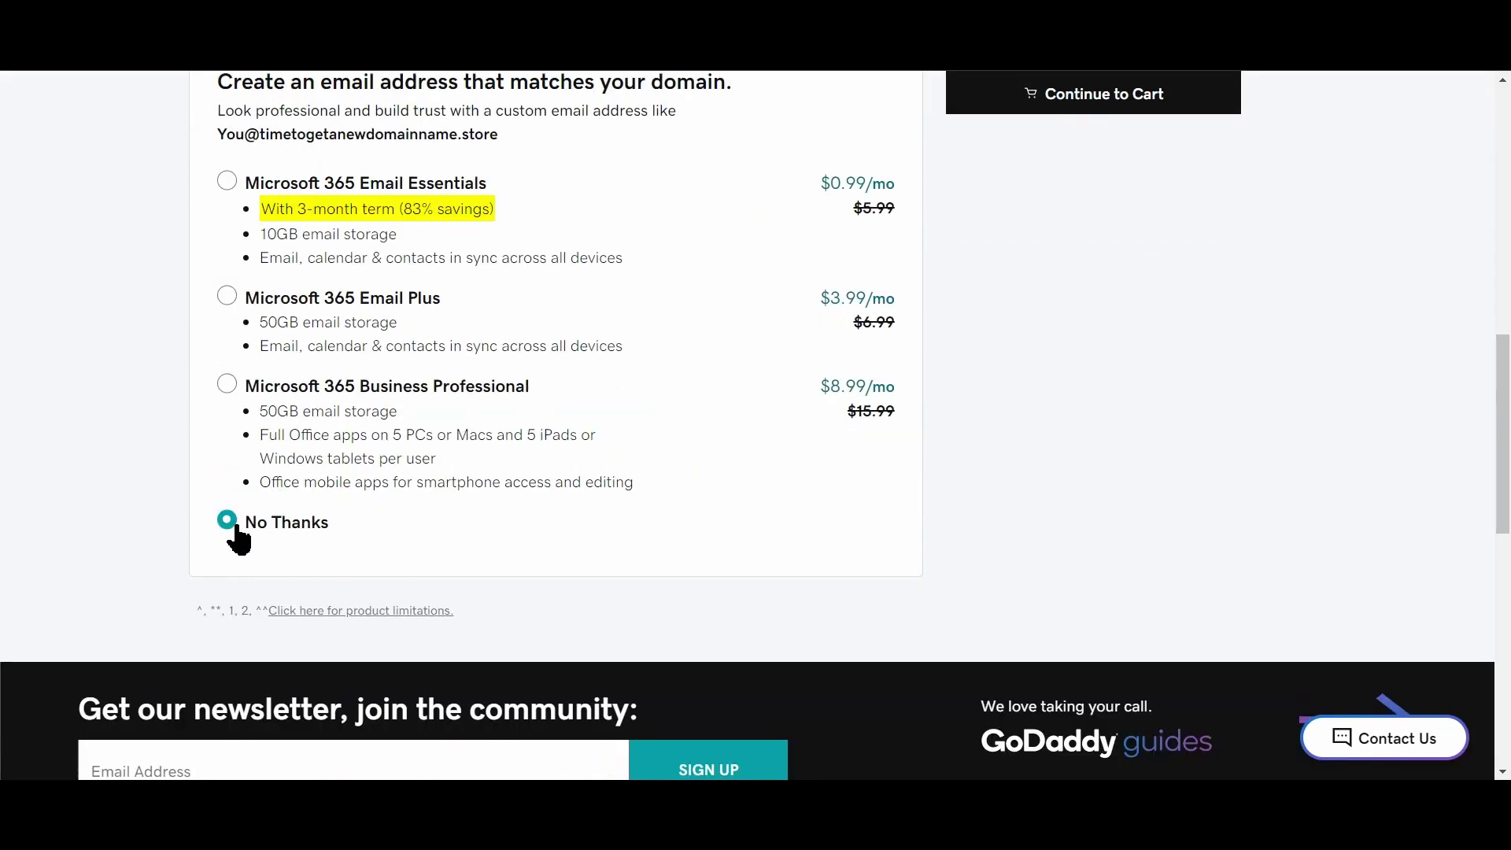
scroll(1070, 520, "up", 10)
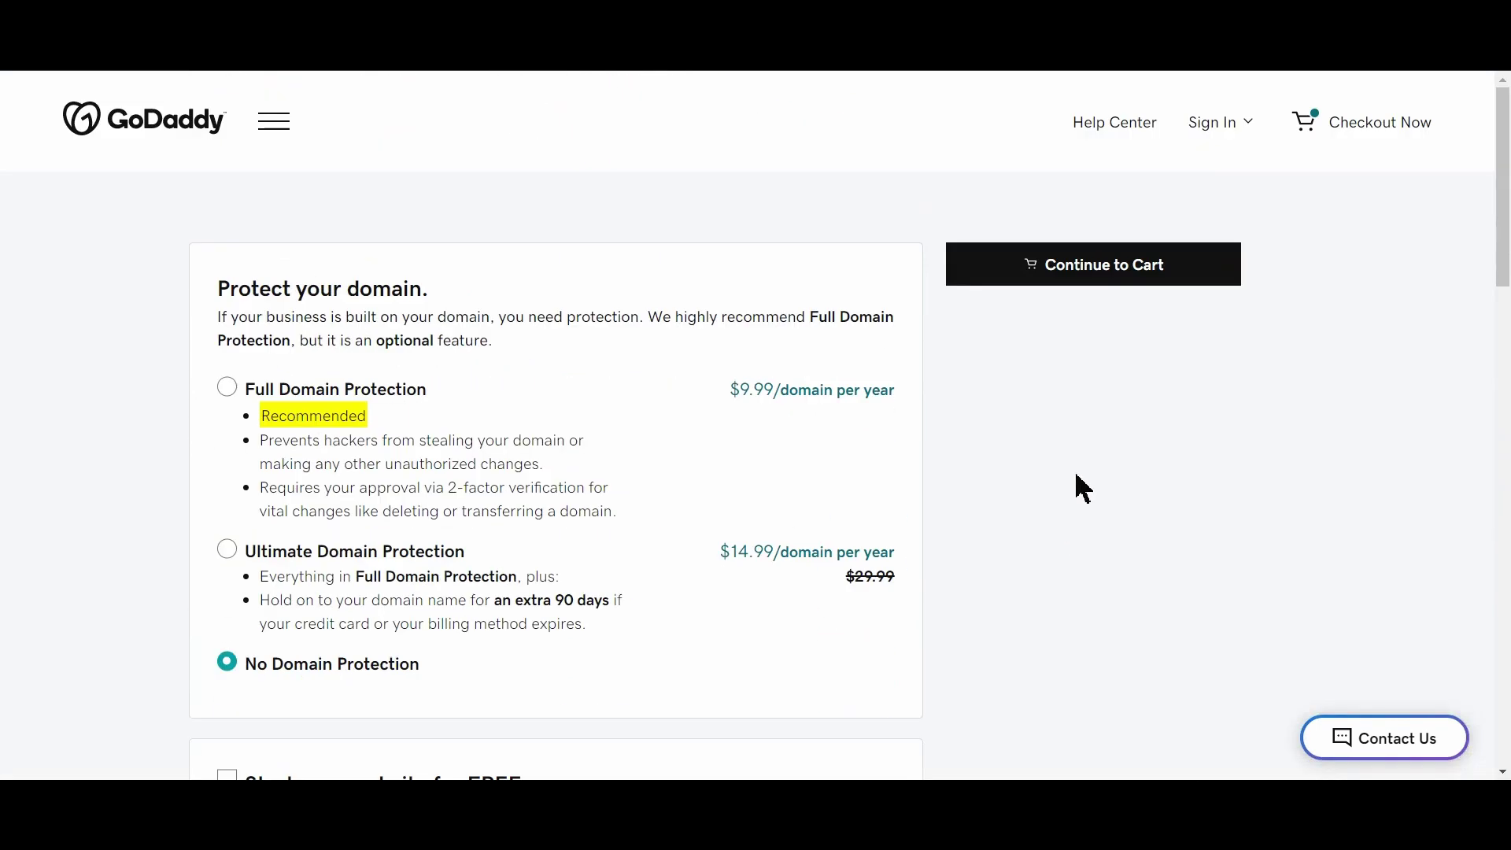
left_click(1102, 267)
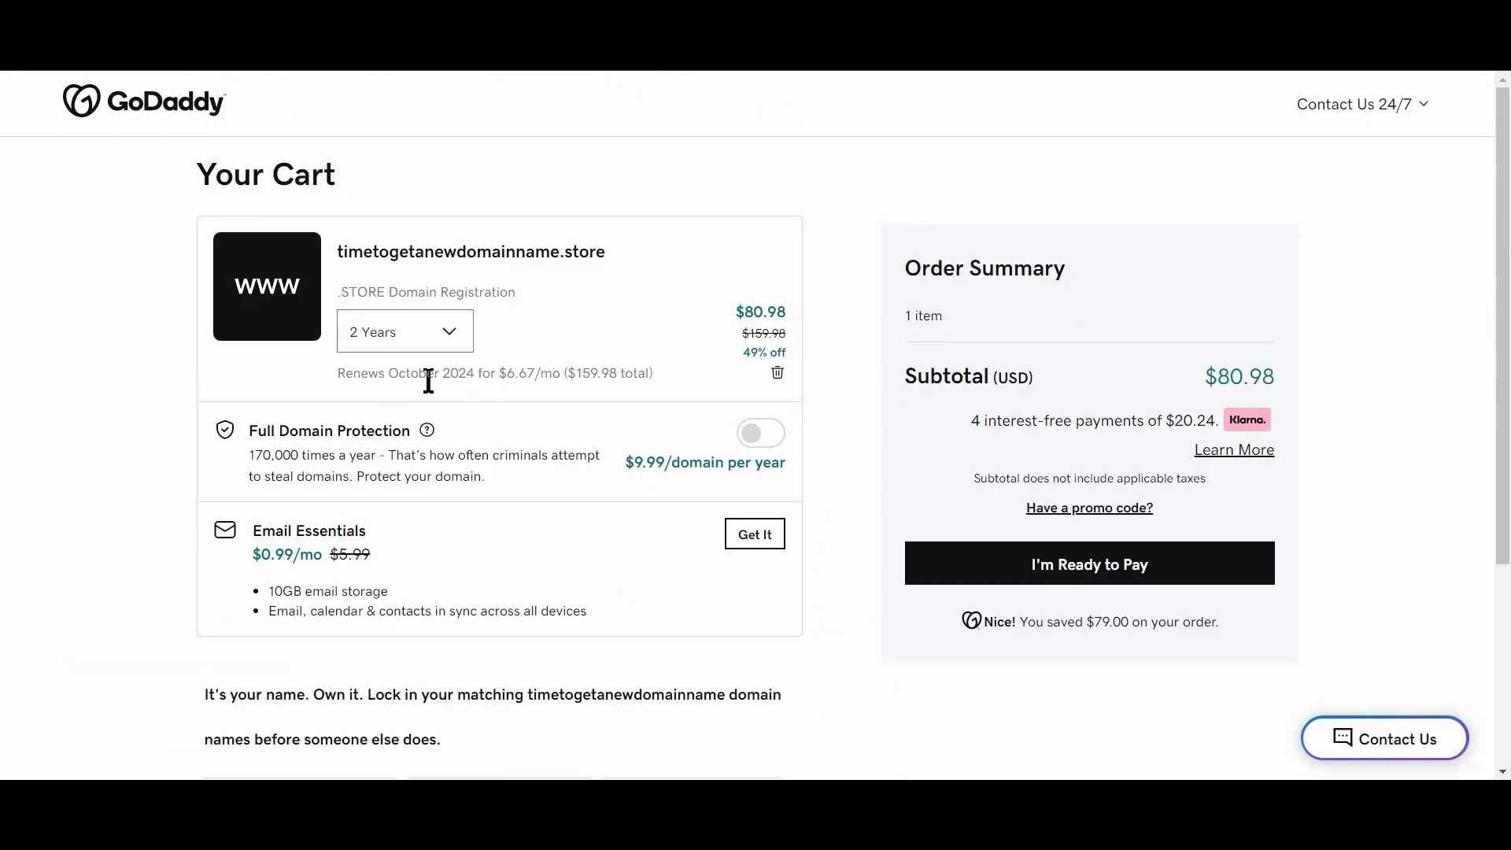
Change the .store registration to 1 Year ($0.99) and select the domain name in the cart
left_click(454, 335)
left_click(376, 373)
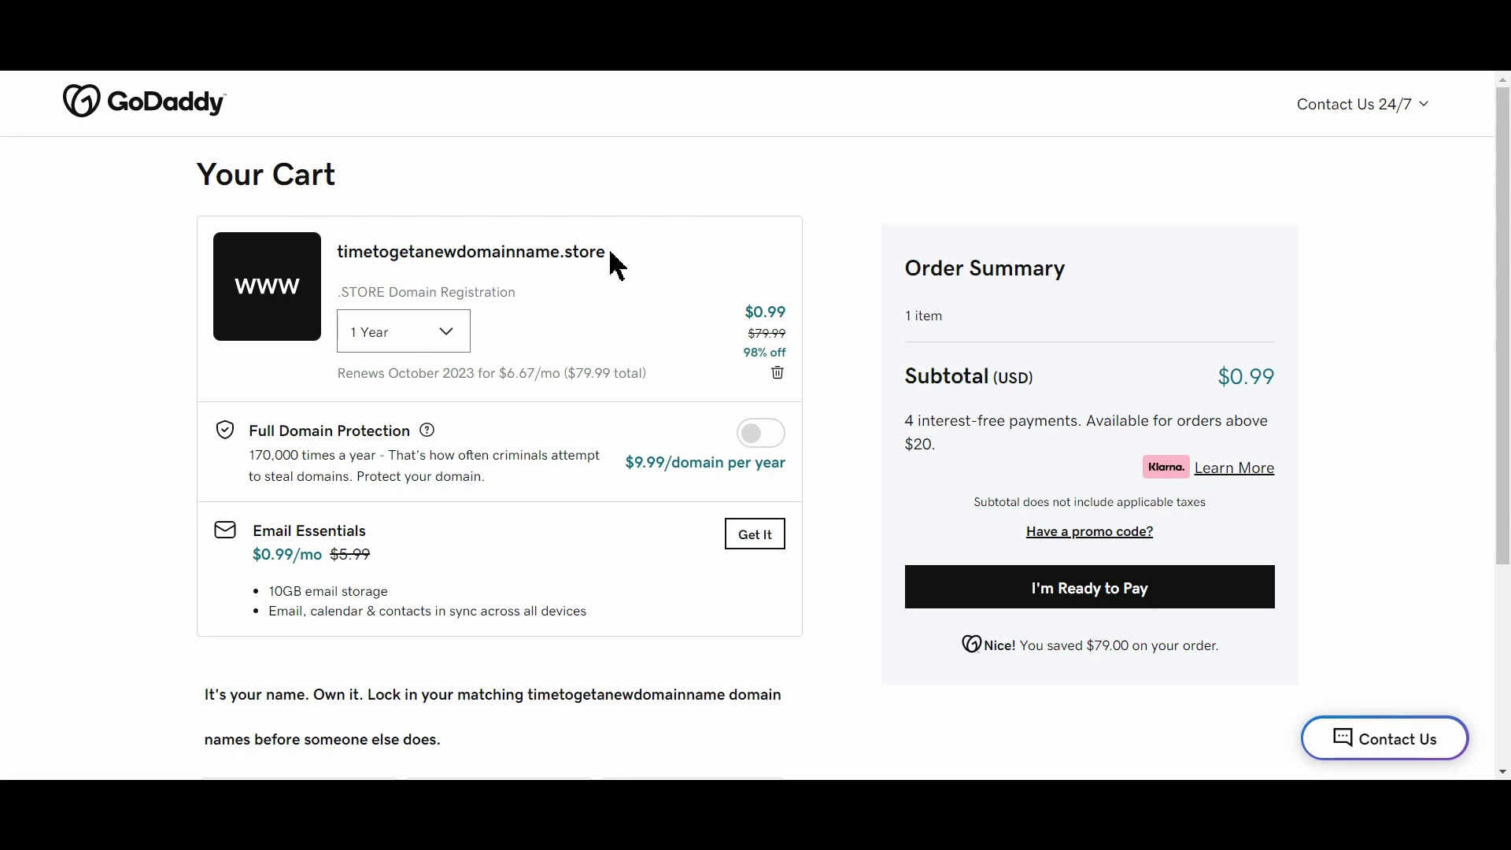
left_click_drag(611, 254, 337, 257)
left_click(389, 256)
left_click_drag(610, 263, 344, 262)
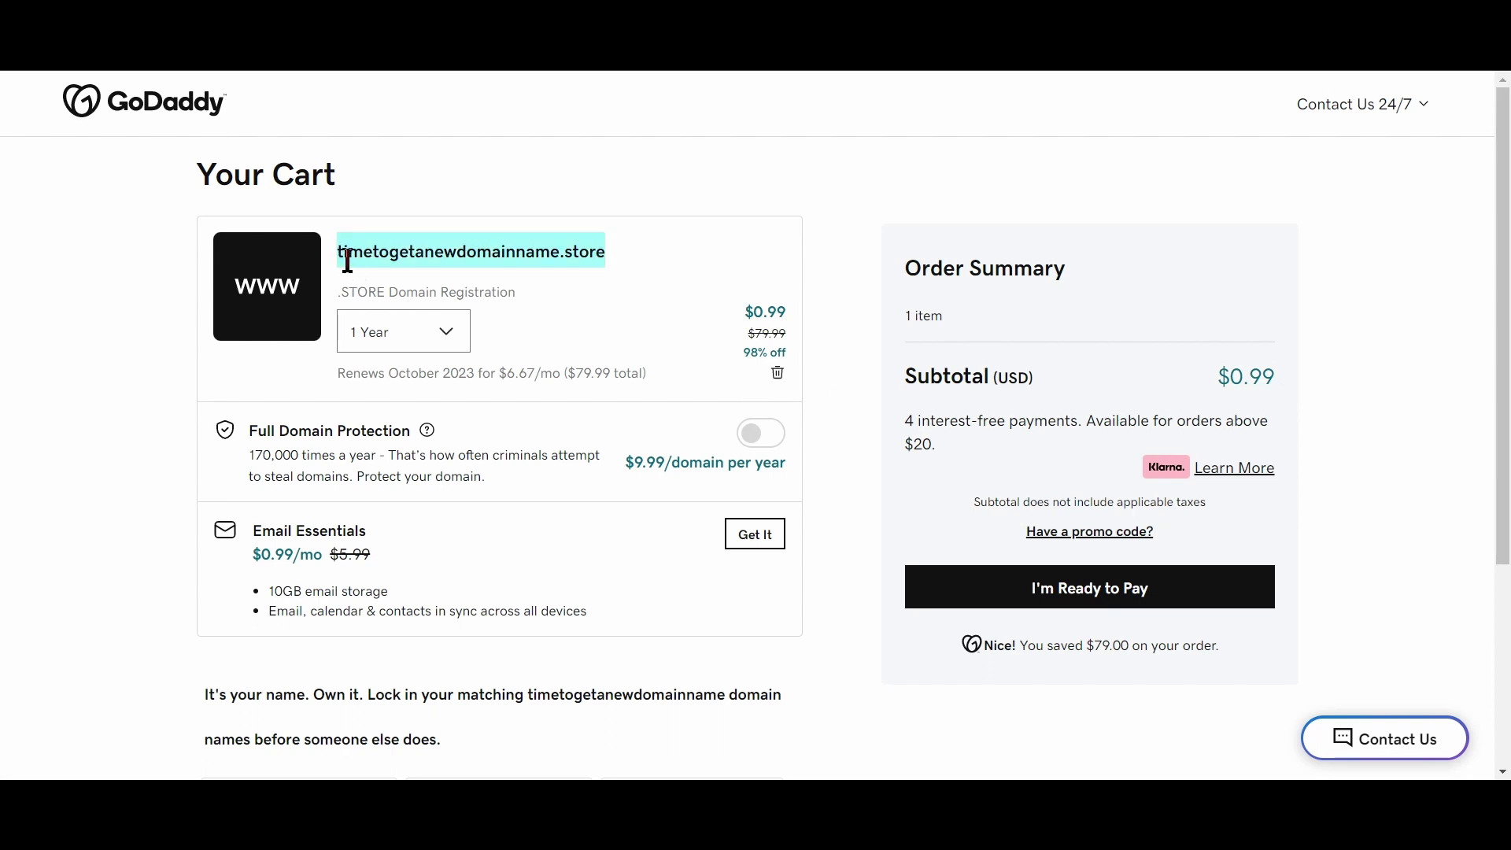
left_click(1353, 515)
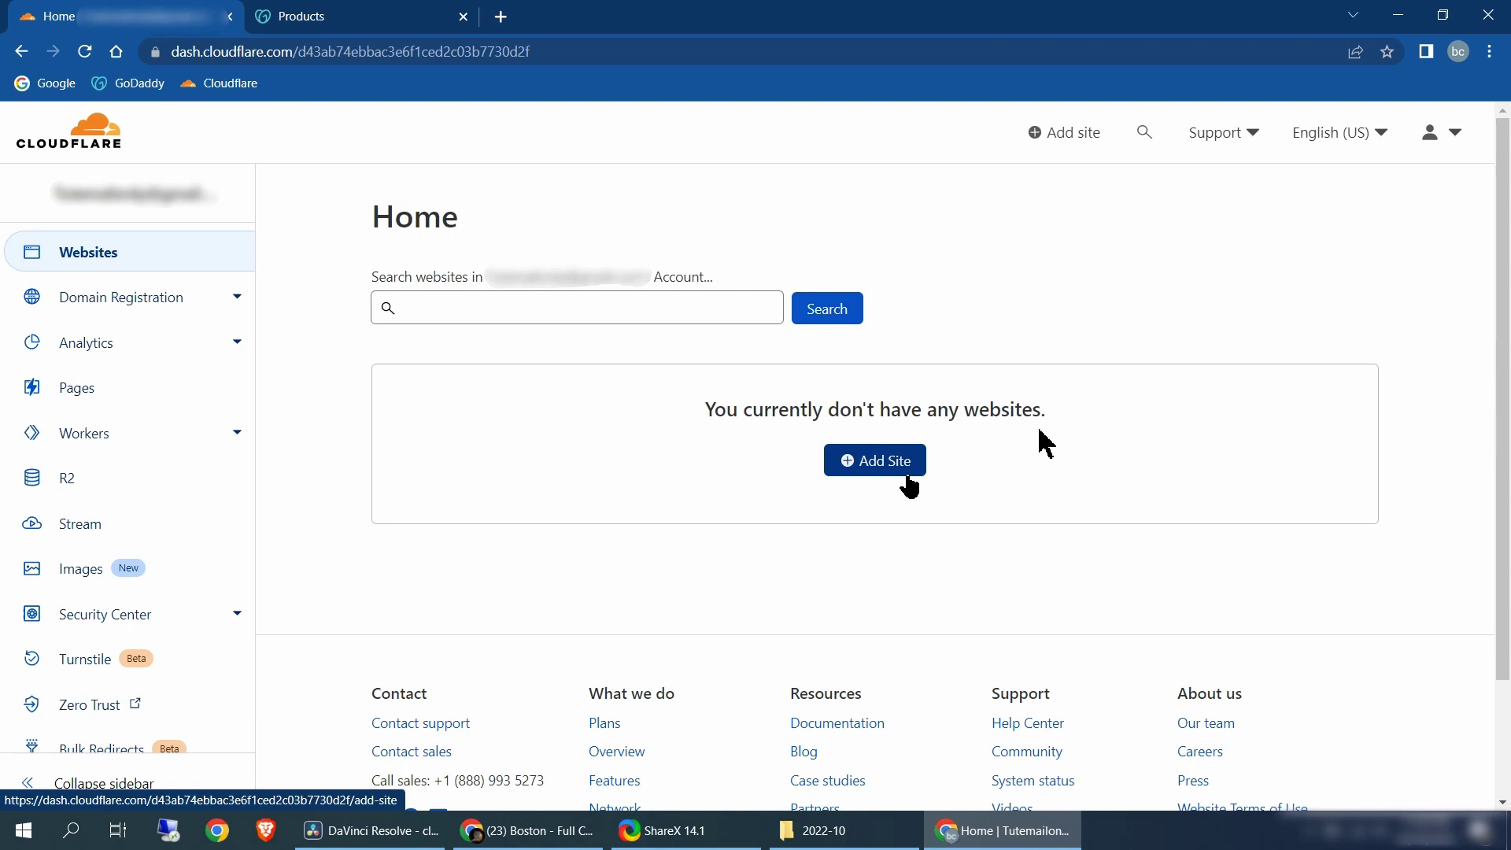
Add the site enteryoursitehere.com to Cloudflare by pasting its domain
left_click(909, 470)
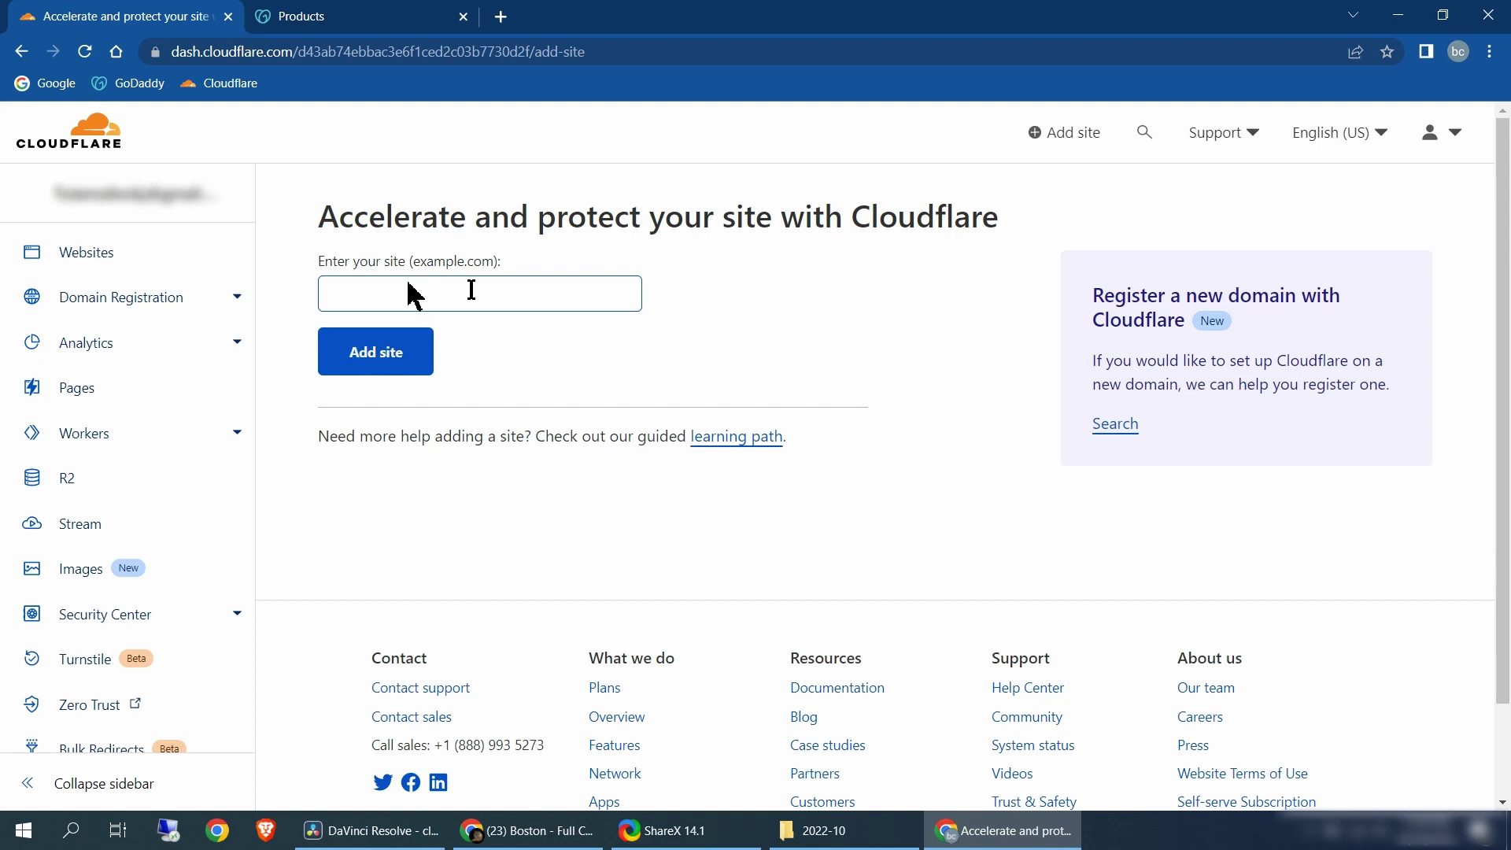
left_click(483, 299)
type("enteryoursitehere.com")
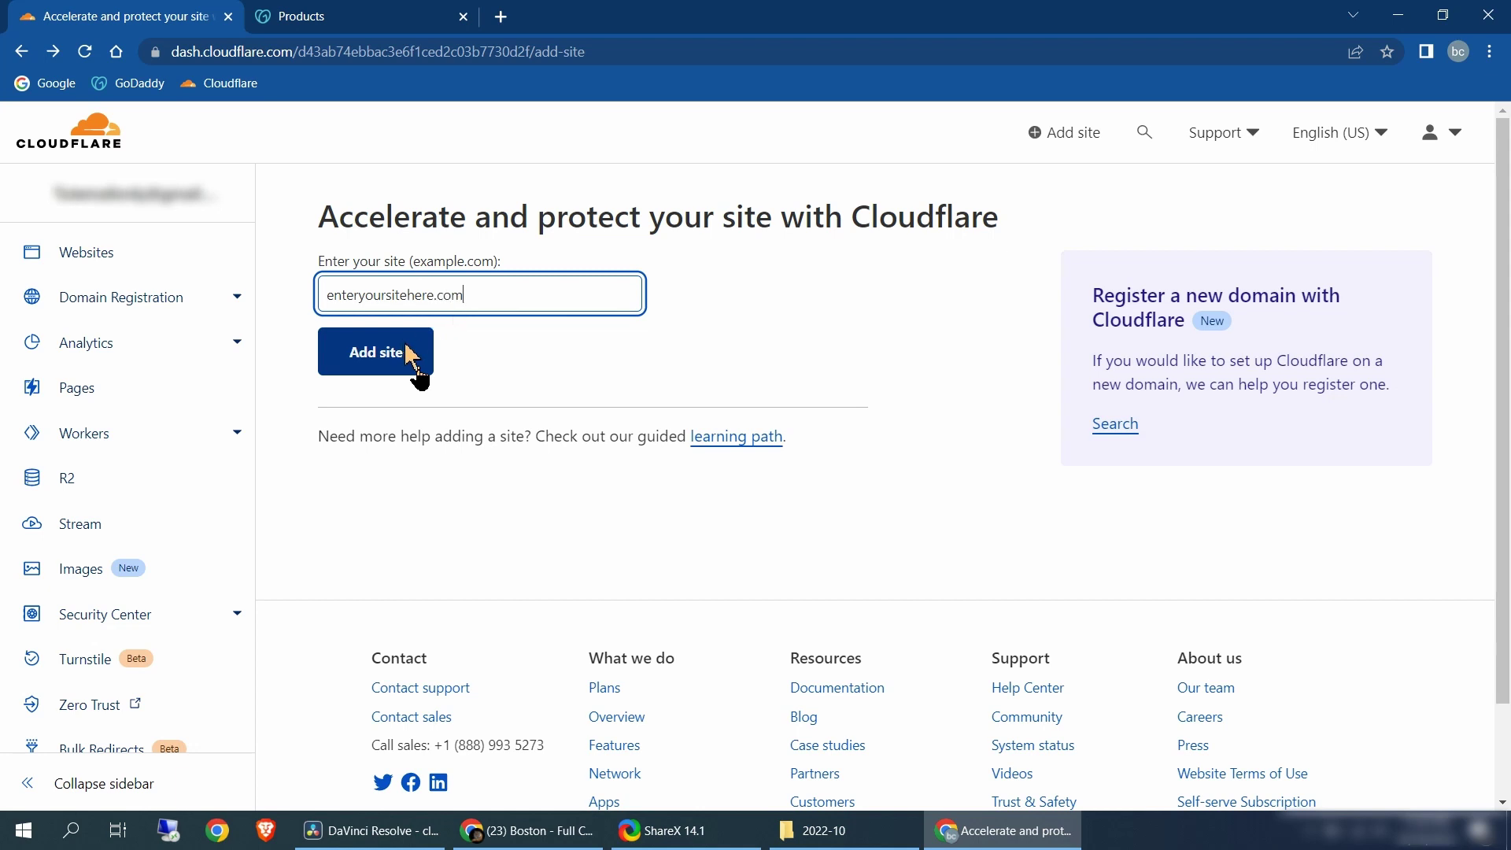
left_click(410, 357)
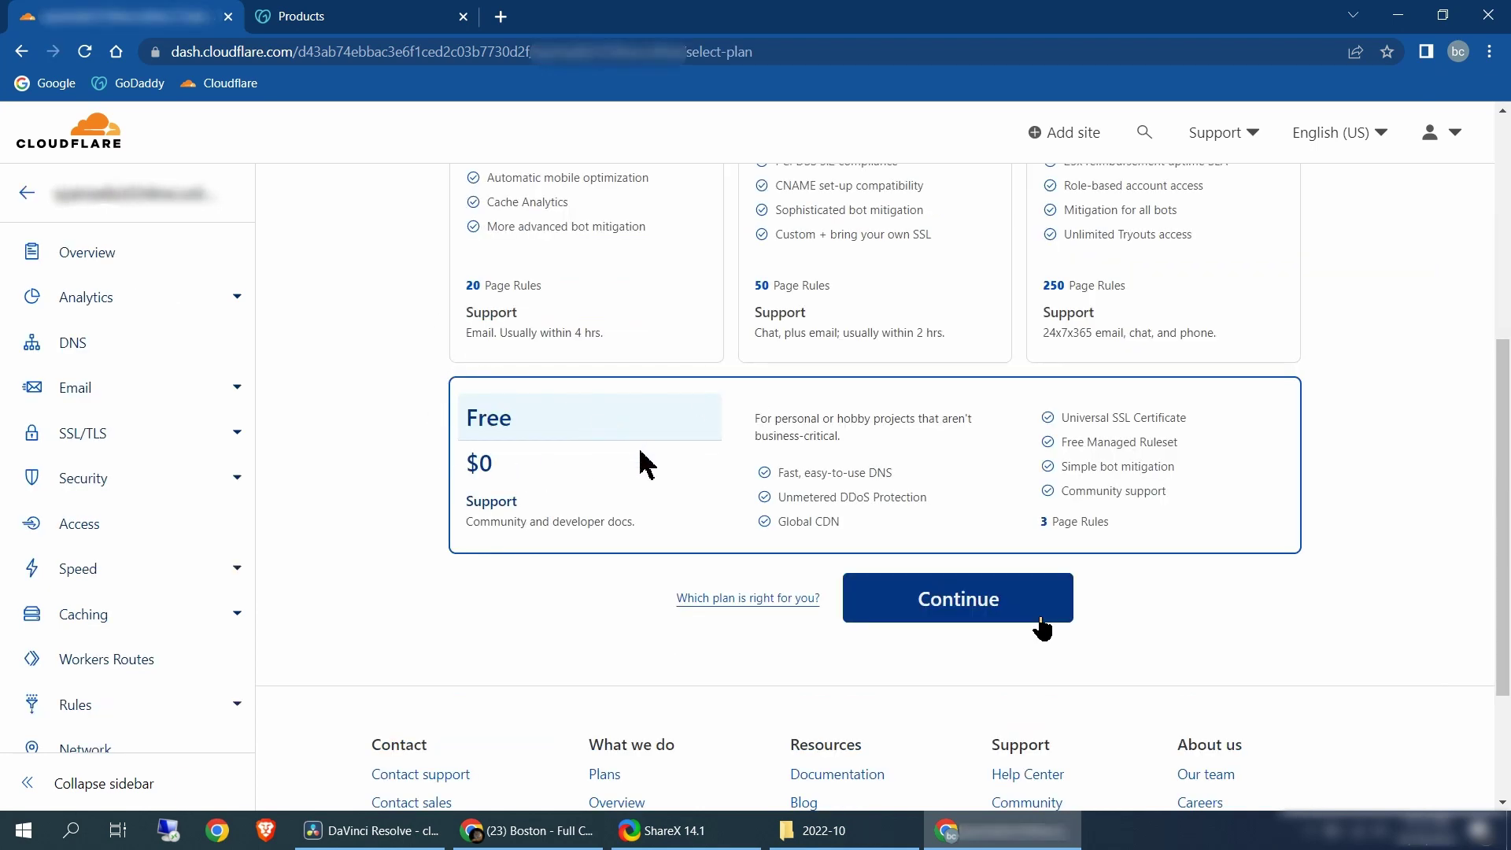
Keep the Free plan and skip adding DNS records for now
left_click(995, 603)
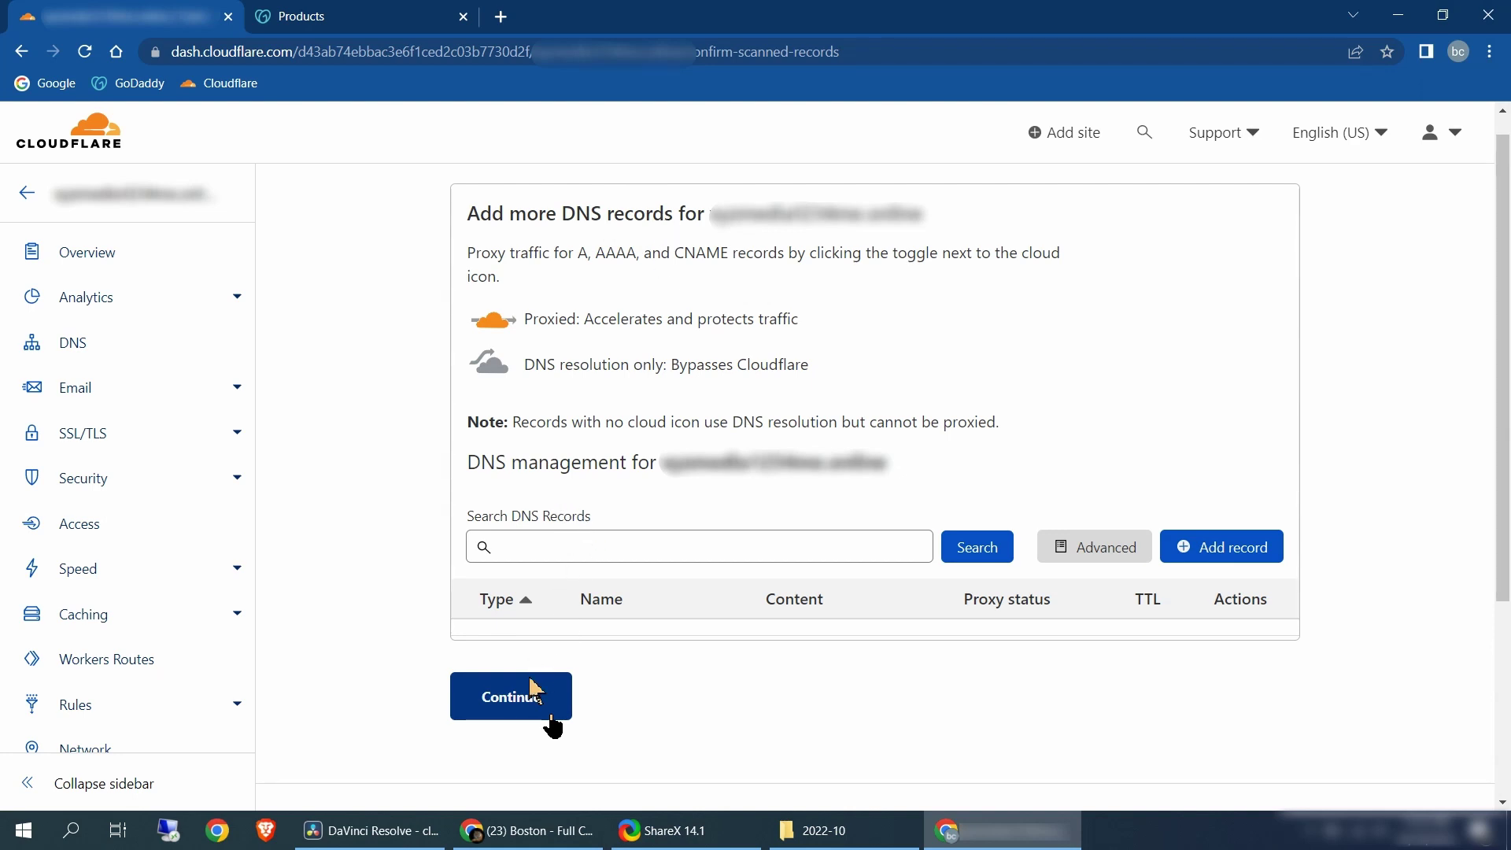
left_click(529, 703)
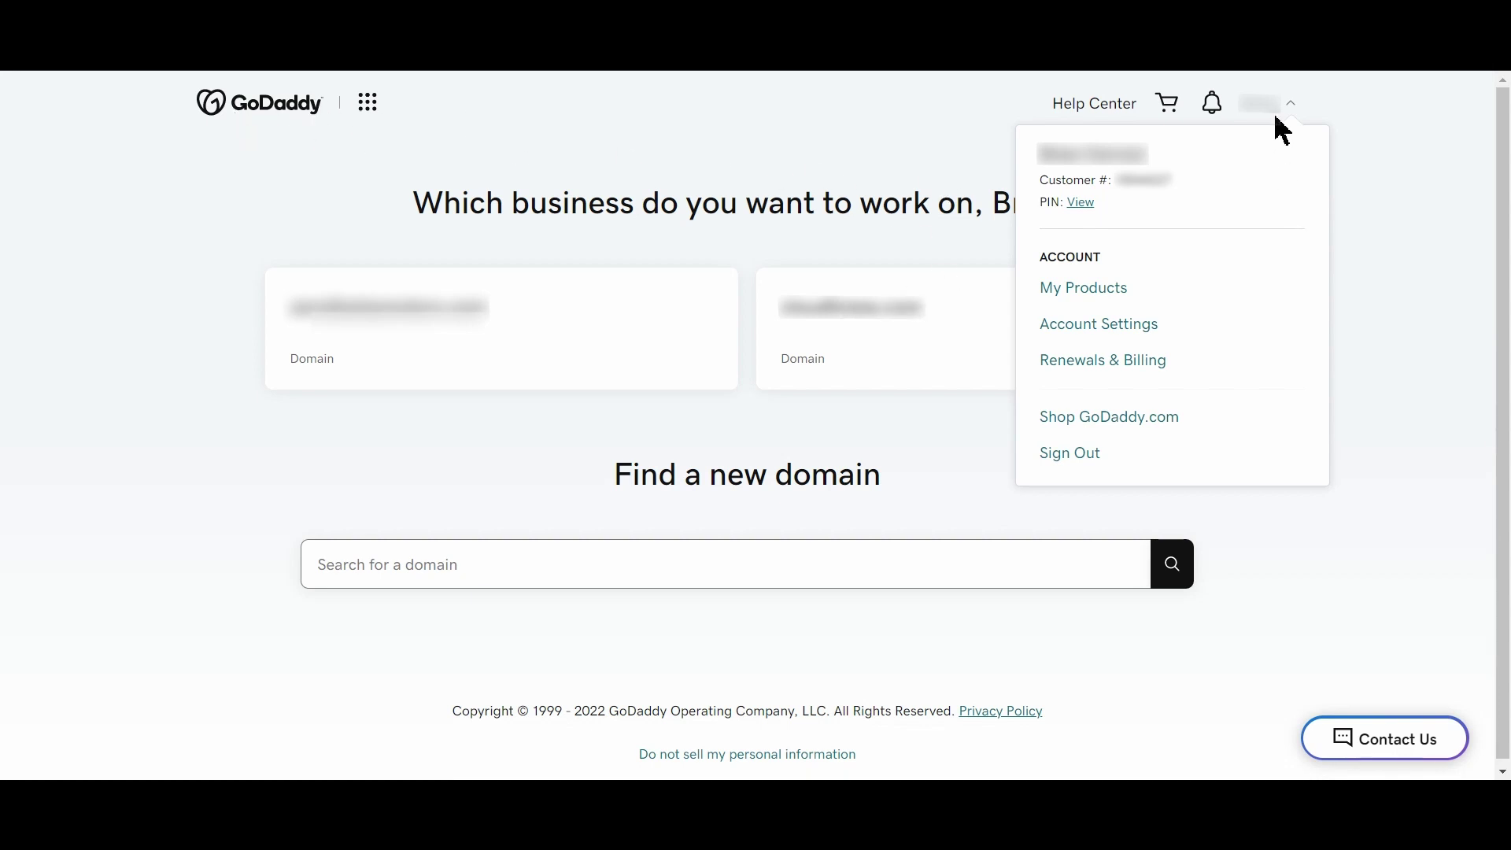
Open the domain's DNS settings from My Products and start updating its nameservers
left_click(1084, 288)
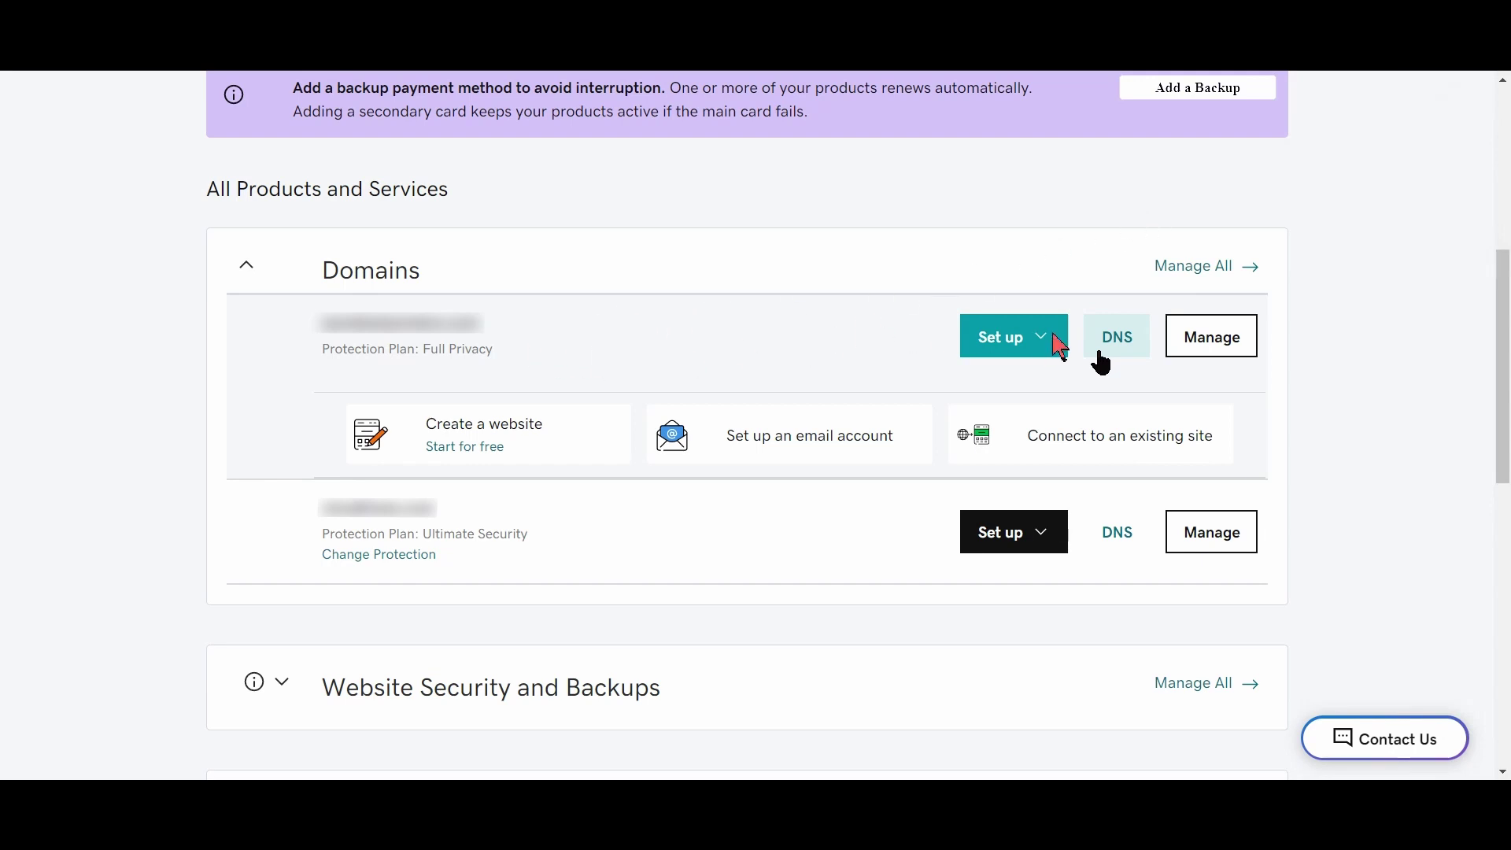
left_click(1120, 348)
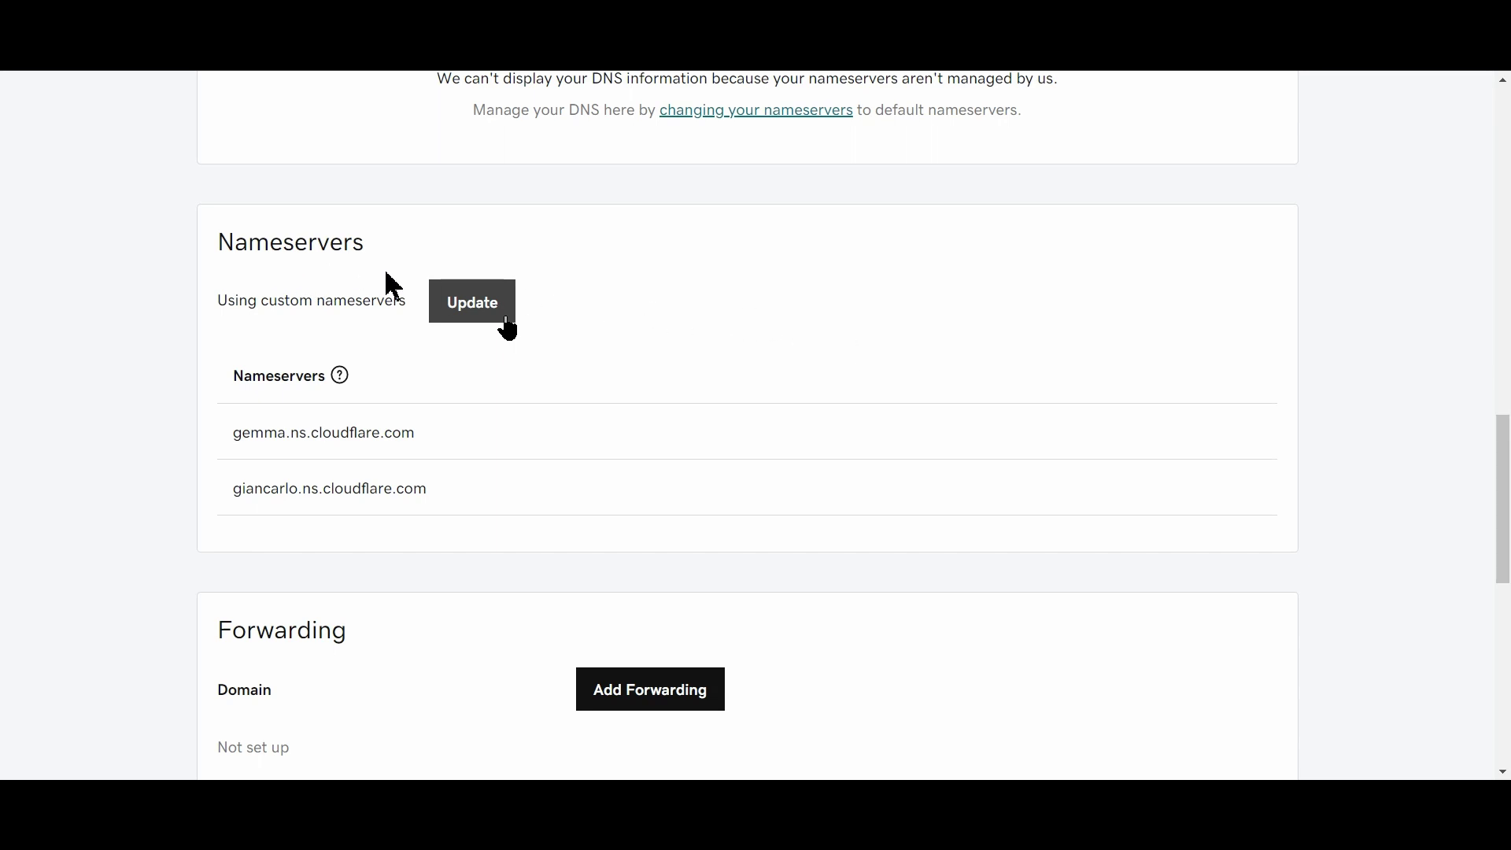
left_click(497, 310)
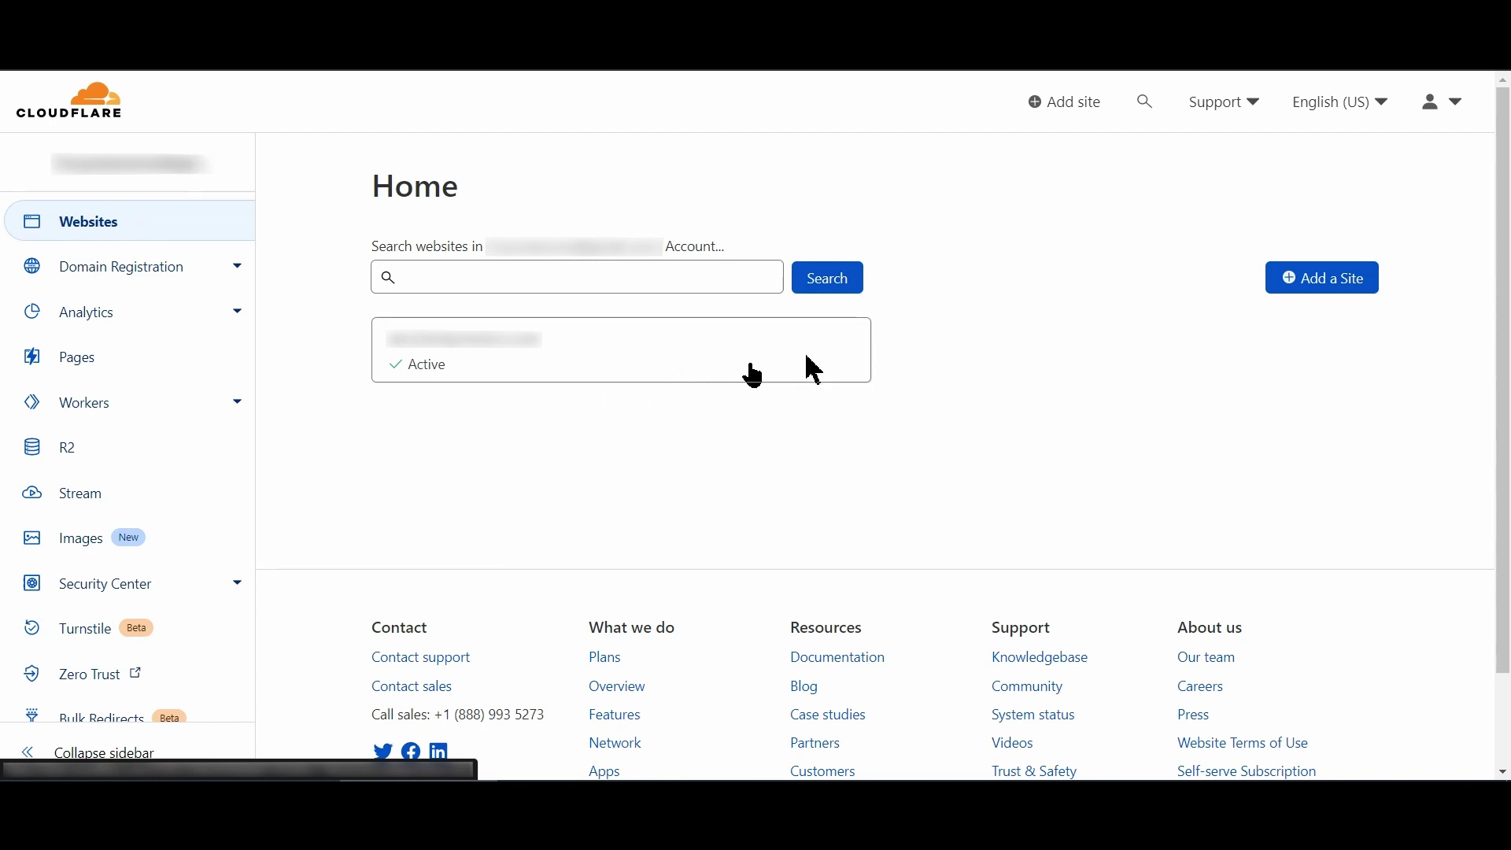
Open the active site's overview, then its DNS settings to see the nameserver directions
left_click(814, 369)
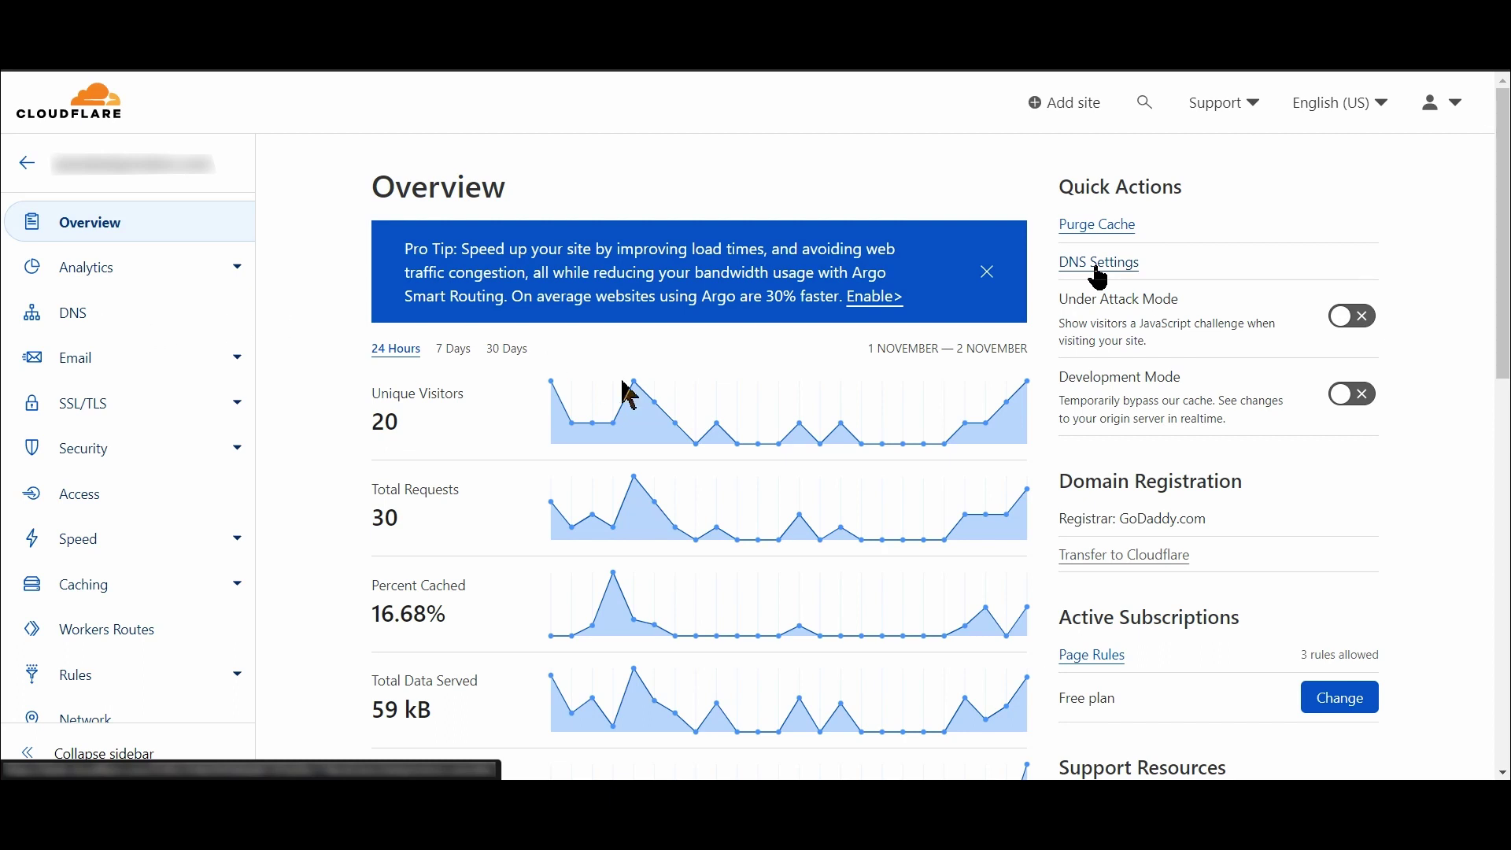
scroll(87, 315, "left", 3)
left_click(1099, 264)
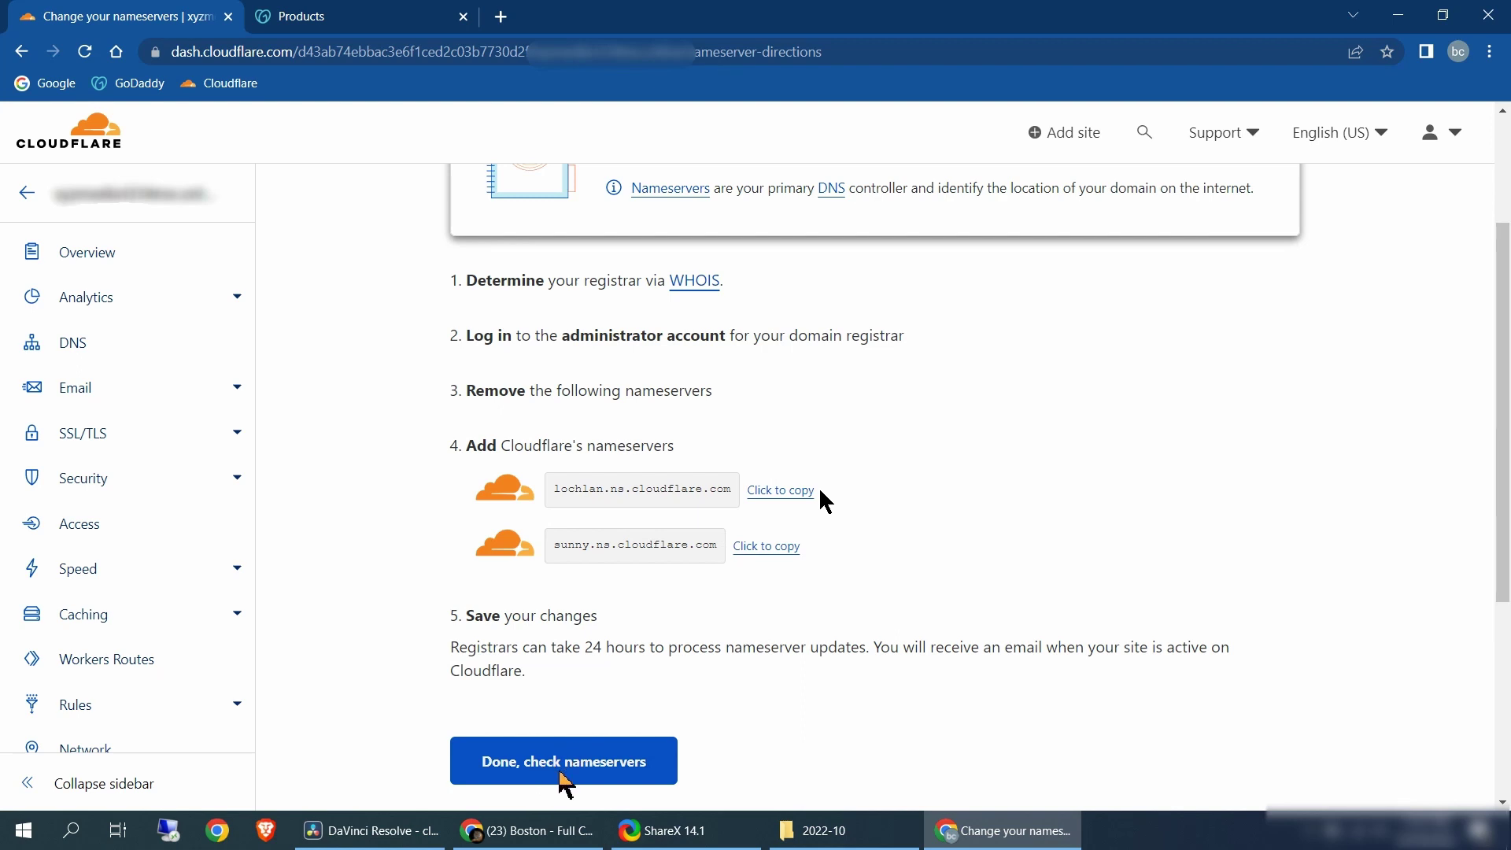
Confirm the nameserver change, then save Automatic HTTPS Rewrites, Always Use HTTPS, Auto Minify and Brotli in Quick Start
left_click(563, 784)
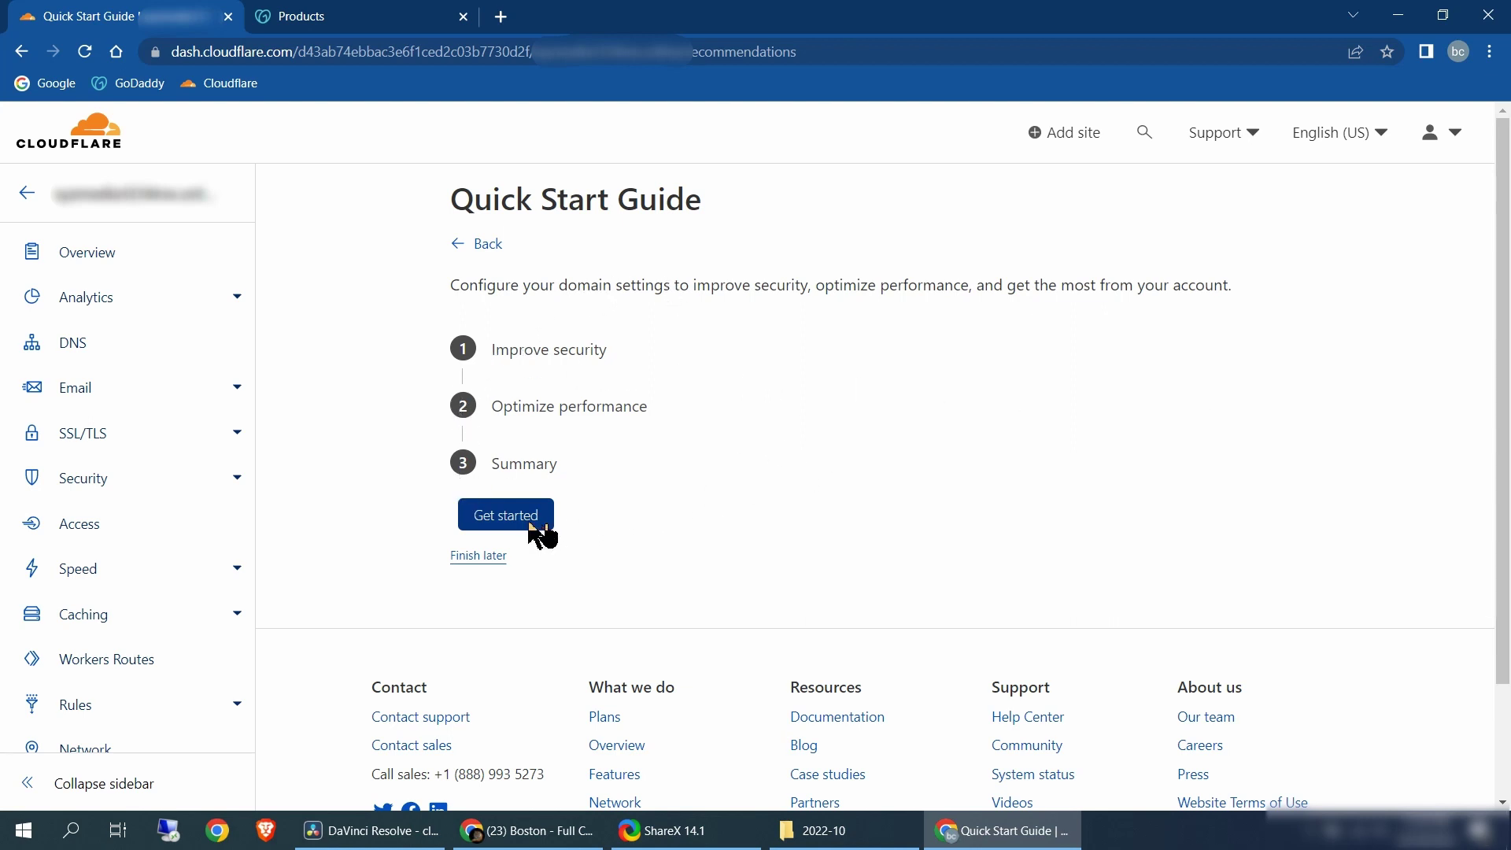
left_click(530, 525)
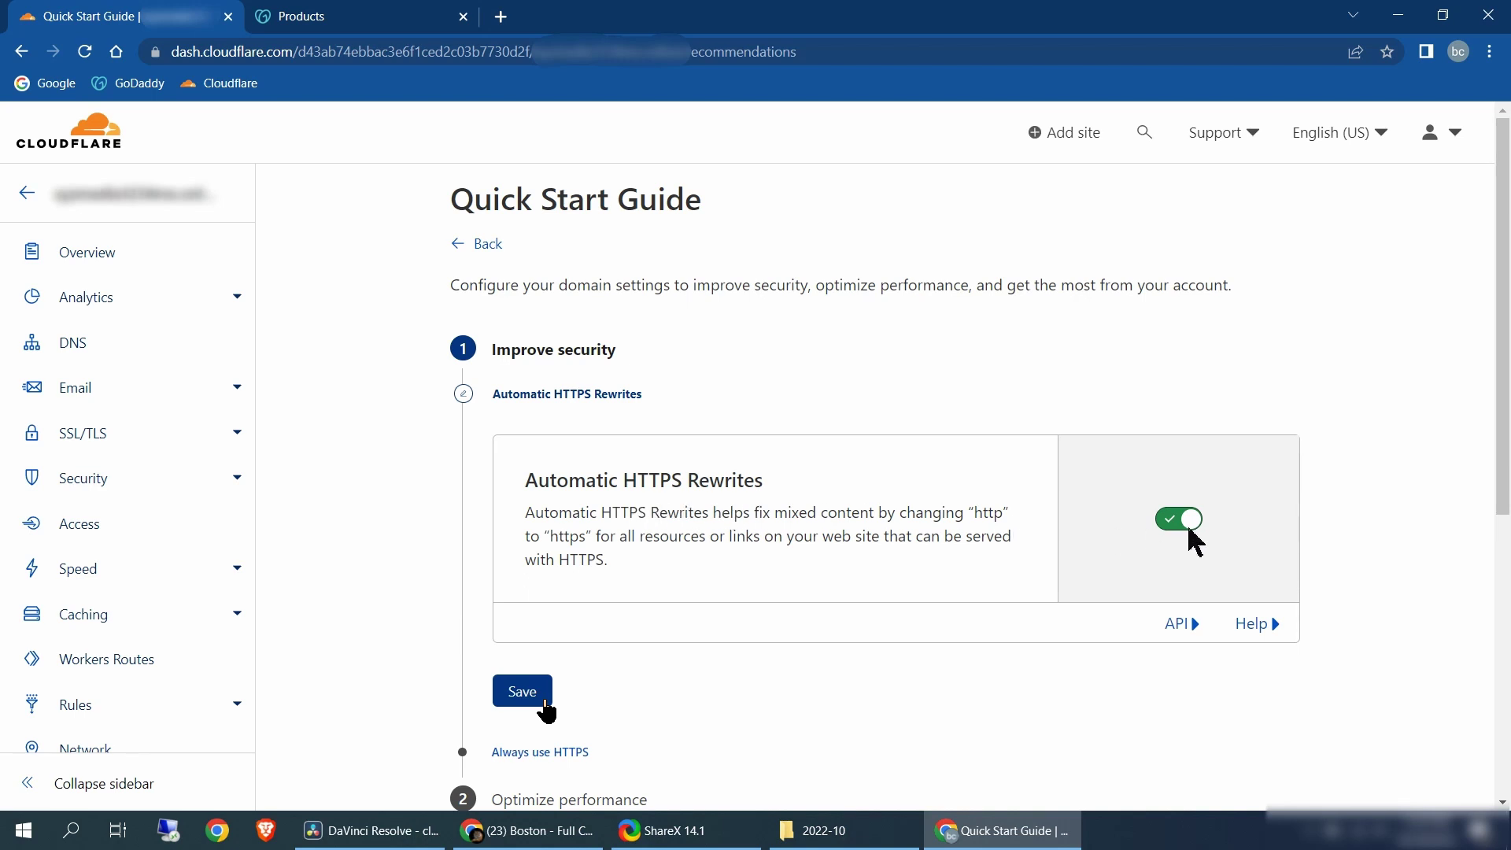
left_click(526, 696)
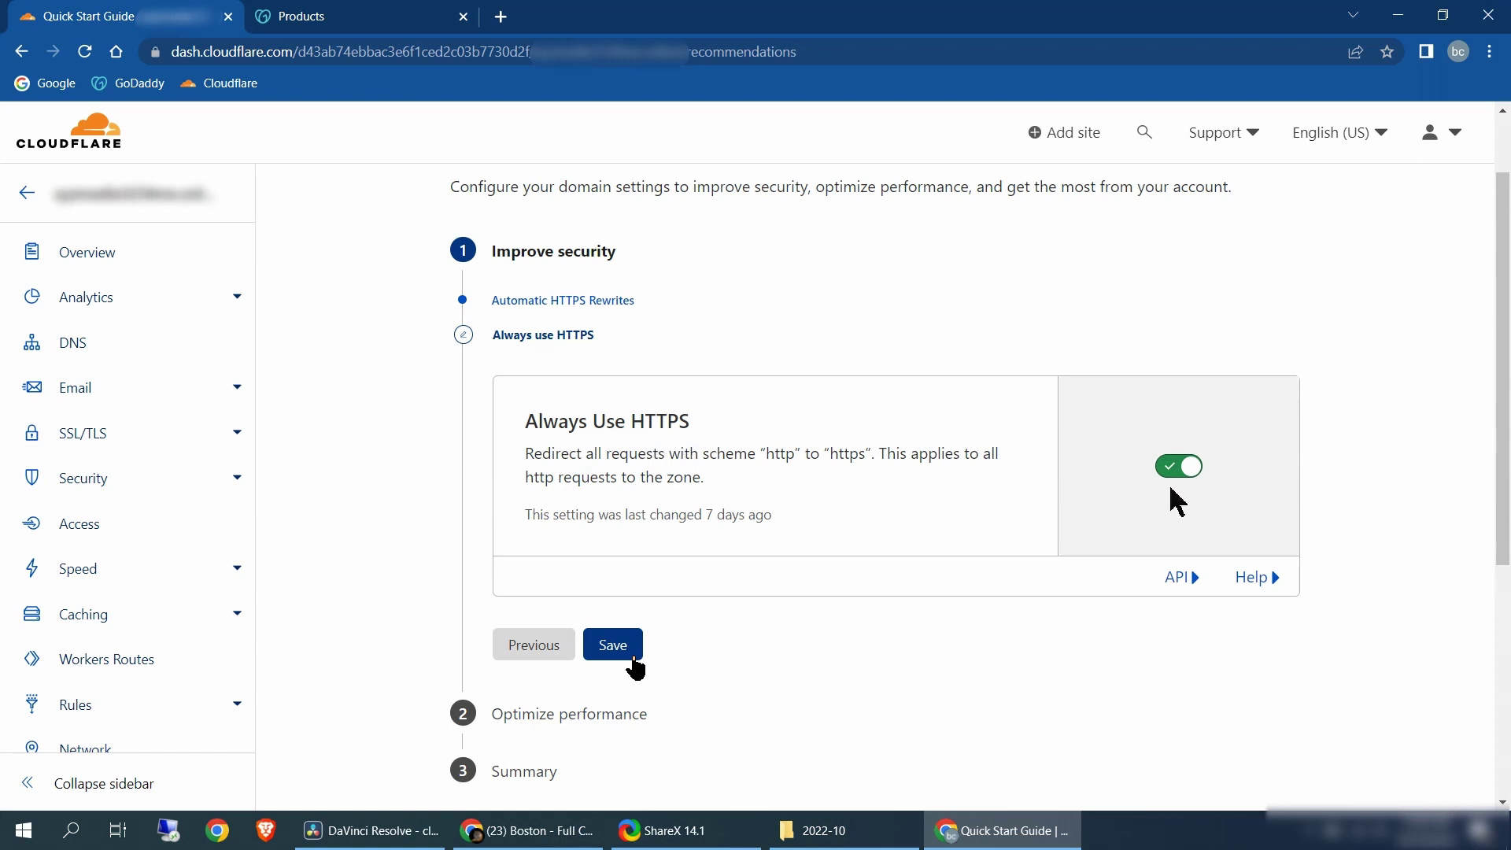
left_click(638, 641)
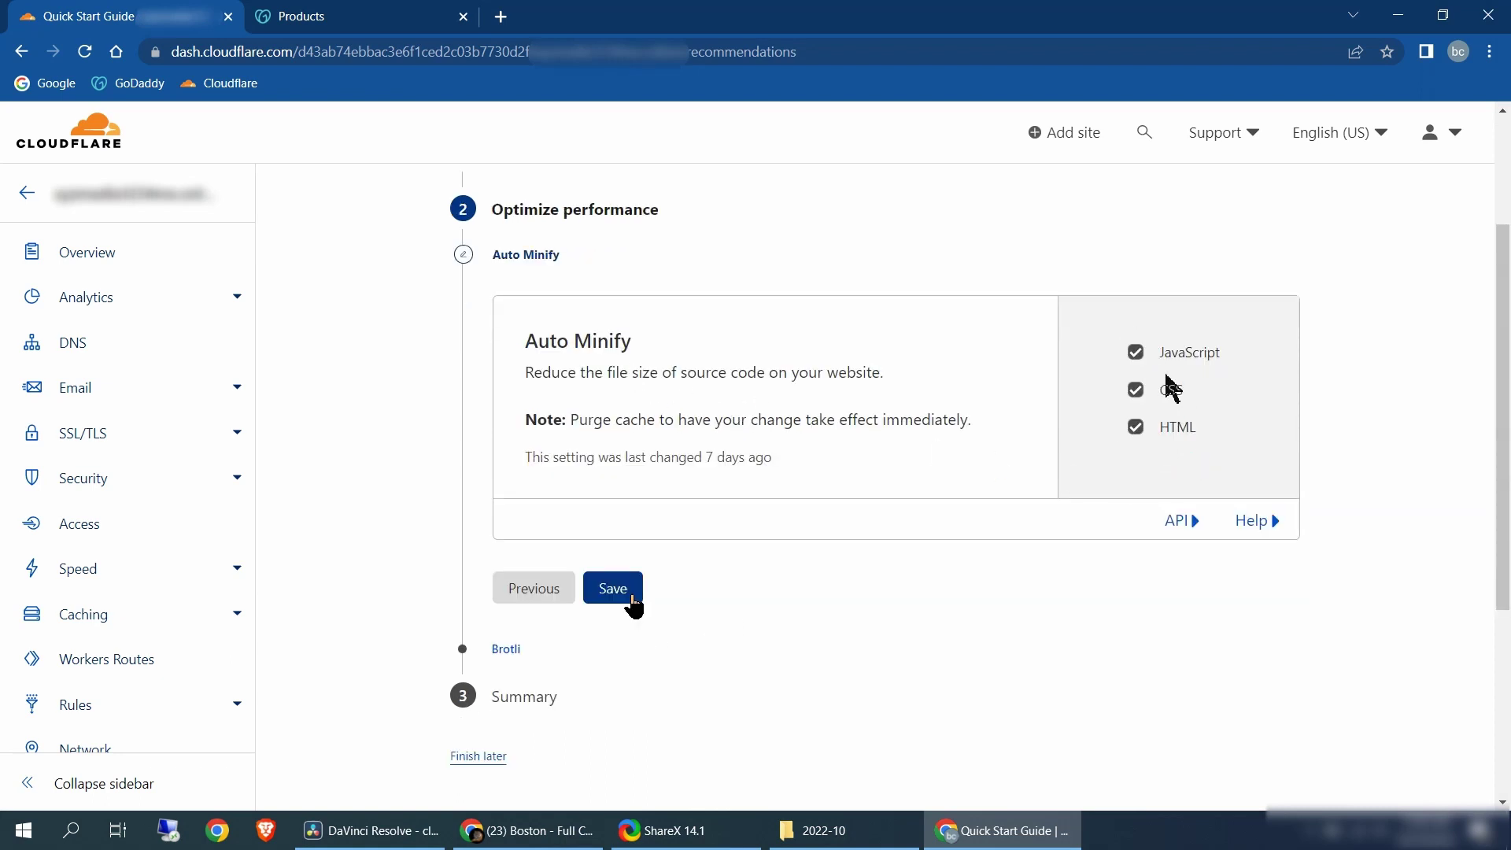
left_click(634, 592)
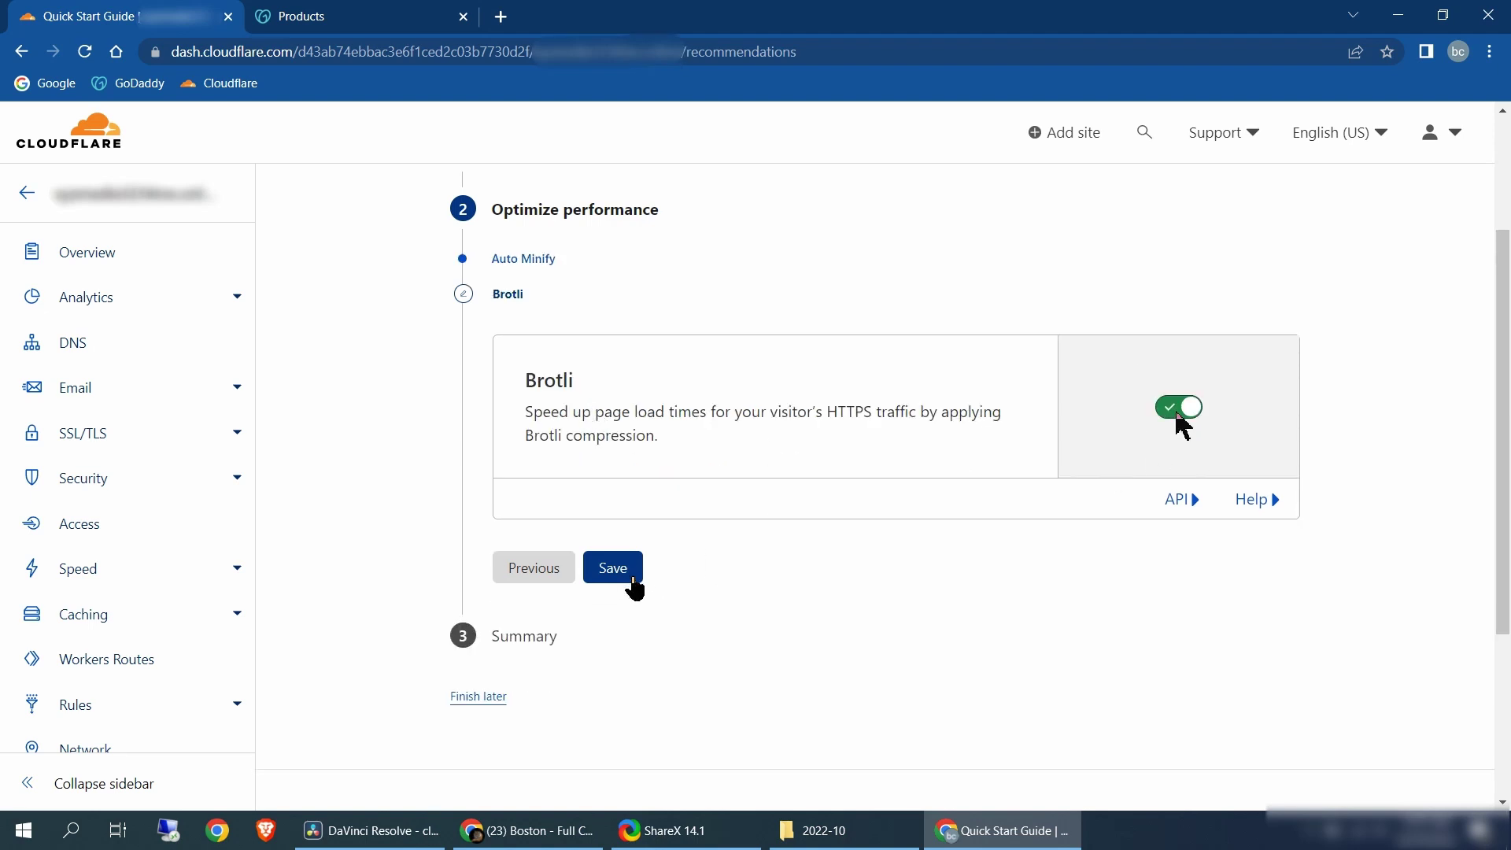
left_click(633, 580)
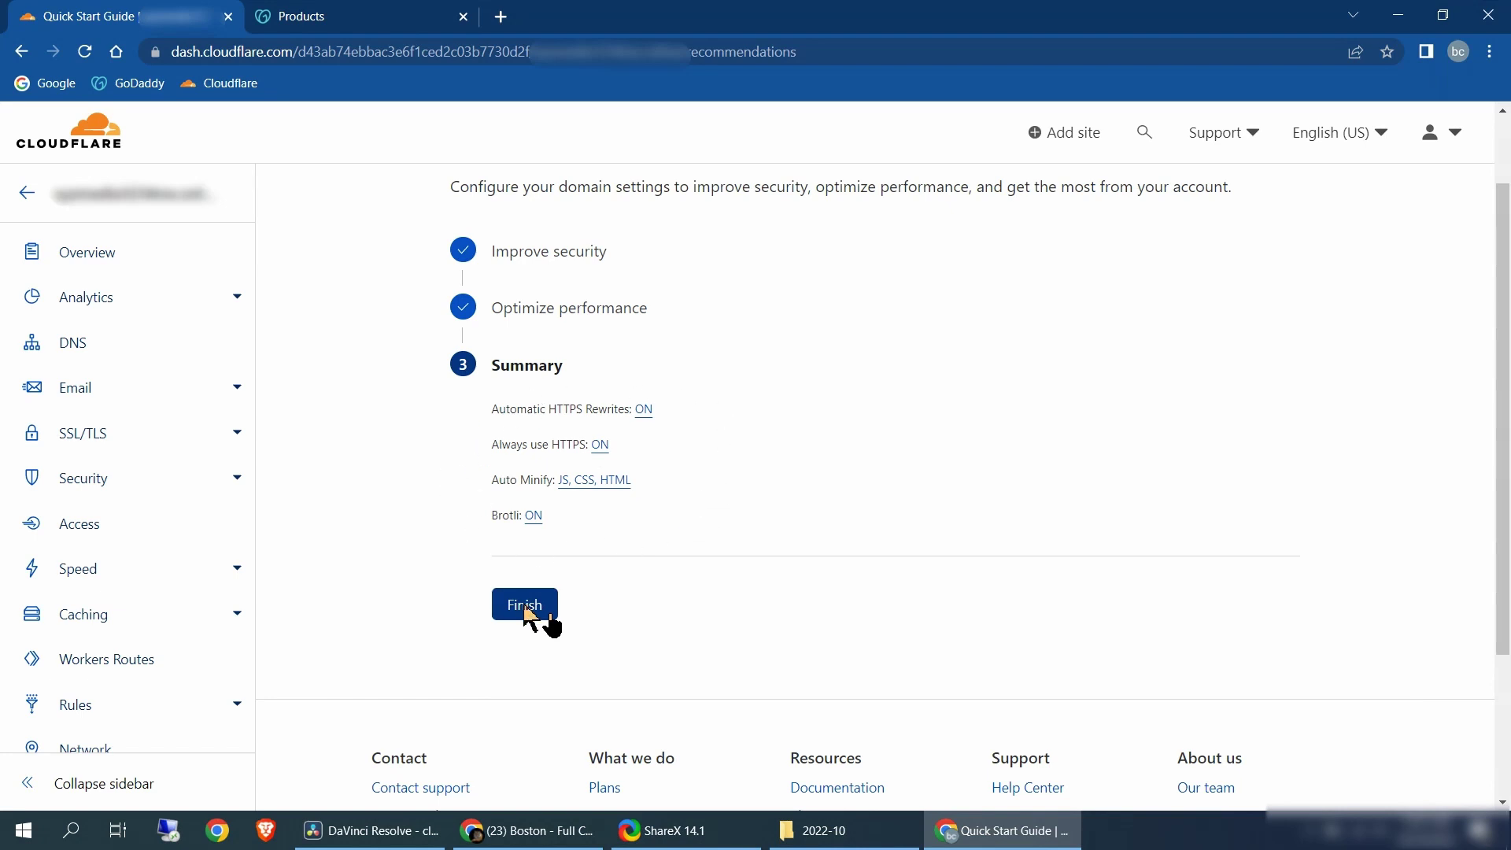
left_click(525, 606)
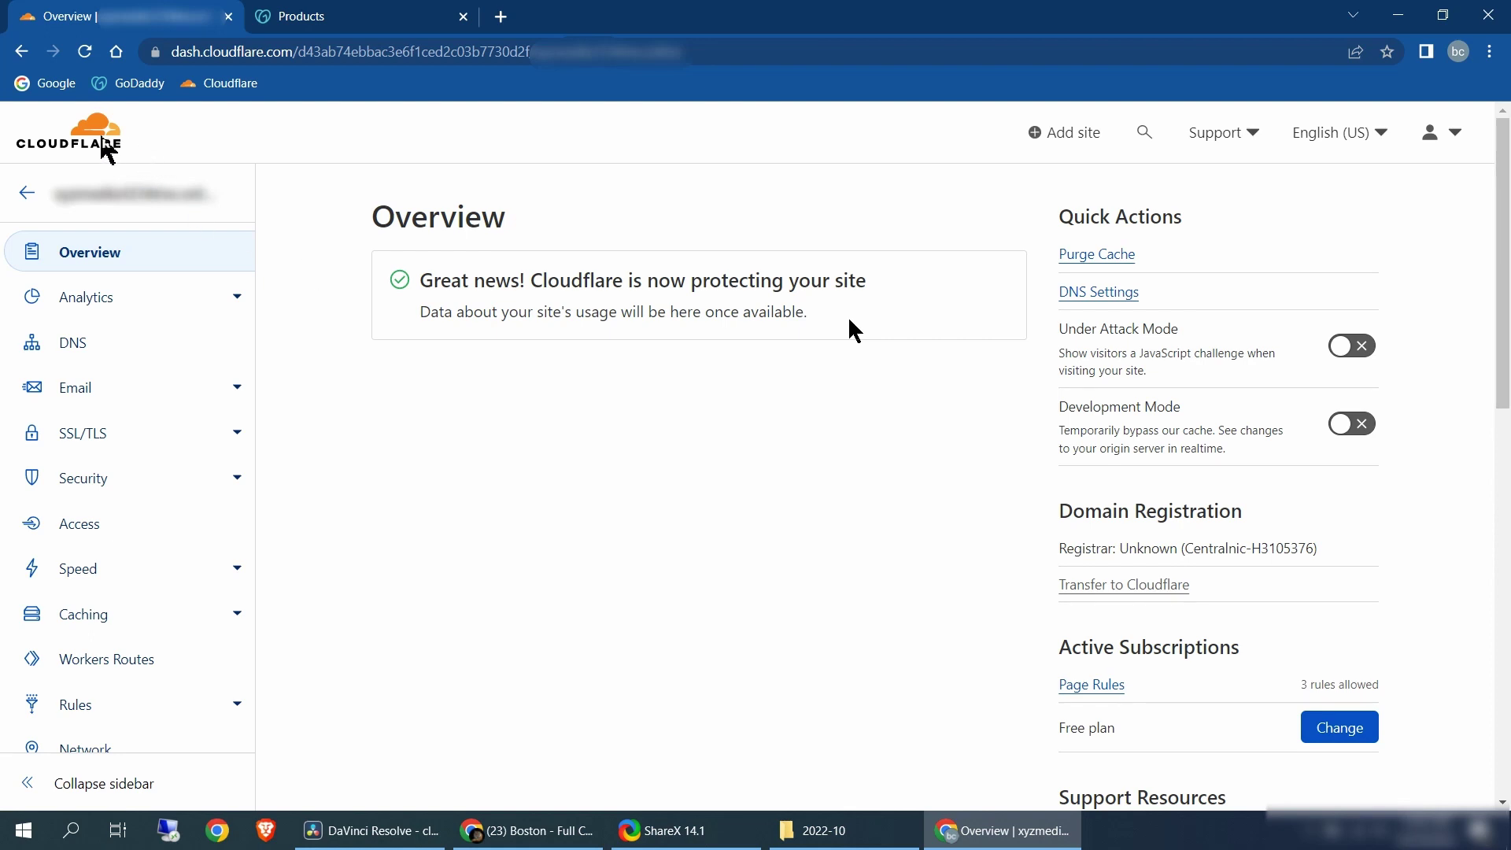
Return to the Cloudflare account home and open the Zero Trust dashboard
left_click(100, 146)
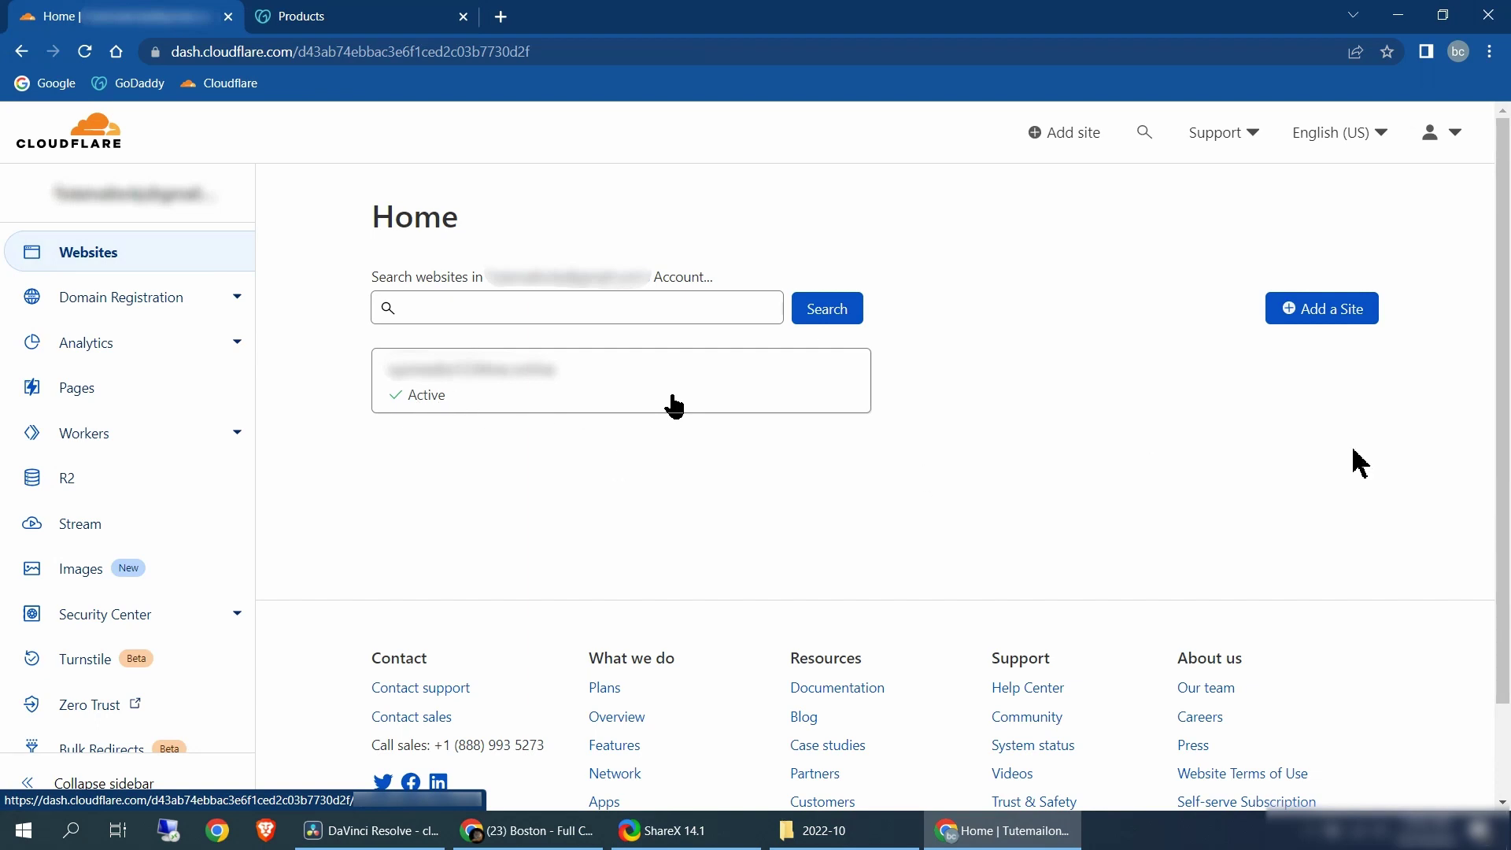
left_click(114, 716)
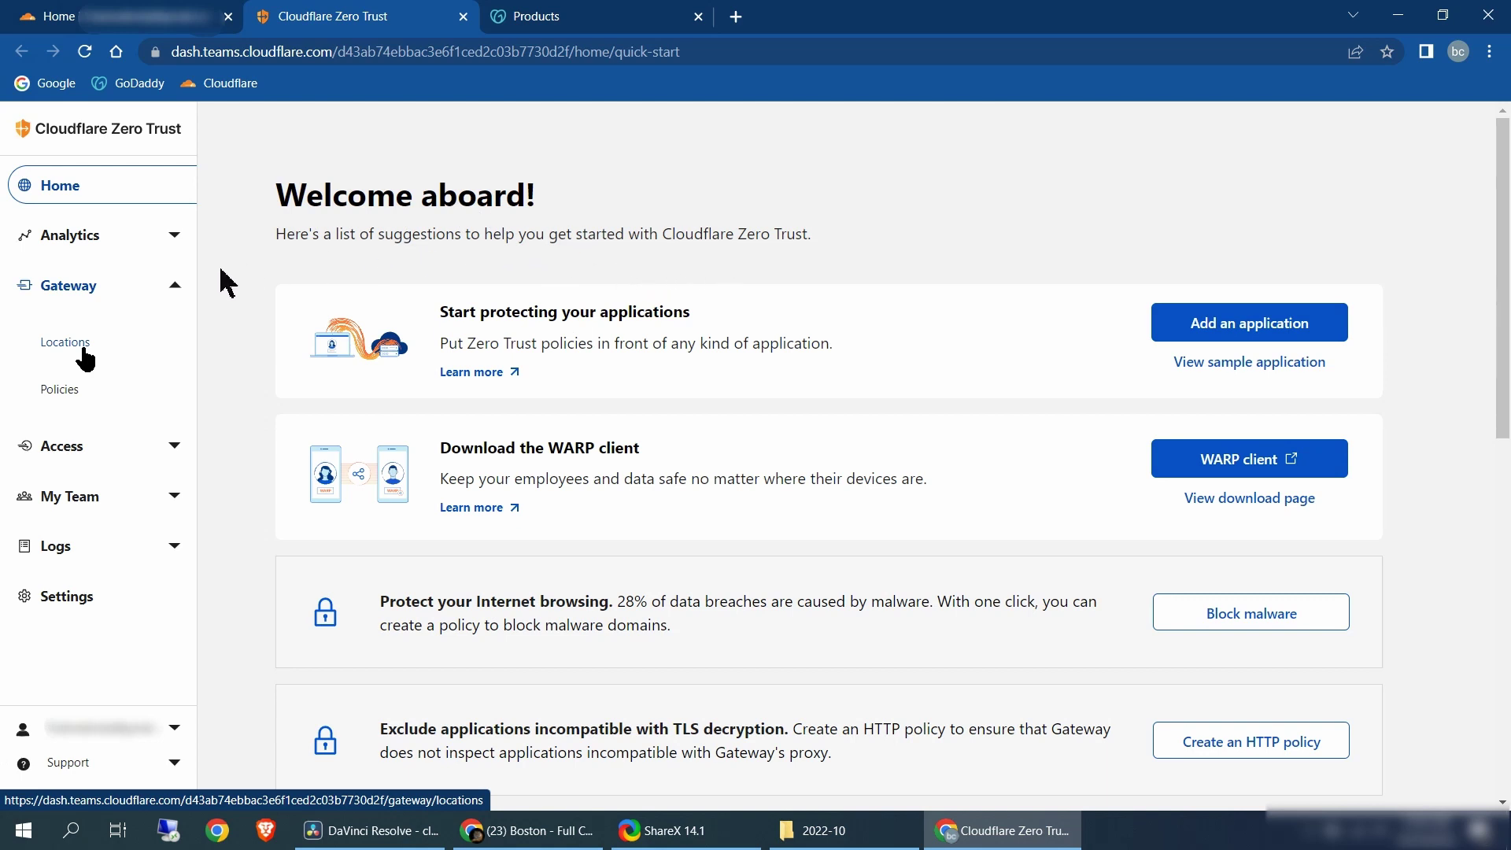
scroll(91, 288, "left", 3)
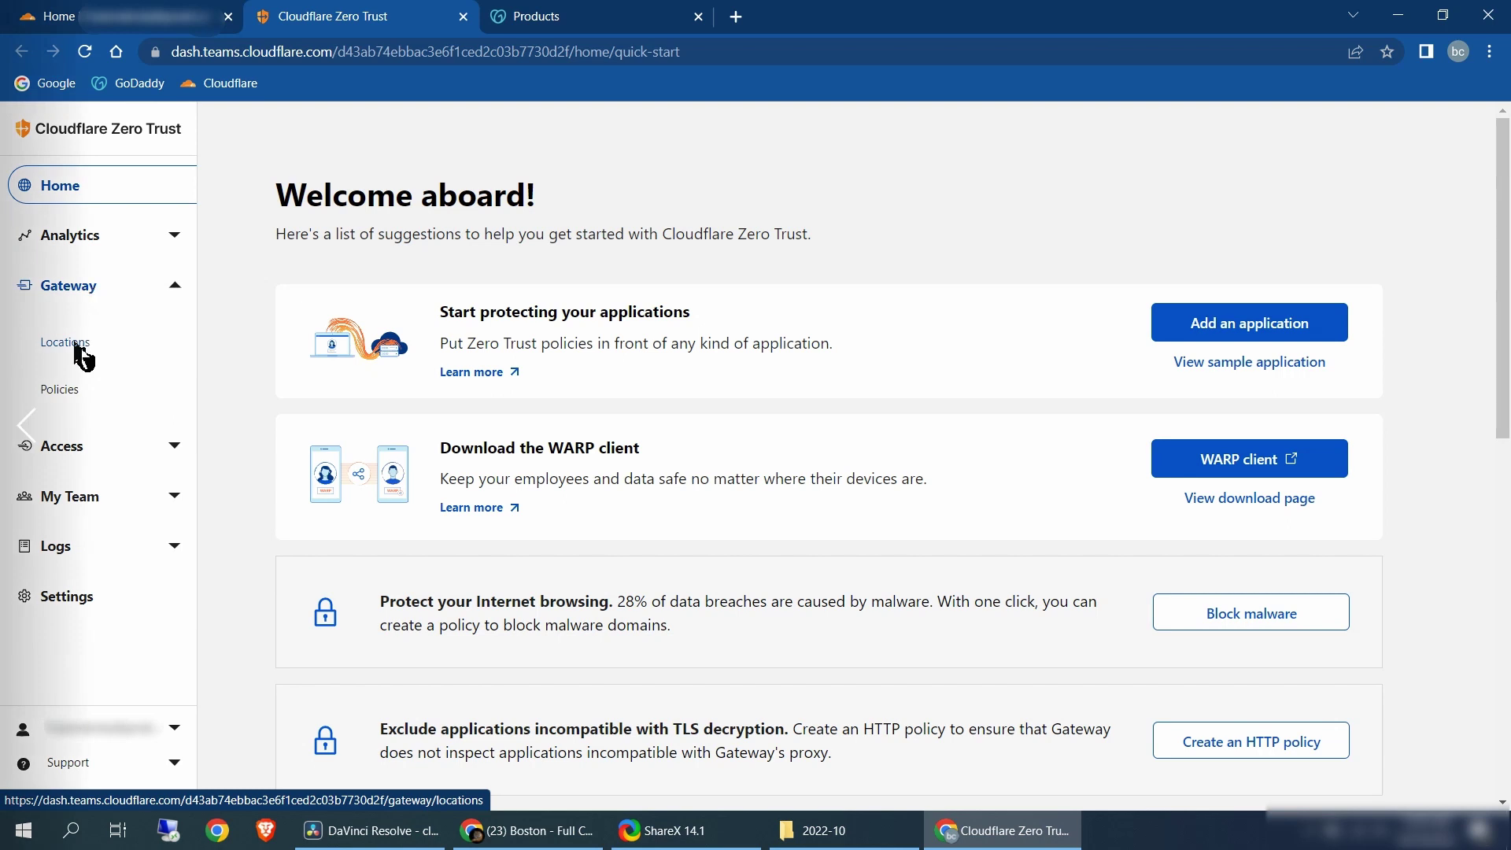
Add a default Gateway location named 'somewhere anywhere'
left_click(82, 351)
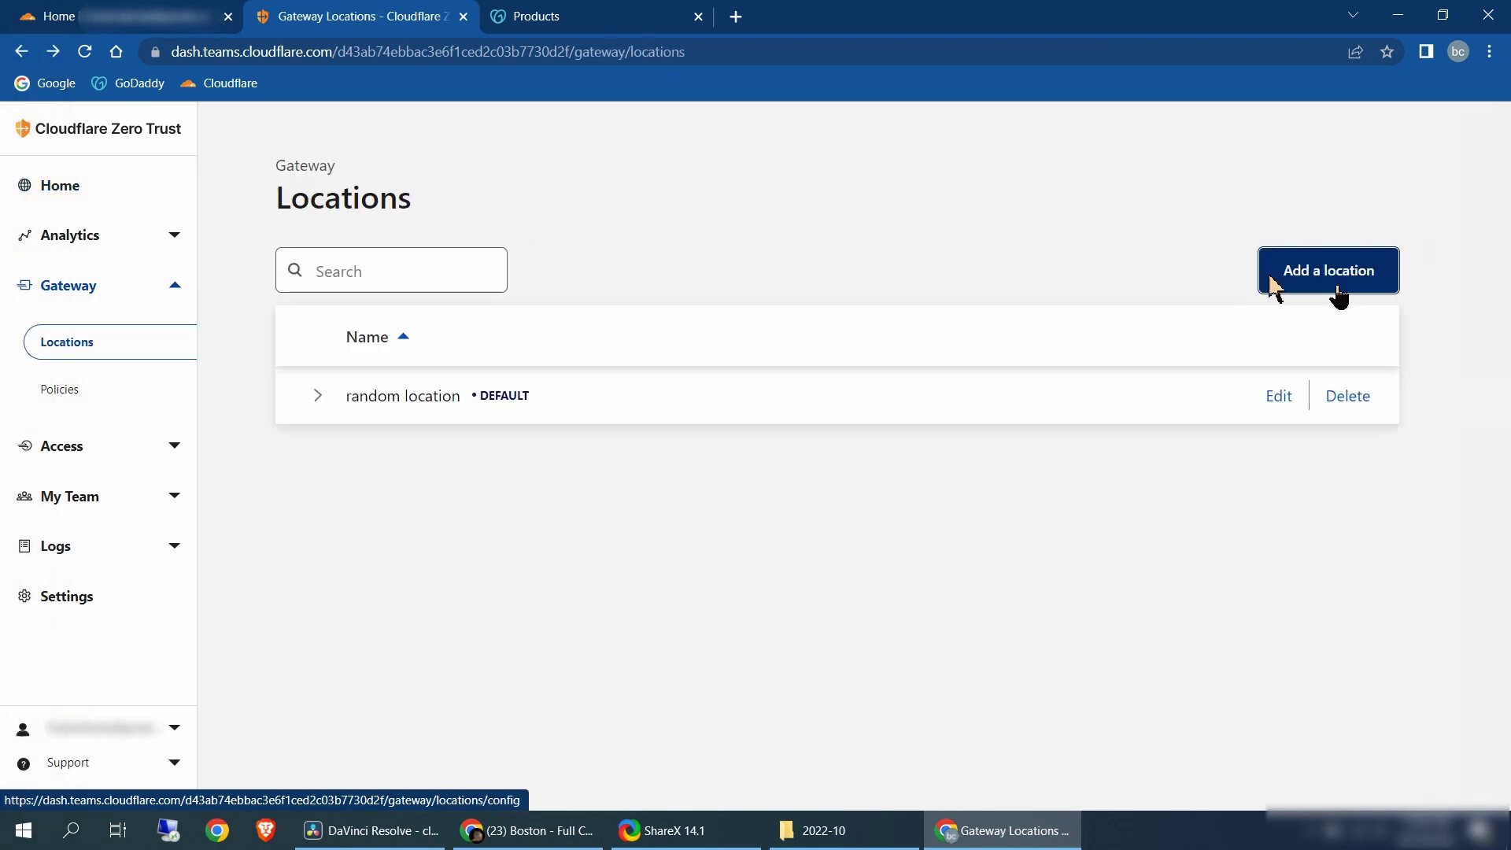
left_click(1336, 289)
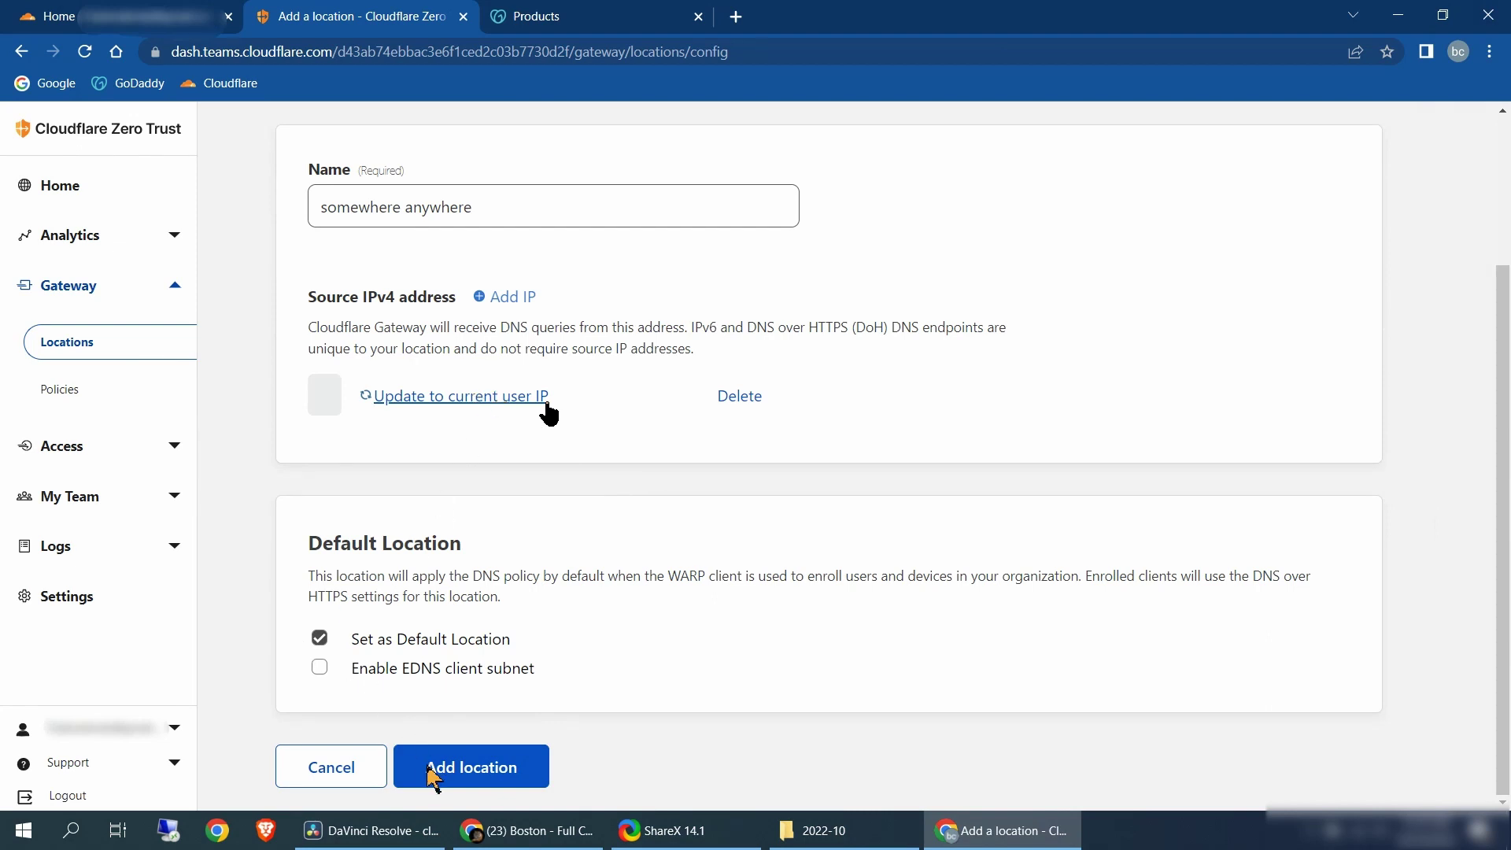
left_click(433, 767)
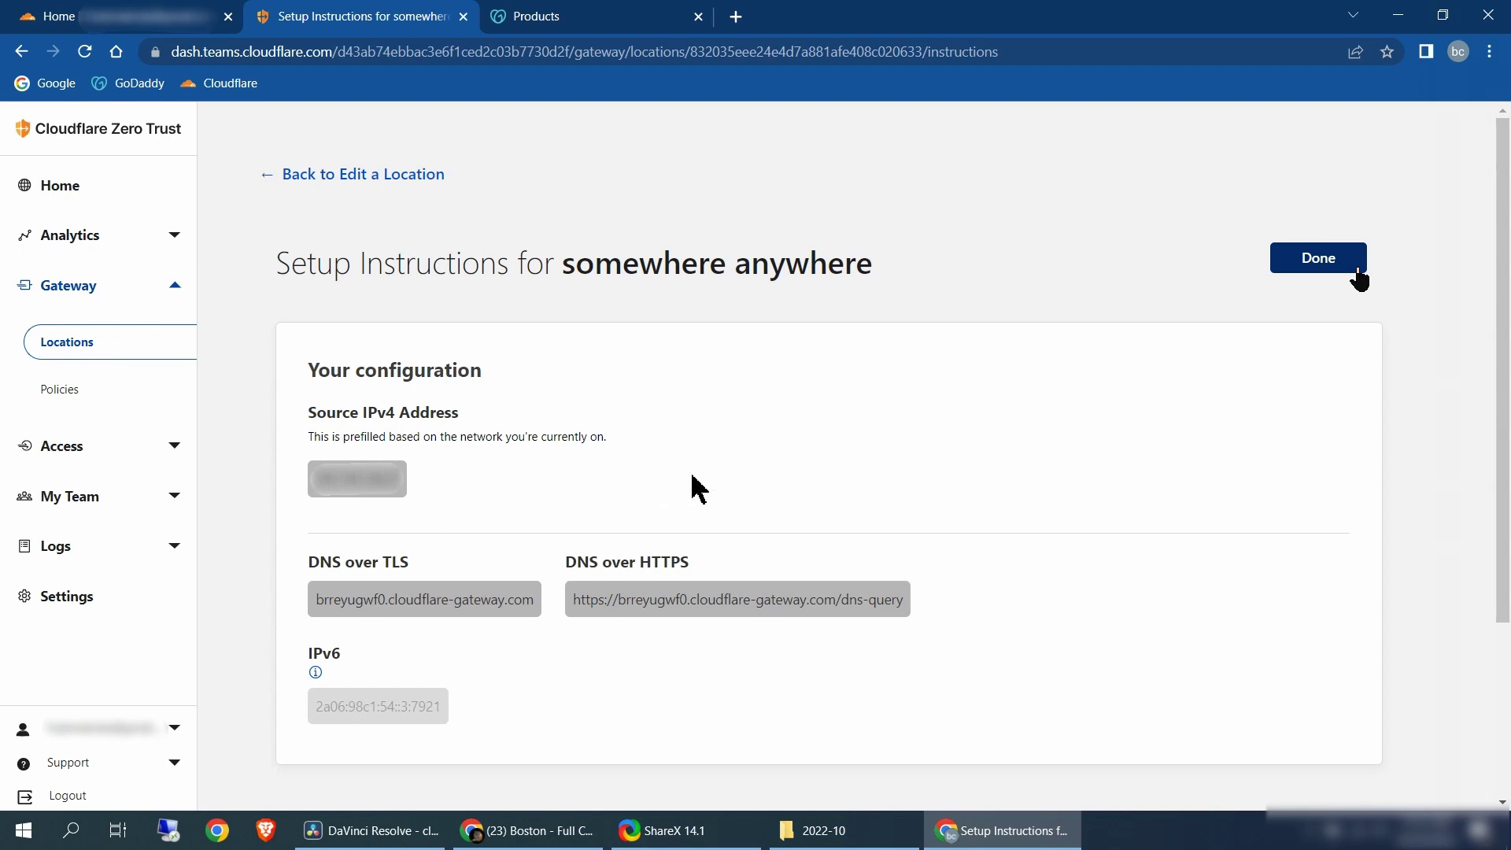
Create and save a tunnel named 'first time tunnel', reaching its Windows 64-bit connector install steps
left_click(1347, 269)
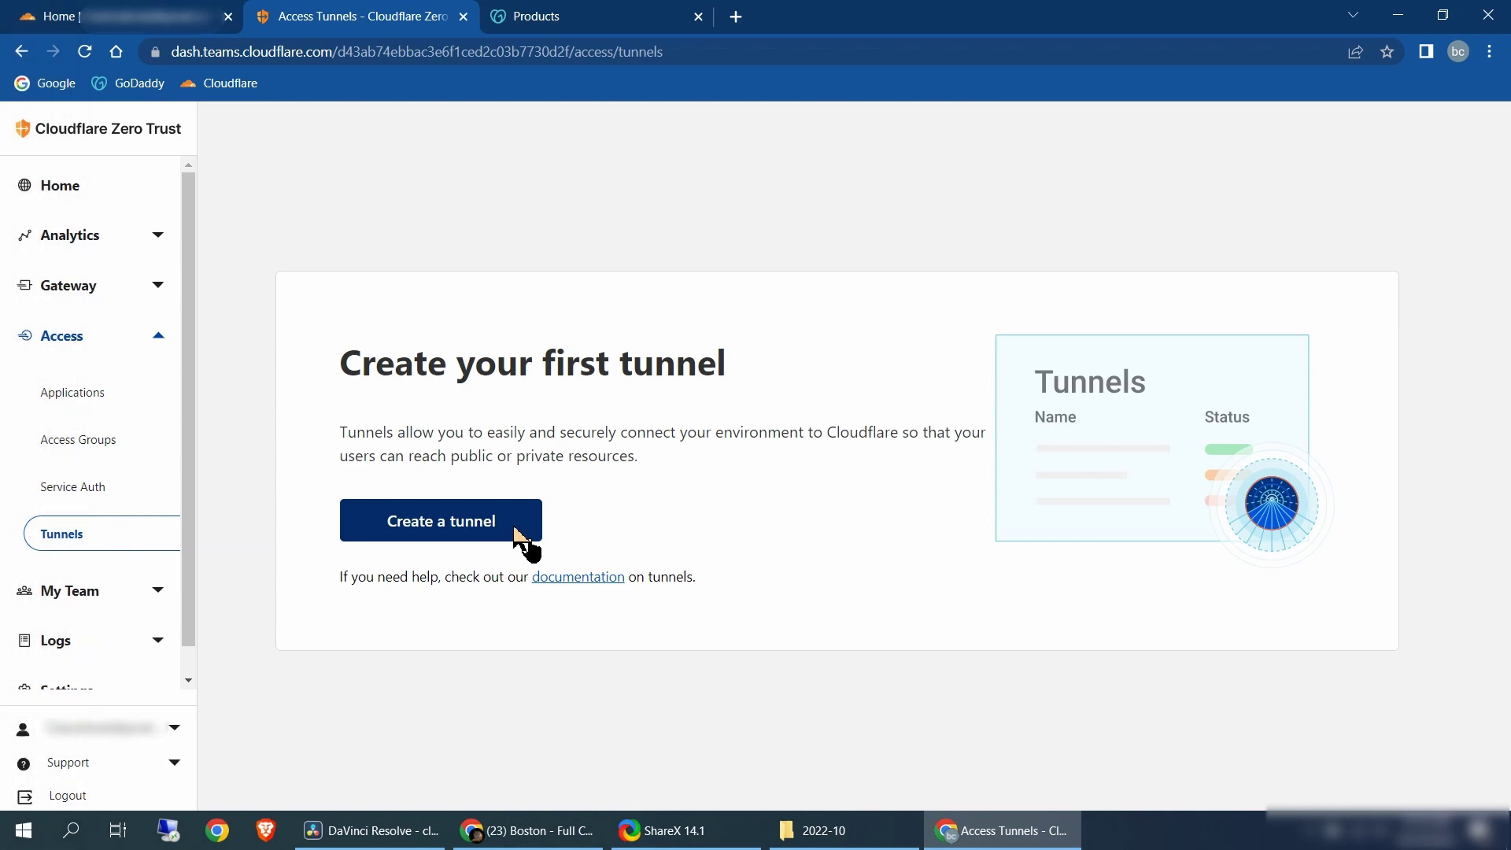
left_click(520, 542)
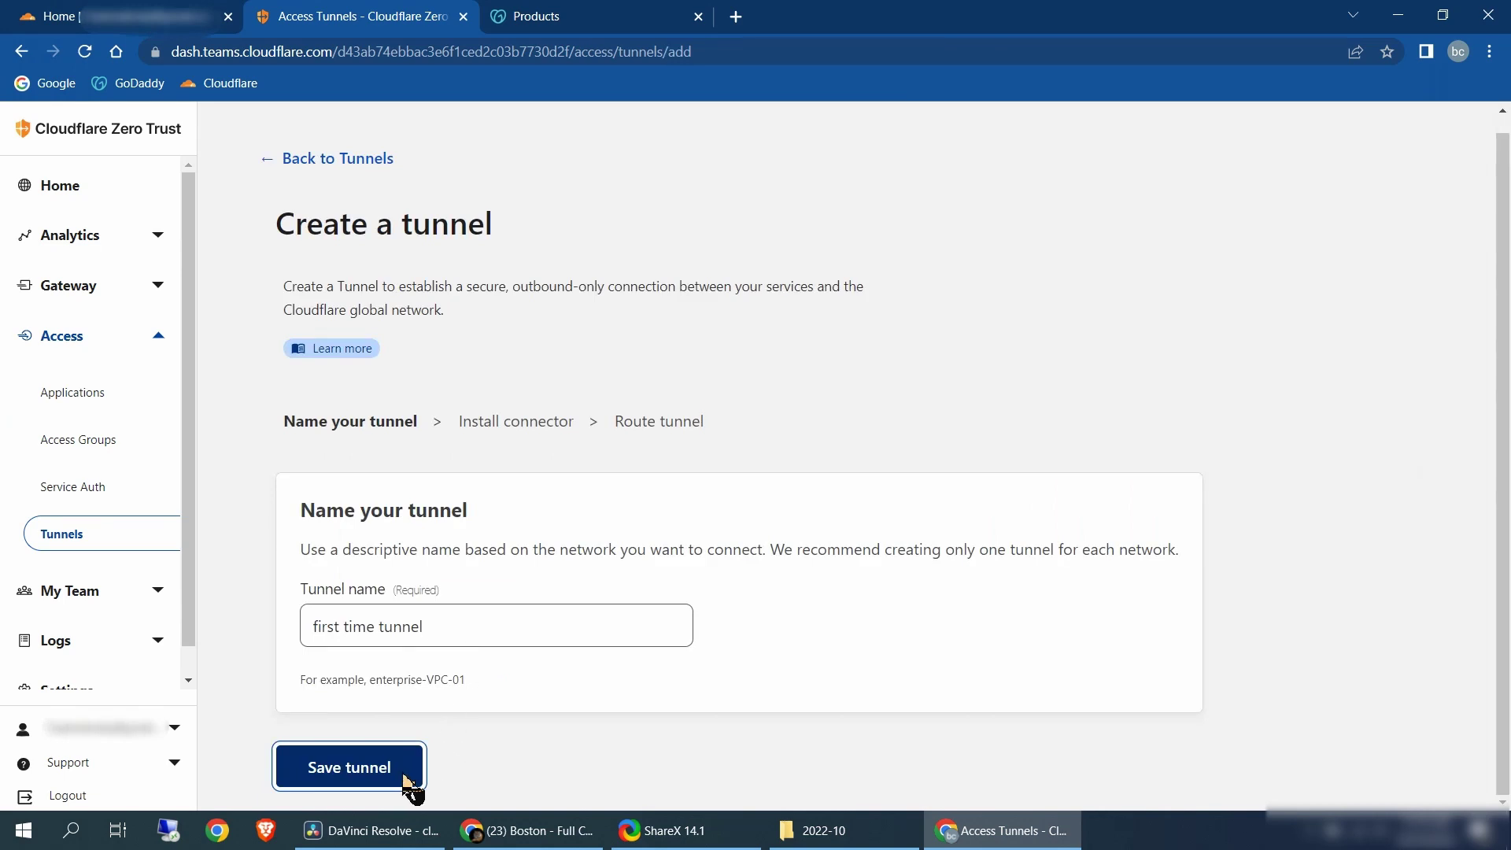
left_click(405, 783)
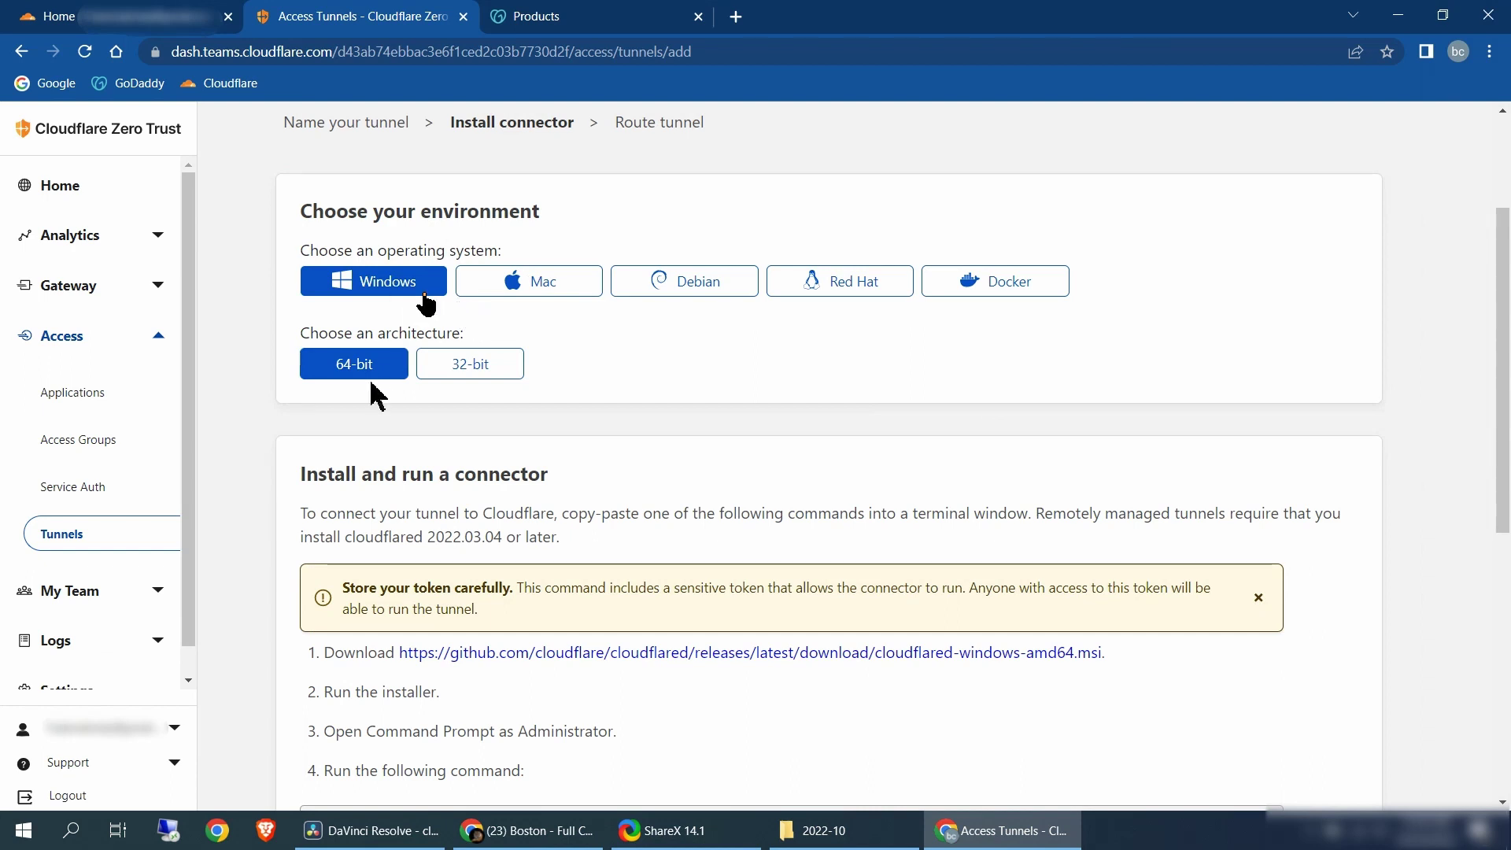
scroll(1008, 620, "down", 1)
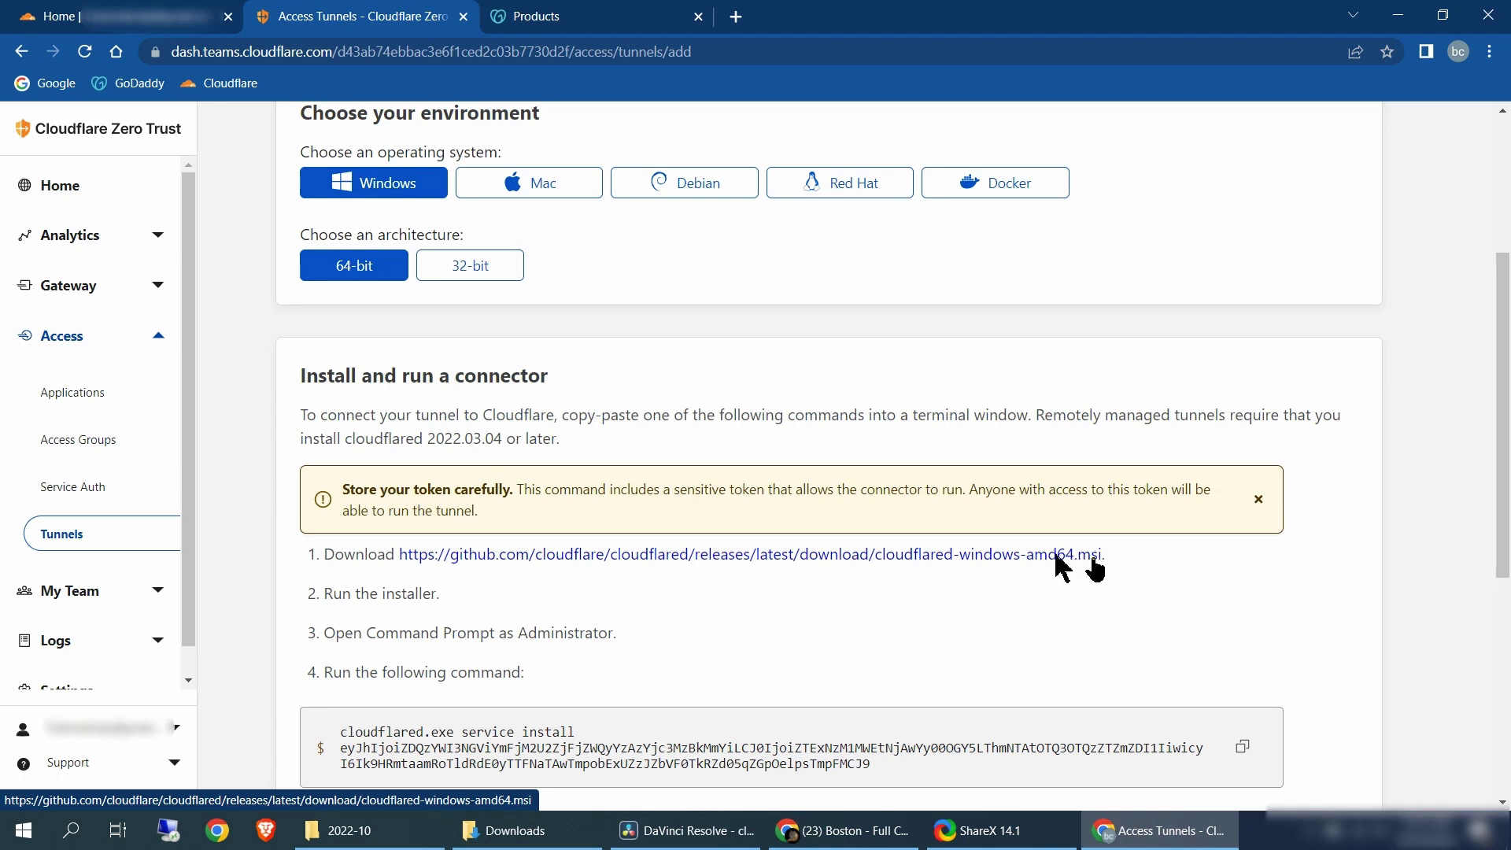
Download and run the cloudflared-windows-amd64.msi installer past the warning, then open Command Prompt as administrator
left_click(1057, 555)
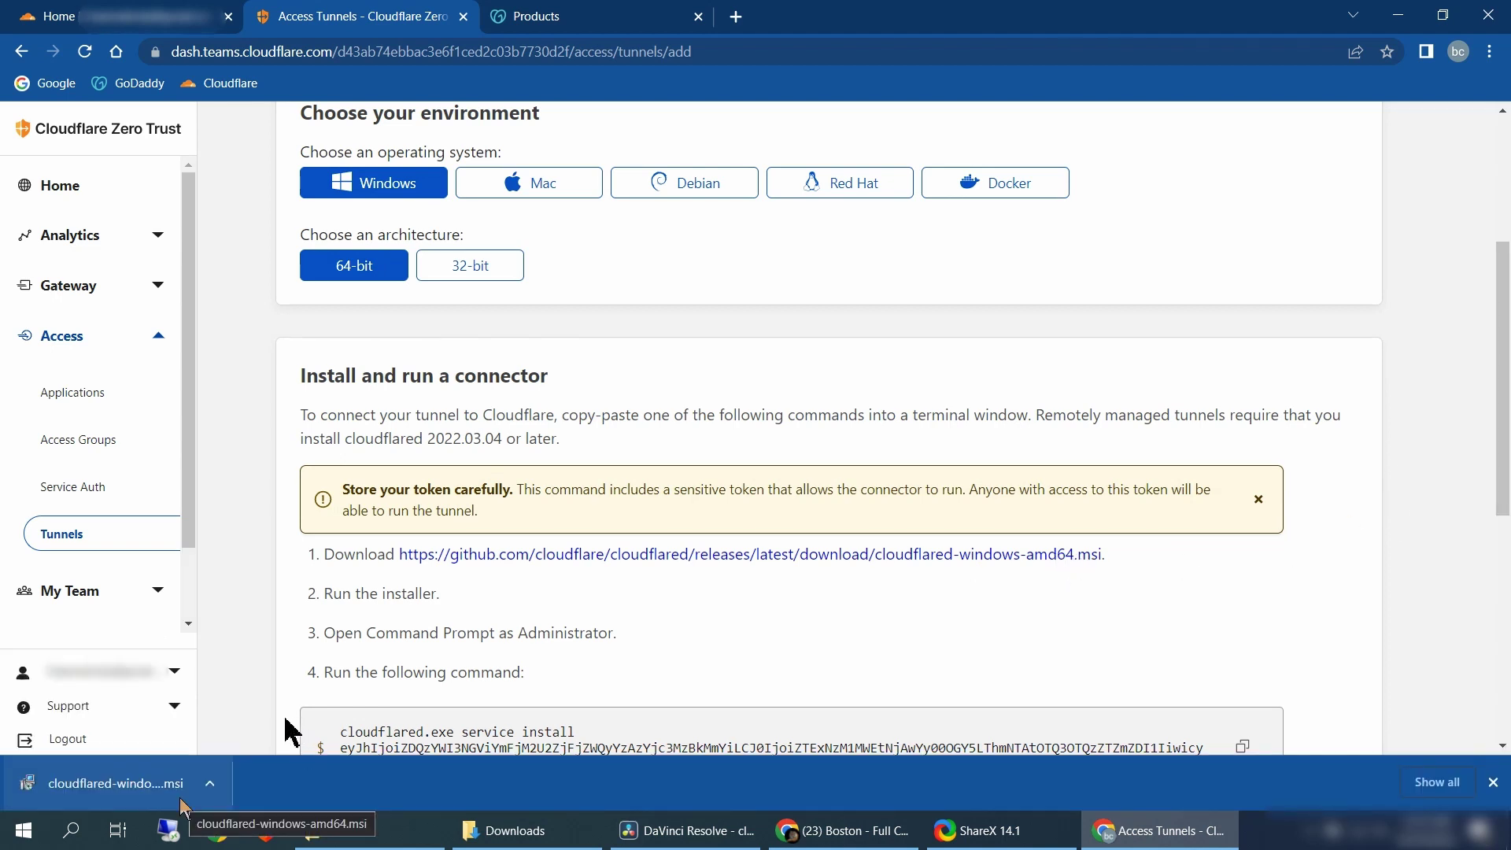
left_click(138, 799)
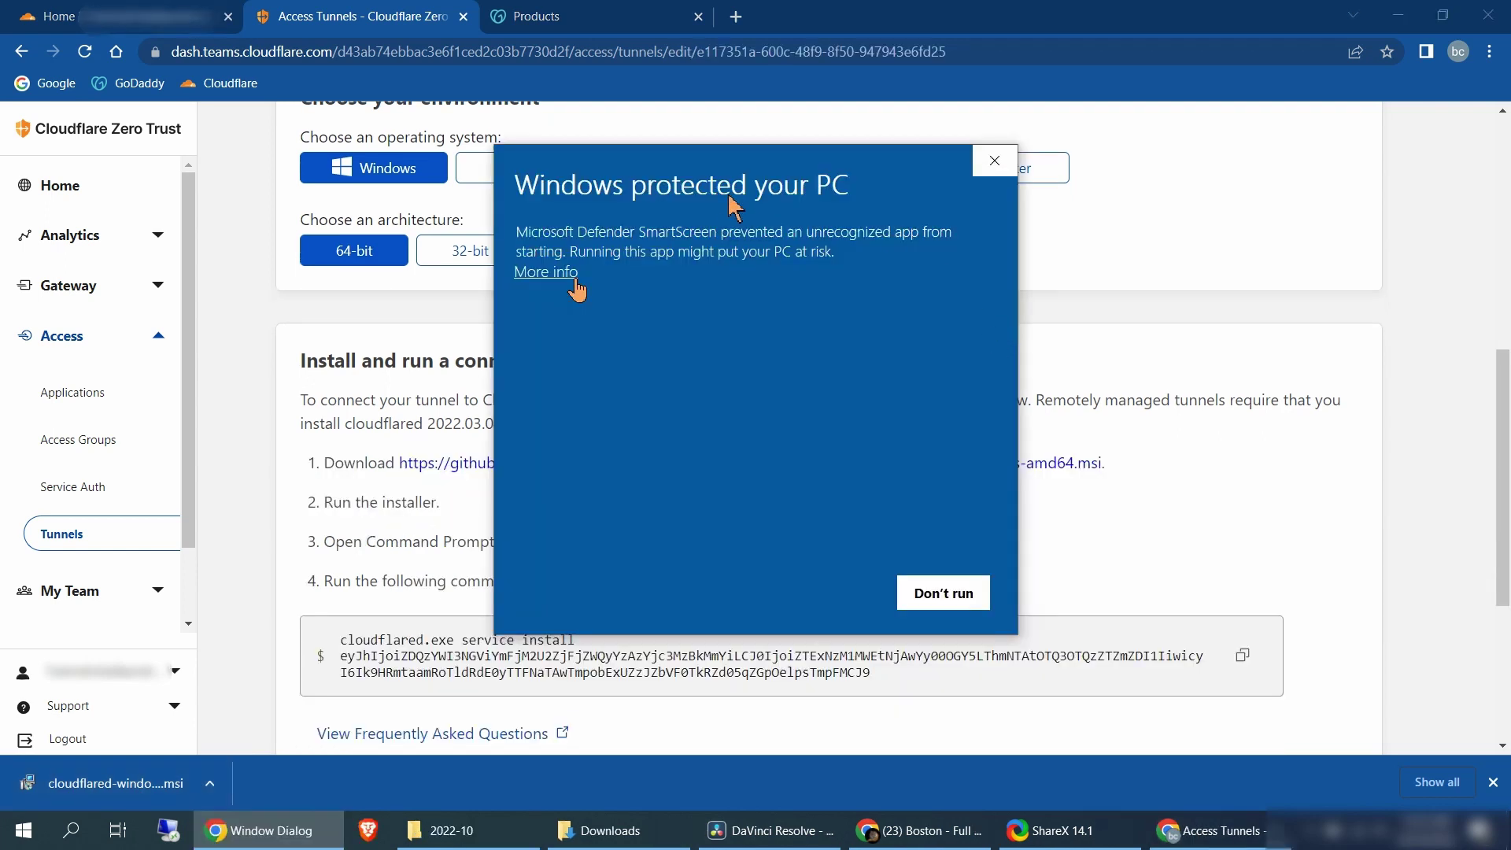
left_click(568, 276)
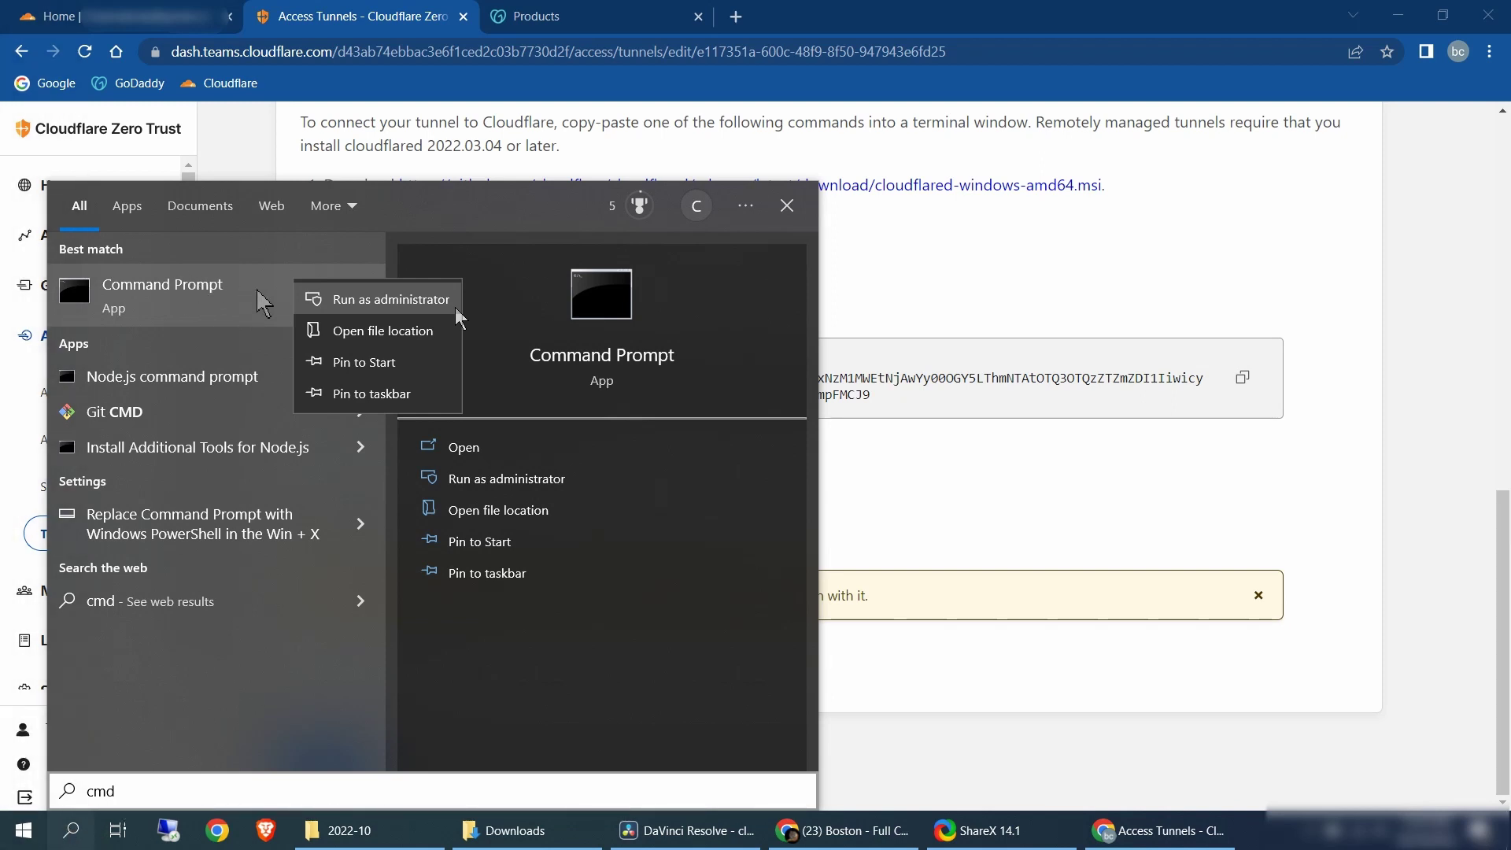
left_click(374, 305)
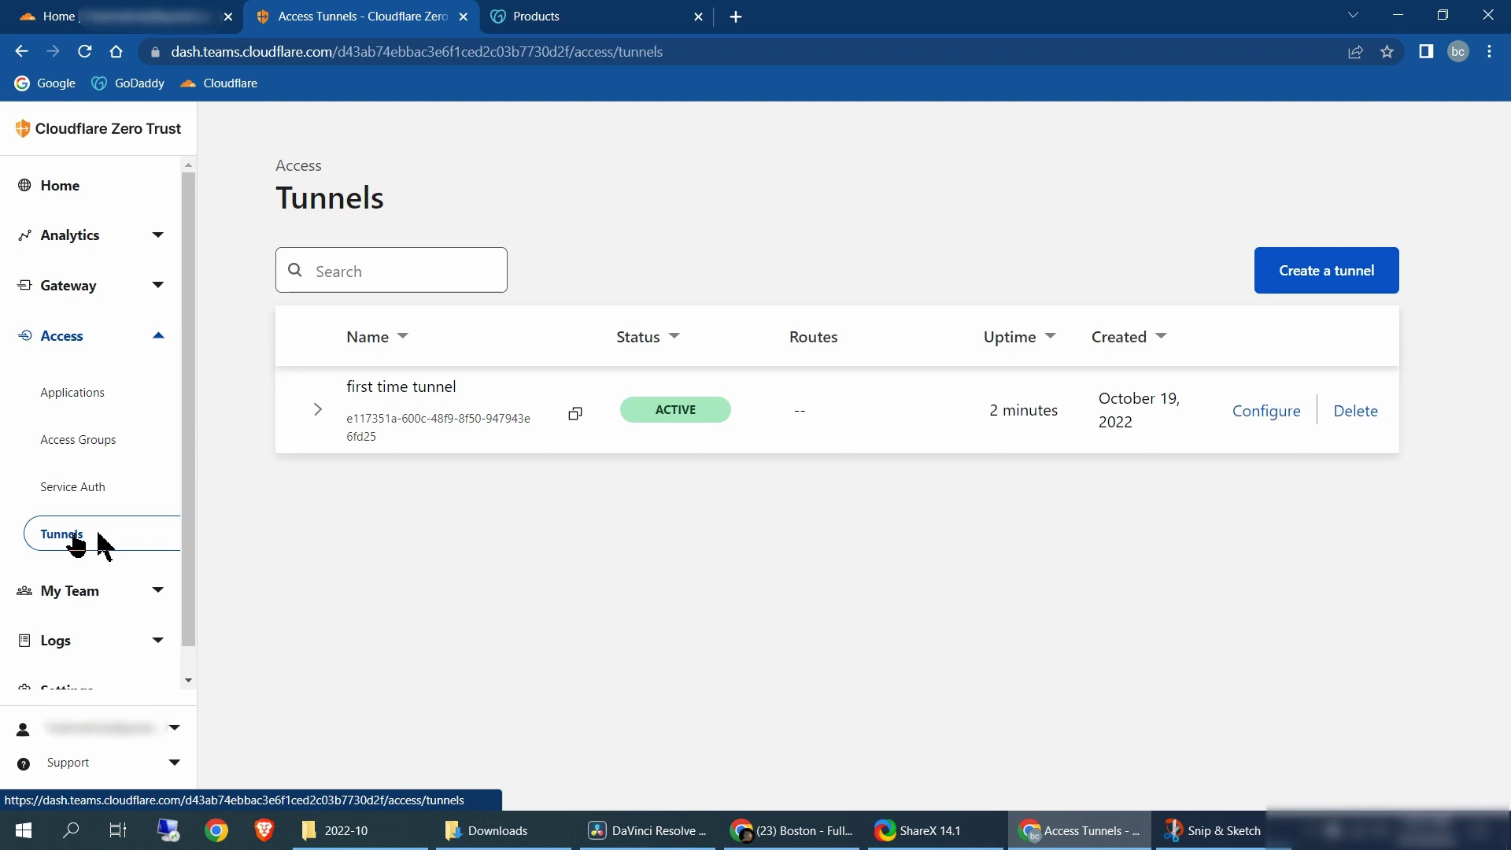
Start a public hostname for first time tunnel, open its service types, and search Windows for cmd
scroll(75, 549, "left", 3)
left_click(1267, 413)
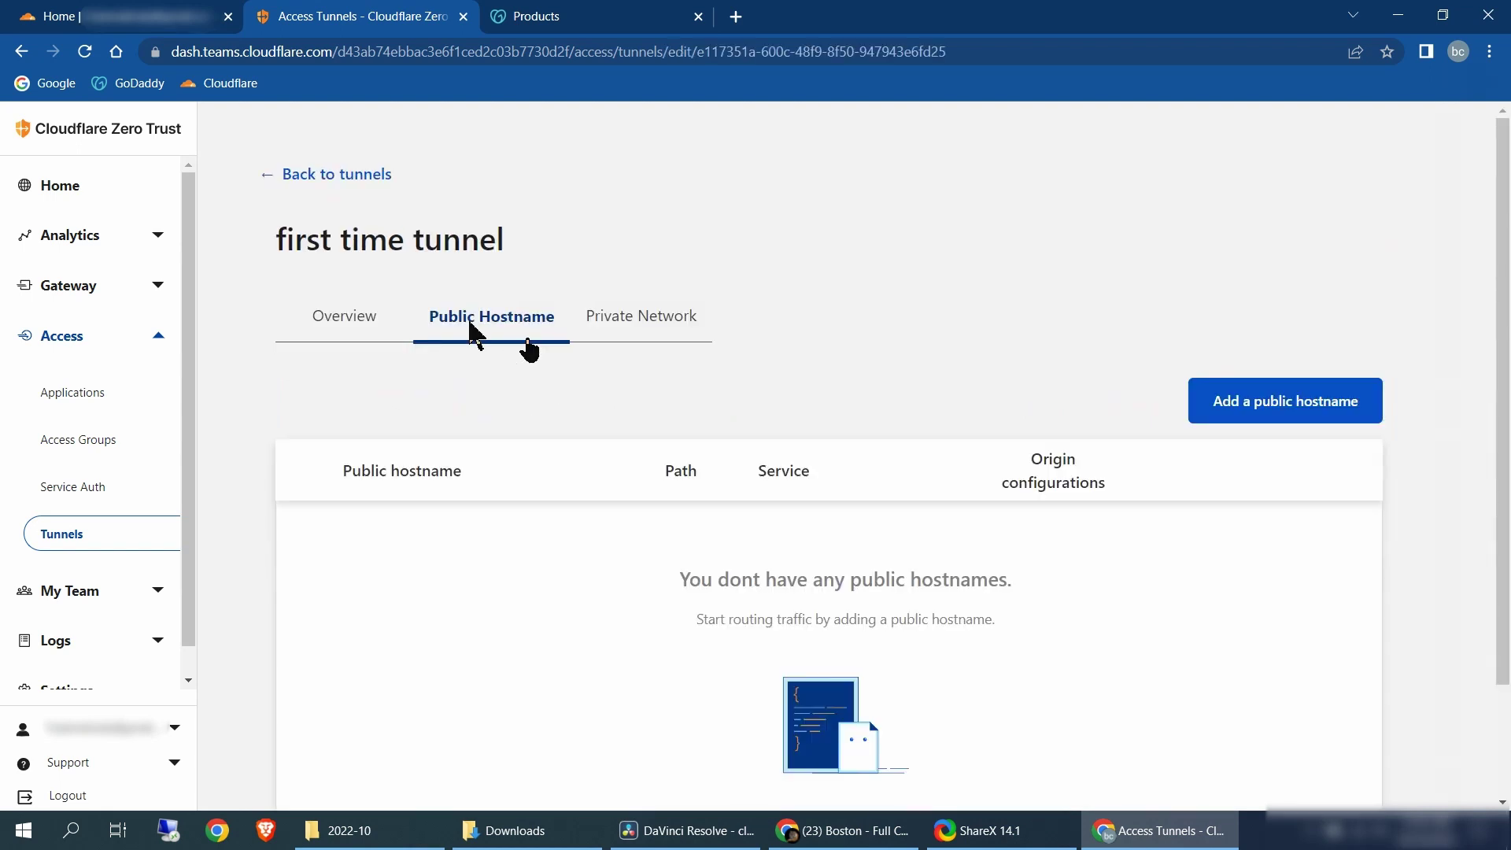
left_click(1371, 418)
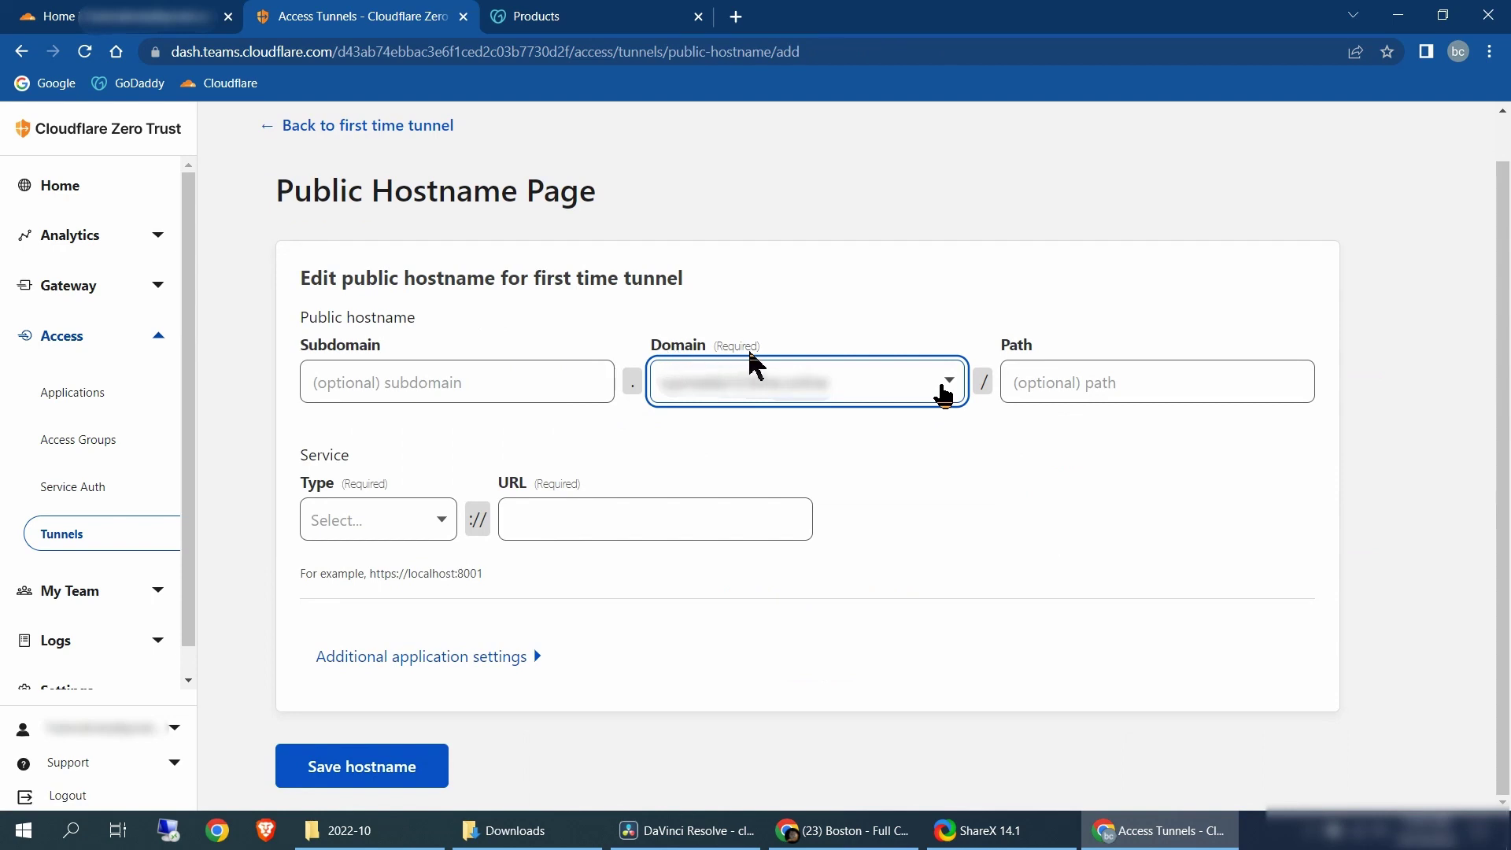
left_click(421, 524)
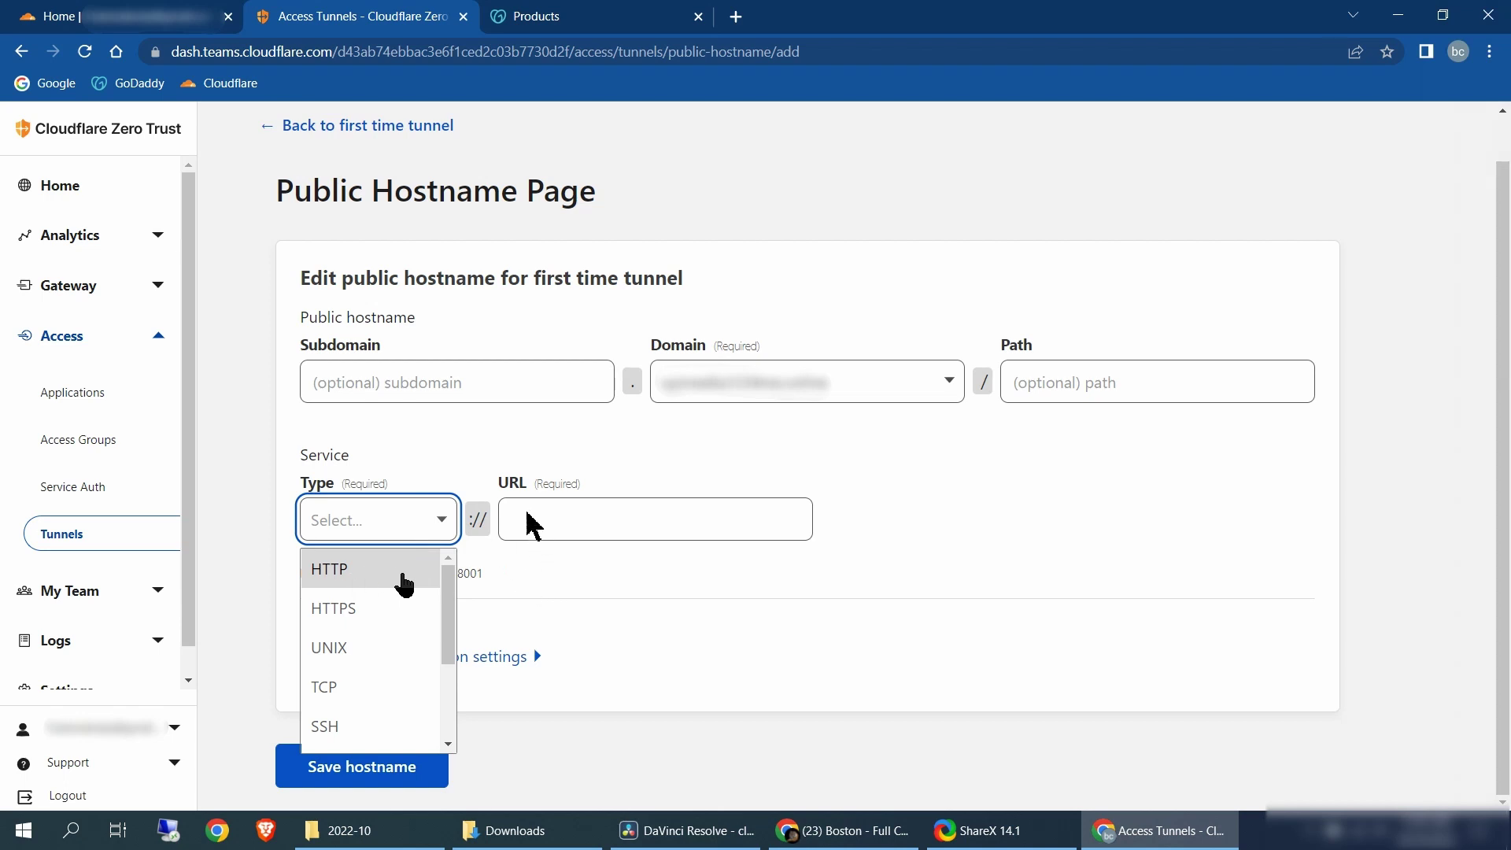
key("super")
type("cmd")
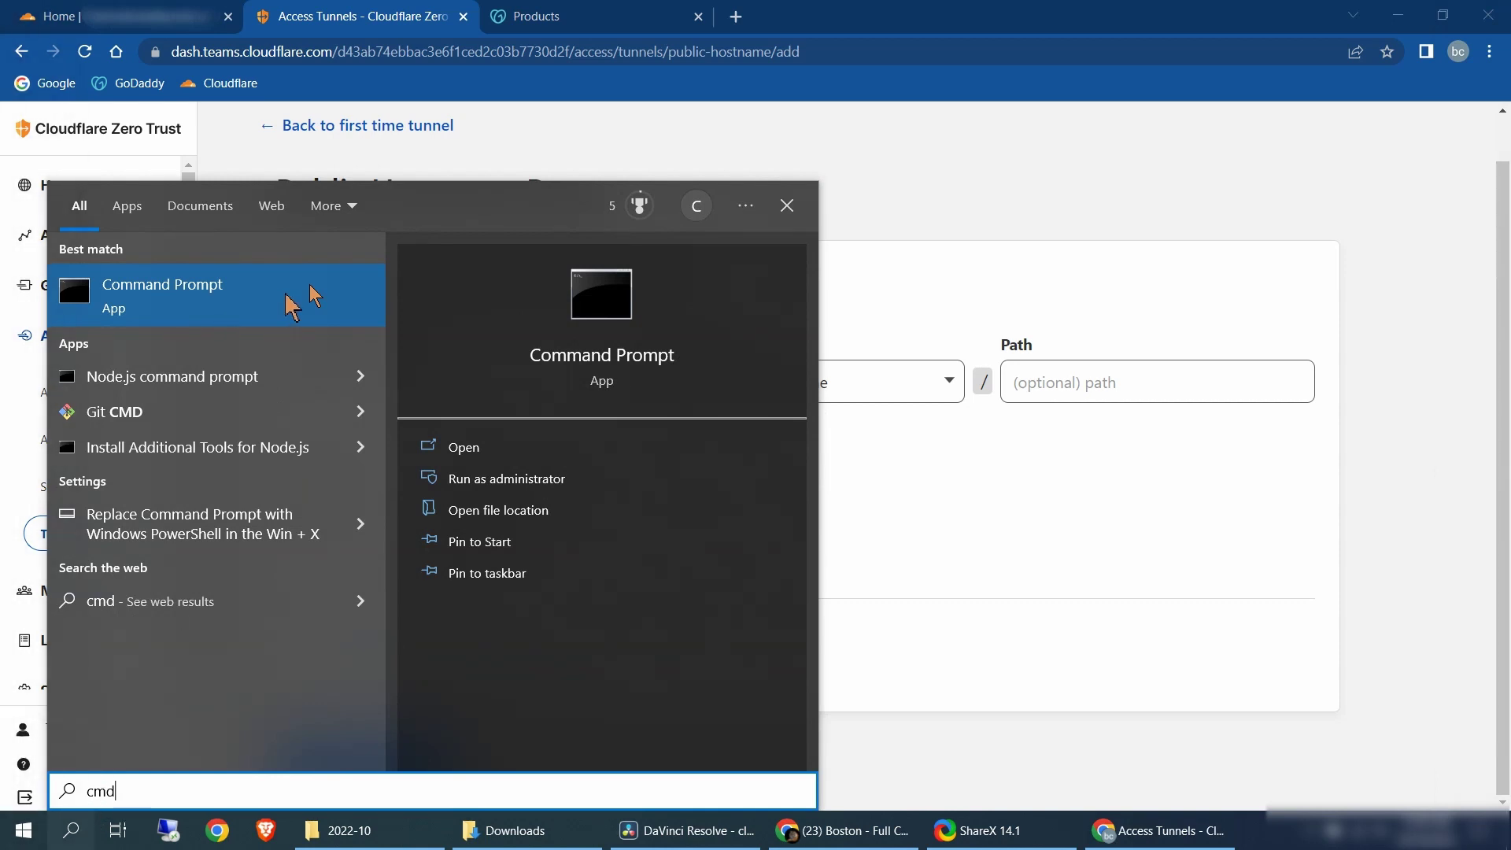
Run ipconfig to find the Wi-Fi IPv4 address 192.168.0.103, then return to the hostname form
left_click(309, 291)
type("ipconfig")
left_click(195, 133)
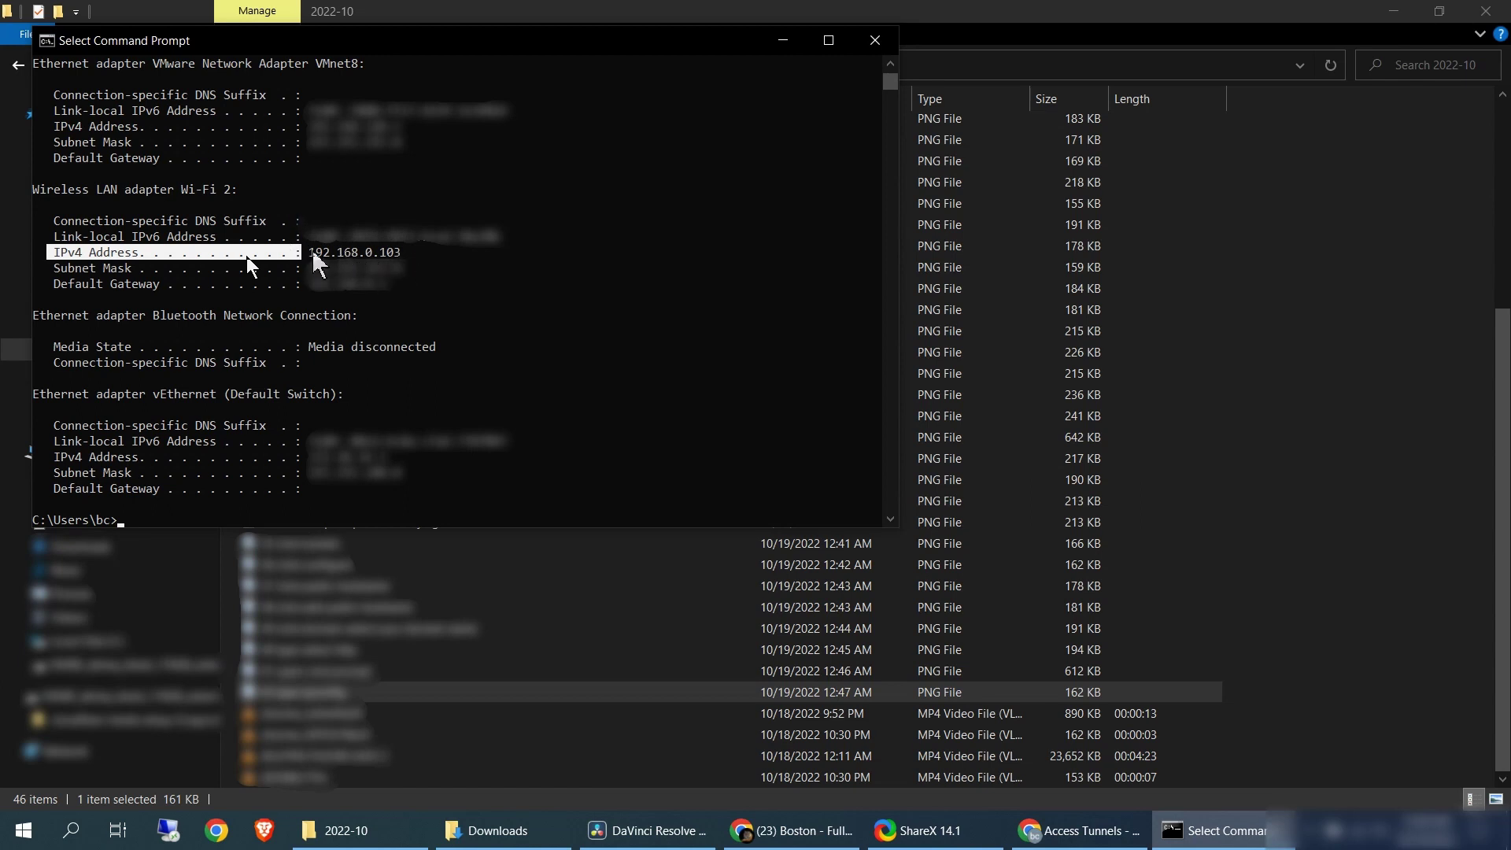
key("alt+Tab")
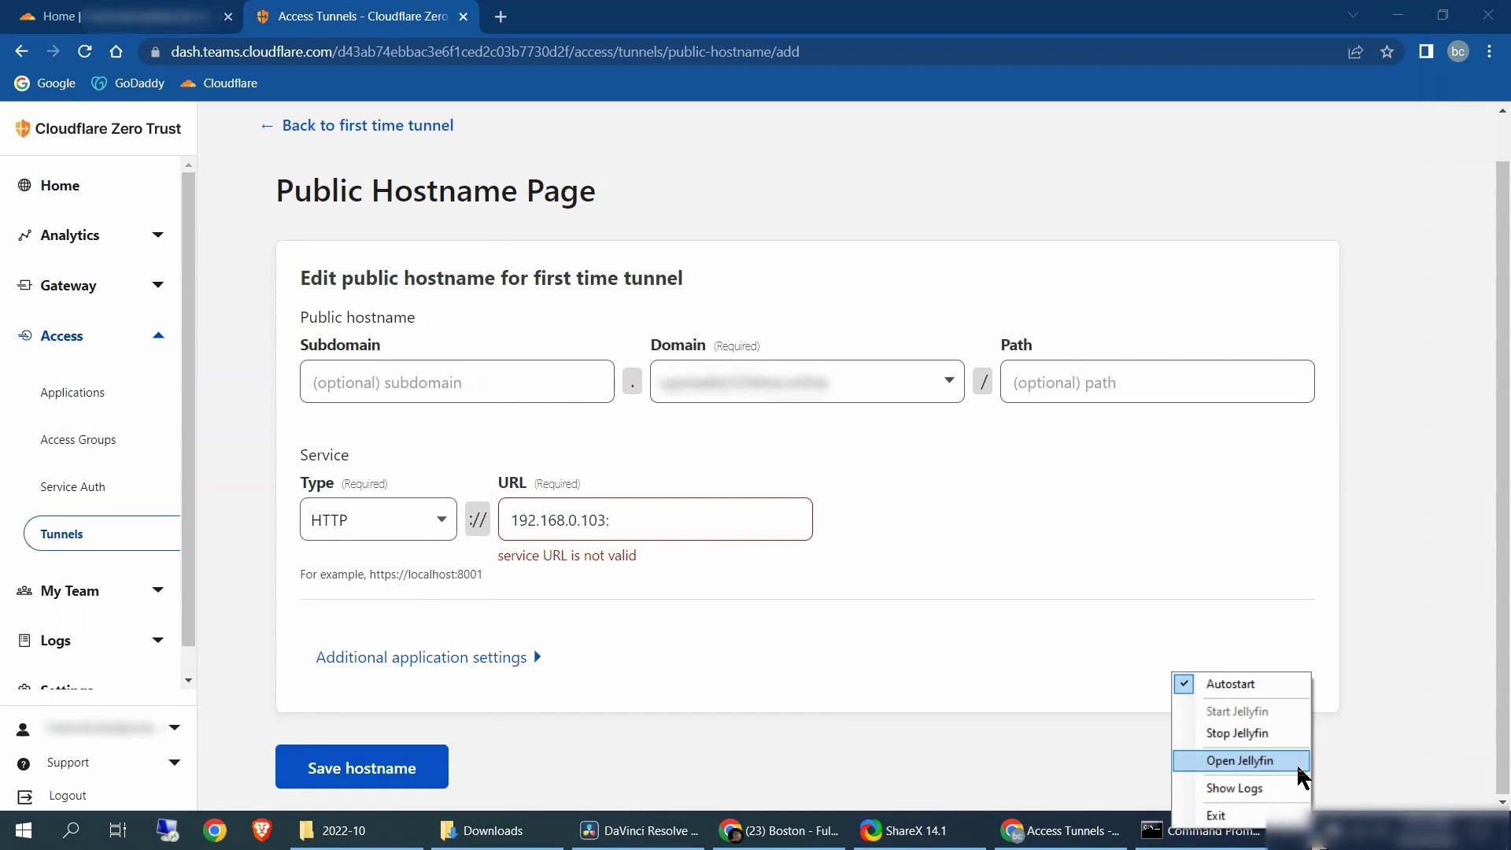
Confirm Jellyfin runs on port 8096 and set the service URL to 192.168.0.103:8096
right_click(1299, 771)
left_click(1239, 775)
left_click(1297, 764)
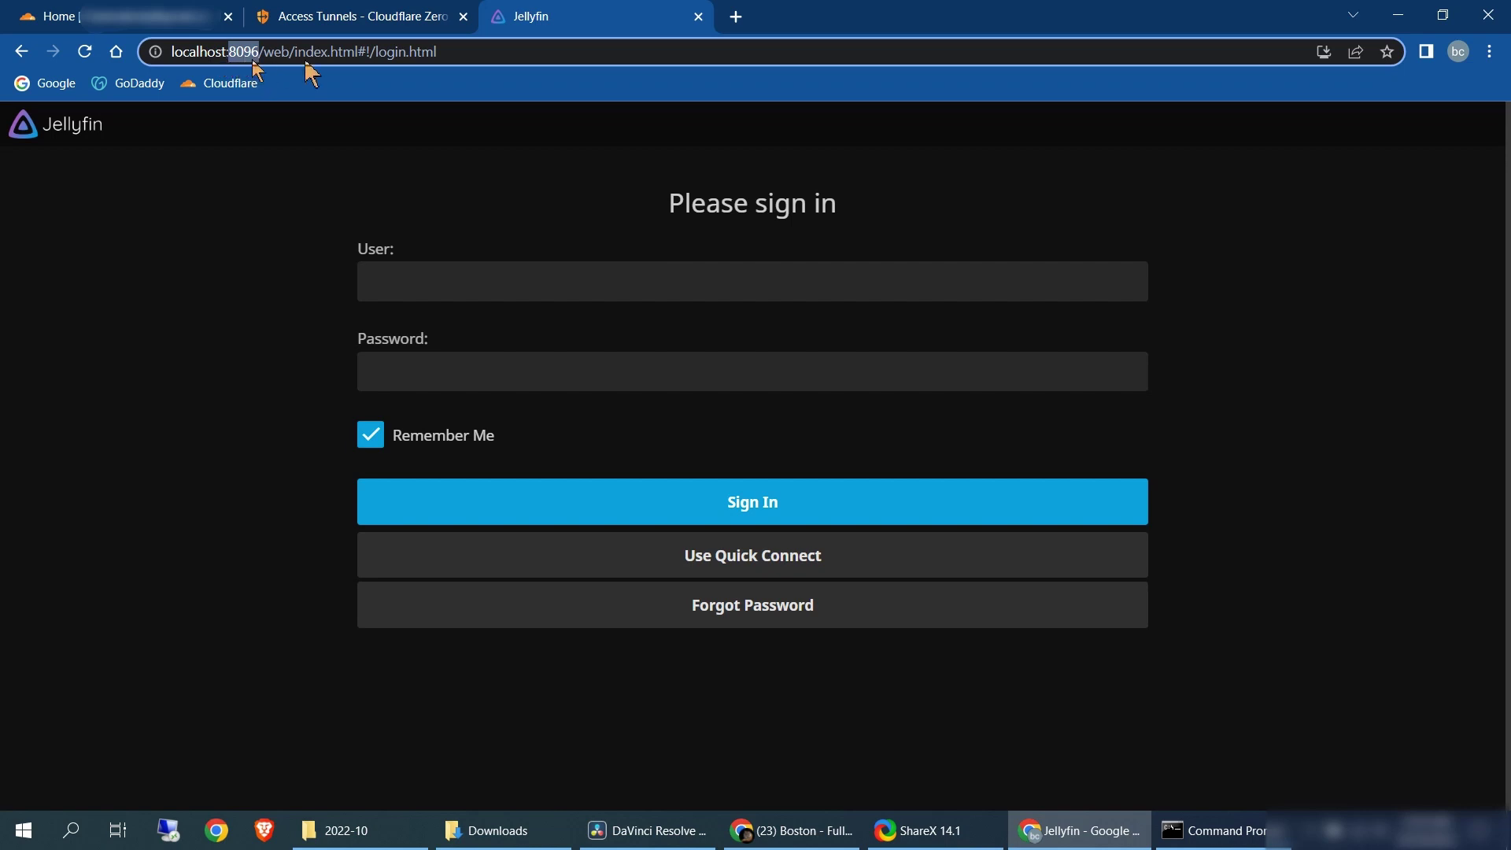
key("ctrl+shift+Tab")
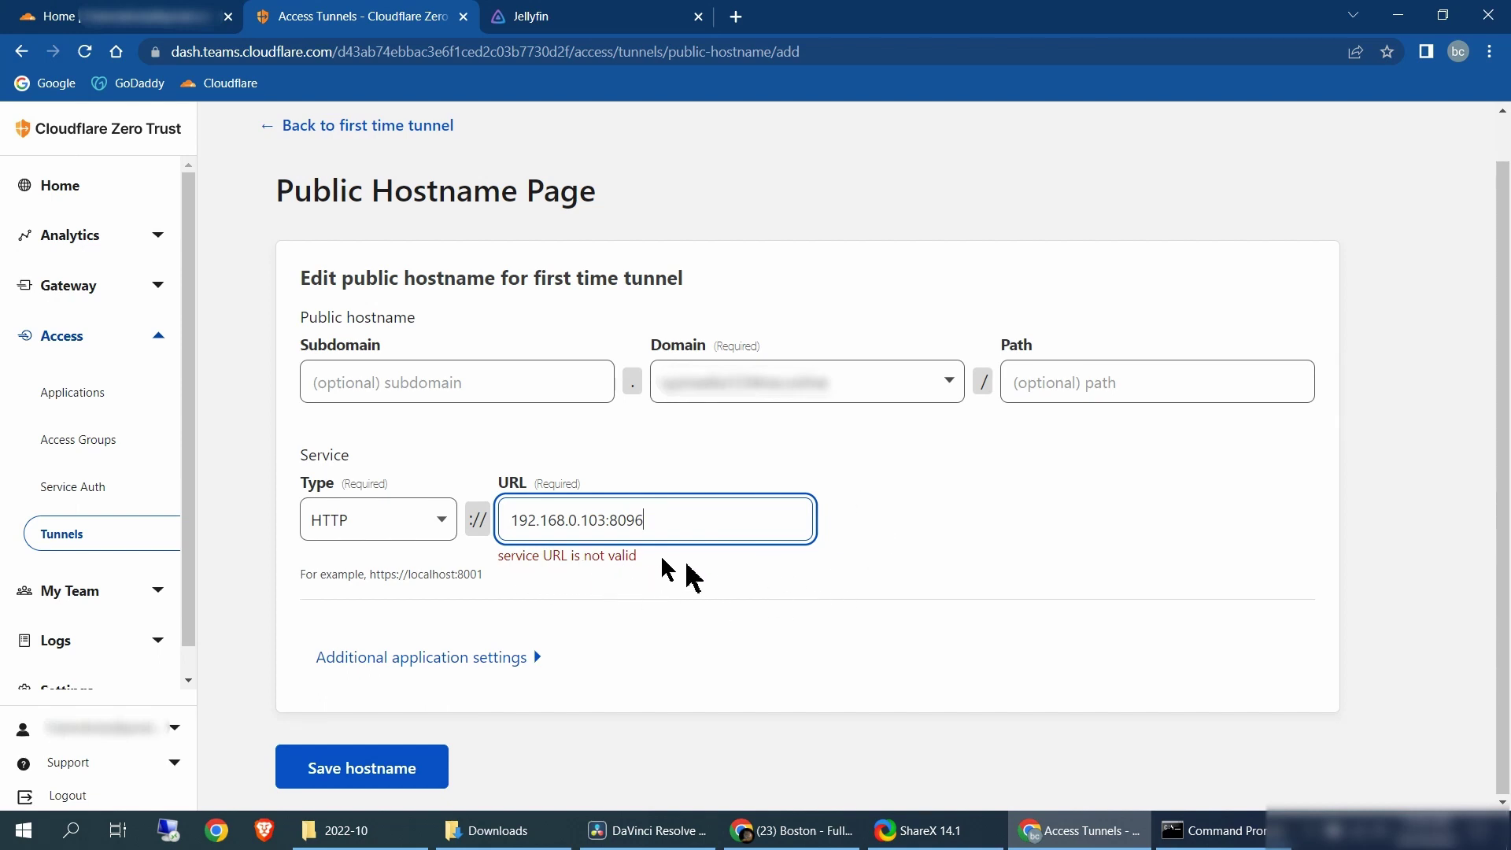
left_click(430, 783)
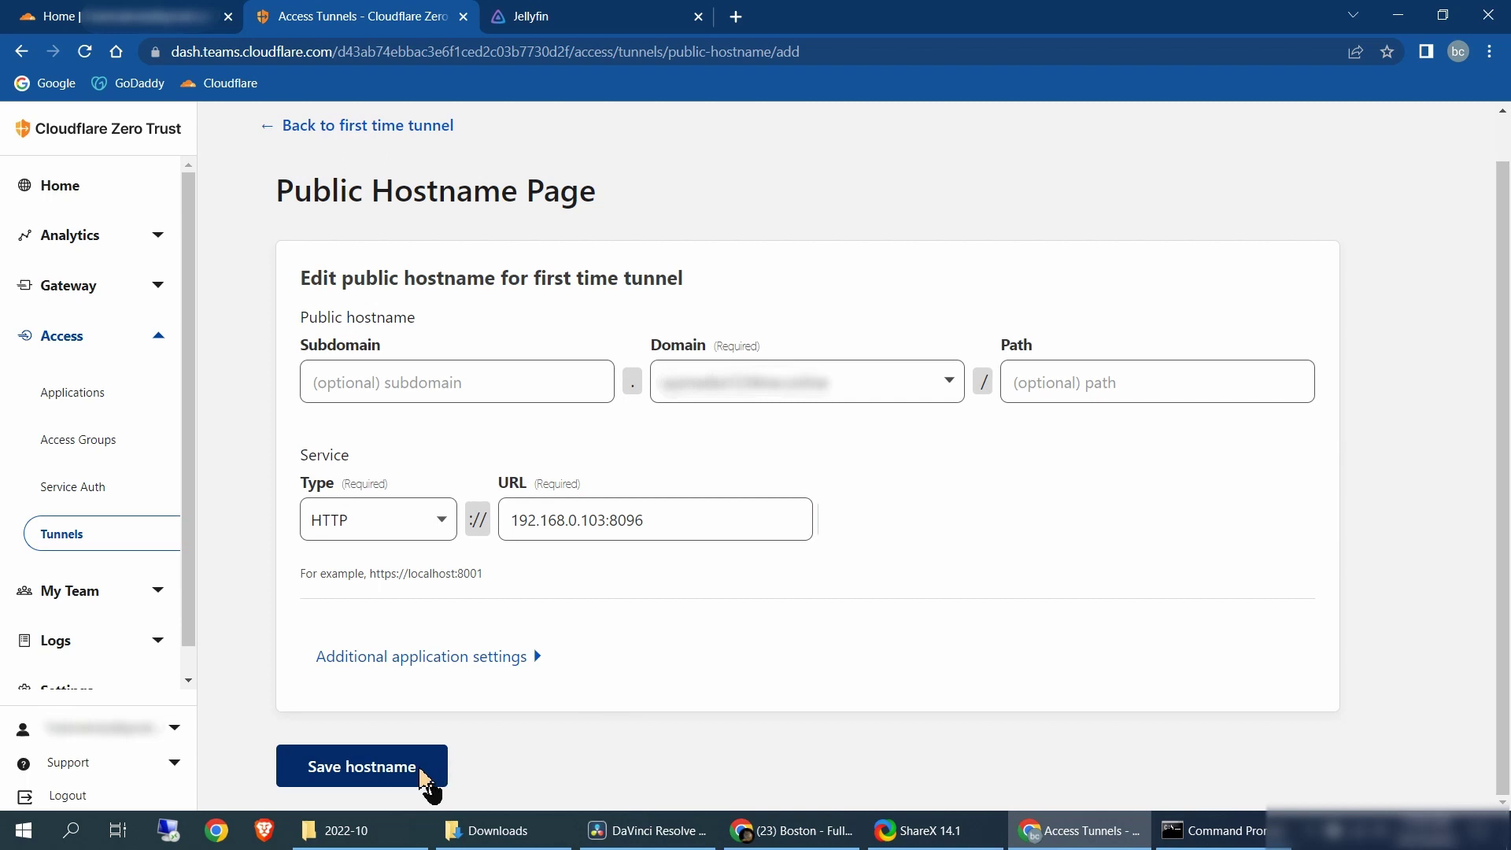
left_click(422, 775)
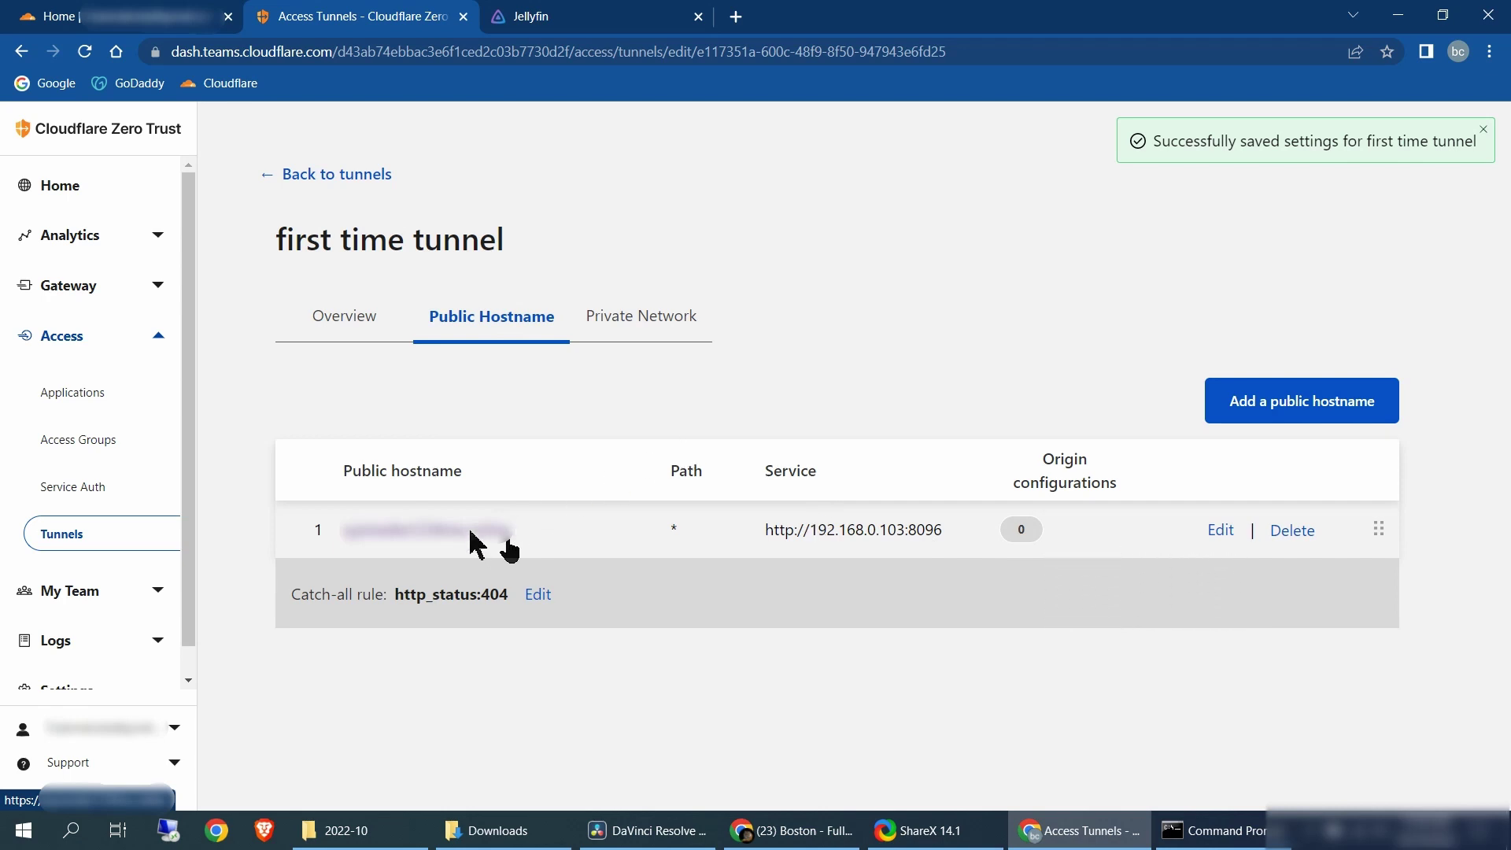
left_click(508, 540)
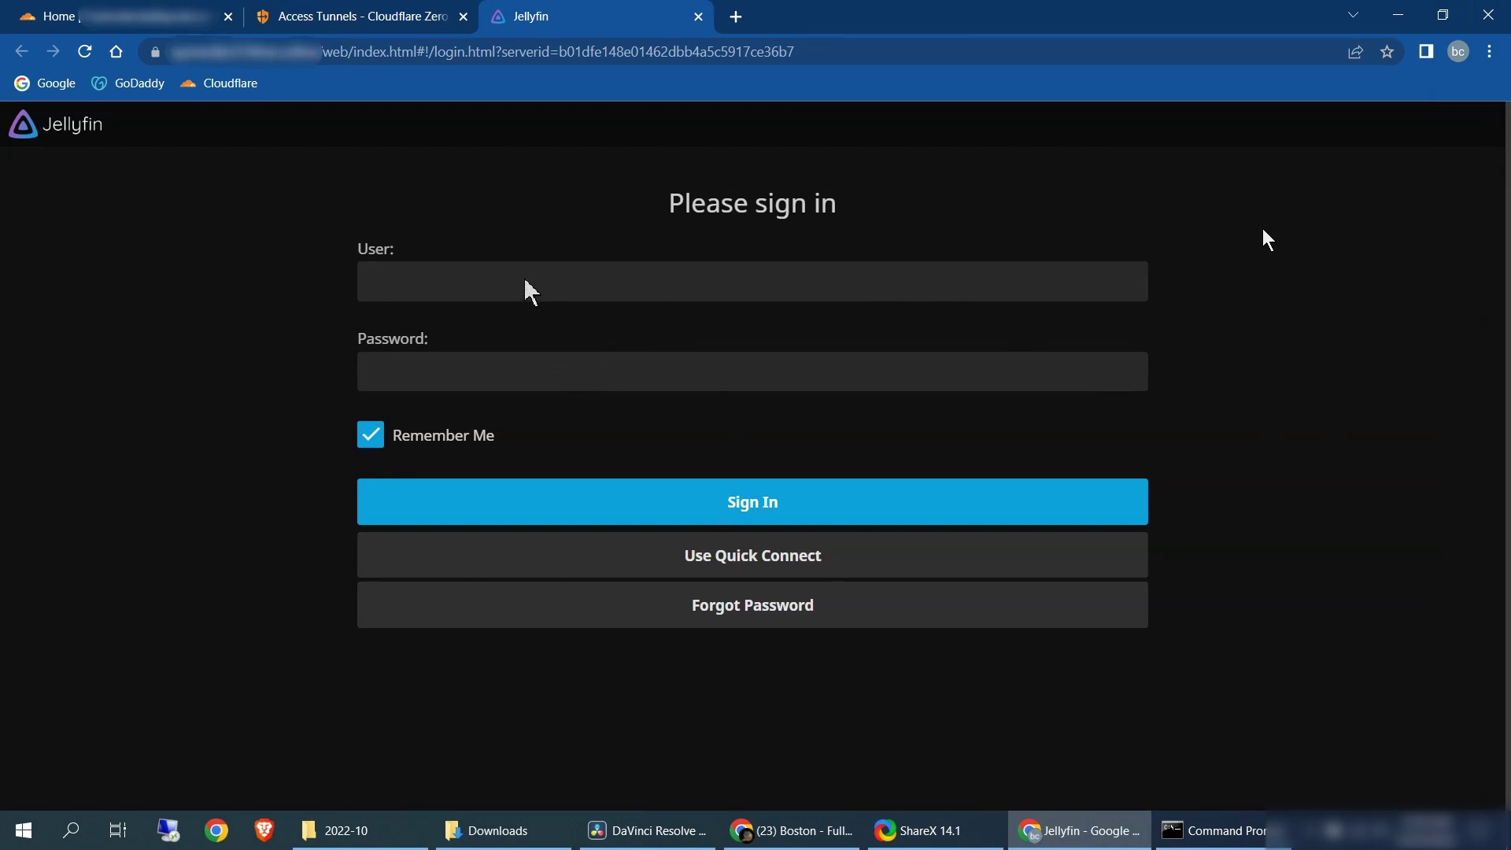
Sign in to Jellyfin using the browser's saved credentials
left_click(491, 379)
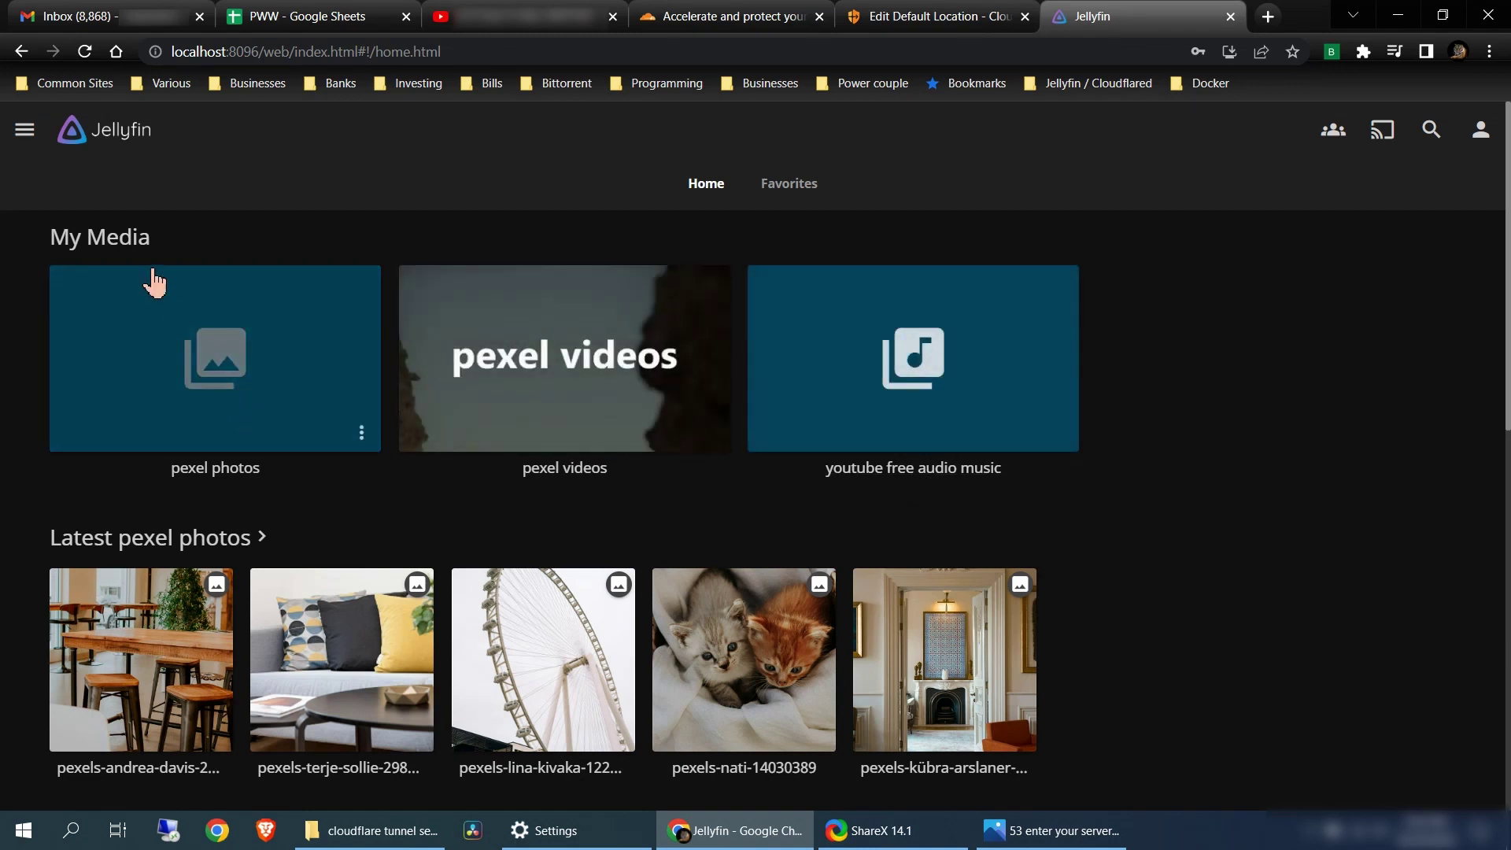
View the Dashboard's Libraries page, then go back Home and open the pexel photos library
left_click(25, 130)
left_click(102, 434)
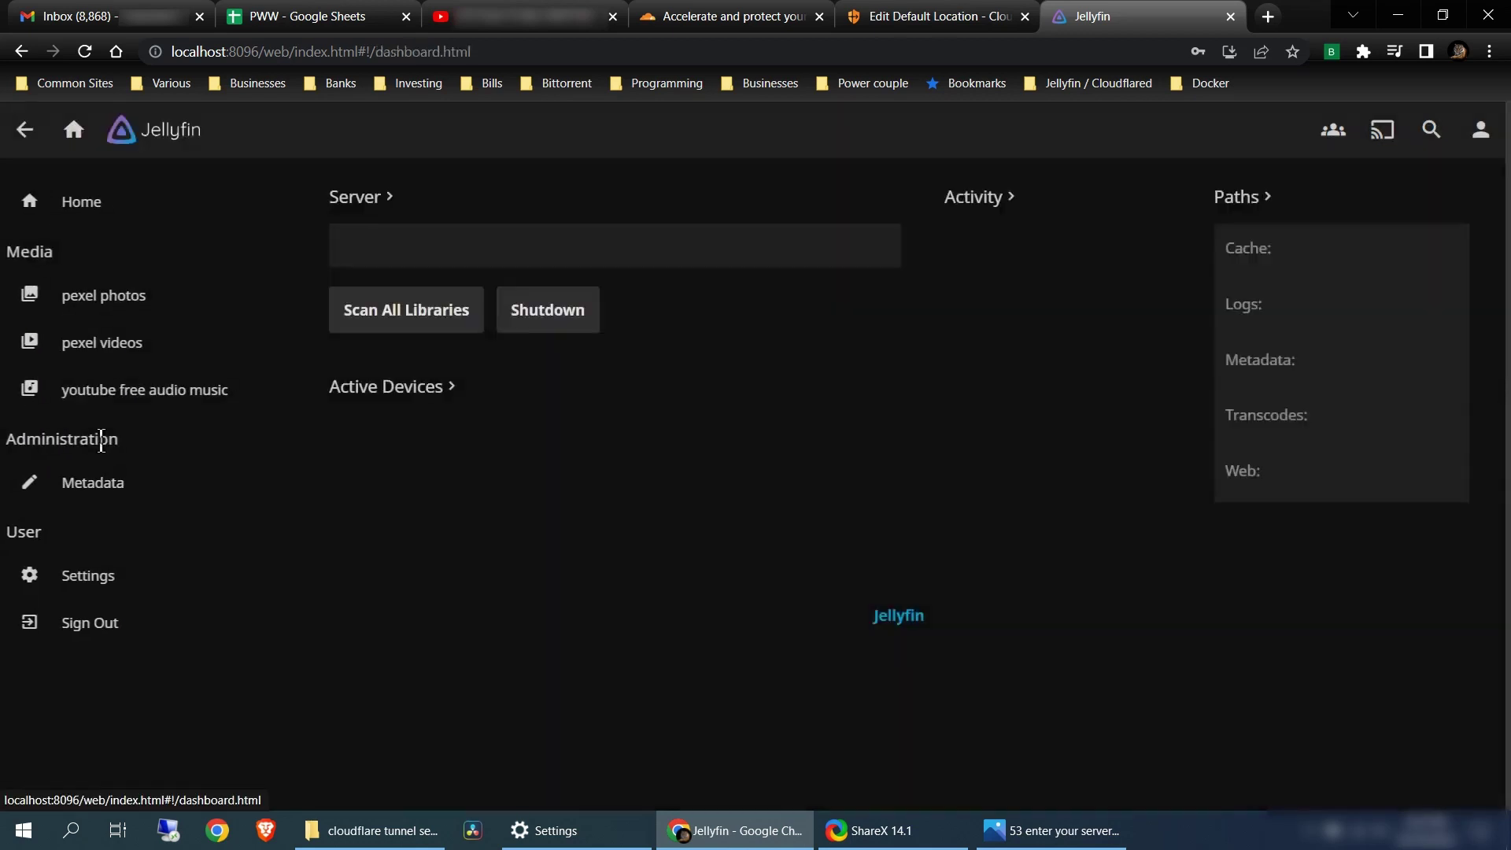
left_click(98, 393)
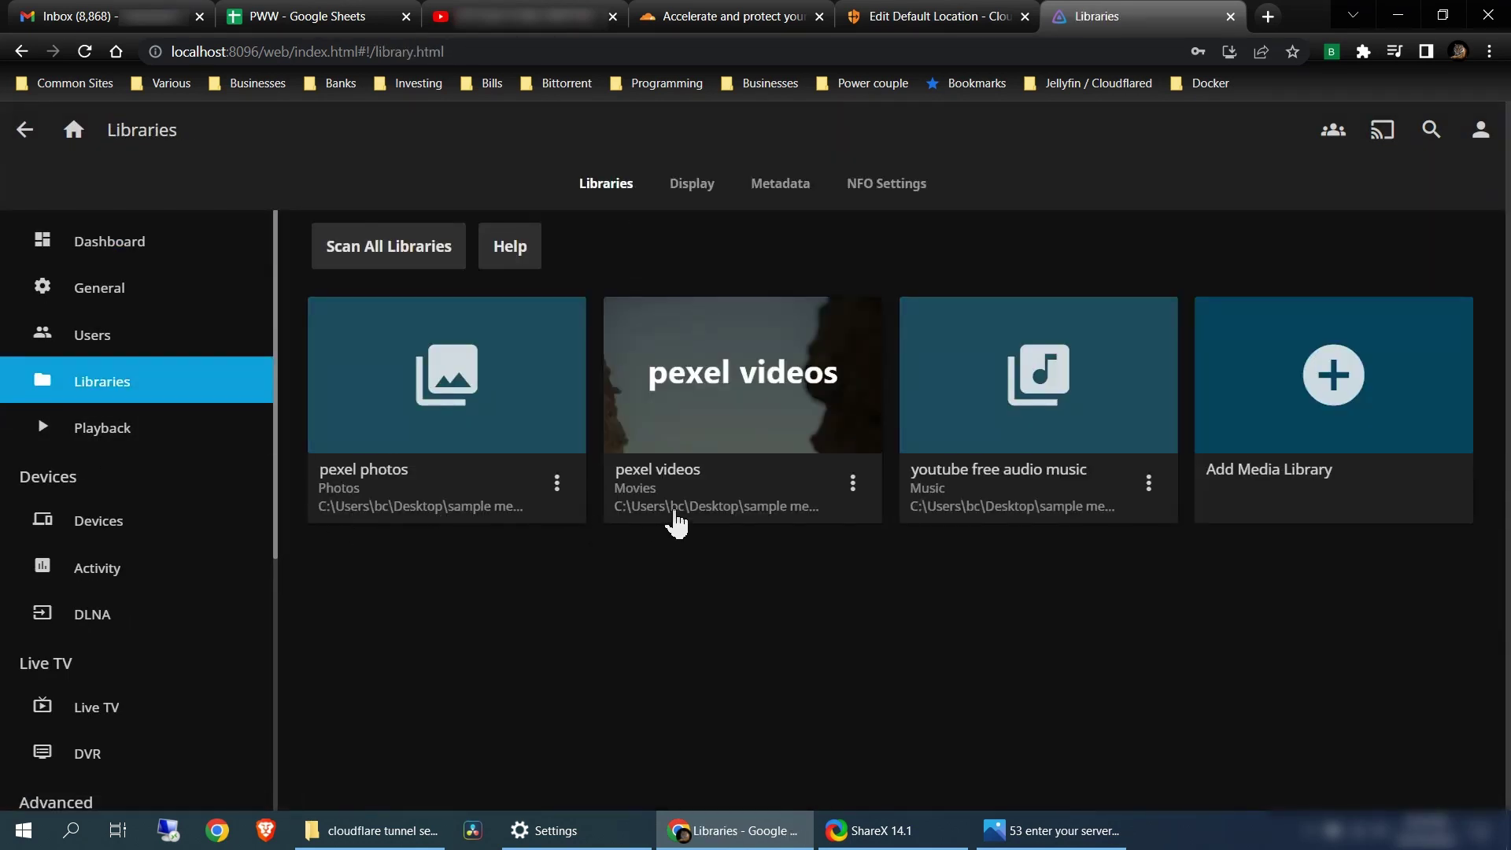
left_click(74, 131)
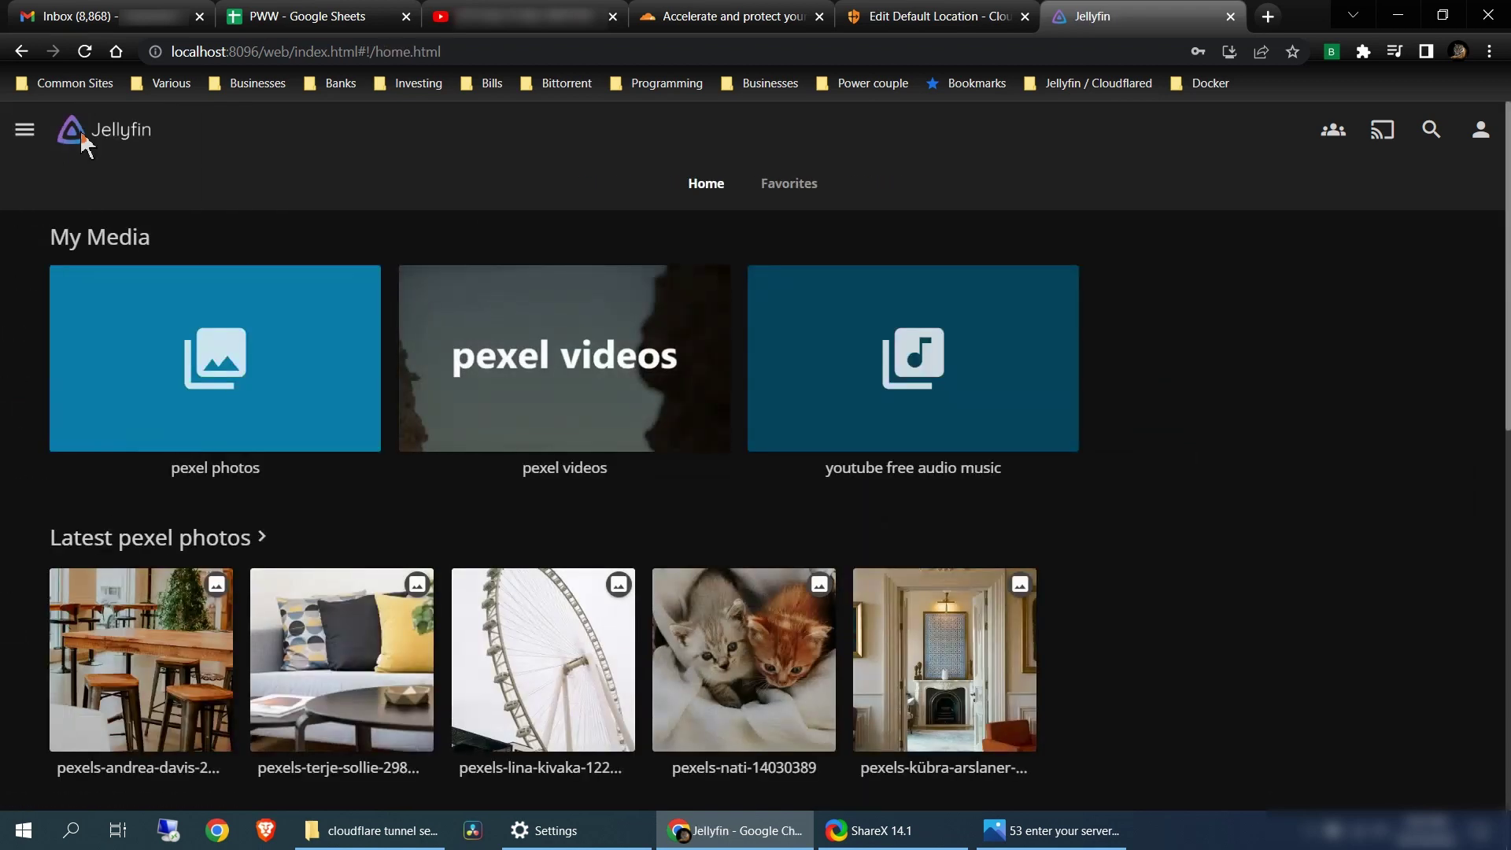
left_click(293, 358)
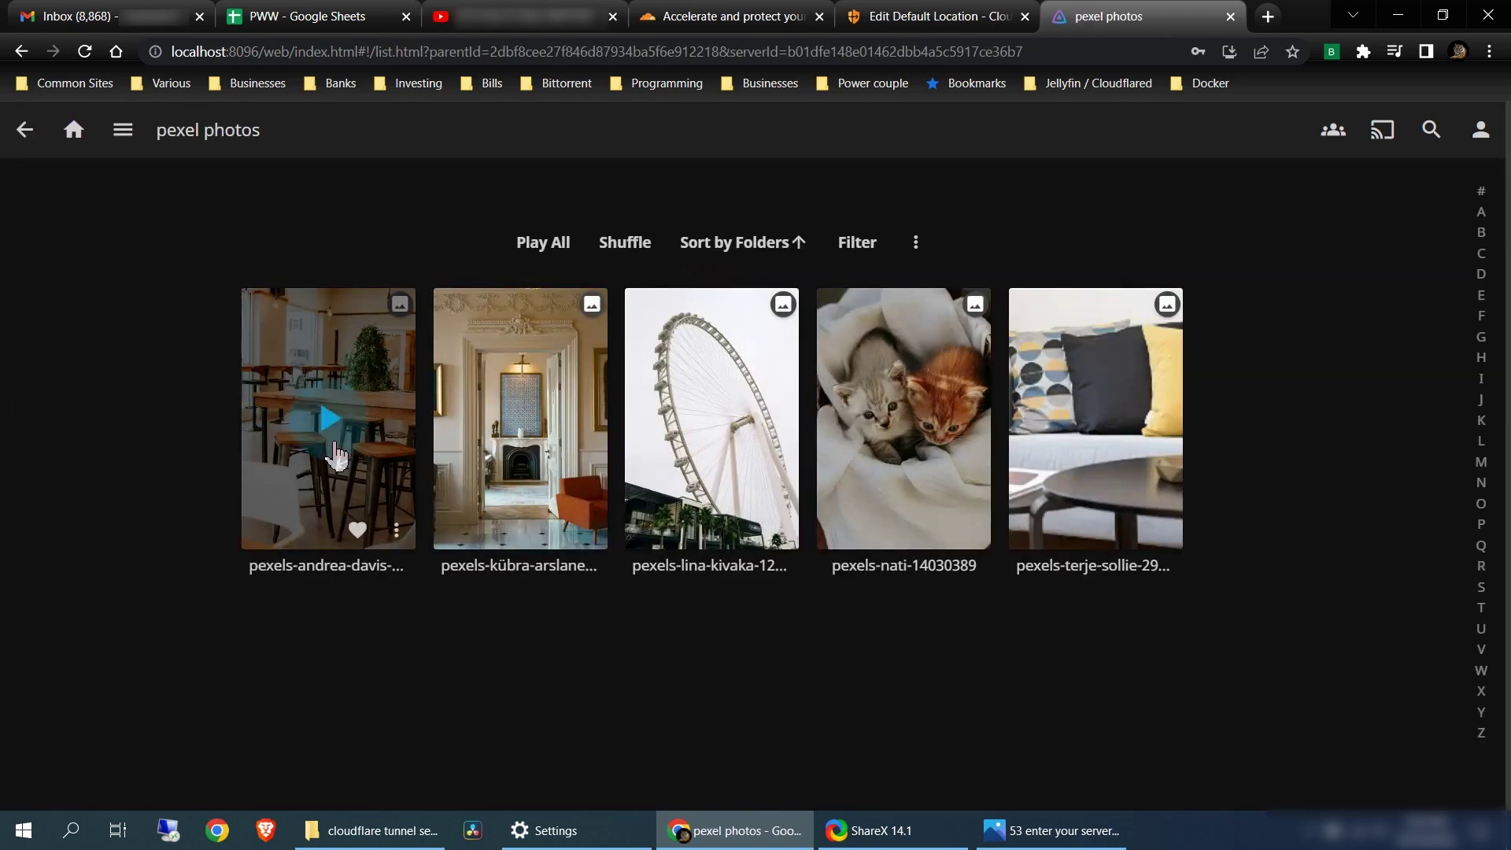
Load the Jellyfin home page from the browser address bar and inspect its address
left_click(244, 52)
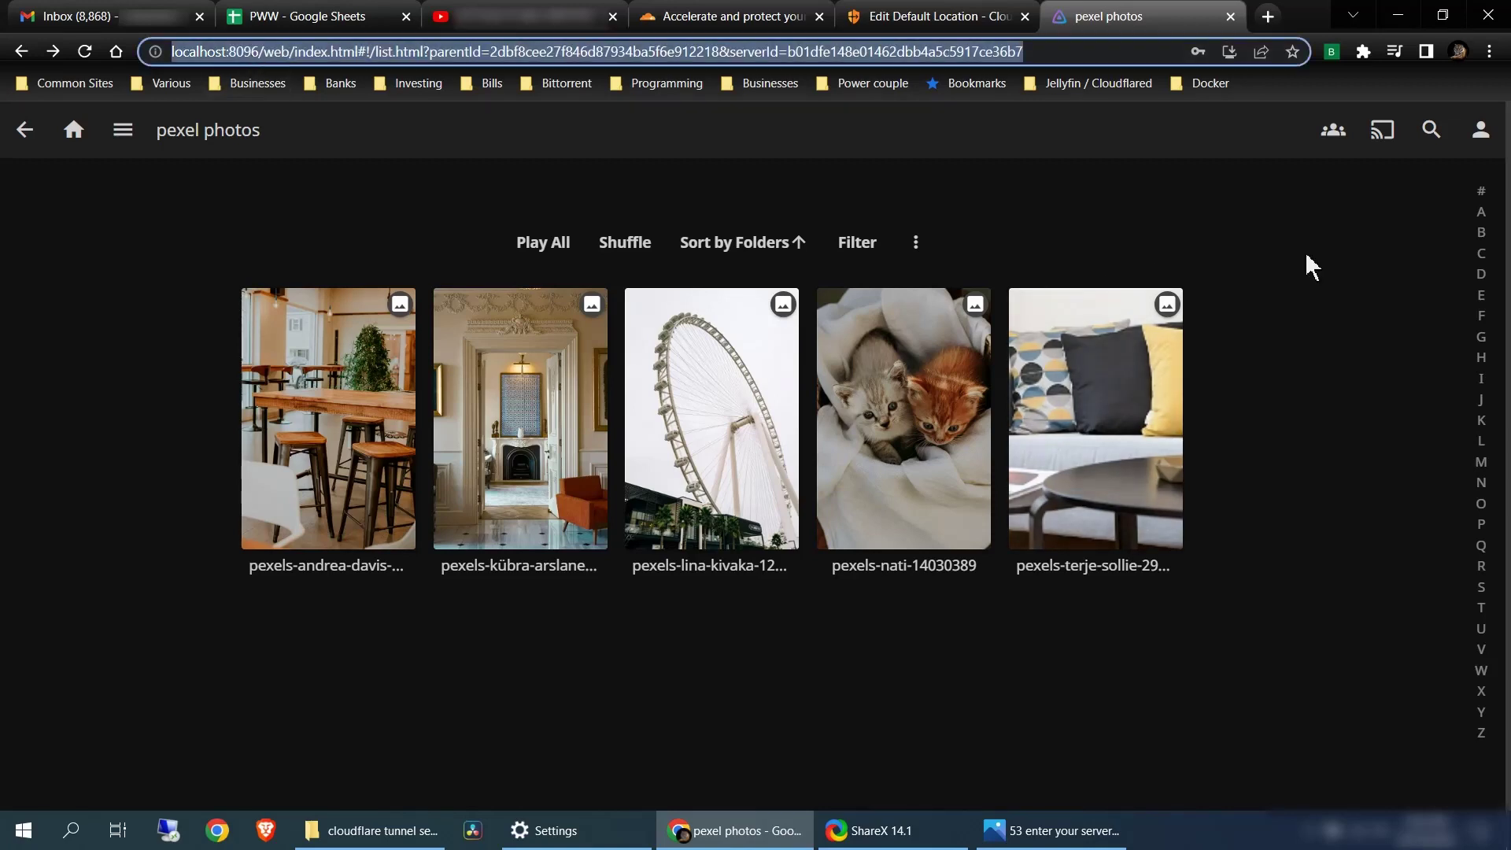
left_click(1311, 268)
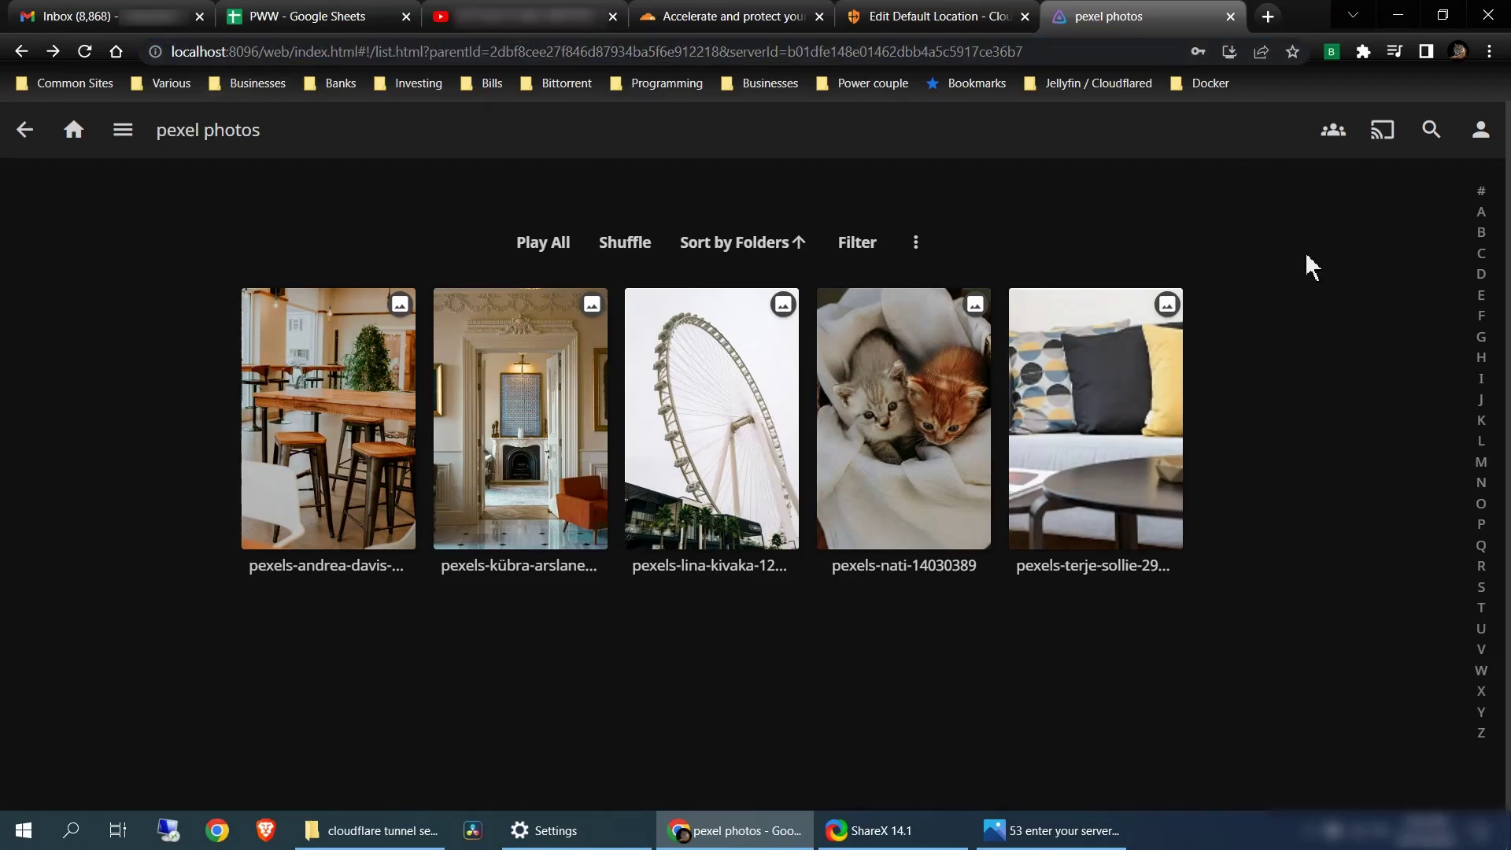
left_click(270, 52)
key("Return")
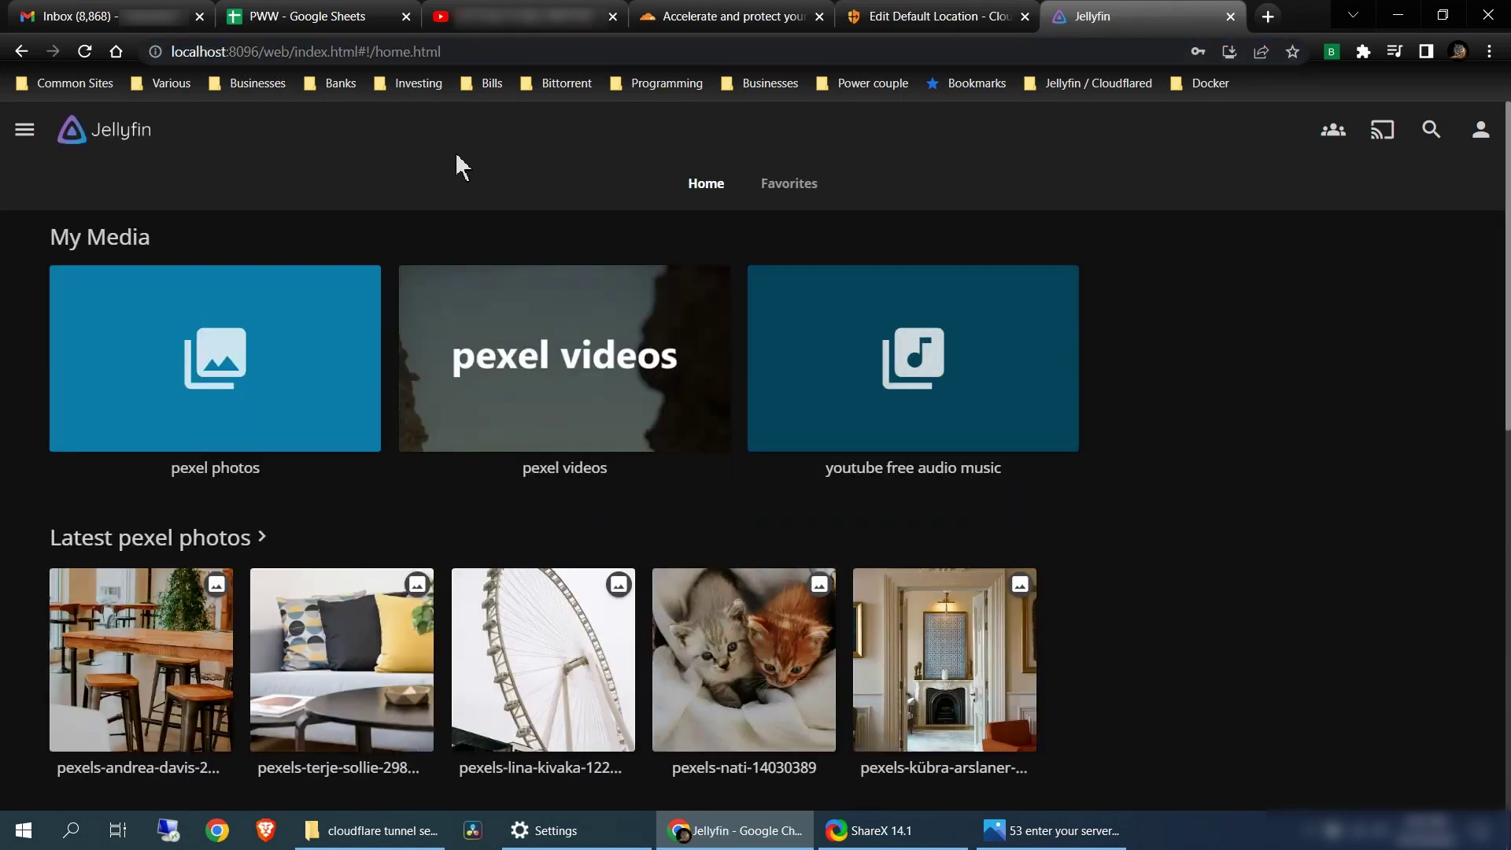
left_click(456, 52)
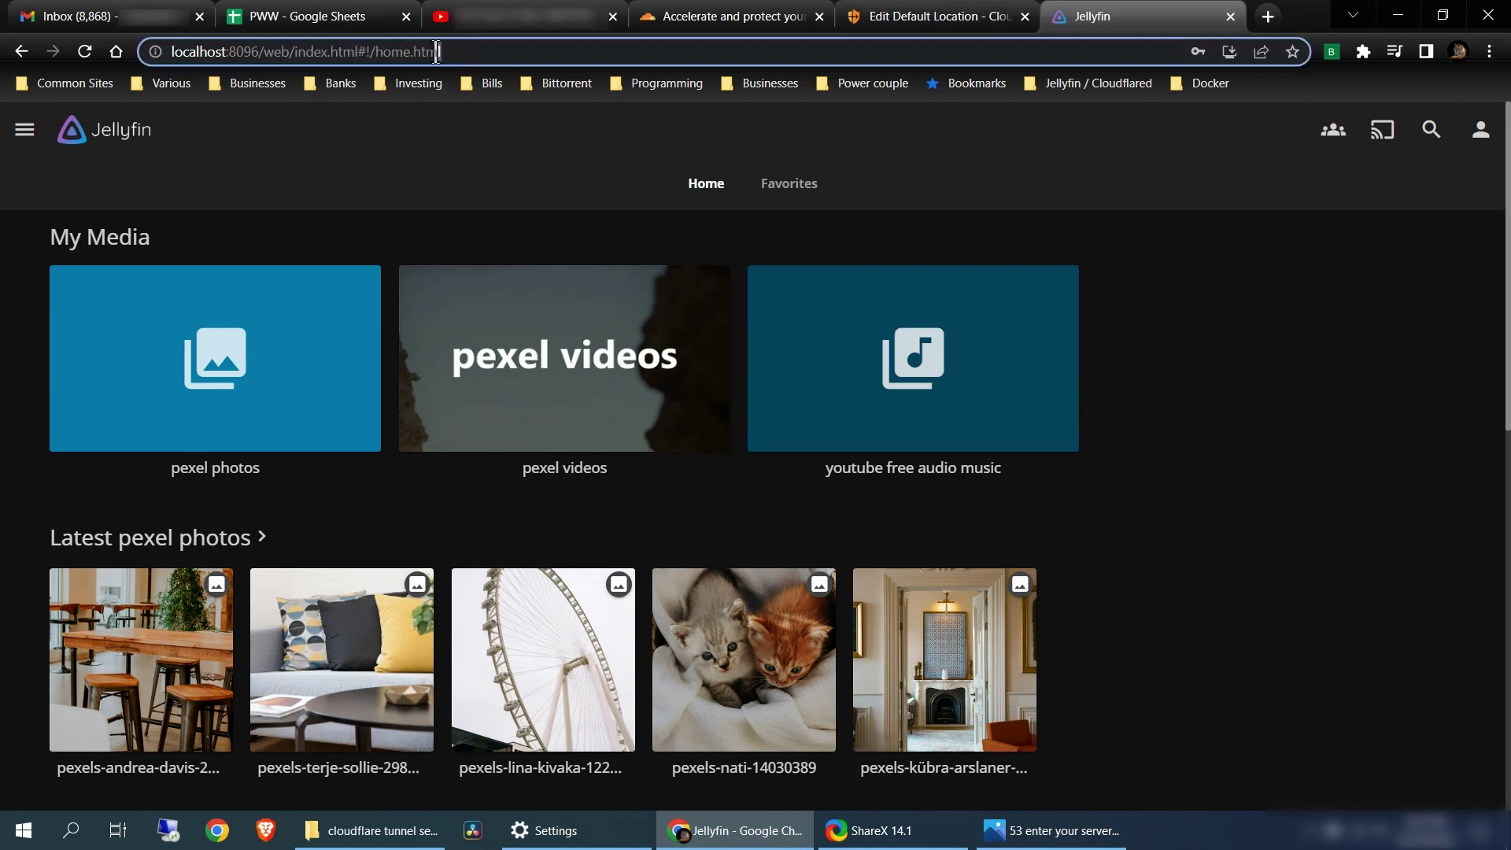
left_click_drag(437, 52, 180, 58)
left_click(438, 178)
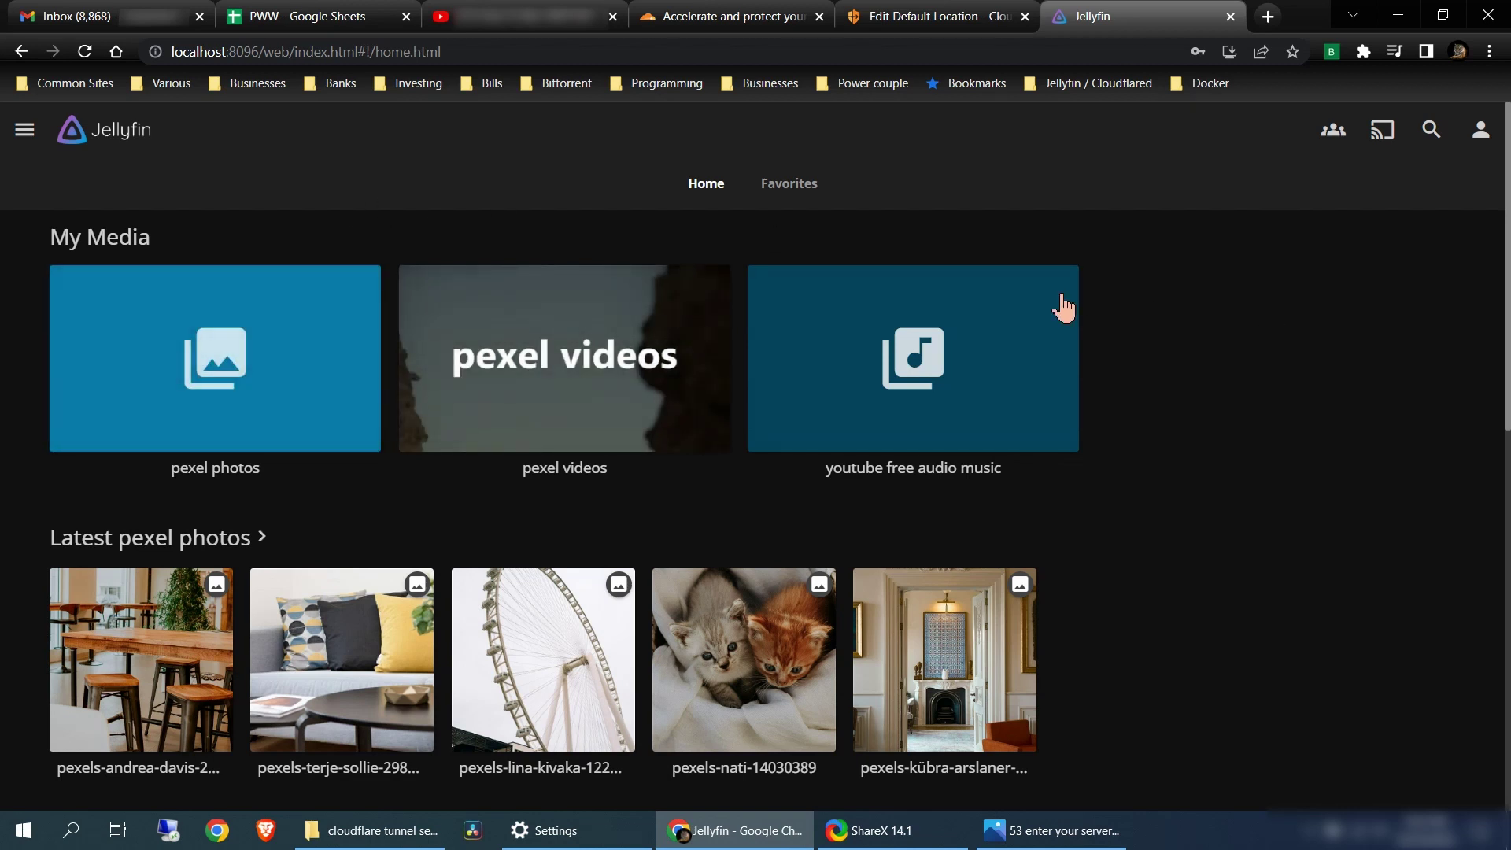
Return to the Libraries admin page via the navigation drawer and Dashboard
left_click(24, 133)
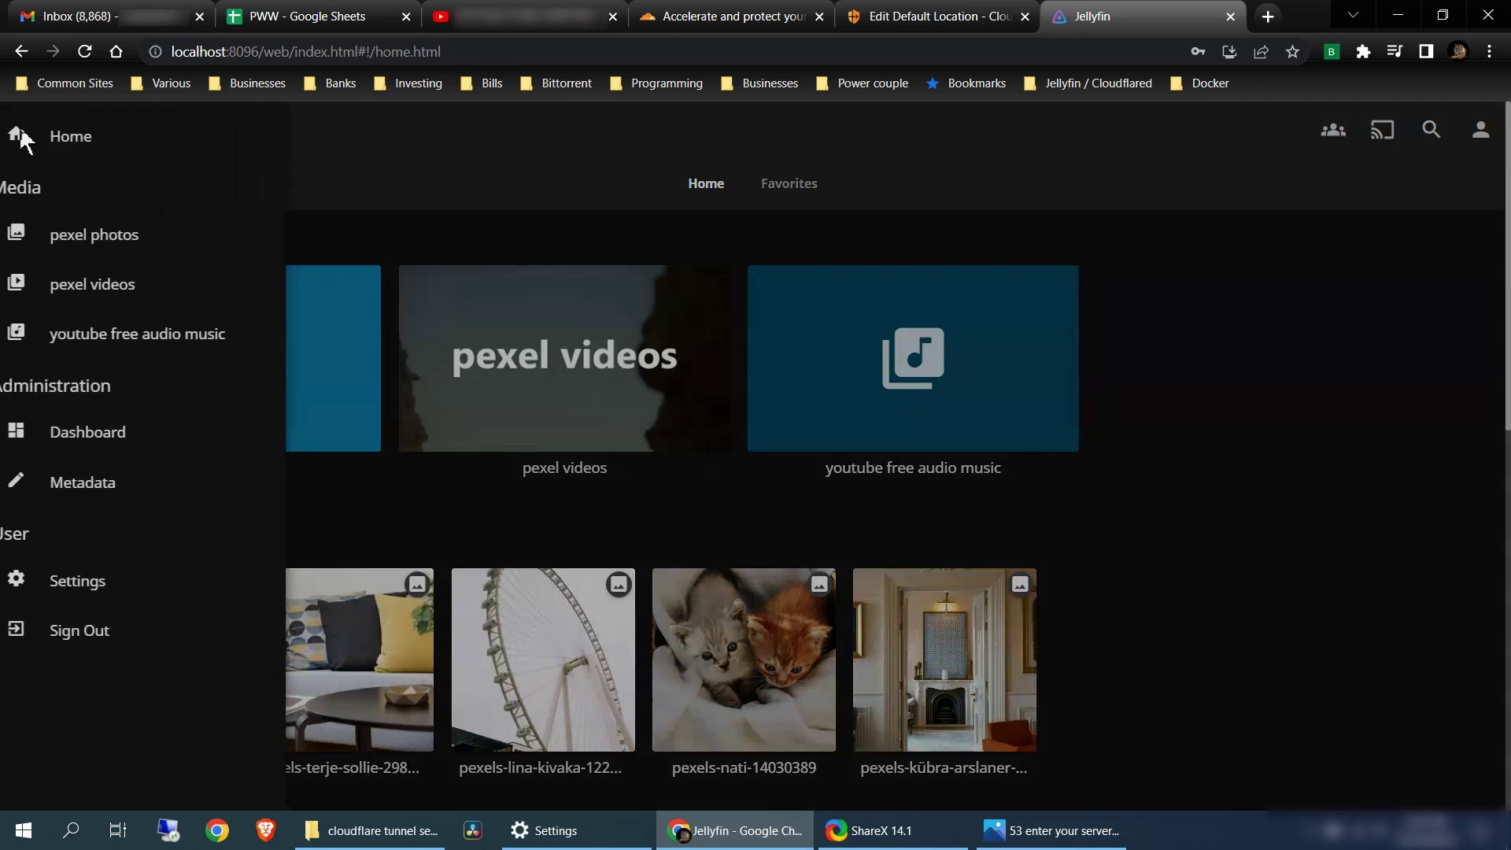
left_click(93, 437)
left_click(101, 382)
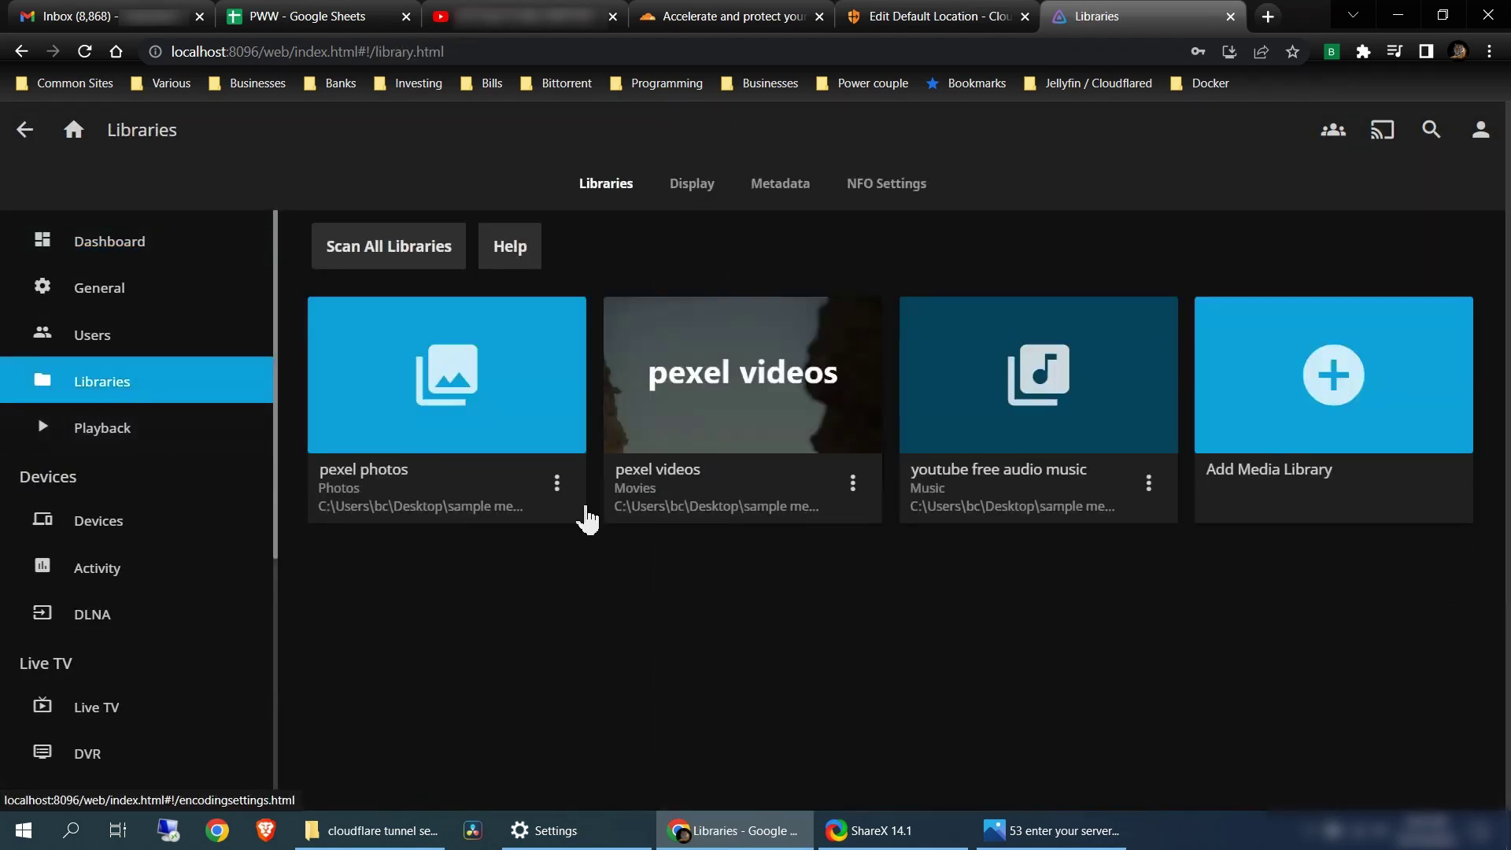